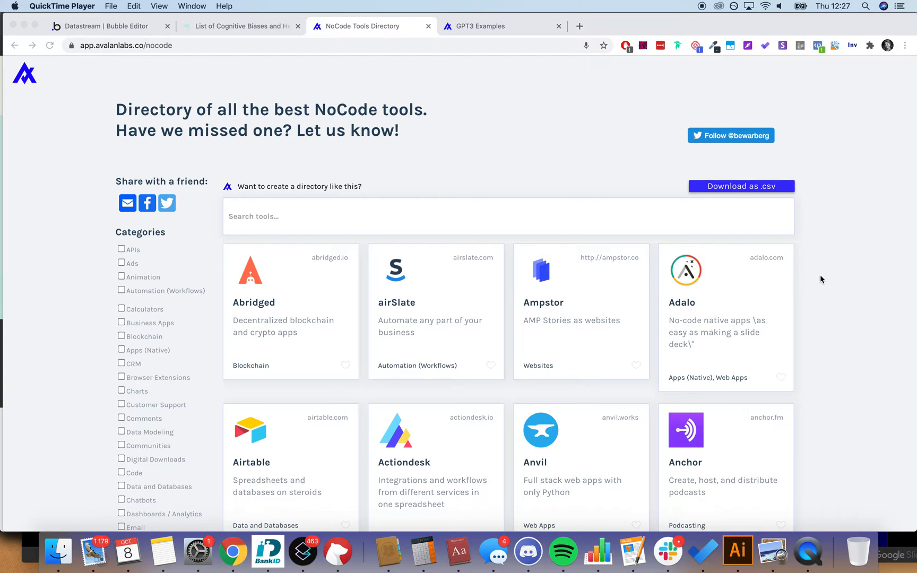
# Step: Search the NoCode tools directory for 'bubble'
pyautogui.click(652, 230)
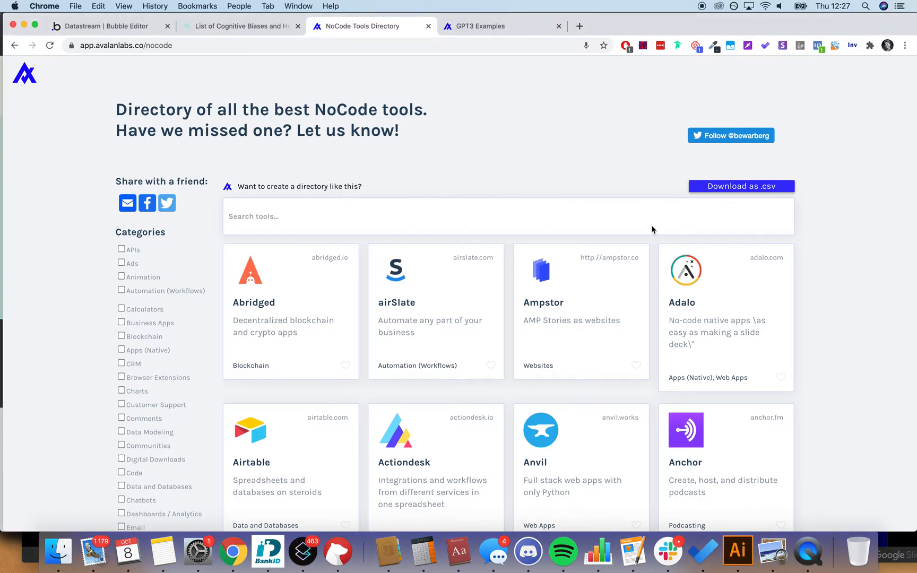
pyautogui.click(619, 222)
pyautogui.write('bubble')
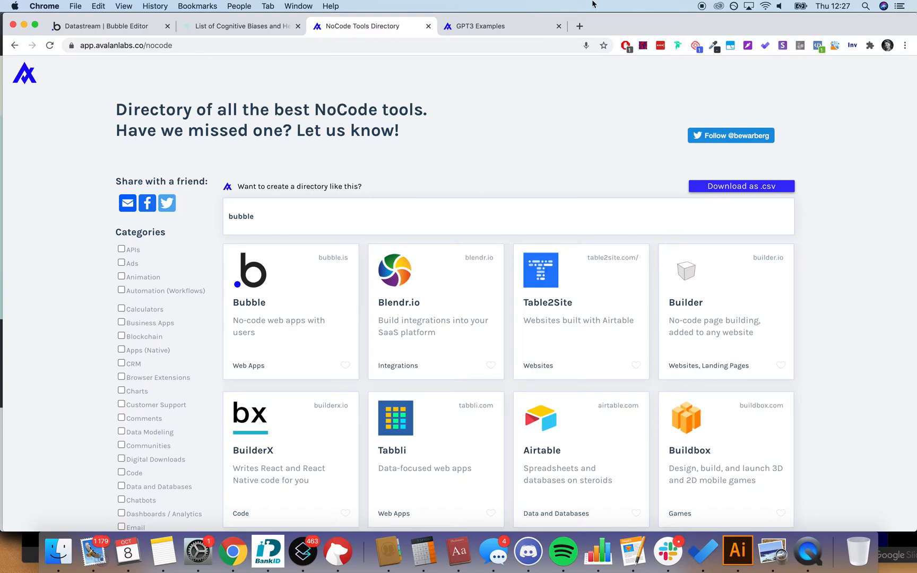
# Step: Look through the GPT3 Examples directory, then go back to the tools directory
pyautogui.click(523, 26)
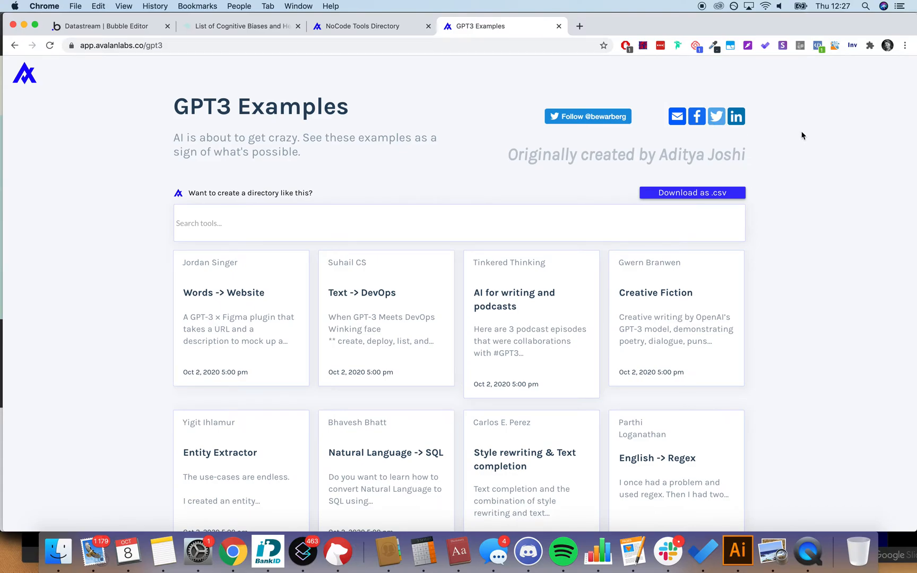
pyautogui.click(383, 34)
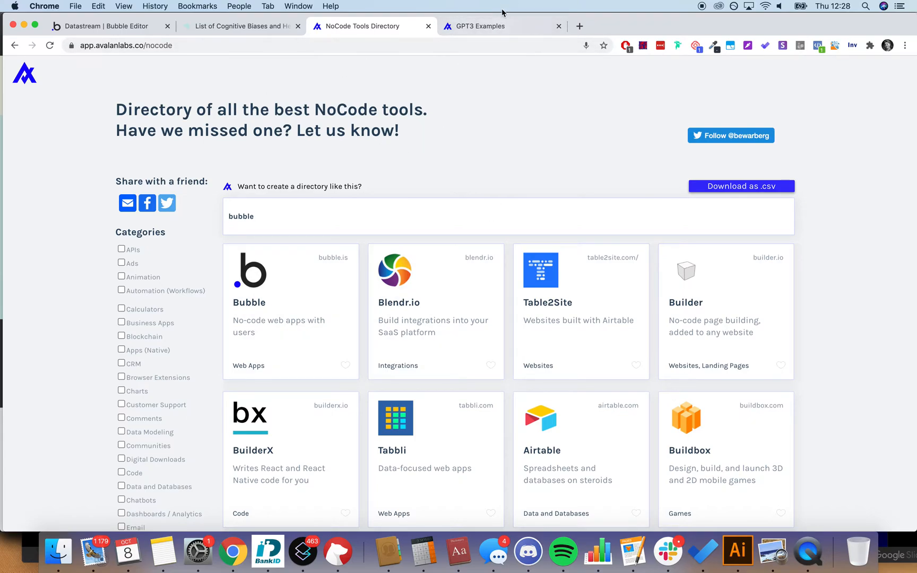
pyautogui.click(496, 29)
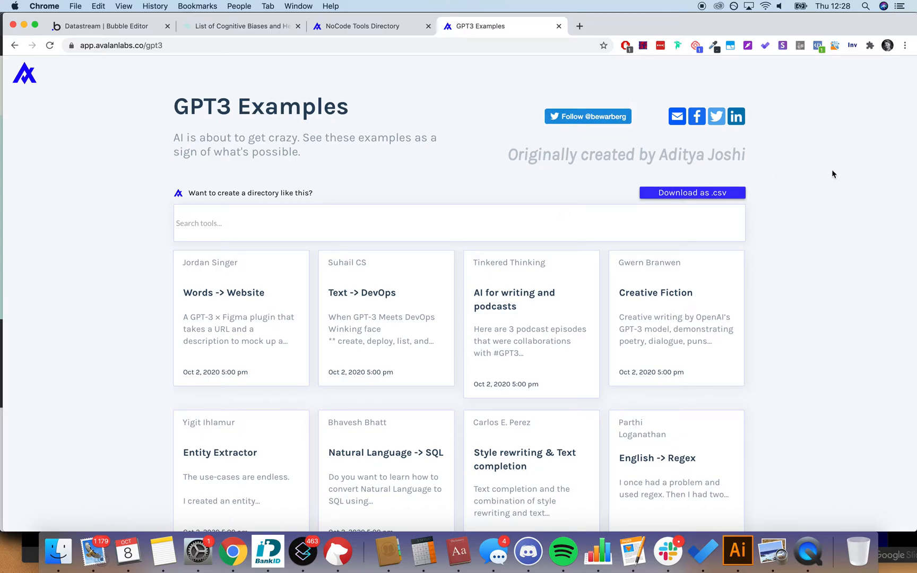
pyautogui.scroll(-5, 831, 174)
pyautogui.scroll(5, 832, 174)
pyautogui.click(366, 26)
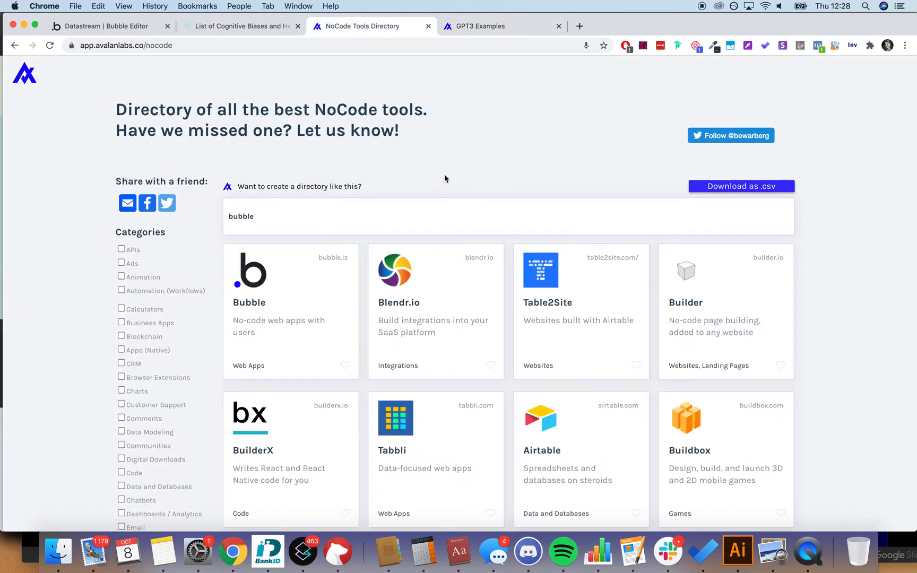
# Step: Search the tools for 'dashboard', clear the search, and open Bubble's Cognitive Biases page
pyautogui.doubleClick(418, 210)
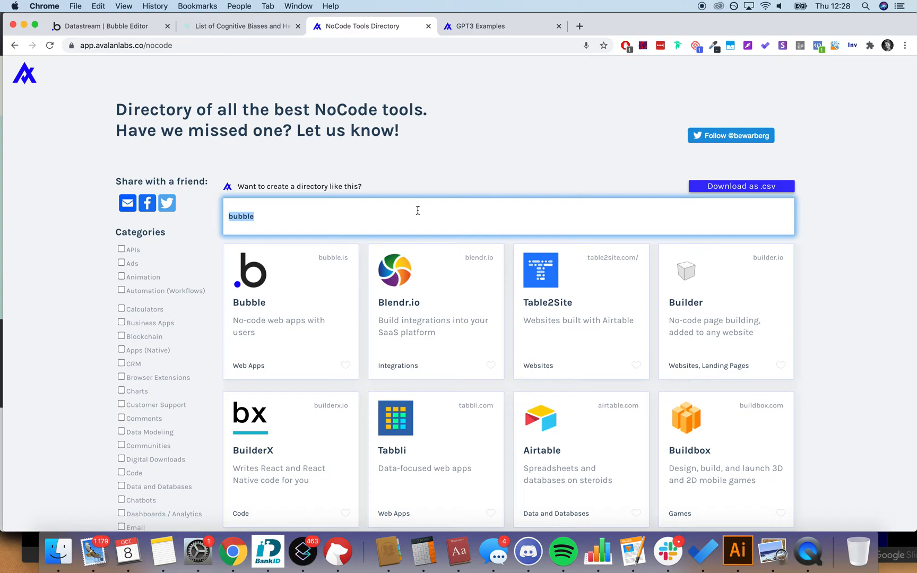
pyautogui.press('BackSpace')
pyautogui.write('dashboard')
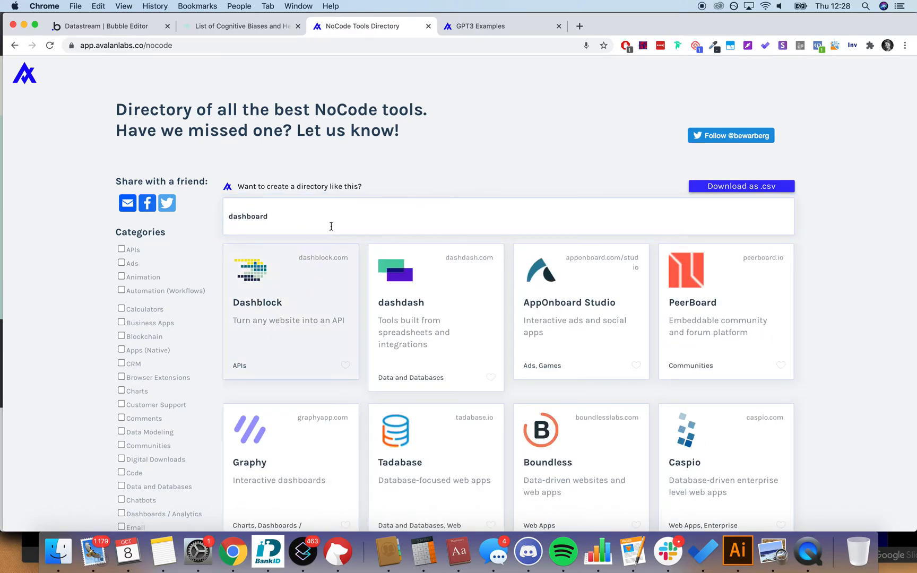
pyautogui.scroll(-3, 830, 229)
pyautogui.scroll(-2, 831, 229)
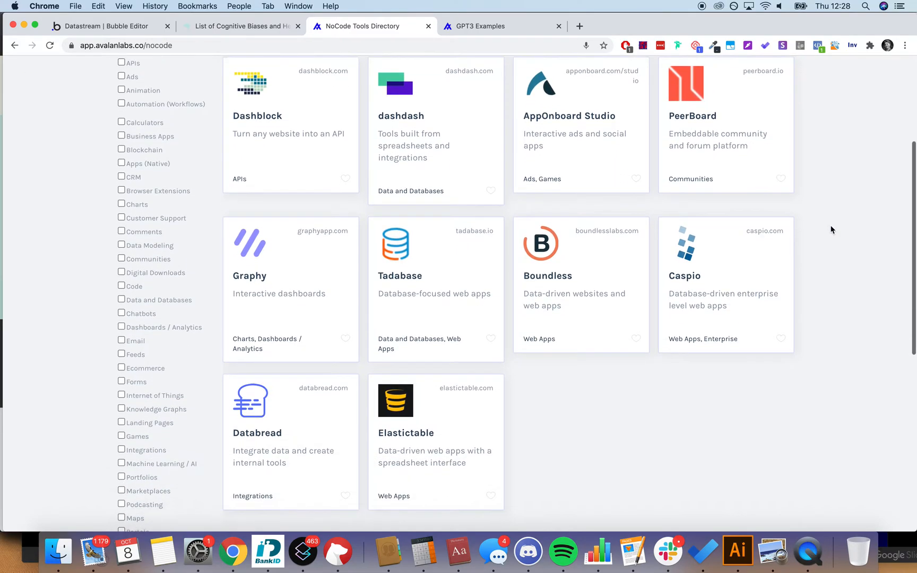
pyautogui.scroll(2, 830, 230)
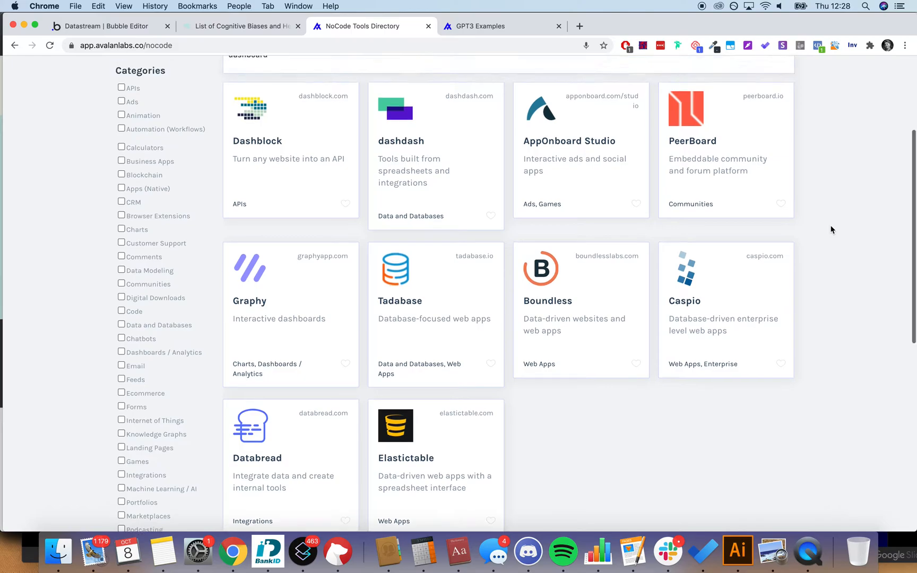
pyautogui.scroll(2, 831, 229)
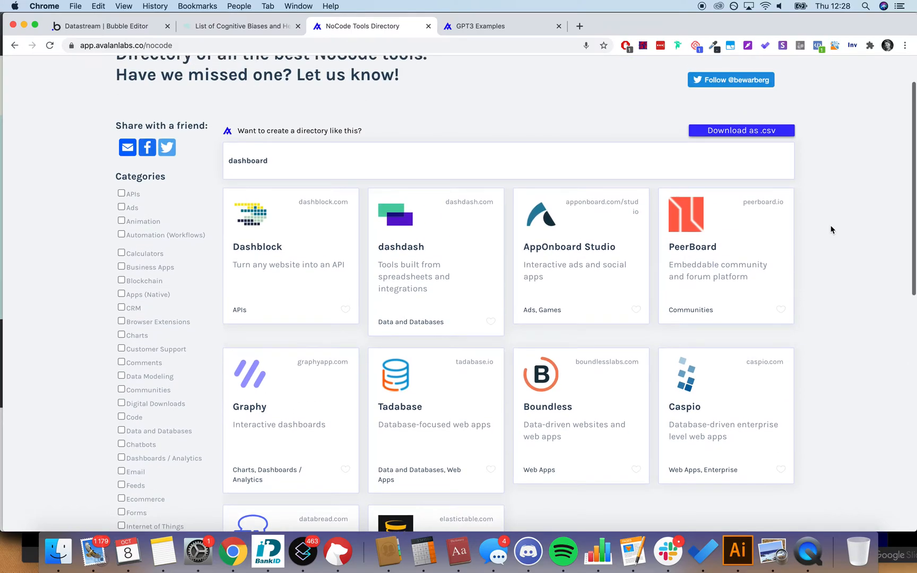
pyautogui.doubleClick(252, 165)
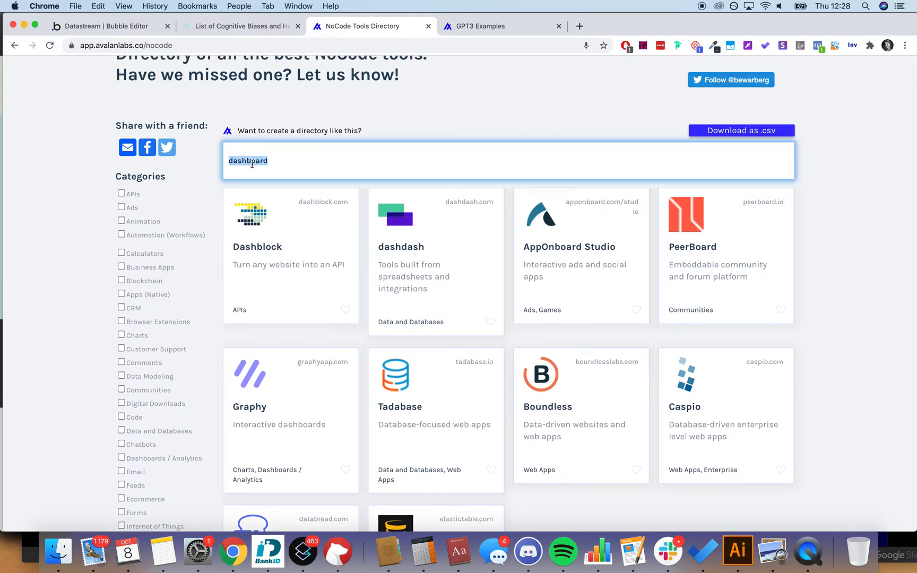
pyautogui.press('BackSpace')
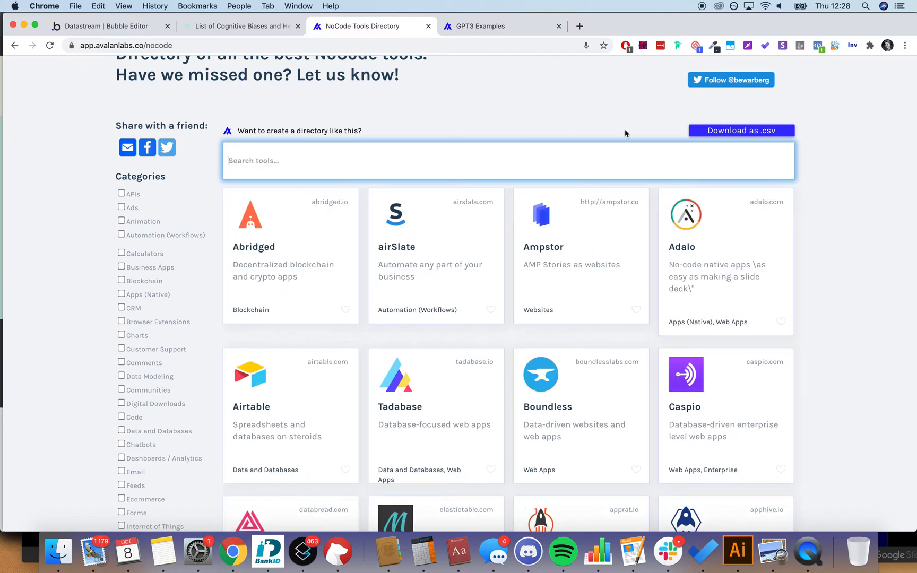
pyautogui.click(509, 31)
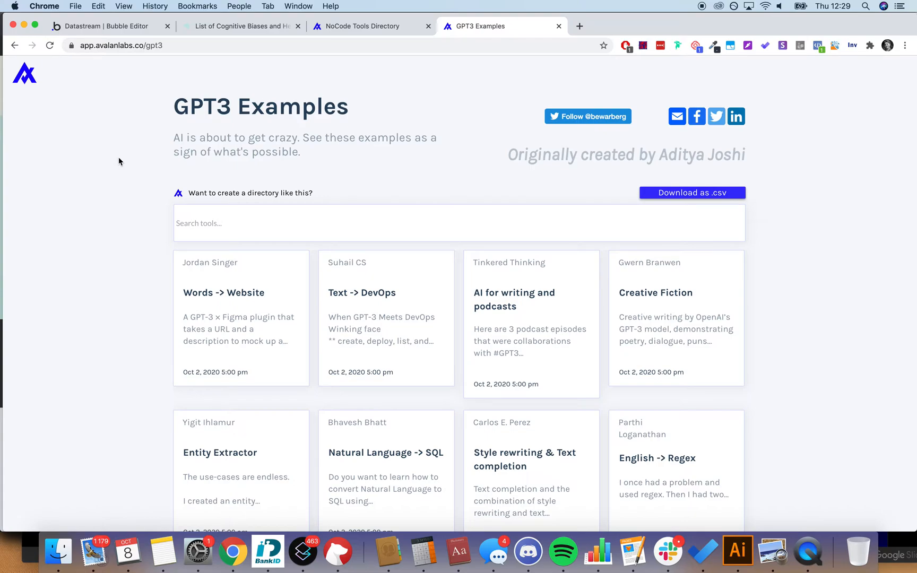
pyautogui.click(130, 31)
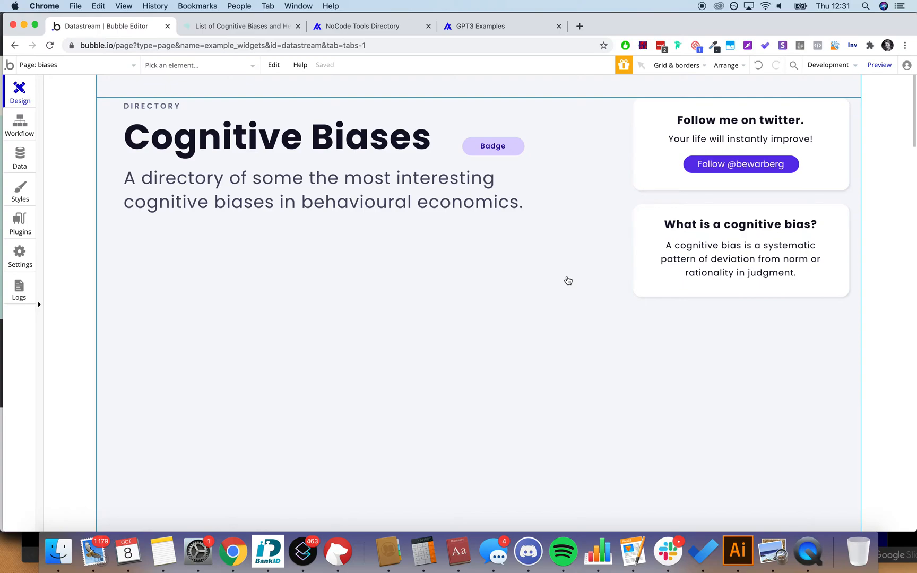
# Step: Browse The Decision Lab's homepage and biases list, ending back in the Bubble editor
pyautogui.click(272, 27)
pyautogui.click(82, 81)
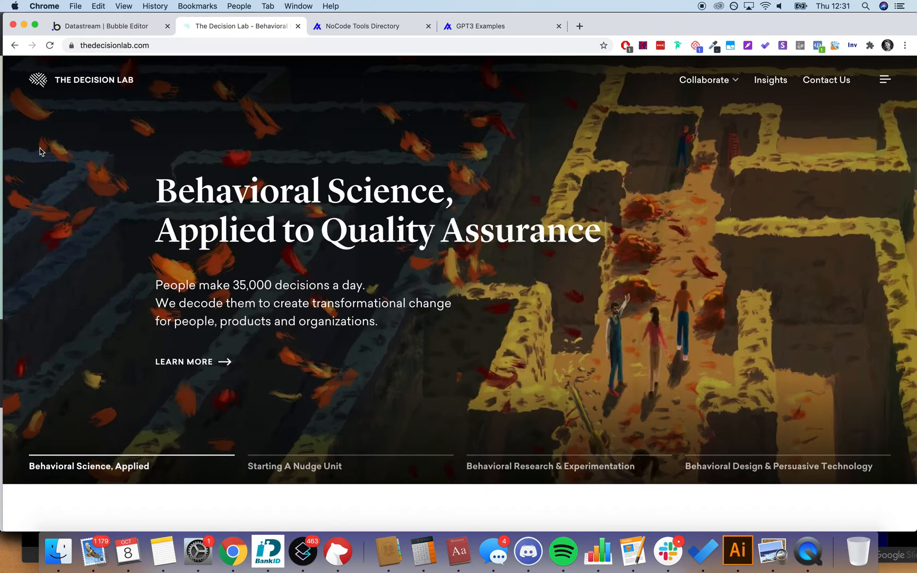
pyautogui.click(14, 45)
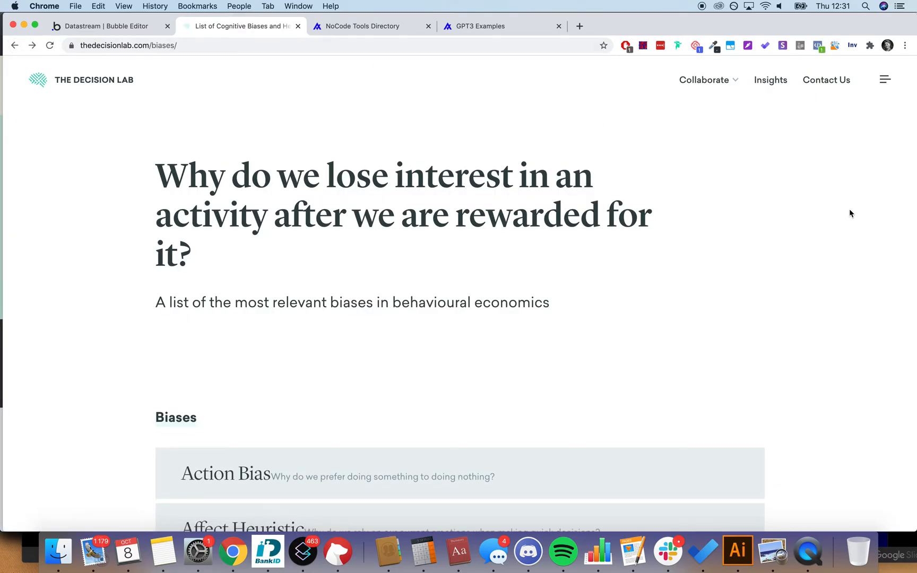
pyautogui.scroll(-3, 848, 213)
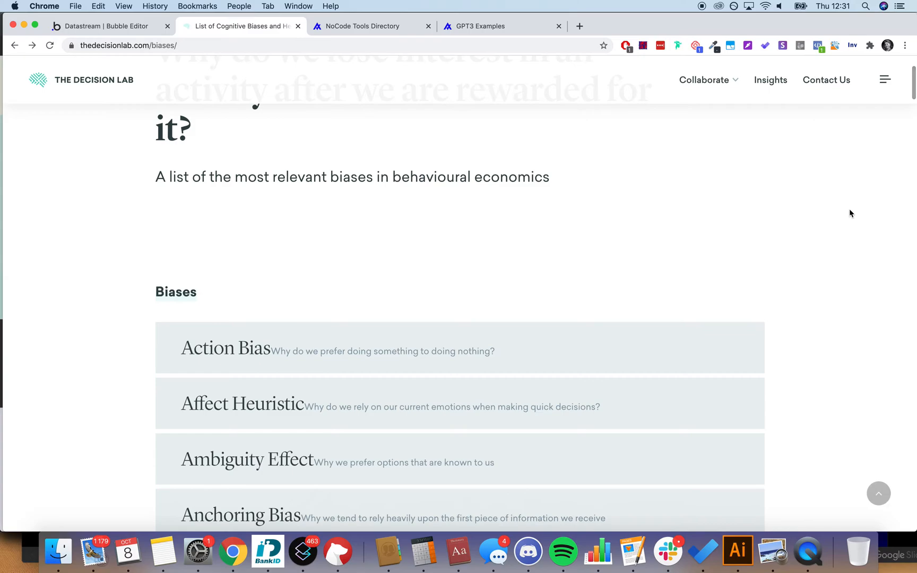
pyautogui.scroll(-3, 849, 213)
pyautogui.scroll(5, 849, 213)
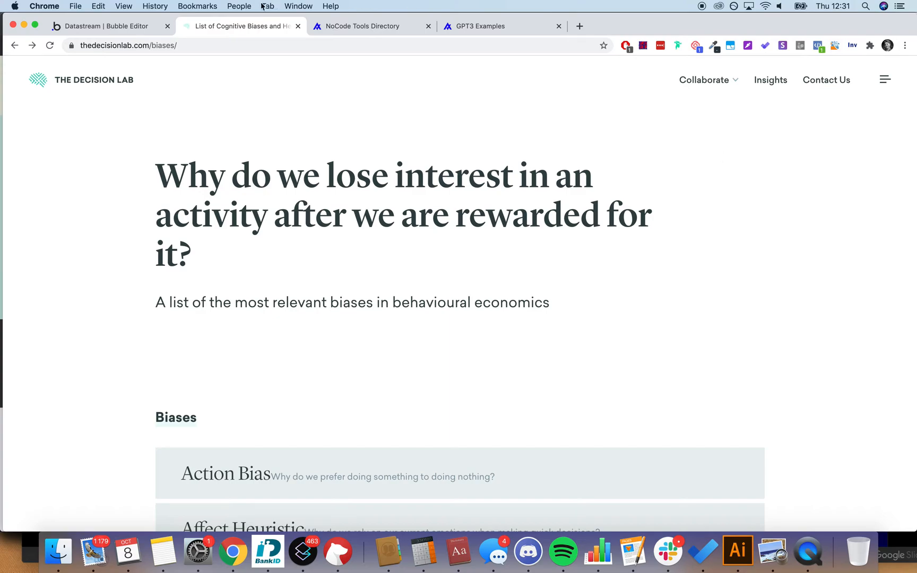
pyautogui.click(135, 27)
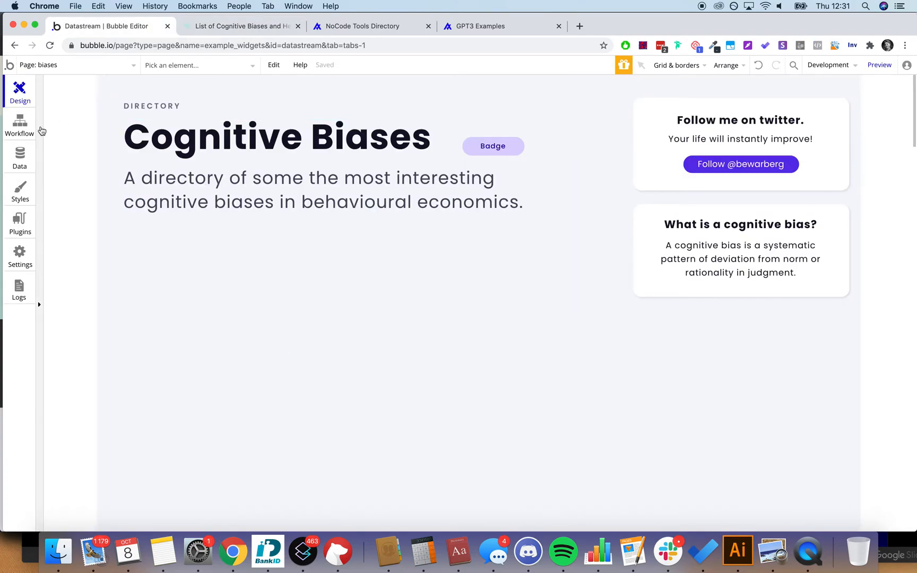
pyautogui.click(220, 31)
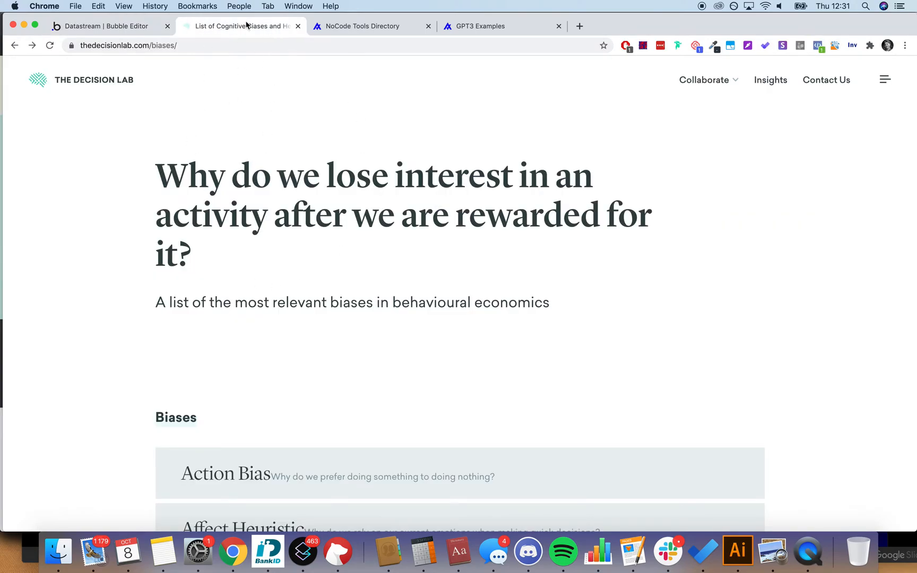
pyautogui.click(119, 31)
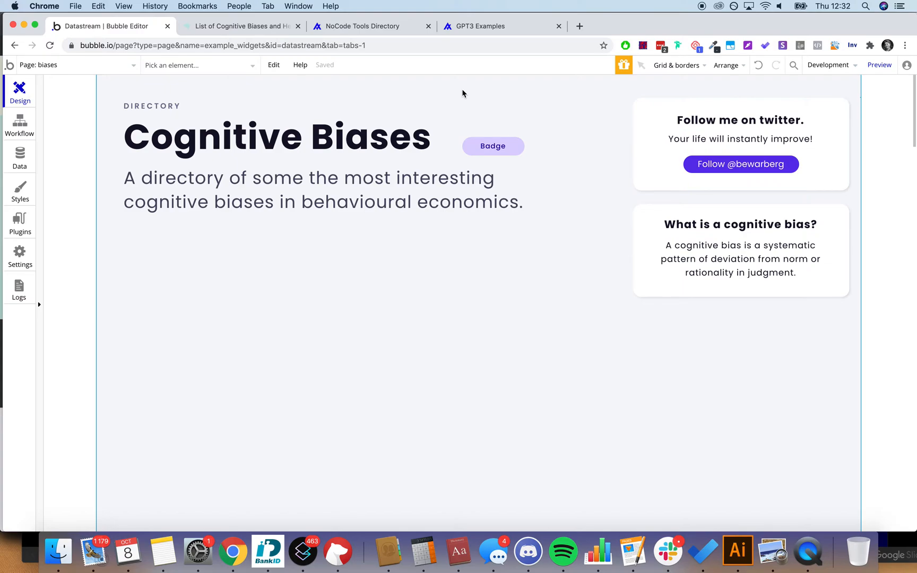
# Step: Pin the Simplescraper extension and start scraping The Decision Lab biases page
pyautogui.click(247, 26)
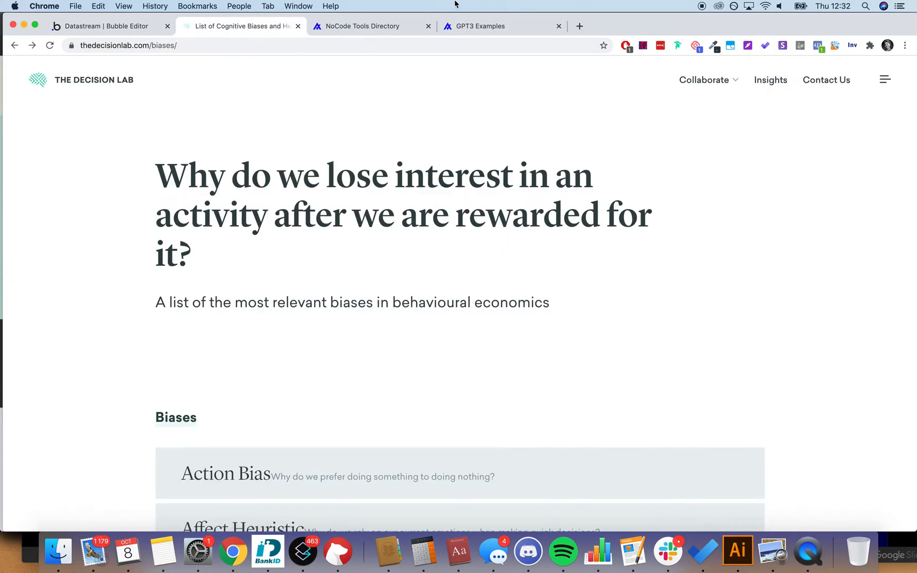
pyautogui.click(870, 45)
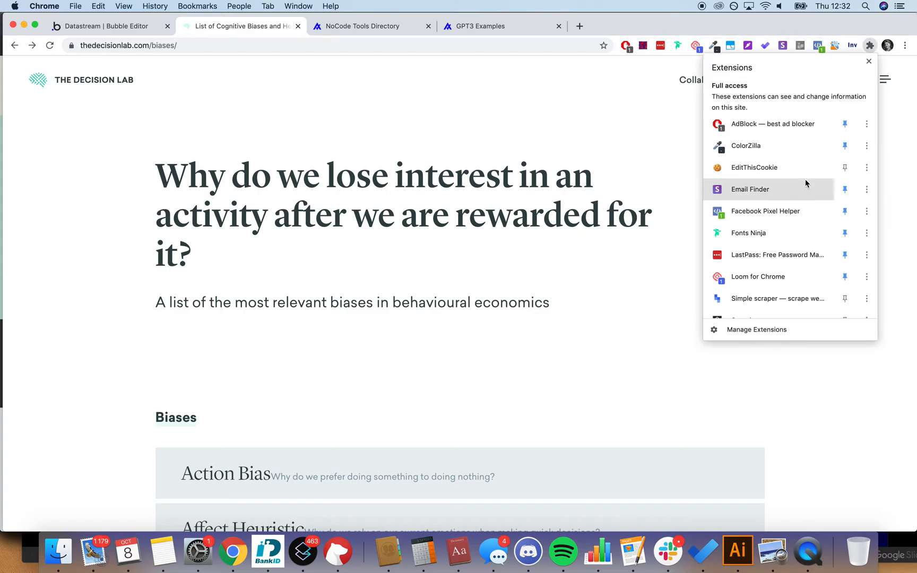
pyautogui.scroll(-5, 805, 182)
pyautogui.scroll(2, 798, 196)
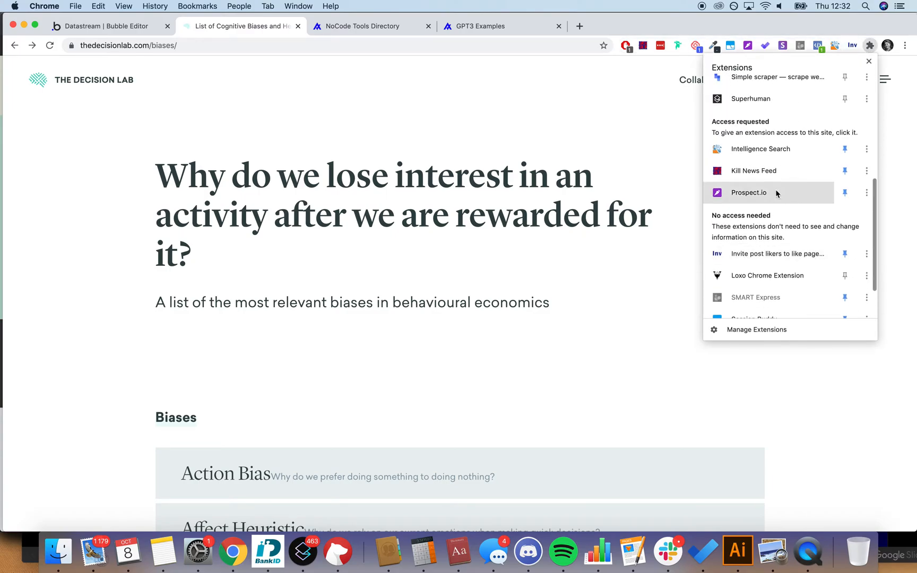
pyautogui.scroll(3, 792, 193)
pyautogui.click(783, 165)
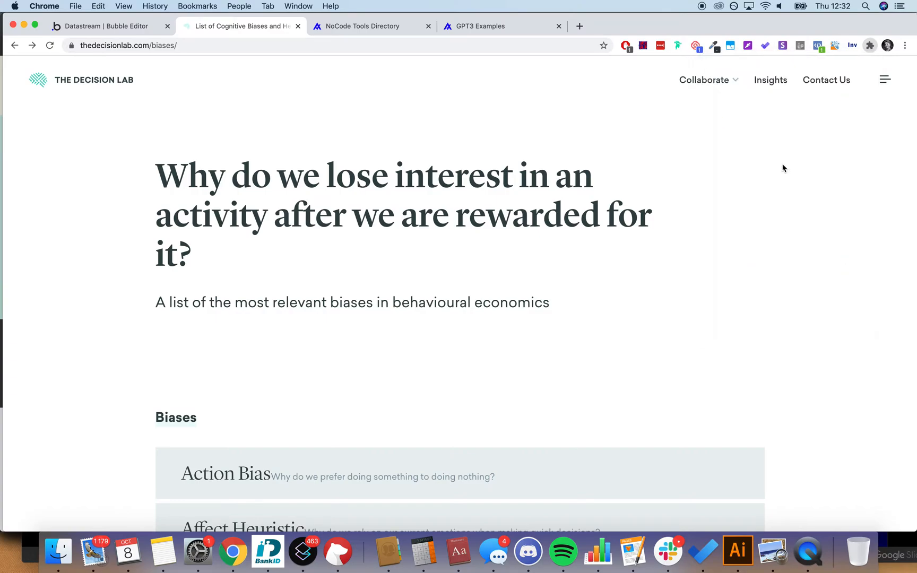
pyautogui.click(852, 45)
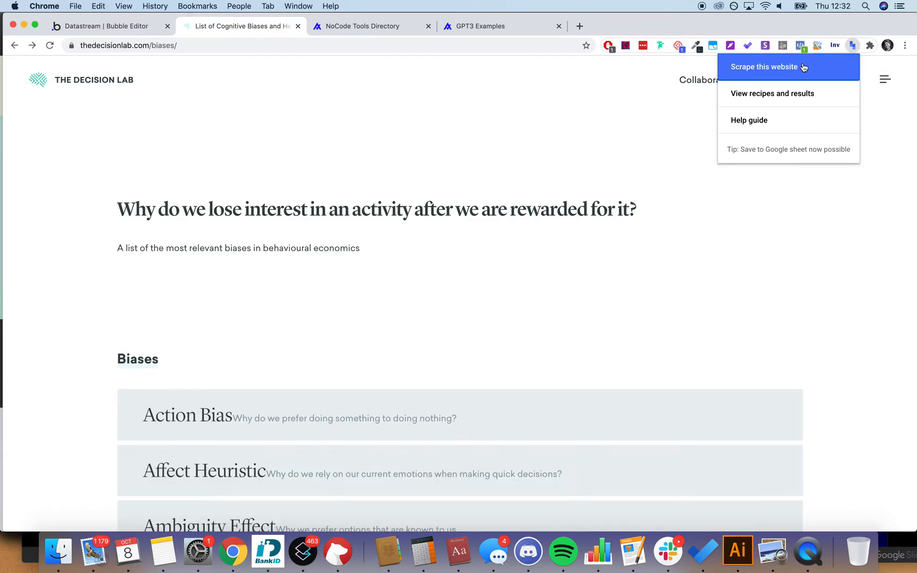
pyautogui.click(803, 67)
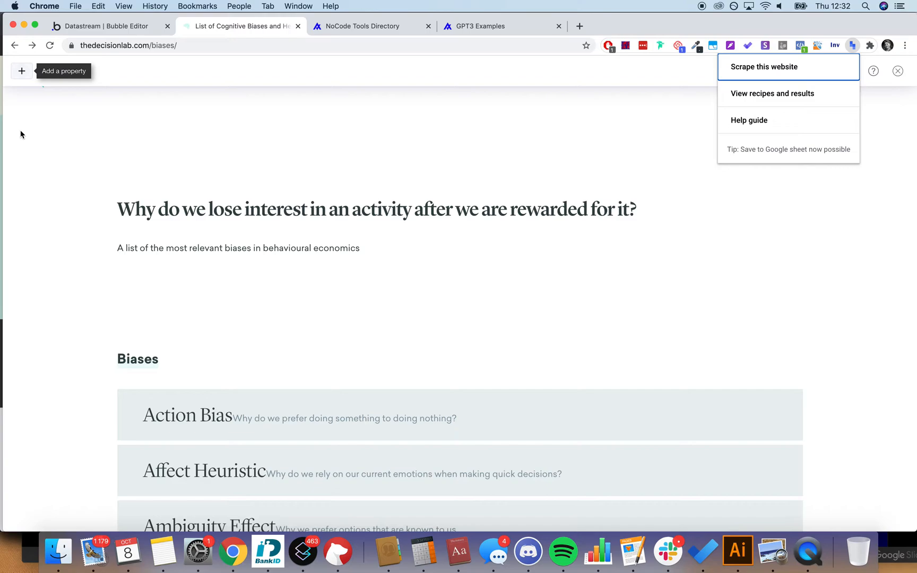
# Step: Add a bias_name property capturing all 94 bias titles
pyautogui.scroll(-2, 21, 131)
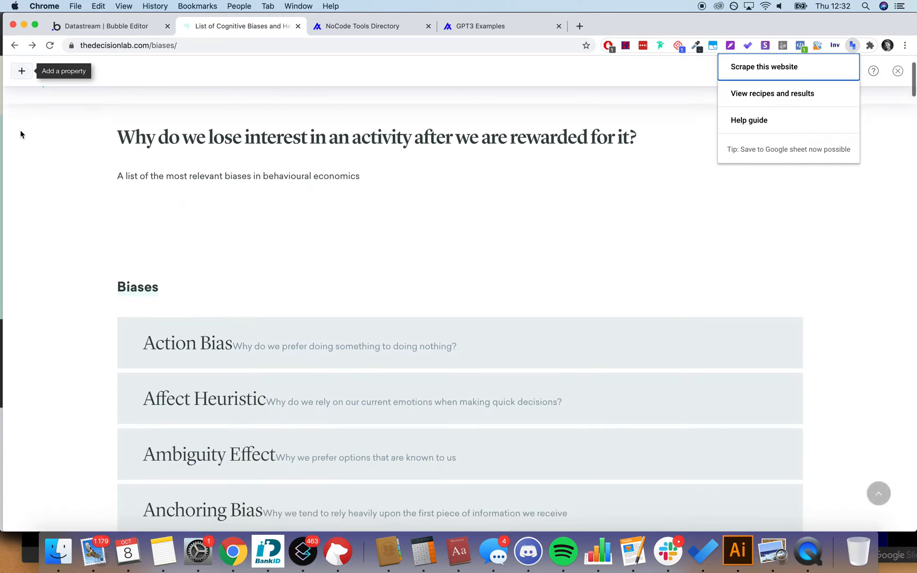
pyautogui.click(23, 71)
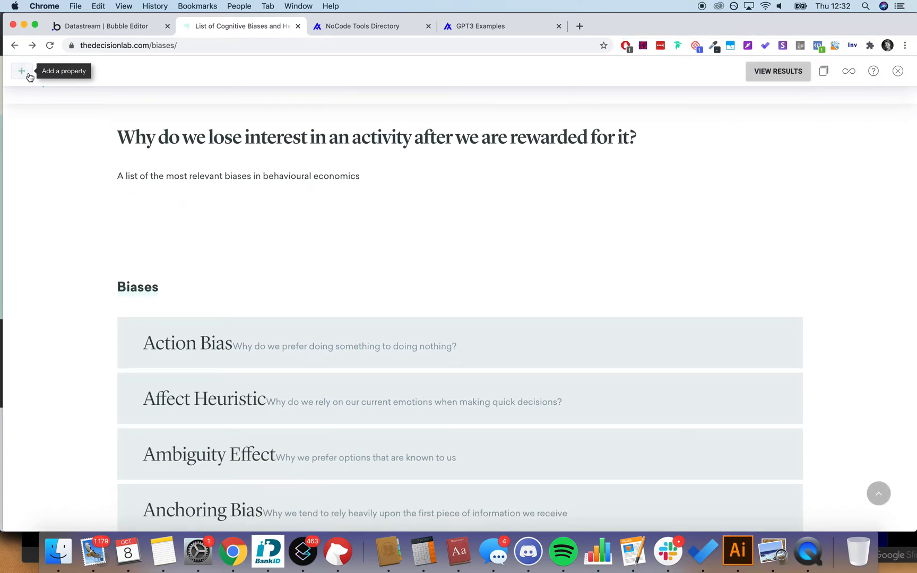
pyautogui.click(26, 72)
pyautogui.doubleClick(52, 78)
pyautogui.write('bias_namea')
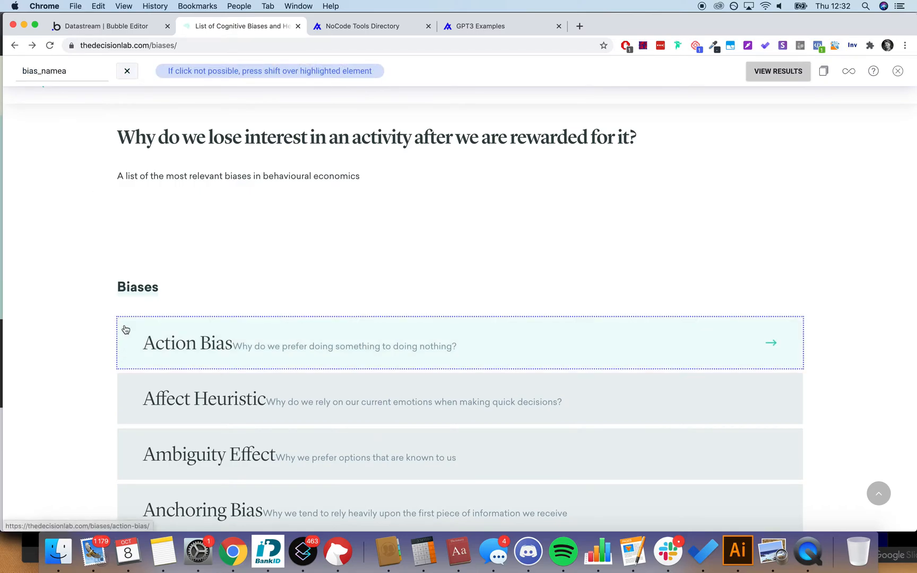
pyautogui.press('BackSpace')
pyautogui.click(173, 341)
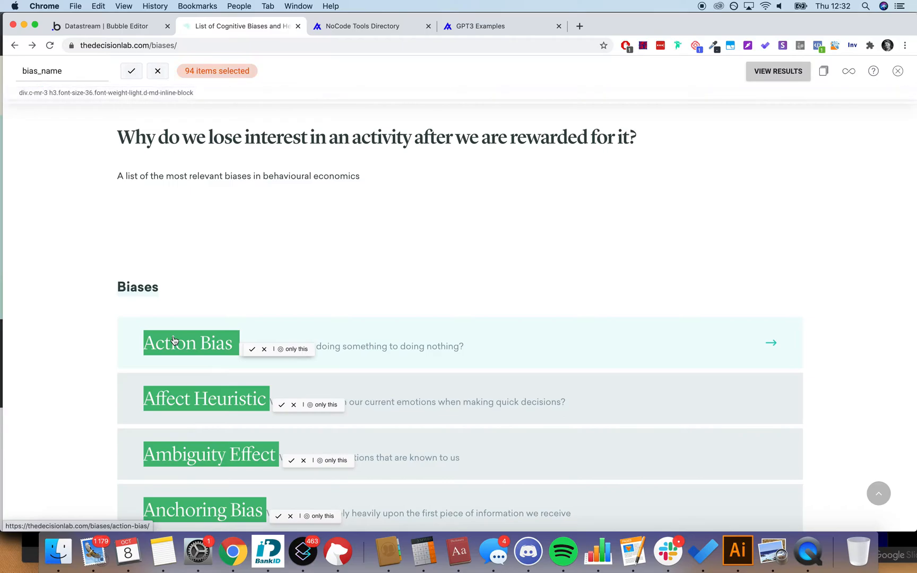
pyautogui.scroll(-20, 307, 264)
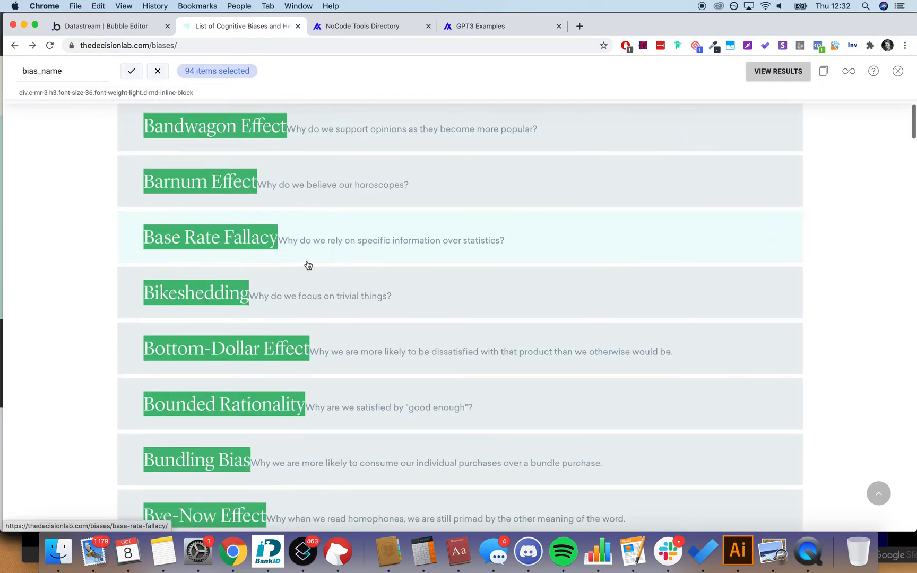
pyautogui.scroll(-5, 305, 264)
pyautogui.scroll(20, 305, 265)
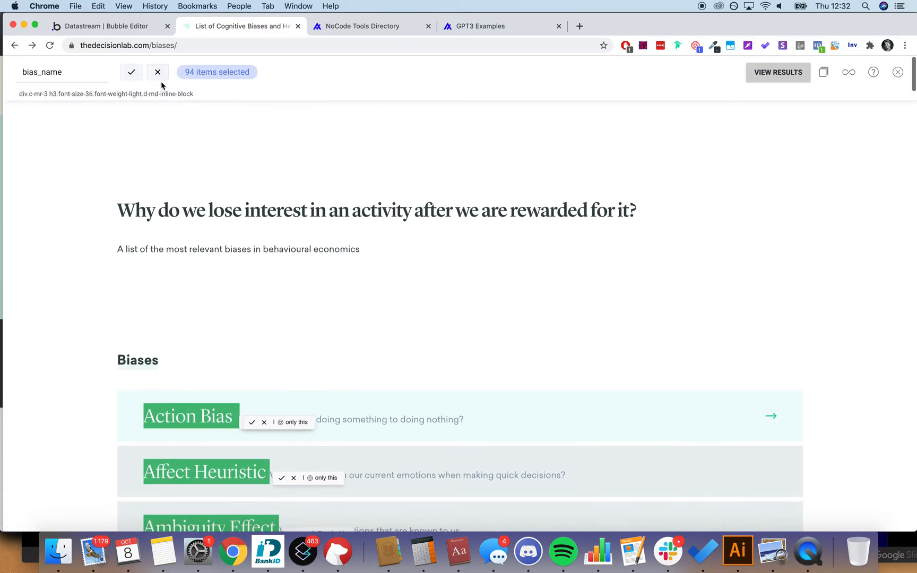
pyautogui.click(132, 69)
# Step: Add a bias_short_descr property capturing all the bias descriptions
pyautogui.click(84, 72)
pyautogui.press('super+a')
pyautogui.write('bias_short_de')
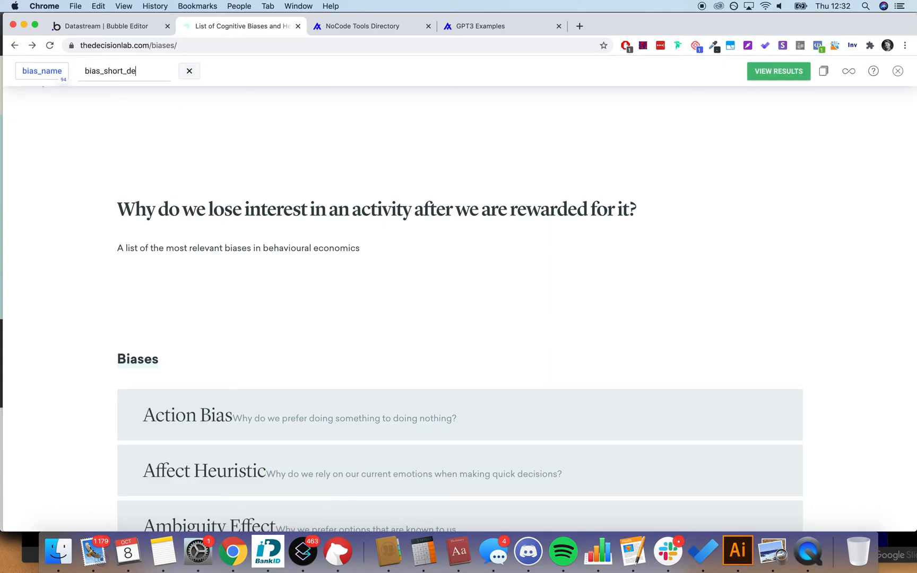
pyautogui.write('scr')
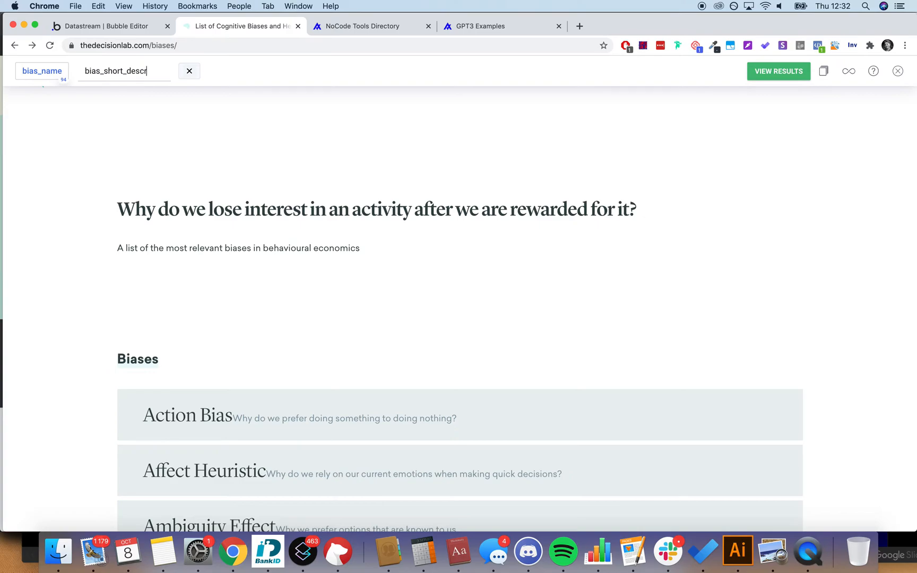
pyautogui.click(309, 423)
pyautogui.scroll(-5, 454, 321)
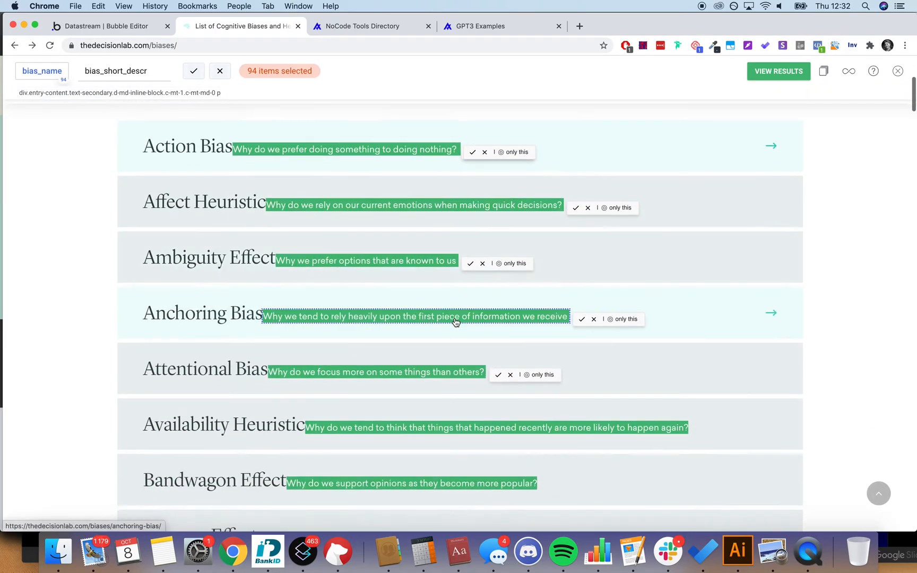
pyautogui.scroll(-3, 455, 321)
pyautogui.scroll(7, 455, 321)
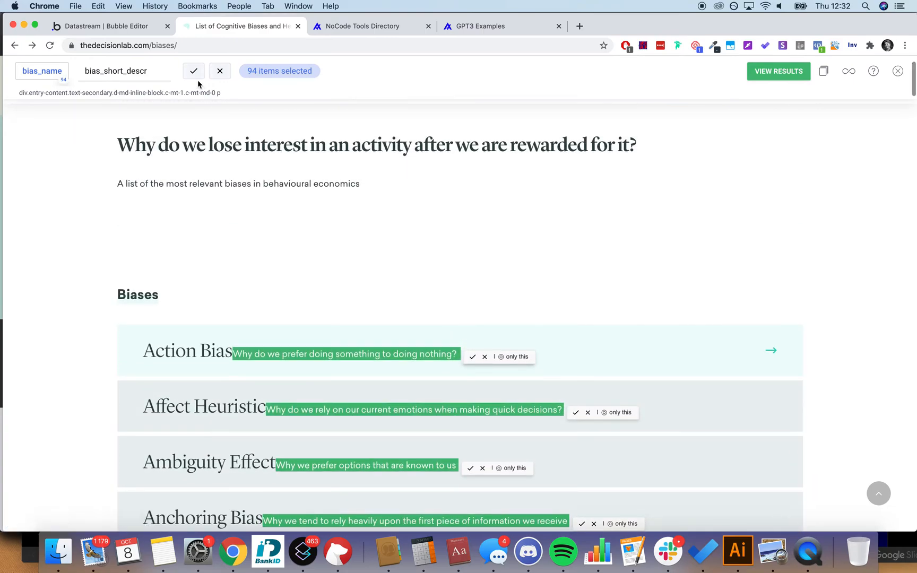
pyautogui.click(194, 71)
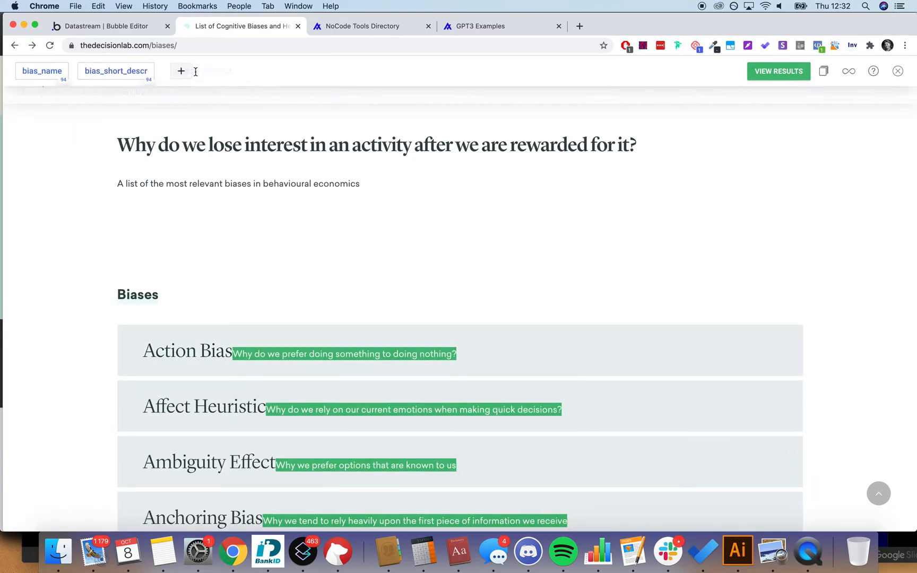
# Step: Download the 94 scraped bias rows as a CSV file
pyautogui.click(765, 77)
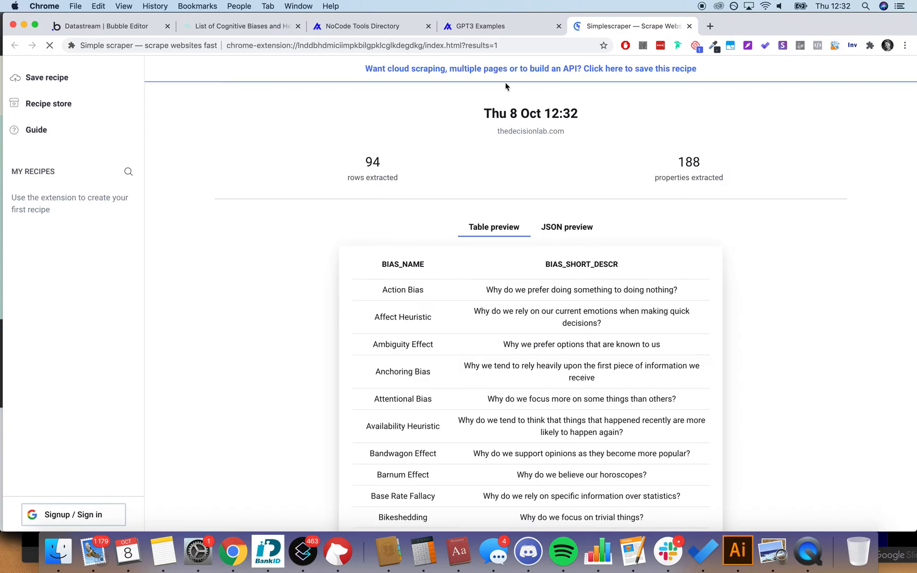
pyautogui.scroll(-3, 501, 371)
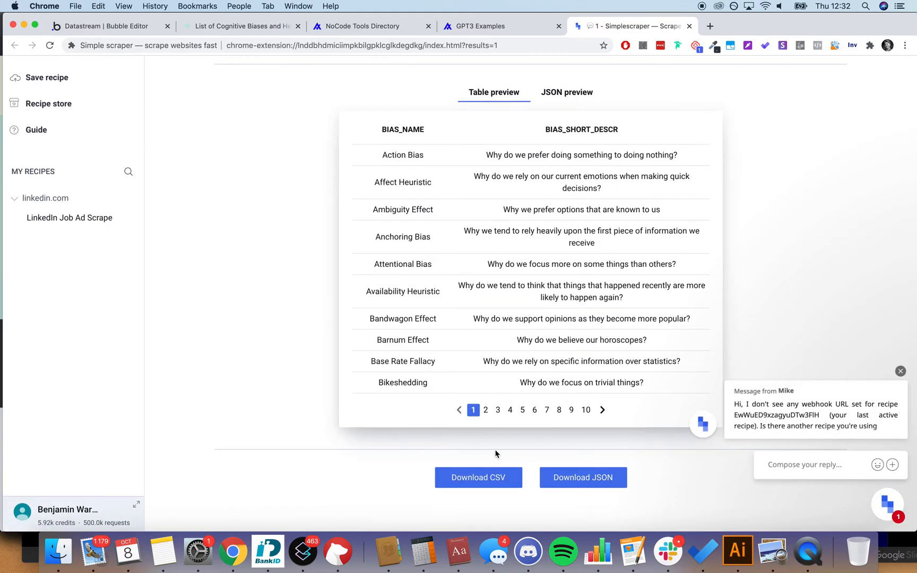
pyautogui.click(492, 476)
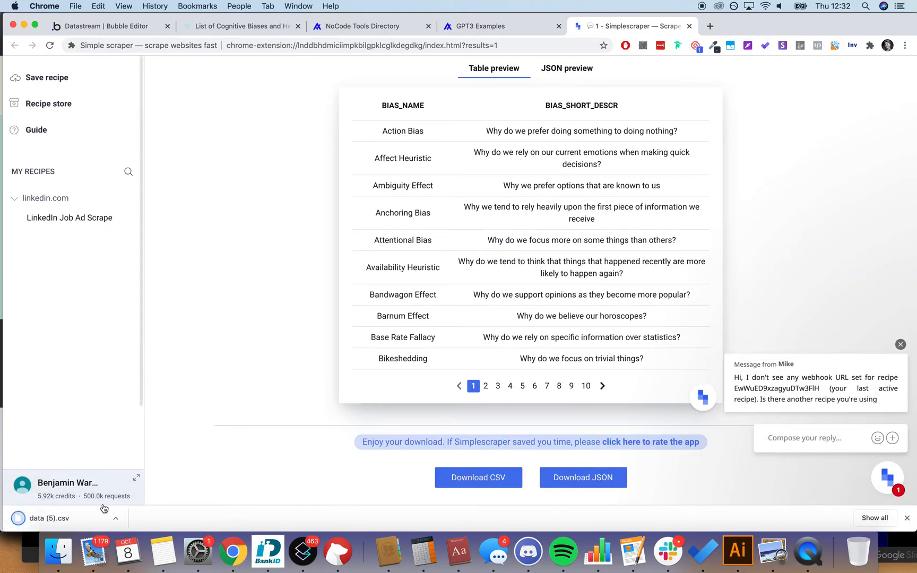
# Step: Rename the downloaded data (5).csv to biases_directory.csv in Finder
pyautogui.click(114, 518)
pyautogui.click(182, 504)
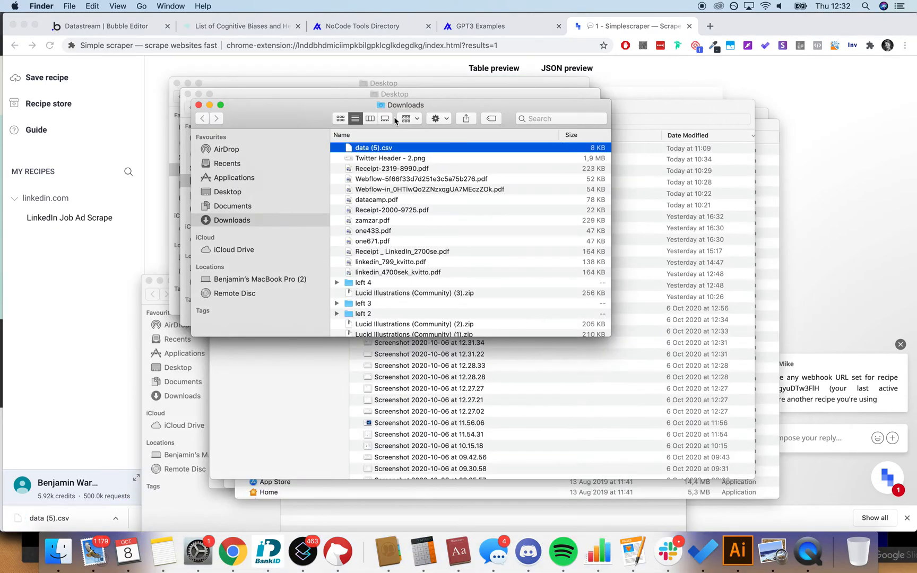
pyautogui.rightClick(377, 148)
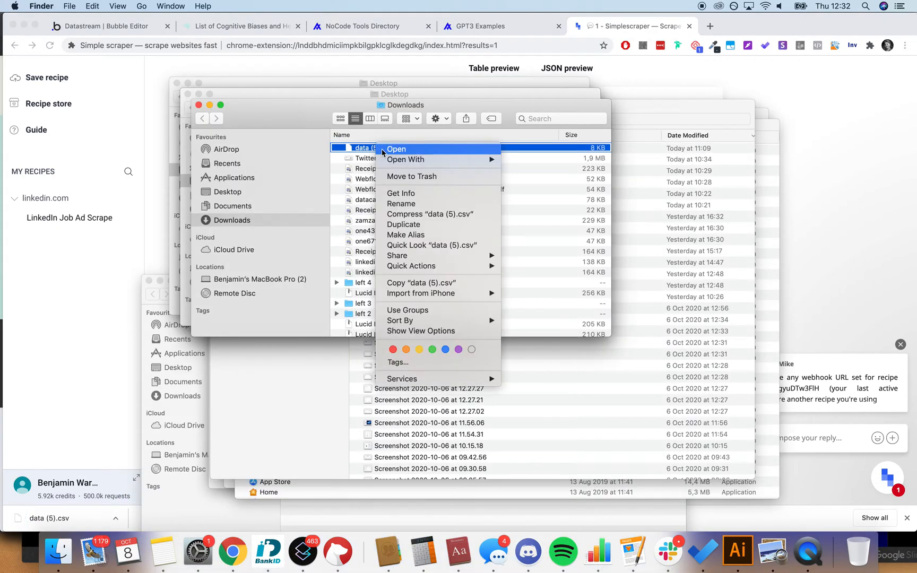
pyautogui.click(413, 203)
pyautogui.write('biases_')
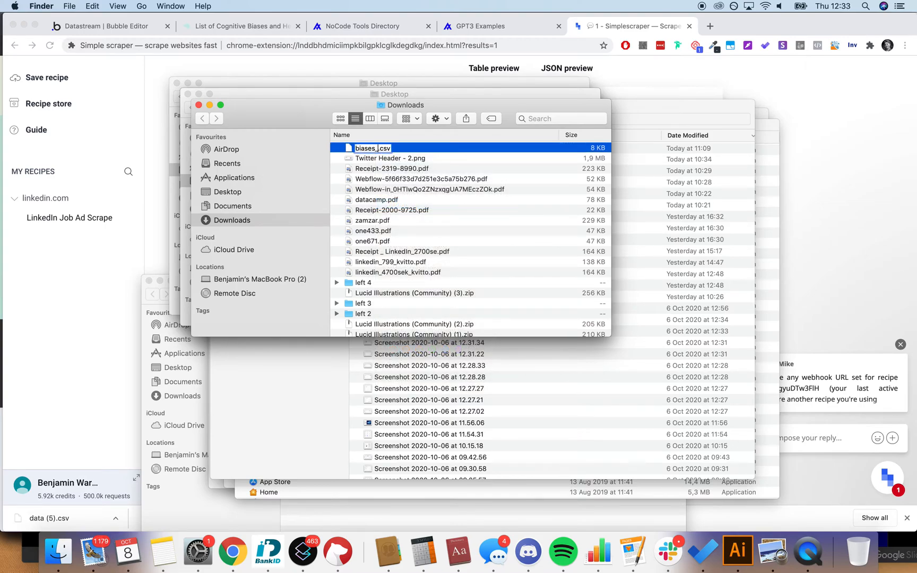
pyautogui.write('directory')
pyautogui.press('Return')
pyautogui.press('super+Tab')
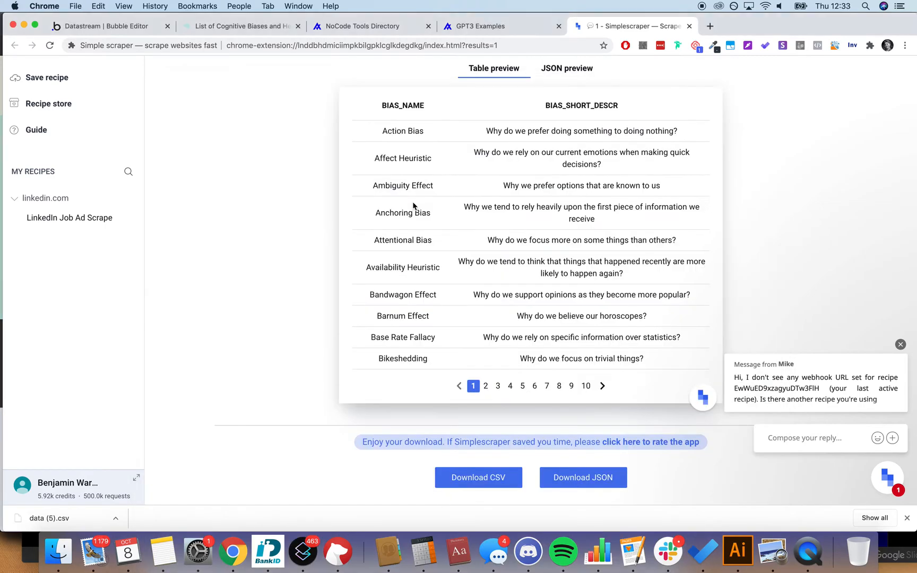
# Step: Open the Data types page of the Datastream app in the Bubble editor
pyautogui.click(227, 27)
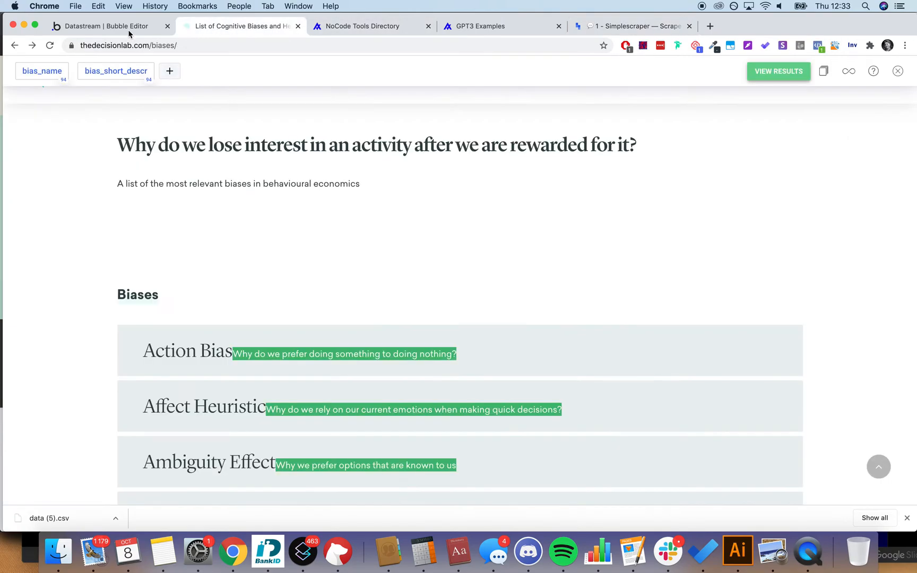
pyautogui.click(127, 30)
pyautogui.click(17, 166)
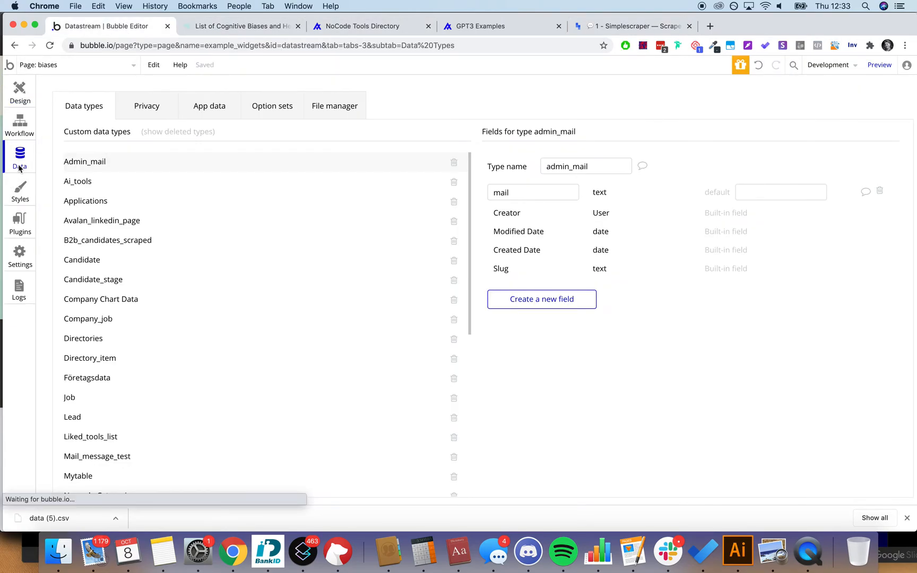
# Step: Check the BIAS_NAME and BIAS_SHORT_DESCR column headers in the scraped results, then return to Bubble
pyautogui.click(479, 31)
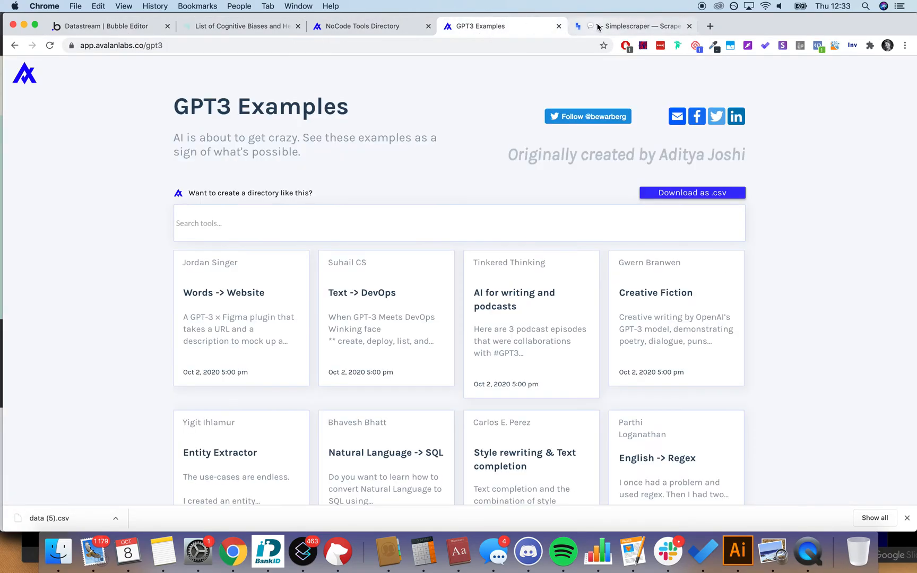
pyautogui.click(600, 28)
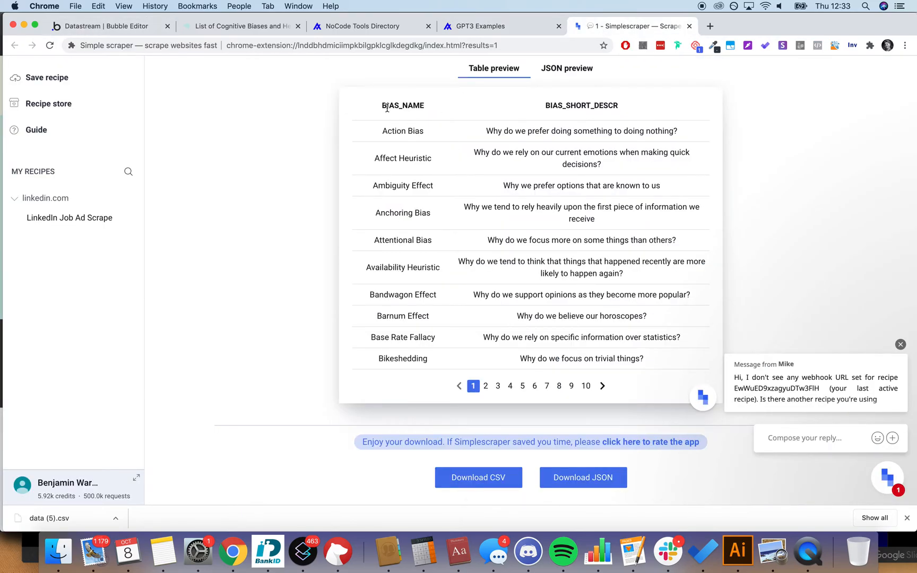
pyautogui.moveTo(375, 102); pyautogui.dragTo(619, 108)
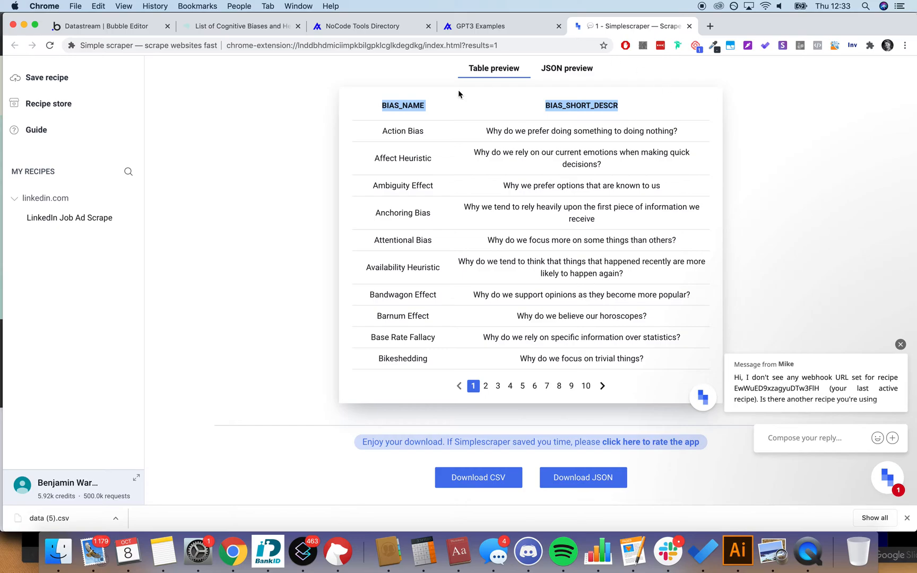
pyautogui.doubleClick(385, 107)
pyautogui.doubleClick(594, 106)
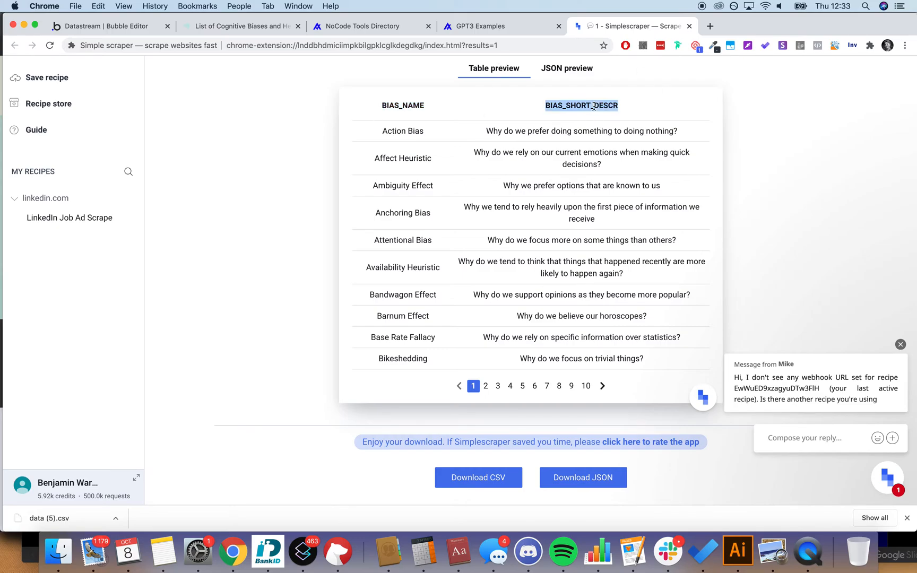
pyautogui.click(243, 26)
pyautogui.click(106, 26)
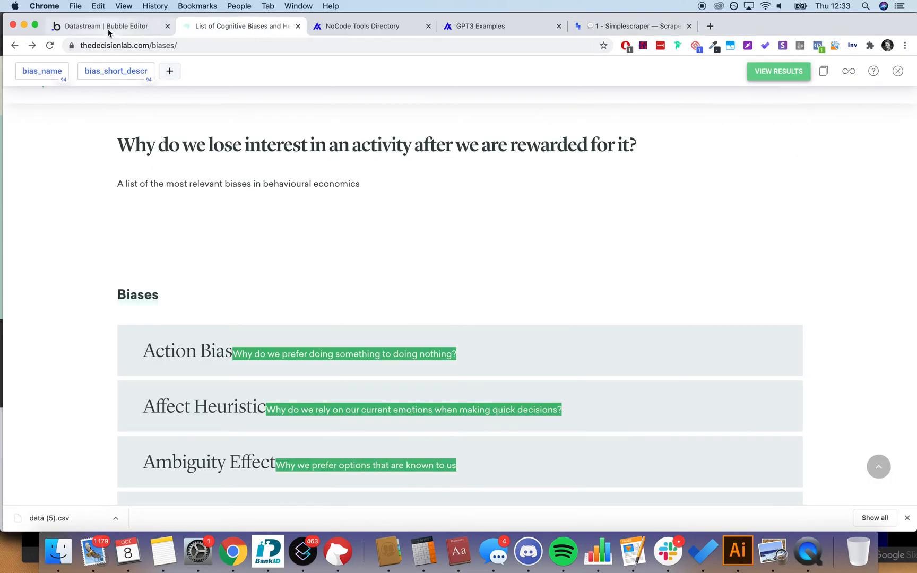
pyautogui.scroll(-10, 122, 343)
# Step: Create the bias data type with a text field named bias_name
pyautogui.click(133, 446)
pyautogui.write('iias')
pyautogui.click(236, 446)
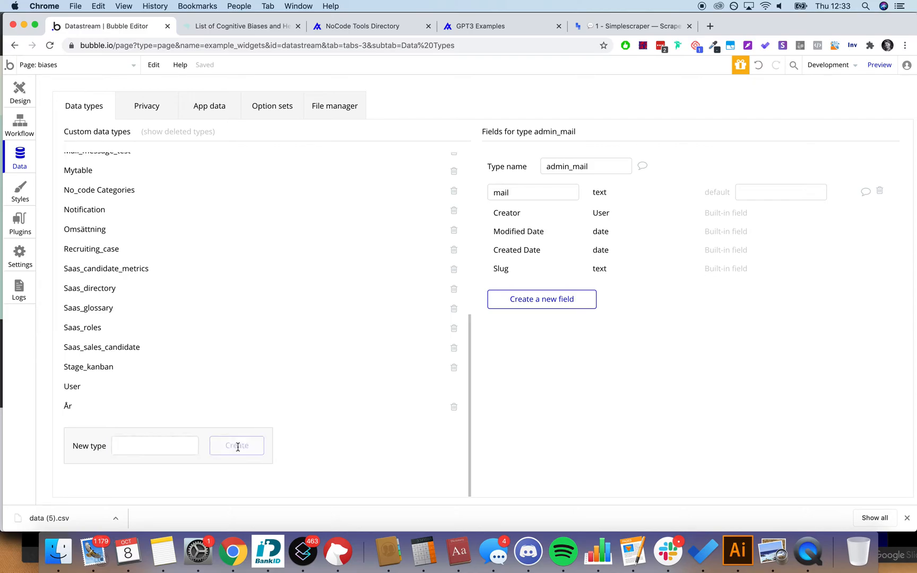
pyautogui.click(554, 280)
pyautogui.write('bias_name')
pyautogui.click(517, 163)
pyautogui.click(503, 181)
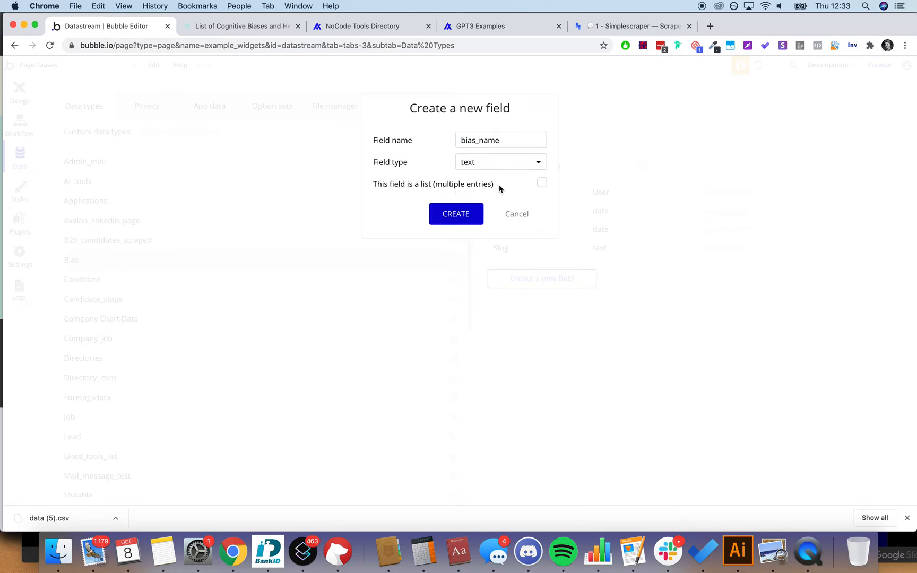
pyautogui.click(472, 217)
# Step: Add a bias_short_descr text field to the bias data type
pyautogui.click(542, 300)
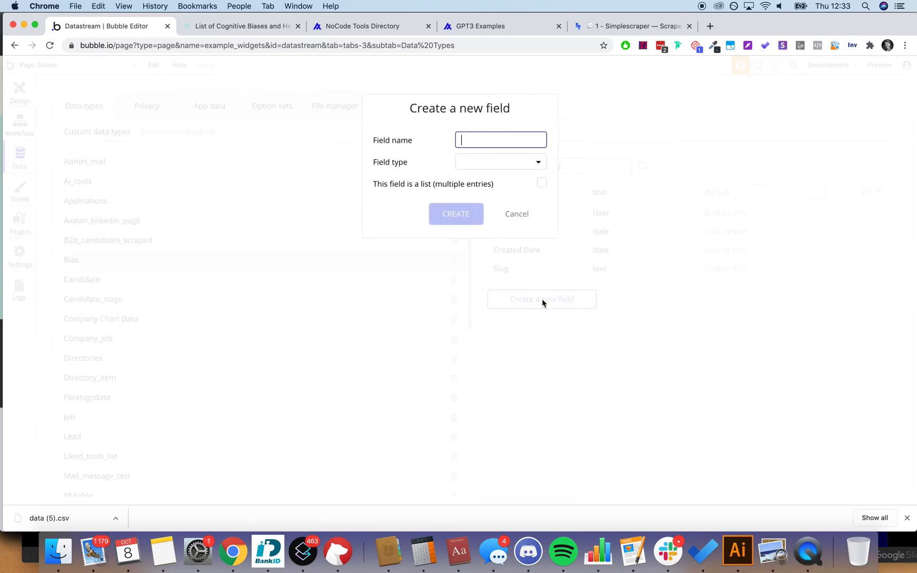
pyautogui.write('bias_sh')
pyautogui.press('BackSpace')
pyautogui.write('short_descr')
pyautogui.click(501, 162)
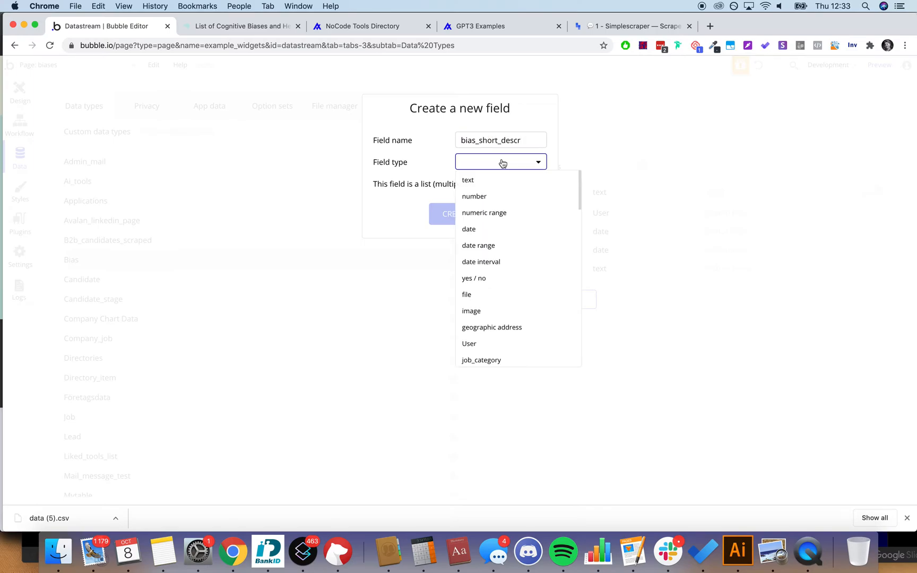
pyautogui.click(499, 180)
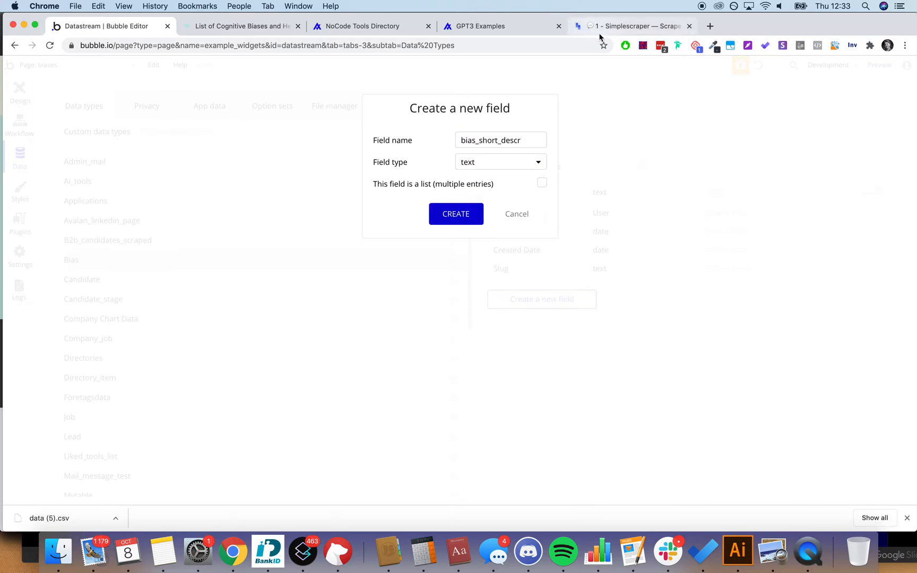
pyautogui.click(620, 26)
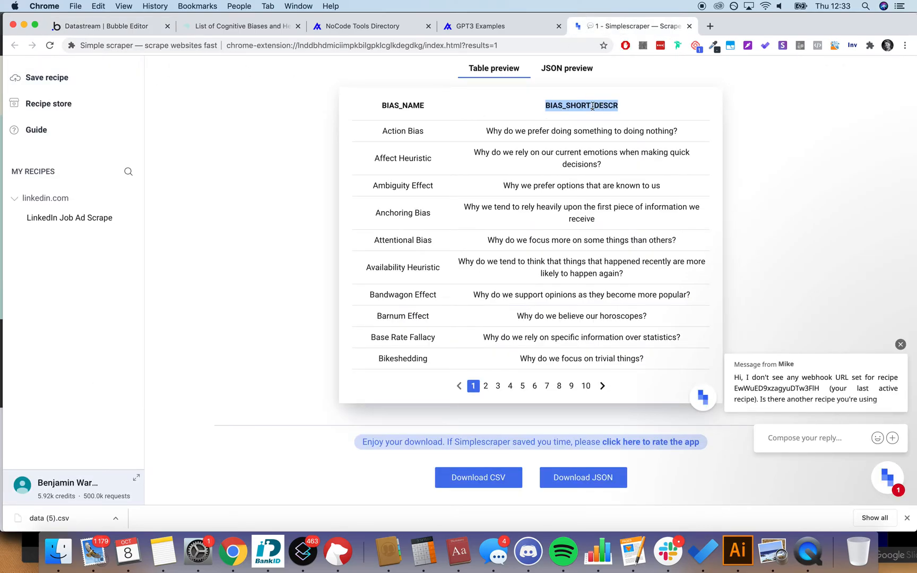
pyautogui.click(133, 27)
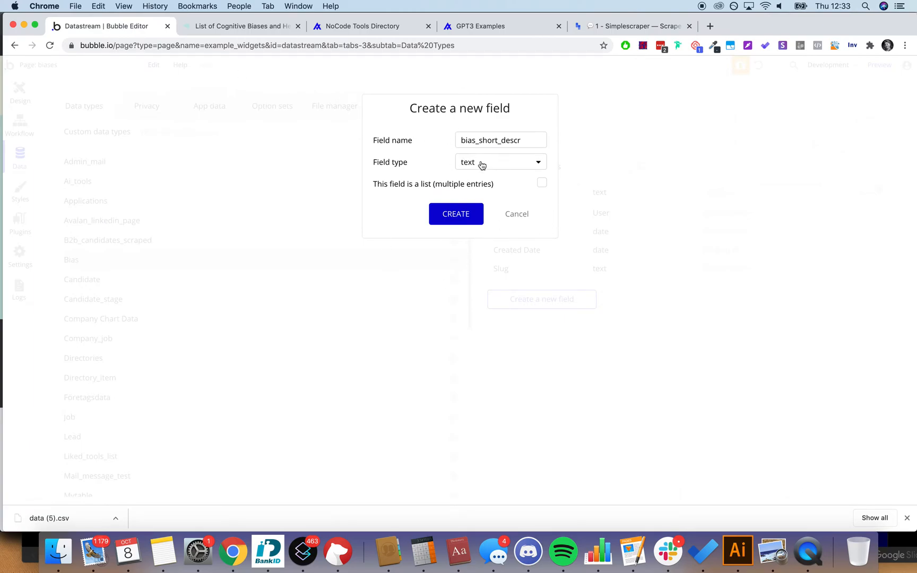
pyautogui.click(454, 215)
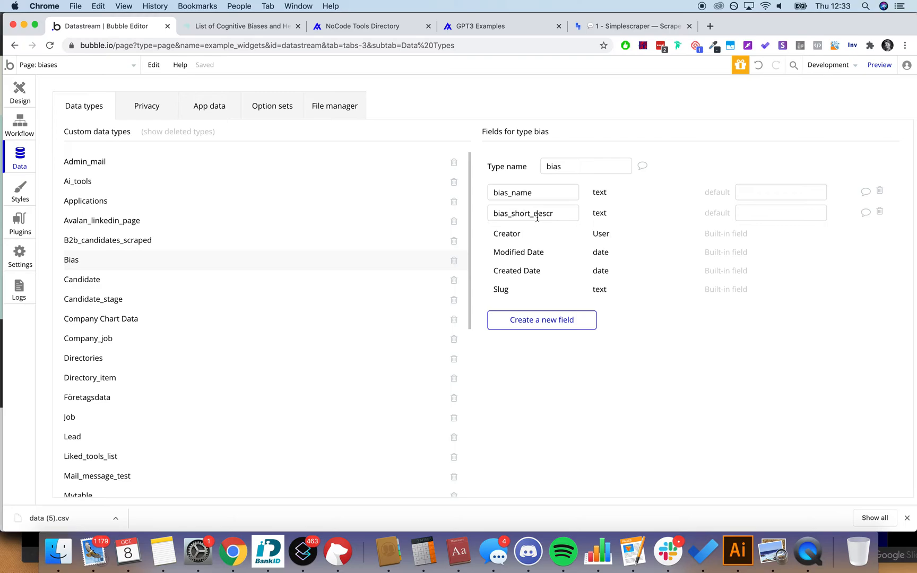
pyautogui.click(606, 33)
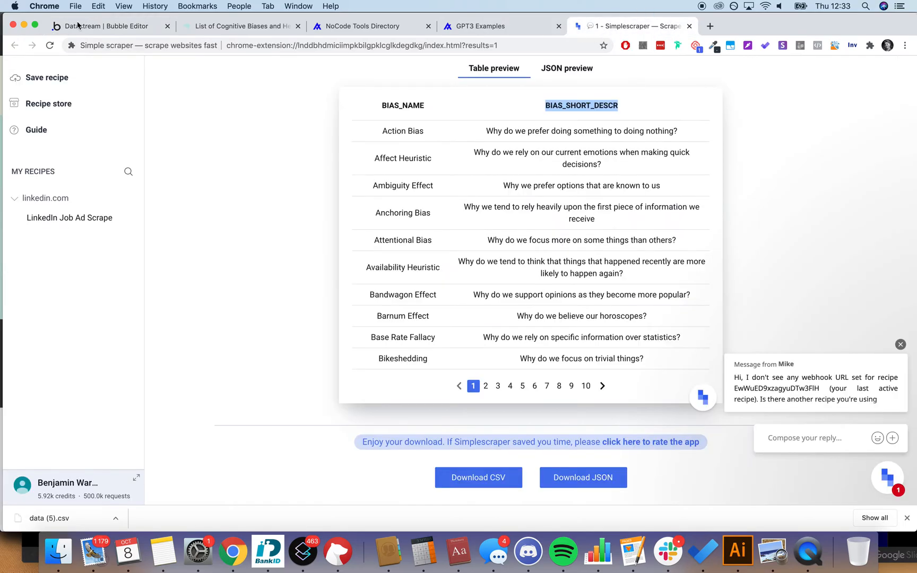
# Step: Add a test property capturing each whole bias row on the biases page
pyautogui.click(247, 27)
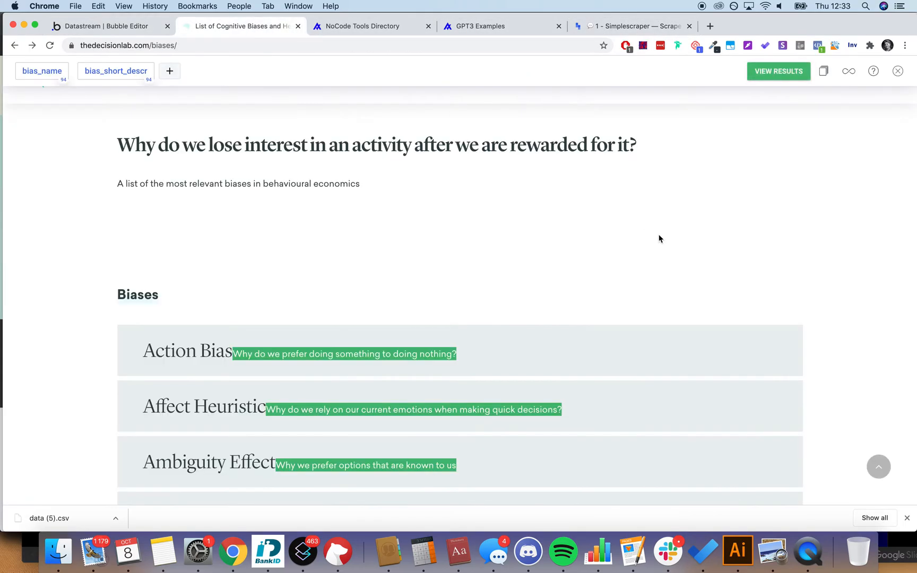
pyautogui.scroll(-5, 659, 238)
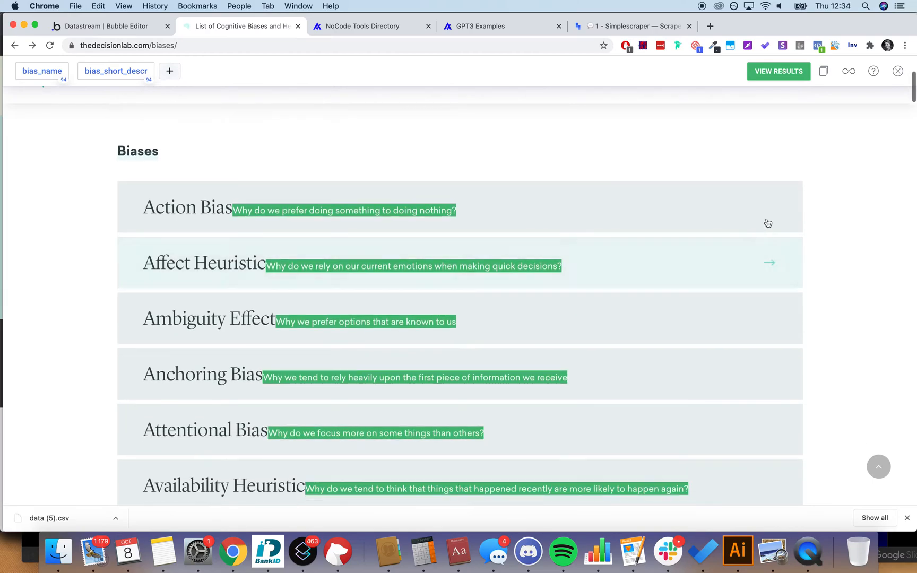
pyautogui.scroll(-4, 794, 201)
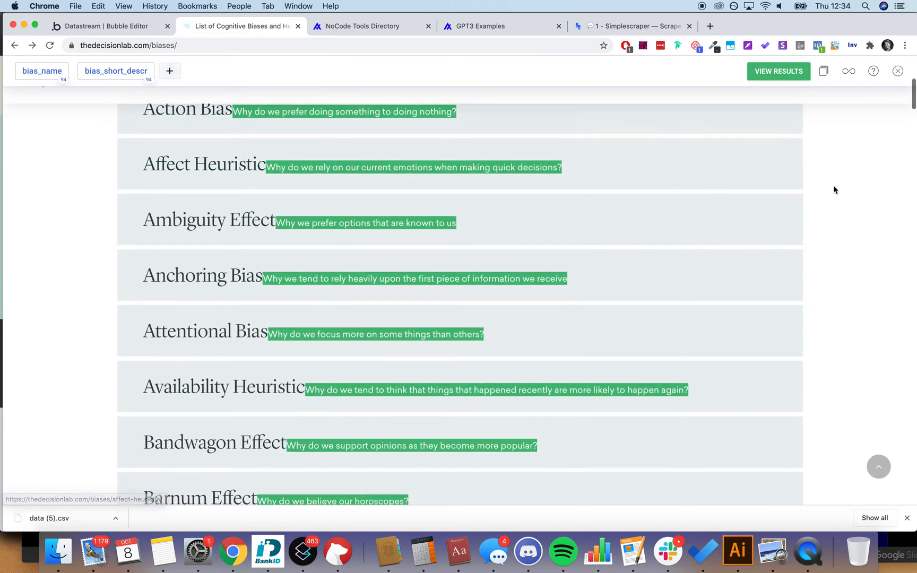
pyautogui.scroll(9, 834, 190)
pyautogui.scroll(-3, 833, 189)
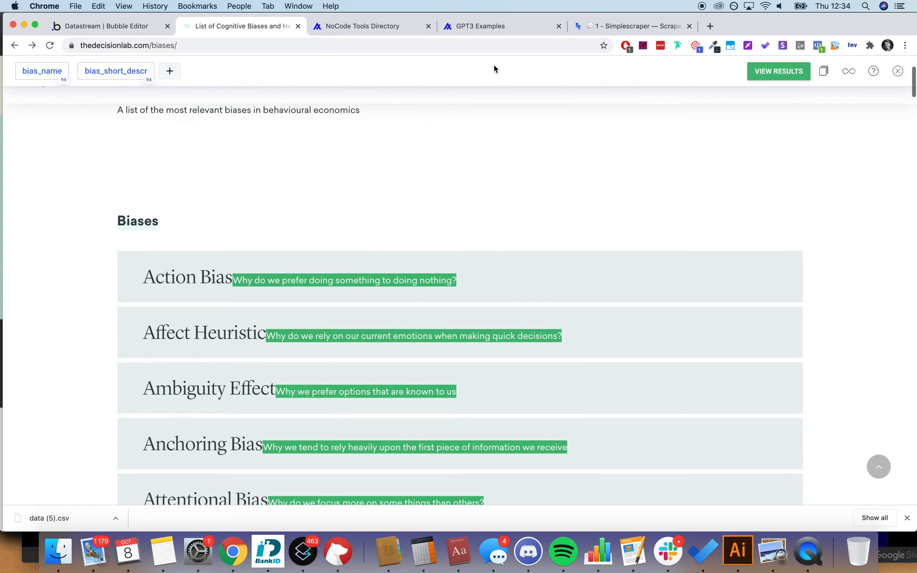
pyautogui.click(171, 71)
pyautogui.write('test')
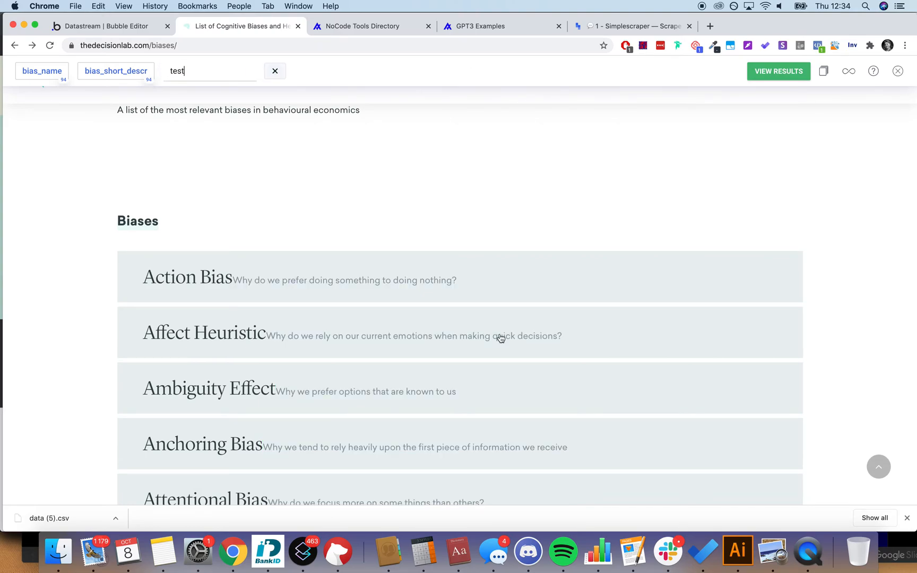
pyautogui.click(562, 274)
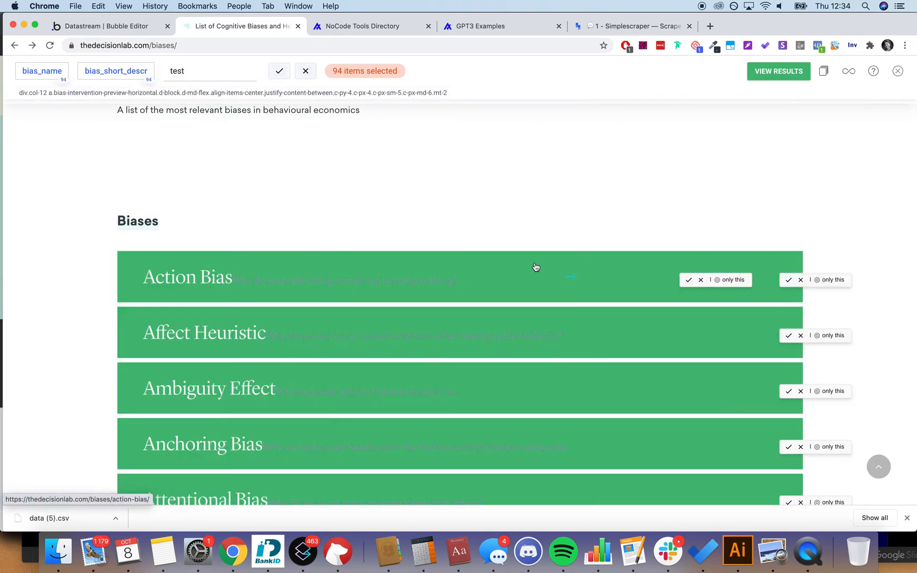
pyautogui.click(279, 71)
# Step: Check the Action Bias link in the updated results, then open that article
pyautogui.click(778, 71)
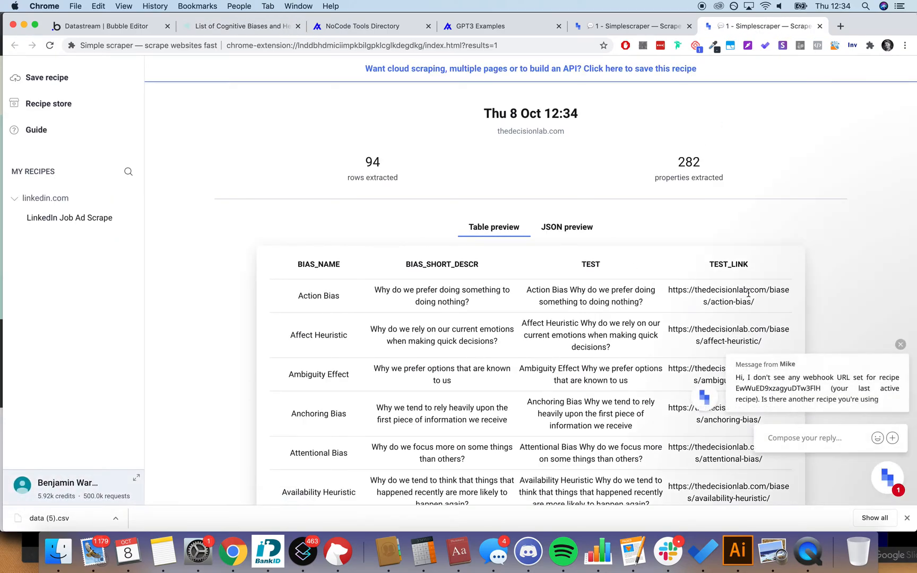
pyautogui.scroll(-2, 748, 293)
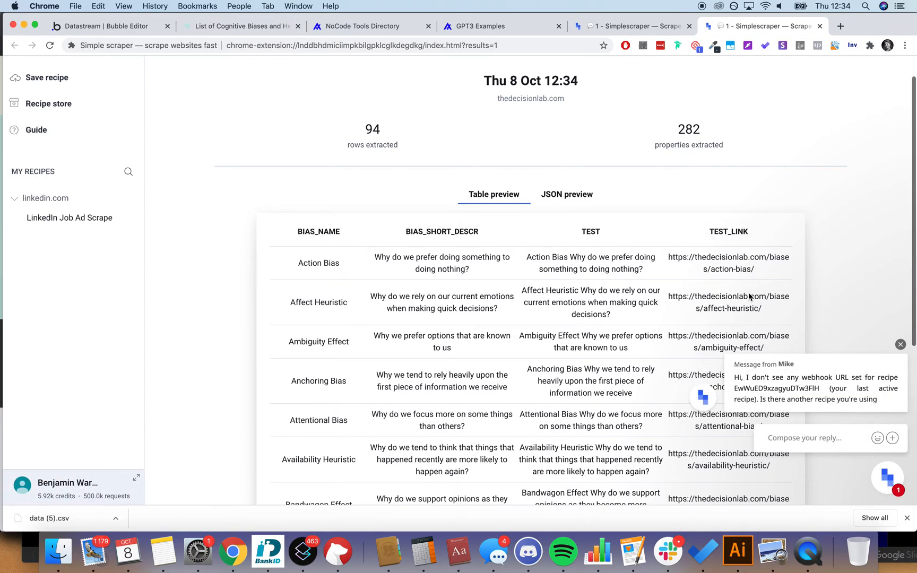
pyautogui.click(903, 345)
pyautogui.scroll(-5, 504, 270)
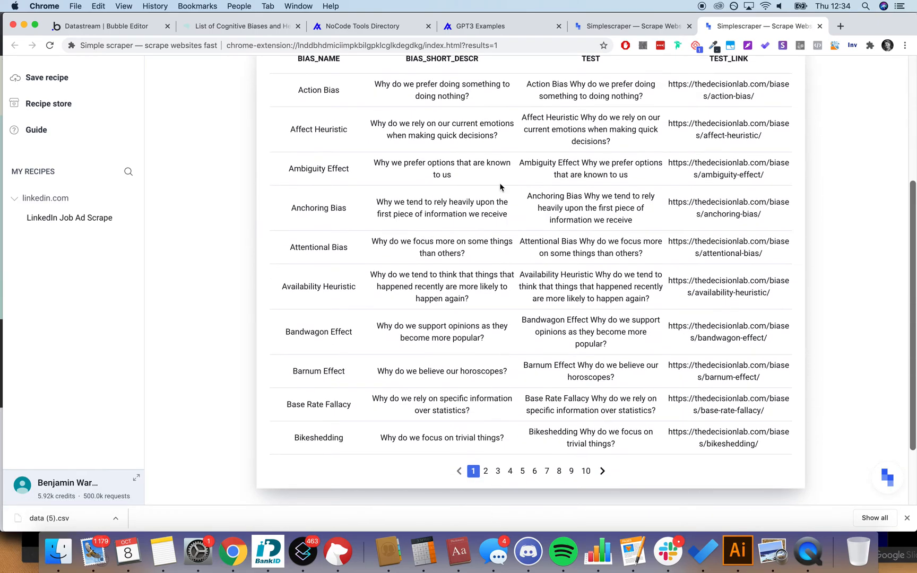
pyautogui.scroll(10, 499, 186)
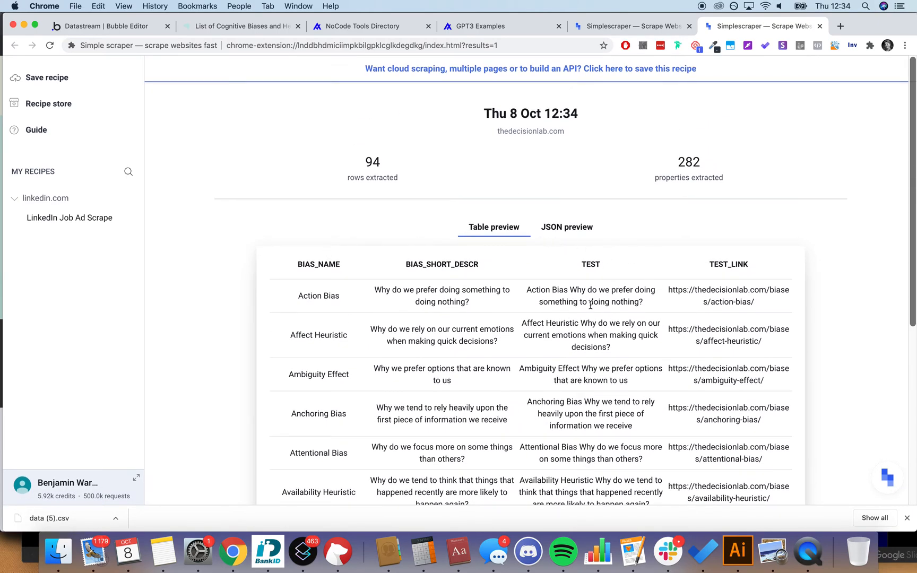
pyautogui.tripleClick(728, 294)
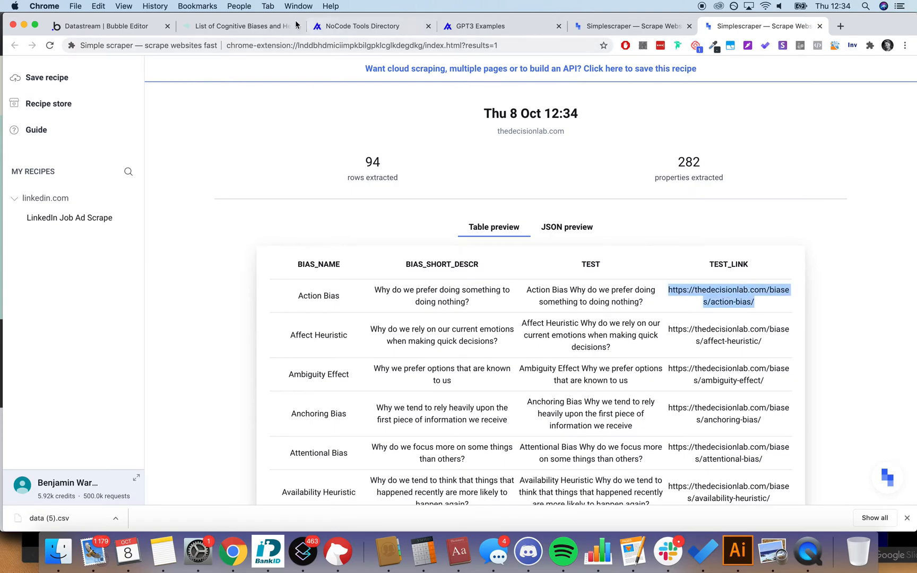
pyautogui.click(256, 26)
pyautogui.click(433, 299)
# Step: Scroll through the Action Bias article 'Why do we prefer doing something to doing nothing?'
pyautogui.scroll(-3, 508, 183)
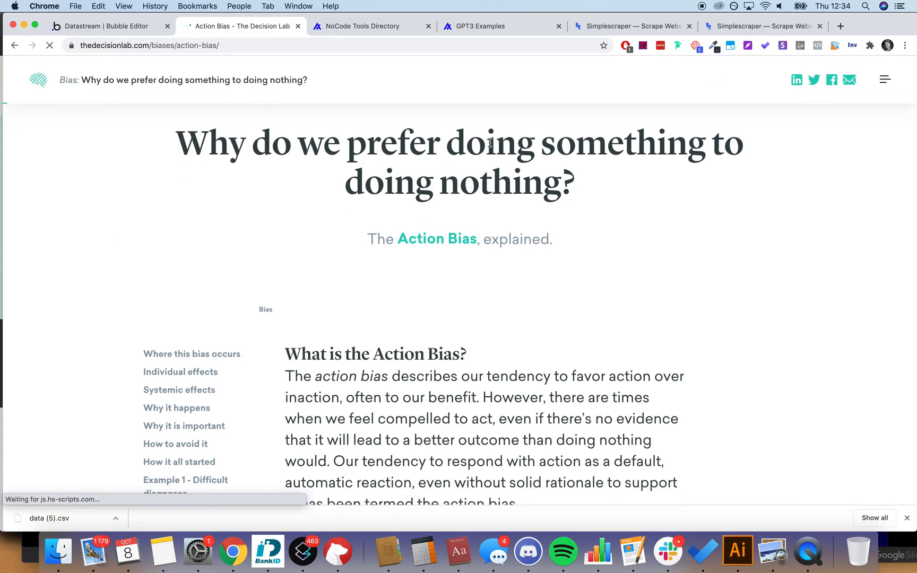
pyautogui.scroll(-1, 489, 146)
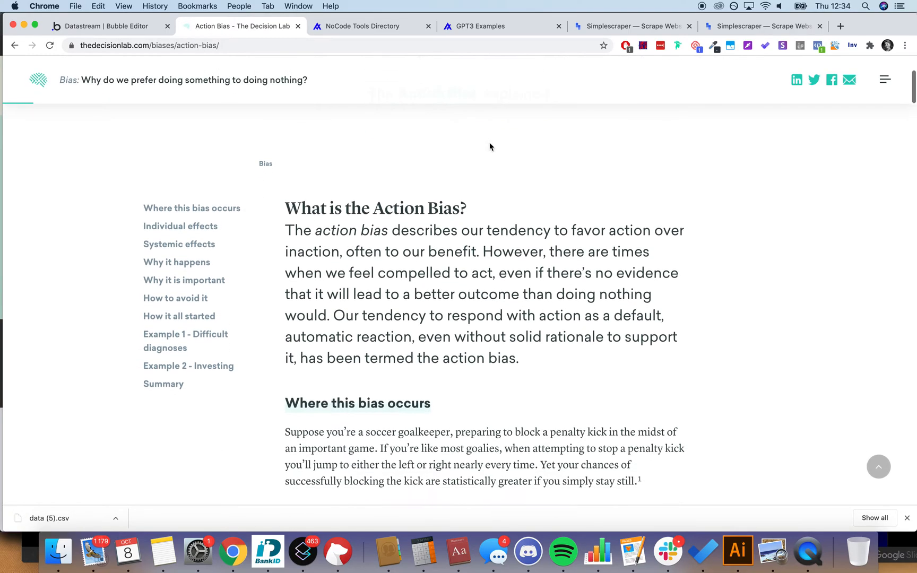
pyautogui.scroll(-8, 393, 292)
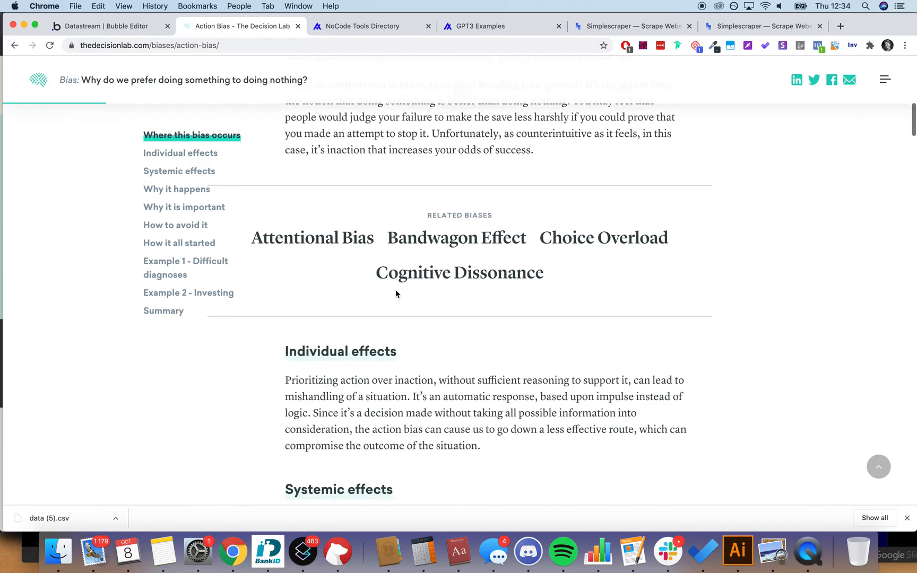
pyautogui.scroll(-15, 569, 268)
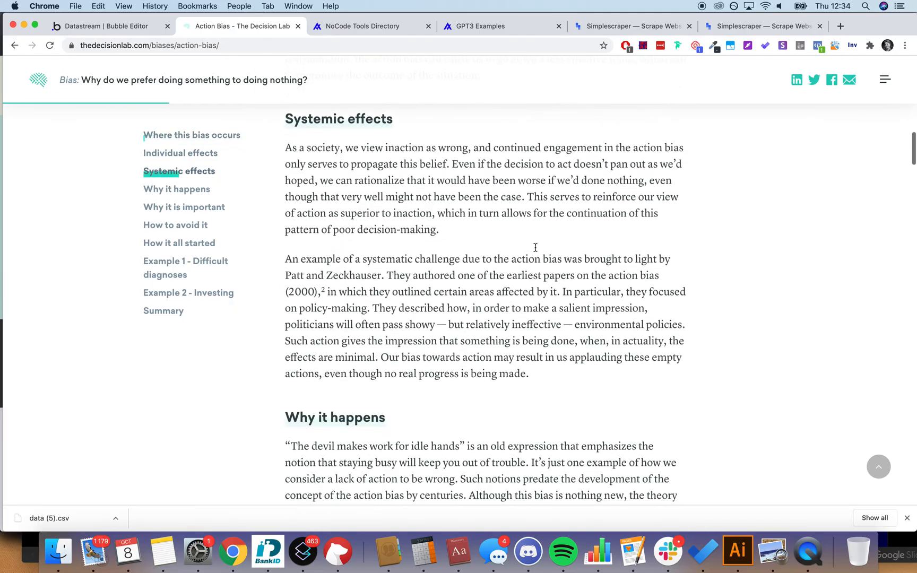
pyautogui.scroll(-20, 507, 219)
pyautogui.scroll(12, 504, 205)
pyautogui.scroll(20, 504, 204)
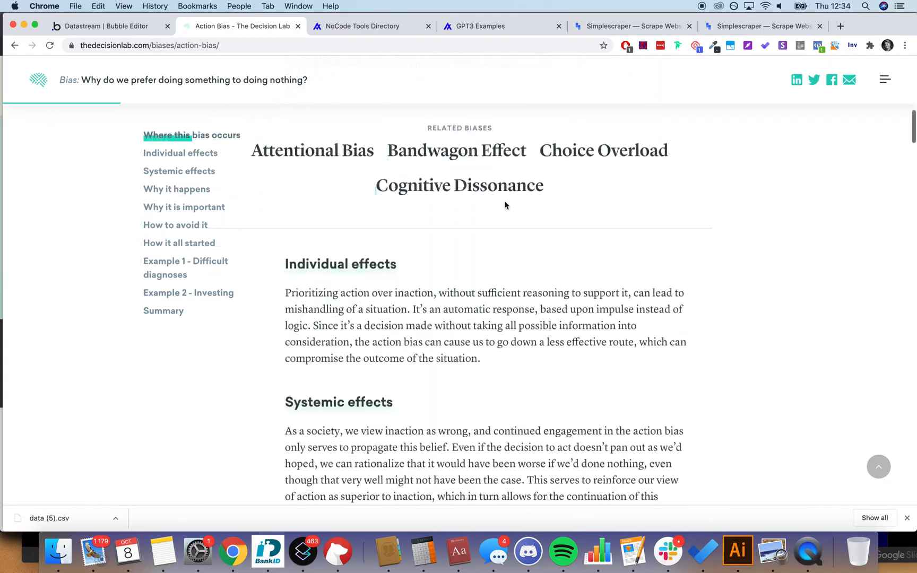
pyautogui.scroll(-3, 504, 204)
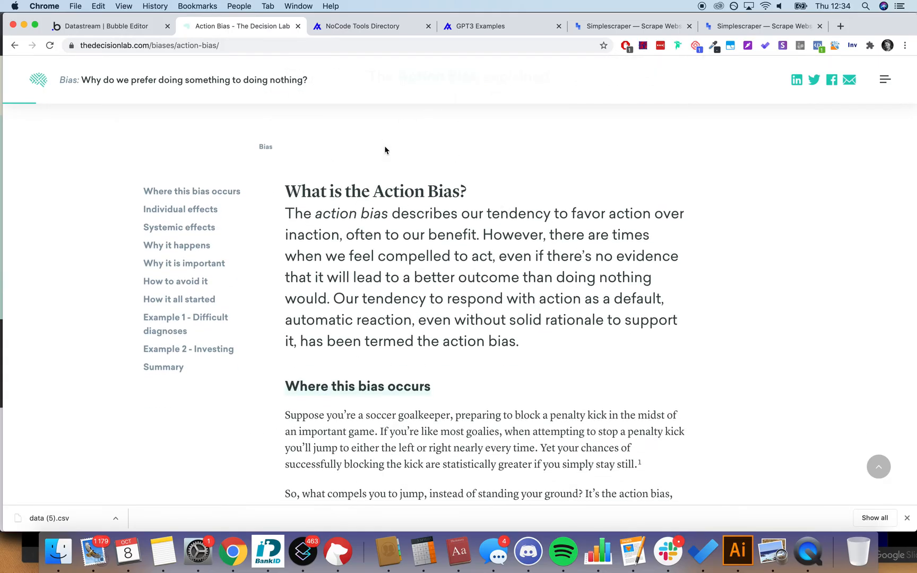
pyautogui.scroll(-20, 455, 256)
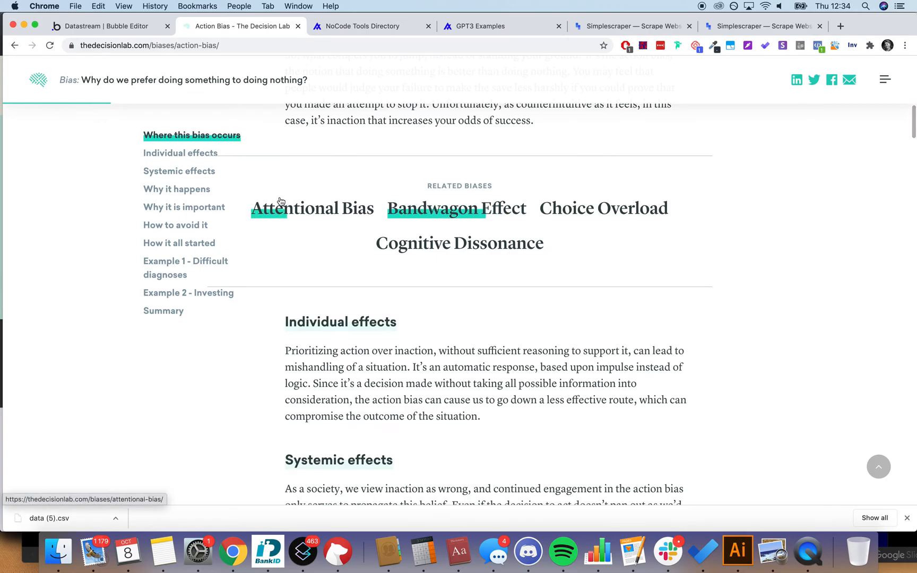
pyautogui.scroll(-5, 647, 282)
pyautogui.scroll(20, 648, 283)
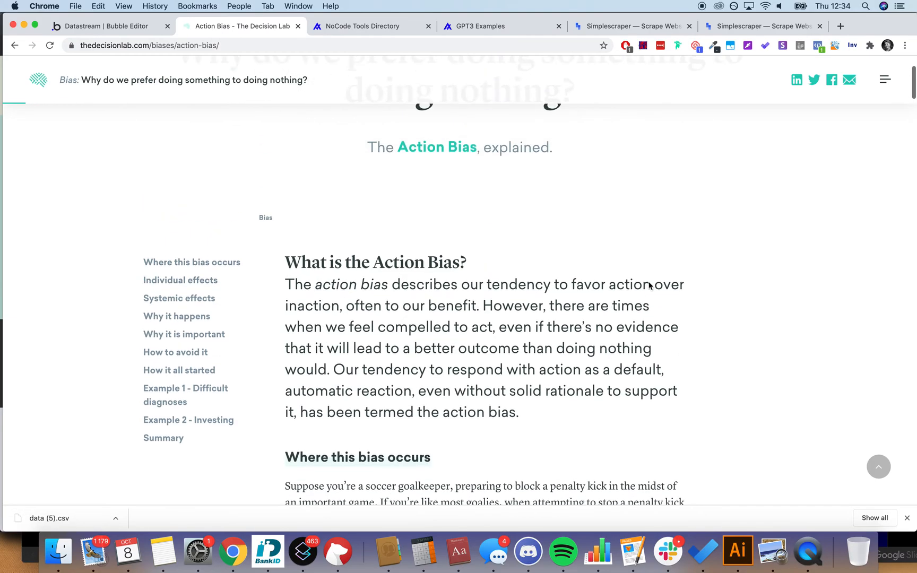
pyautogui.scroll(2, 649, 284)
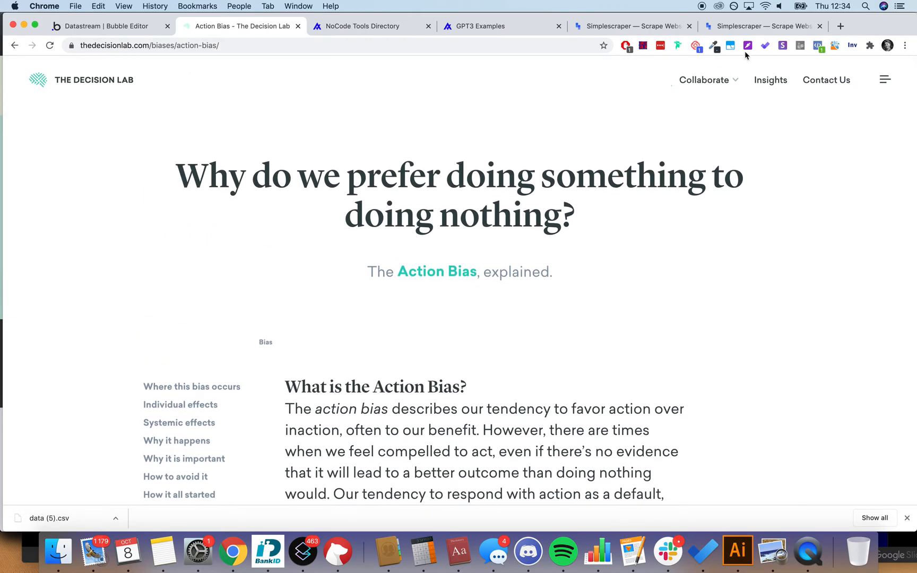
# Step: Download the updated Simplescraper results as a CSV file
pyautogui.click(764, 26)
pyautogui.scroll(-10, 610, 255)
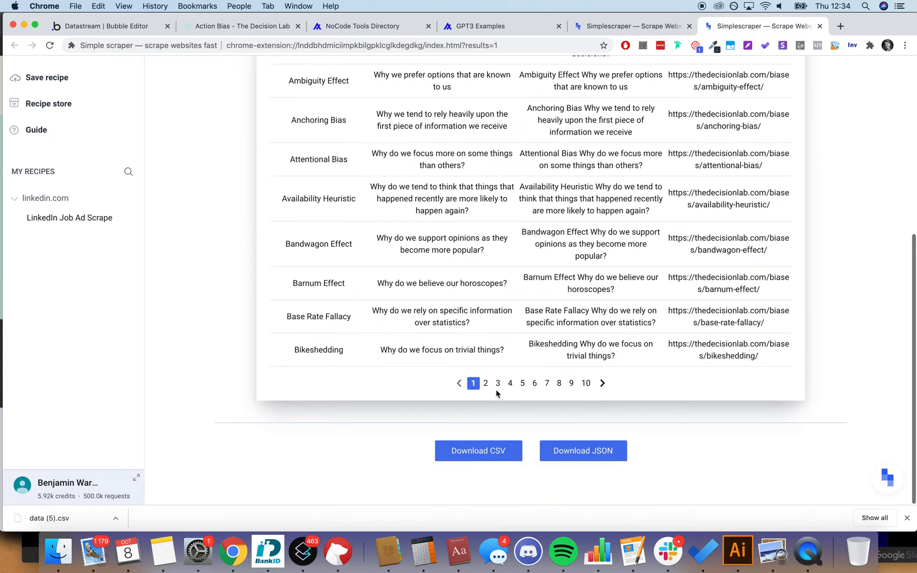
pyautogui.click(492, 449)
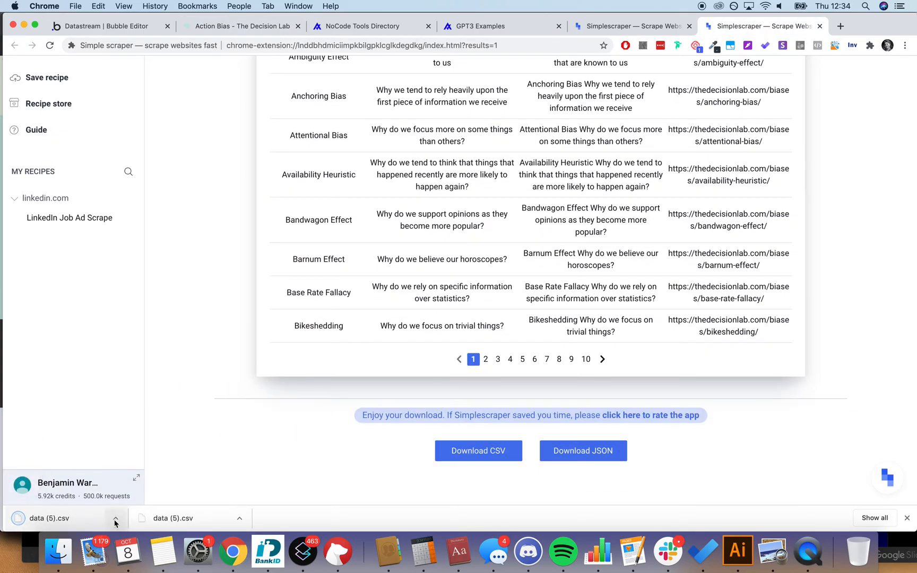
# Step: Rename the downloaded data (5).csv to bias_updated in Finder
pyautogui.click(115, 523)
pyautogui.click(146, 503)
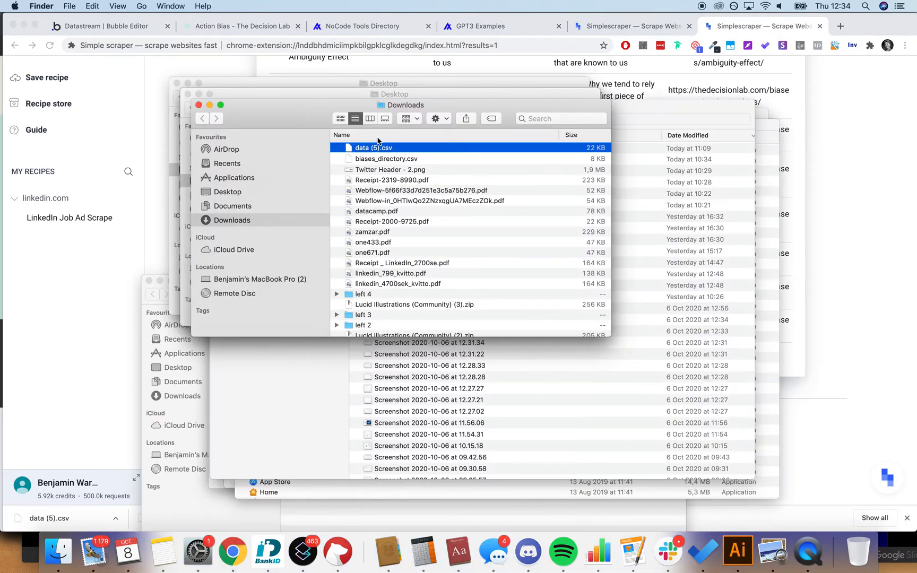
pyautogui.rightClick(377, 148)
pyautogui.click(415, 206)
pyautogui.write('bias_updated')
pyautogui.press('super+Tab')
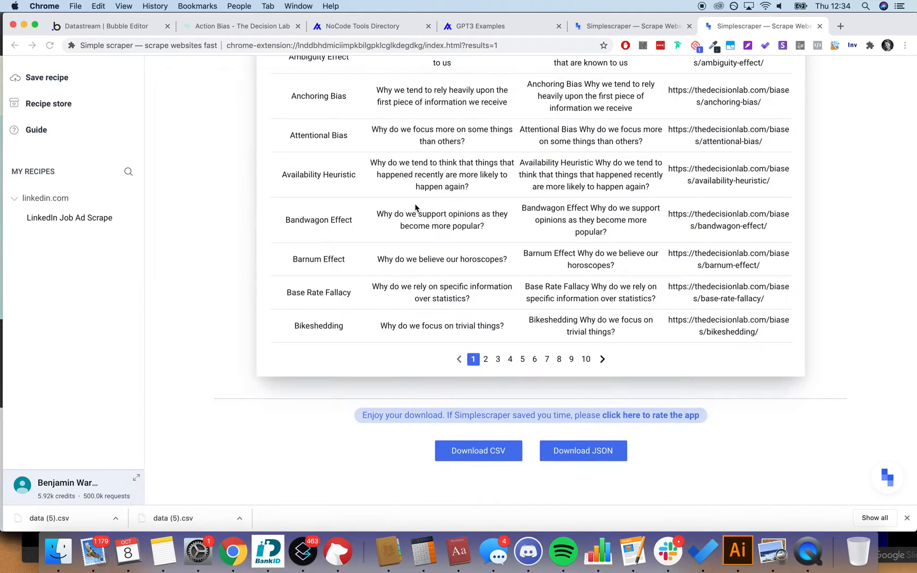
# Step: Start a new field on the Bubble bias data type, checking the scrape results
pyautogui.click(112, 26)
pyautogui.click(545, 320)
pyautogui.click(735, 27)
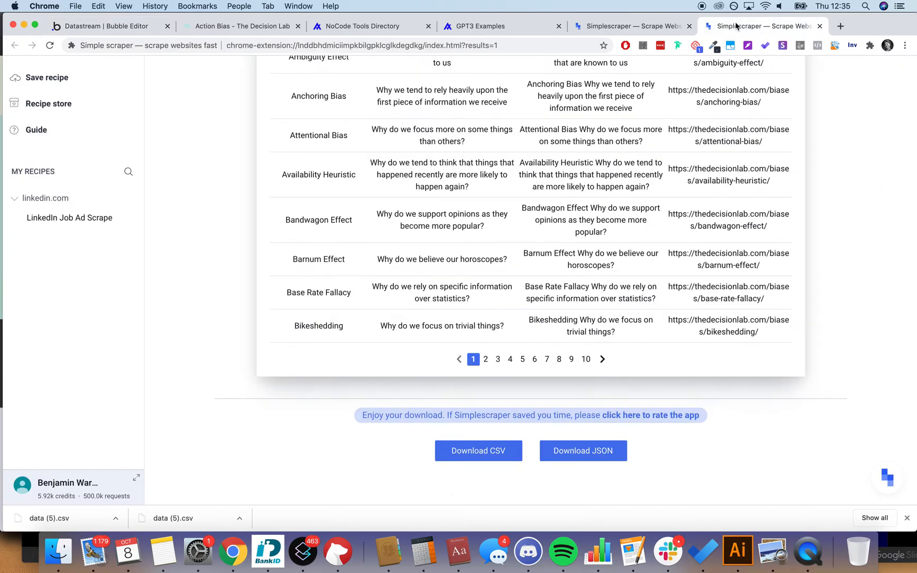
pyautogui.scroll(5, 531, 265)
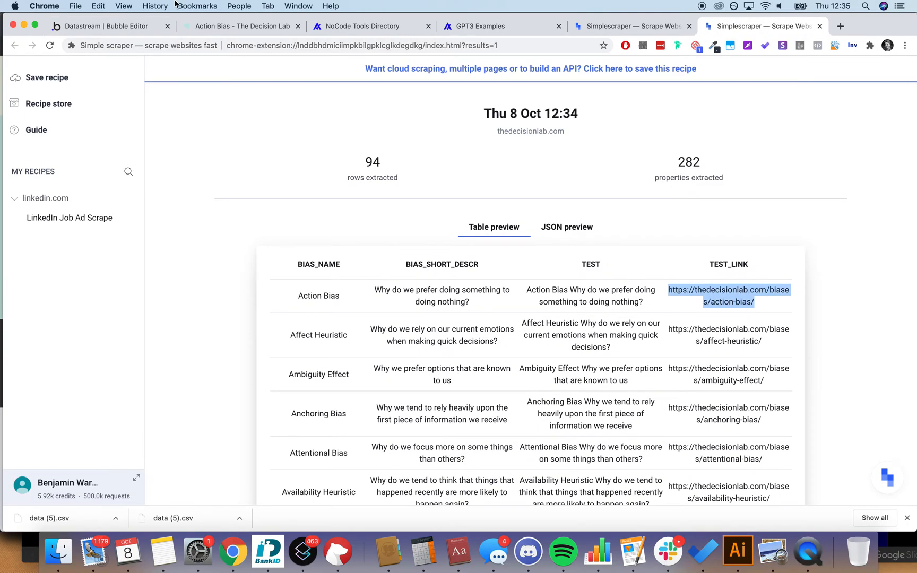
pyautogui.click(101, 26)
# Step: Create a new text-type field named test_link on the bias data type
pyautogui.click(472, 142)
pyautogui.write('tedt')
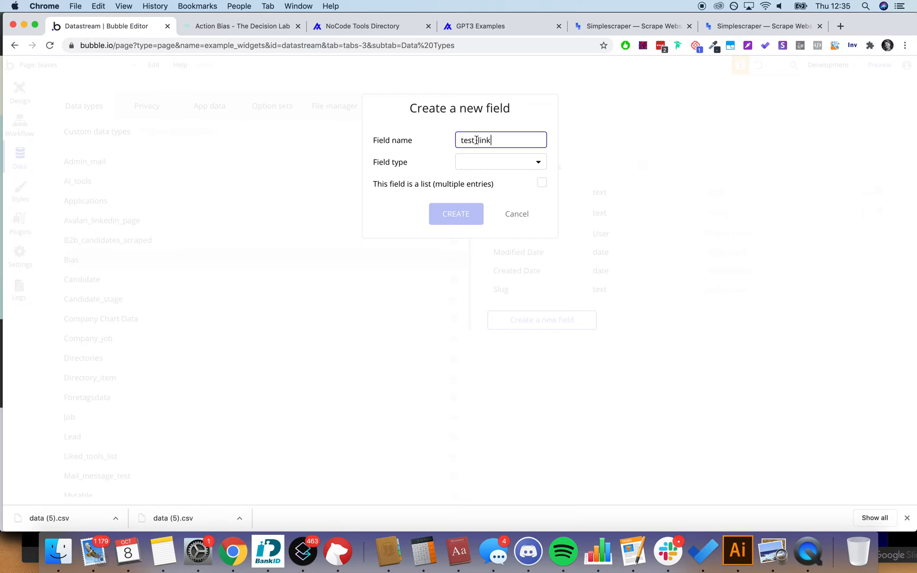
pyautogui.click(493, 163)
pyautogui.click(491, 181)
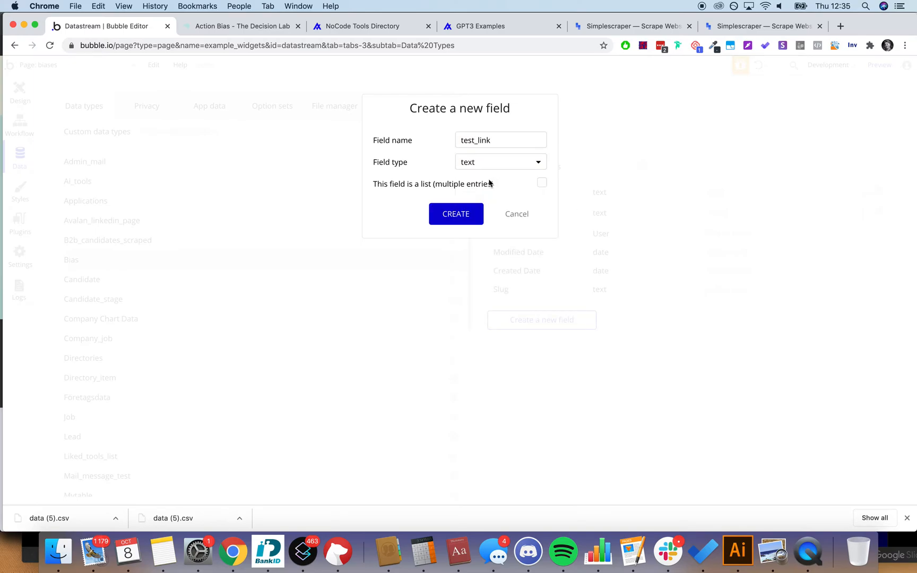
pyautogui.click(455, 214)
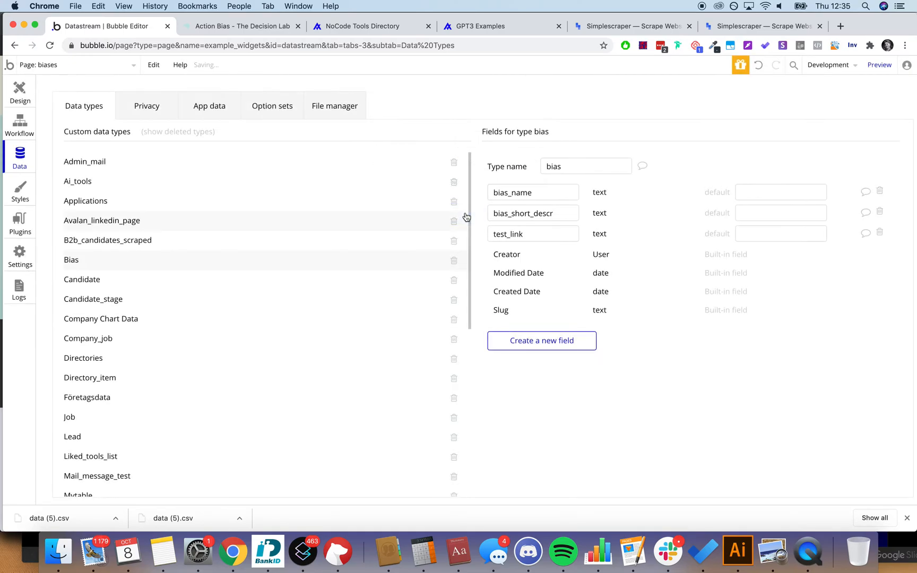
# Step: Review the bias_name, bias_short_descr and test_link field names unchanged, then go to App data
pyautogui.doubleClick(517, 234)
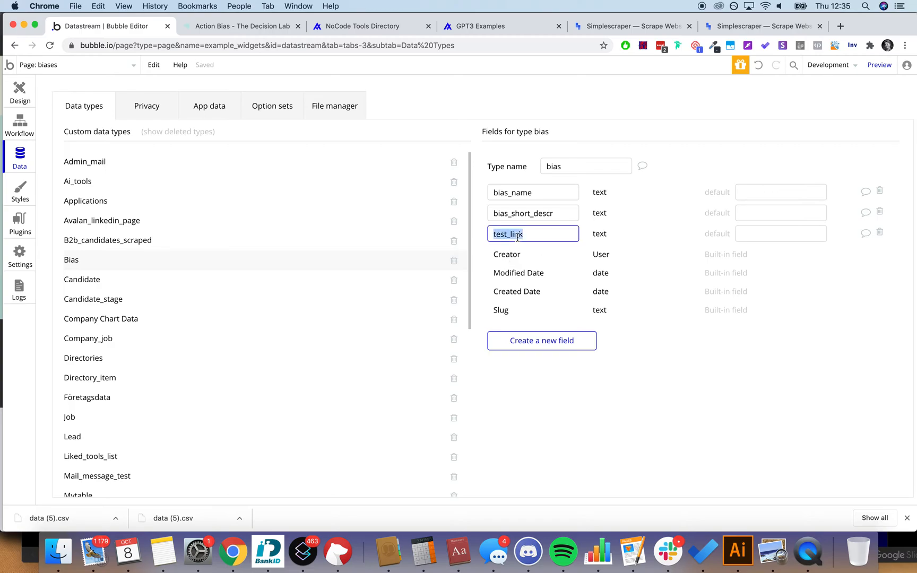
pyautogui.click(541, 250)
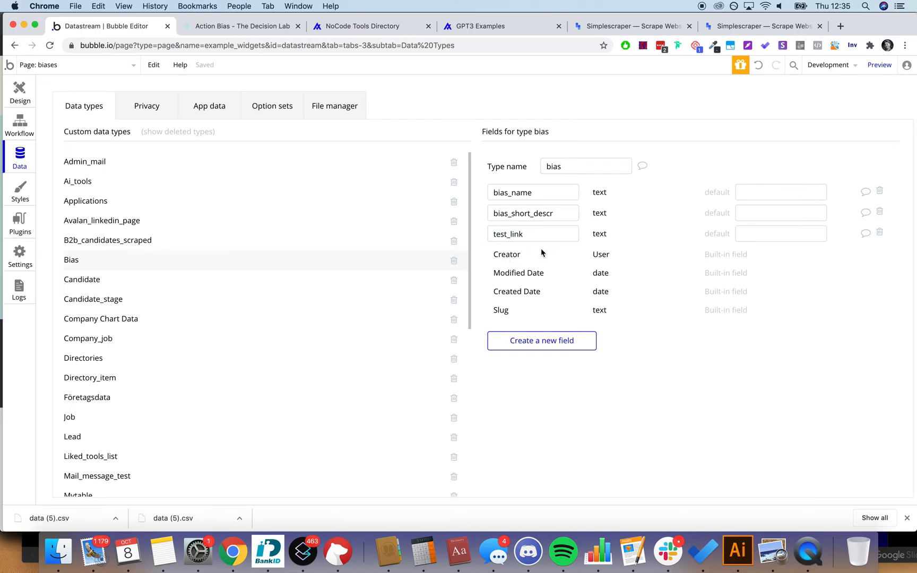
pyautogui.click(528, 187)
pyautogui.click(532, 217)
pyautogui.click(533, 234)
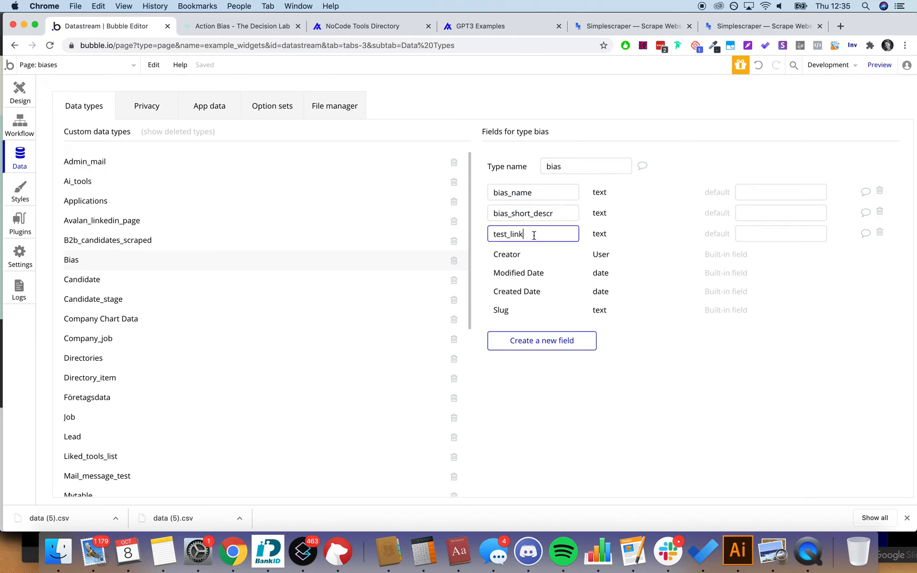
pyautogui.click(635, 248)
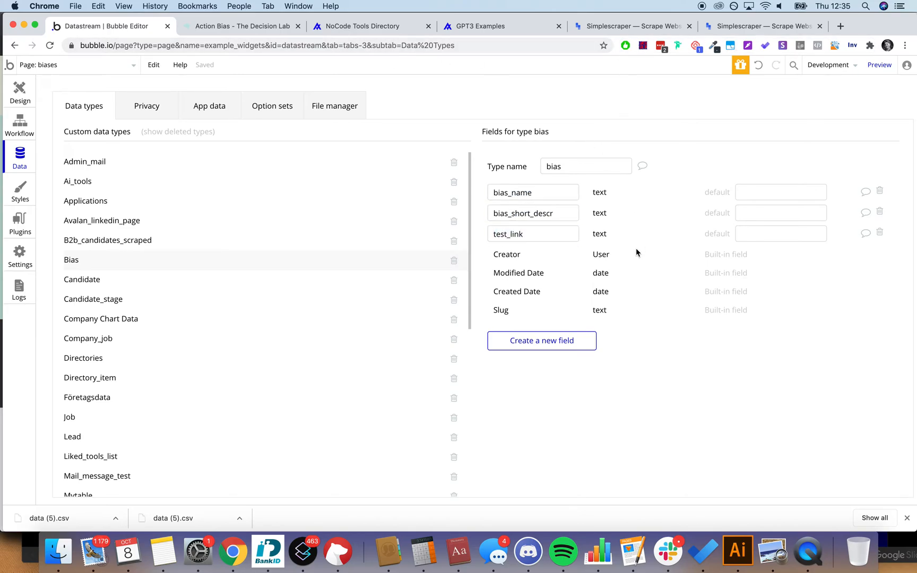
pyautogui.click(205, 121)
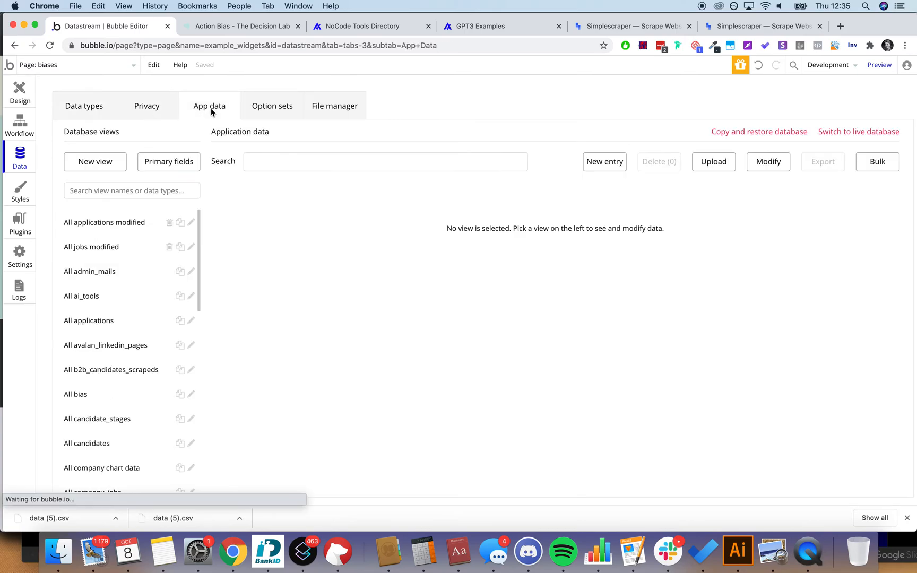
# Step: Switch the App data view to the live database
pyautogui.click(850, 132)
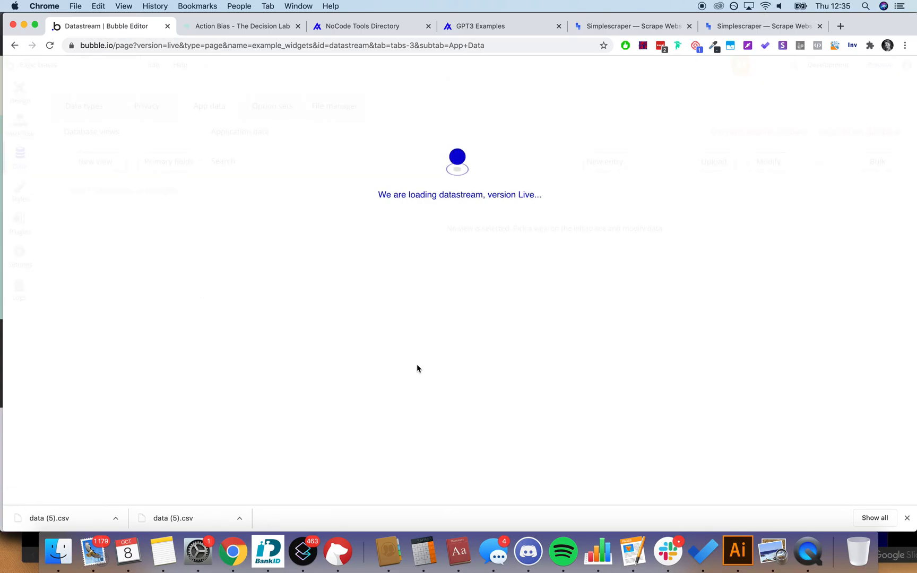
pyautogui.click(907, 517)
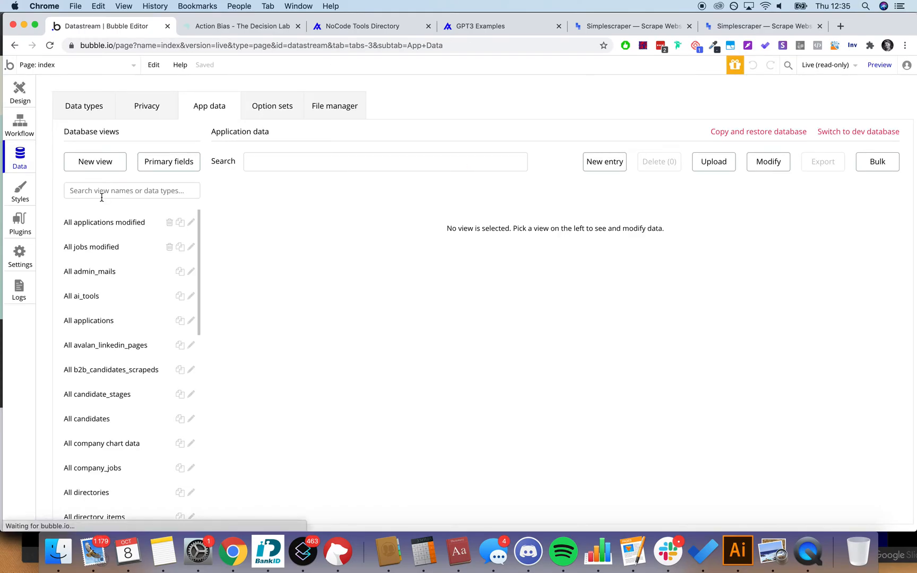
pyautogui.scroll(-9, 112, 276)
pyautogui.scroll(9, 114, 285)
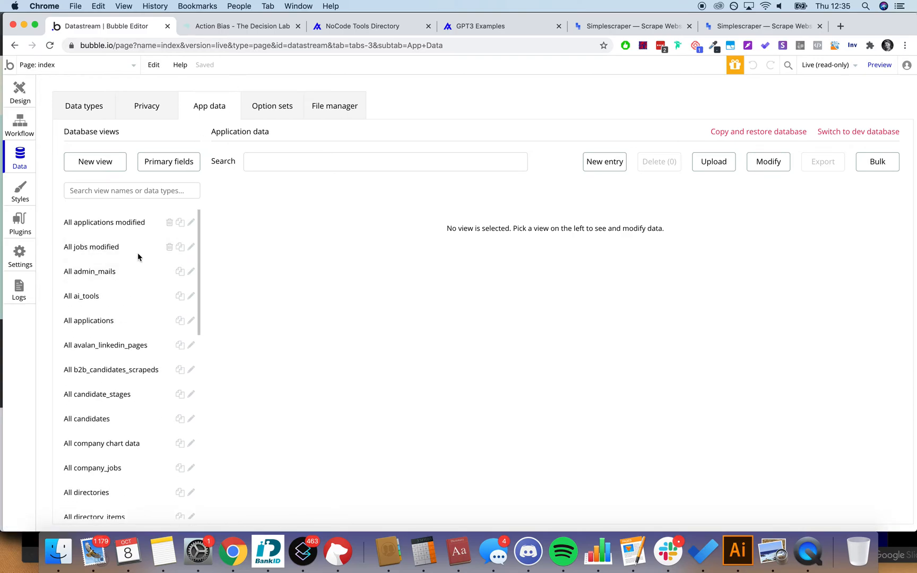
pyautogui.scroll(-5, 133, 262)
# Step: Load bias_updated.csv into an upload, cancel it without importing, and return to Development
pyautogui.click(713, 161)
pyautogui.click(471, 255)
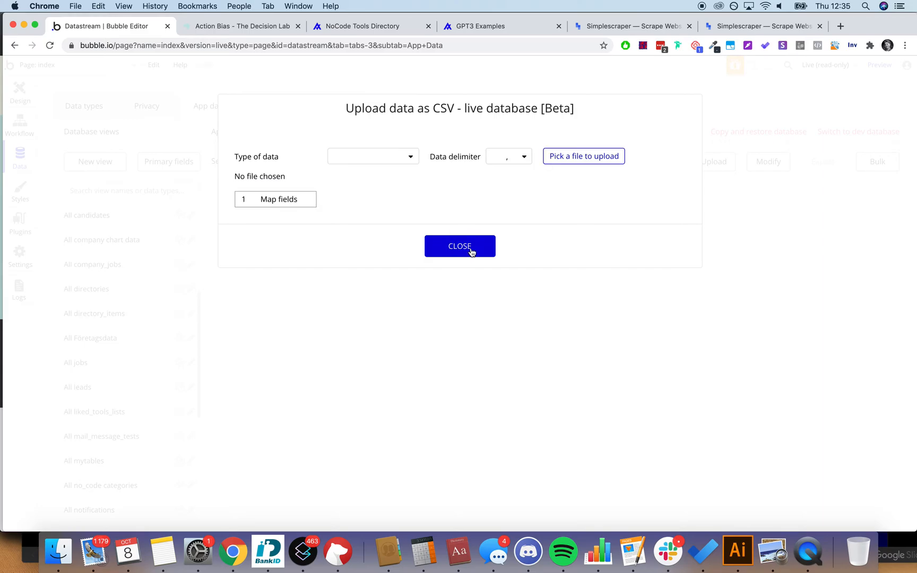
pyautogui.click(587, 156)
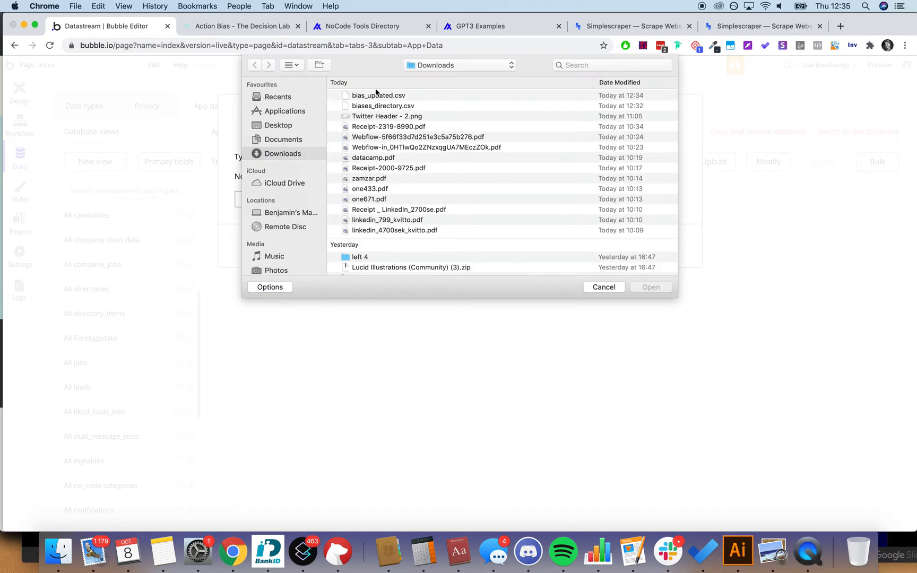
pyautogui.doubleClick(383, 95)
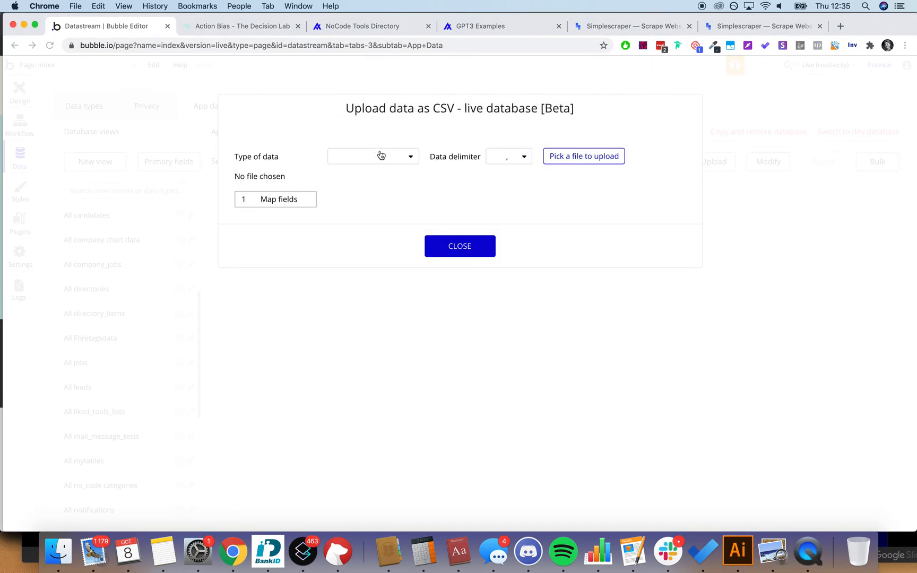
pyautogui.click(381, 154)
pyautogui.write('bias')
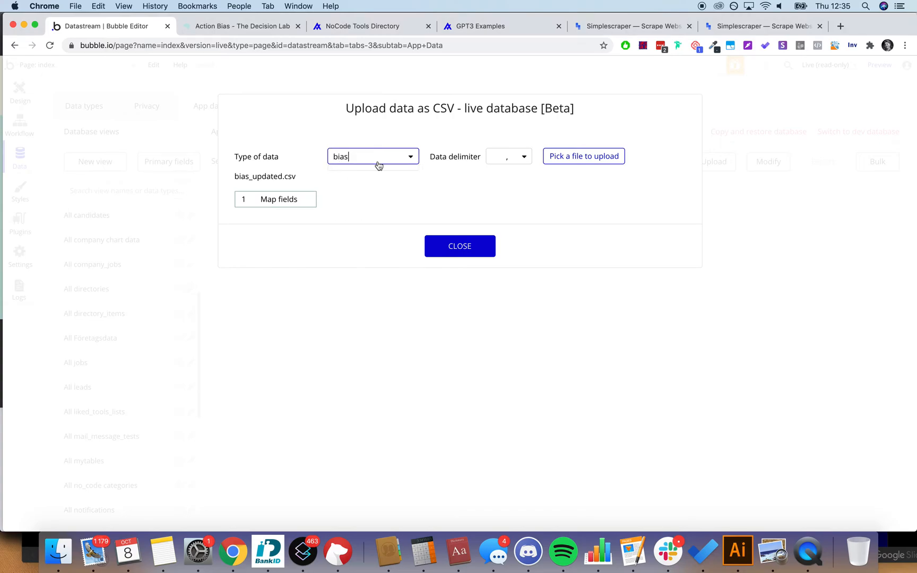
pyautogui.click(377, 153)
pyautogui.click(382, 156)
pyautogui.click(490, 223)
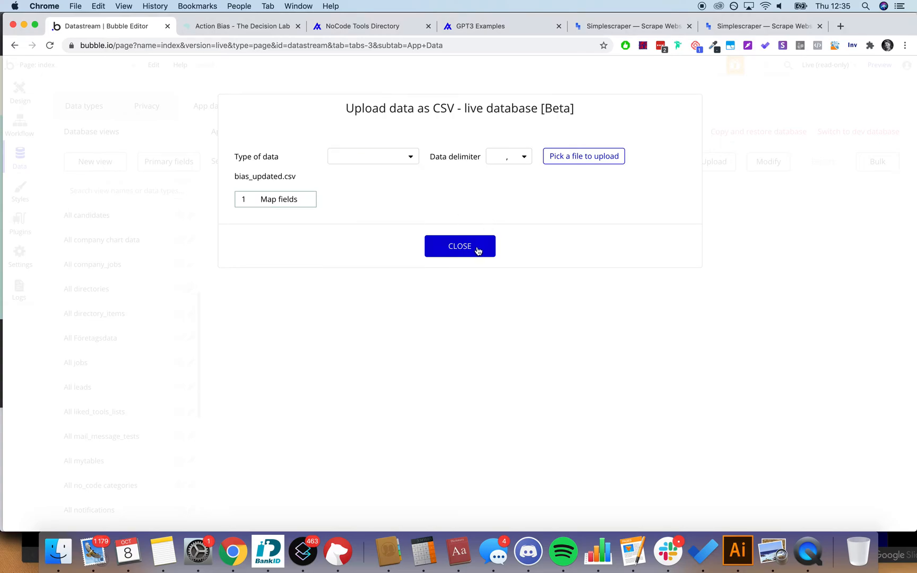
pyautogui.click(459, 246)
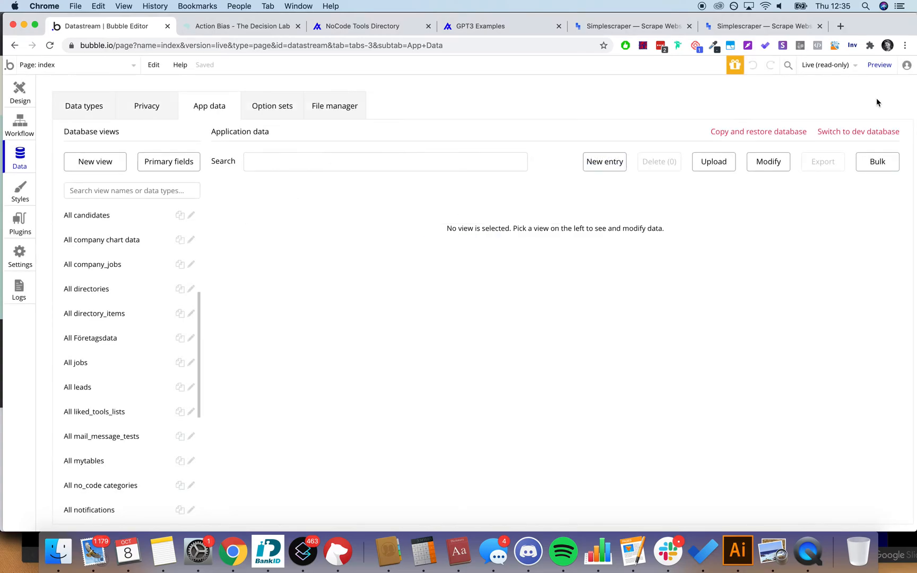
pyautogui.click(848, 66)
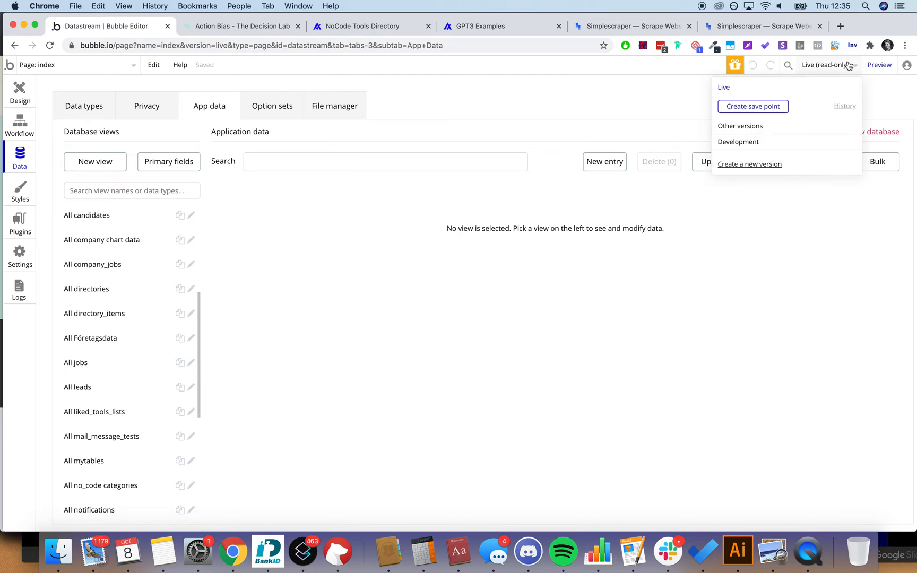
pyautogui.click(754, 141)
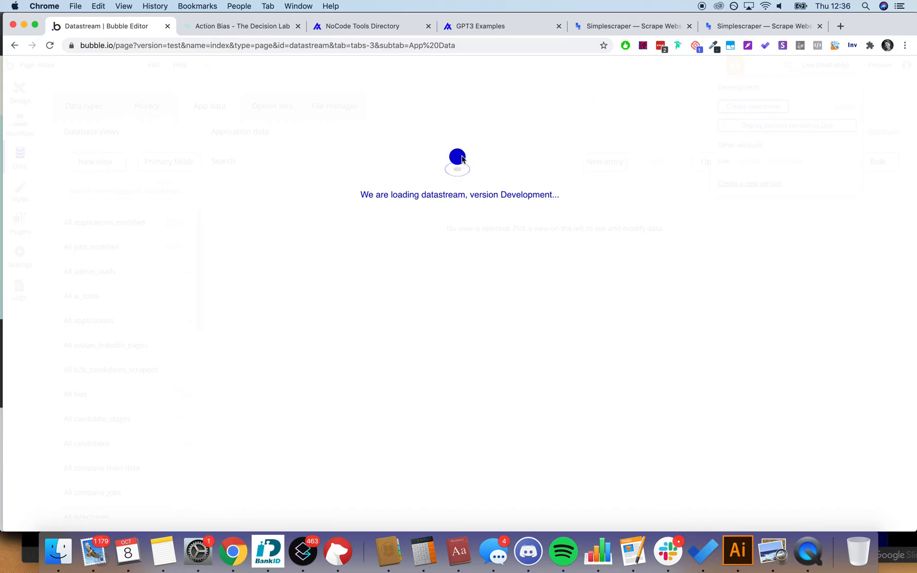
# Step: Move to the GPT3 Examples browser tab while the Development version loads
pyautogui.click(504, 25)
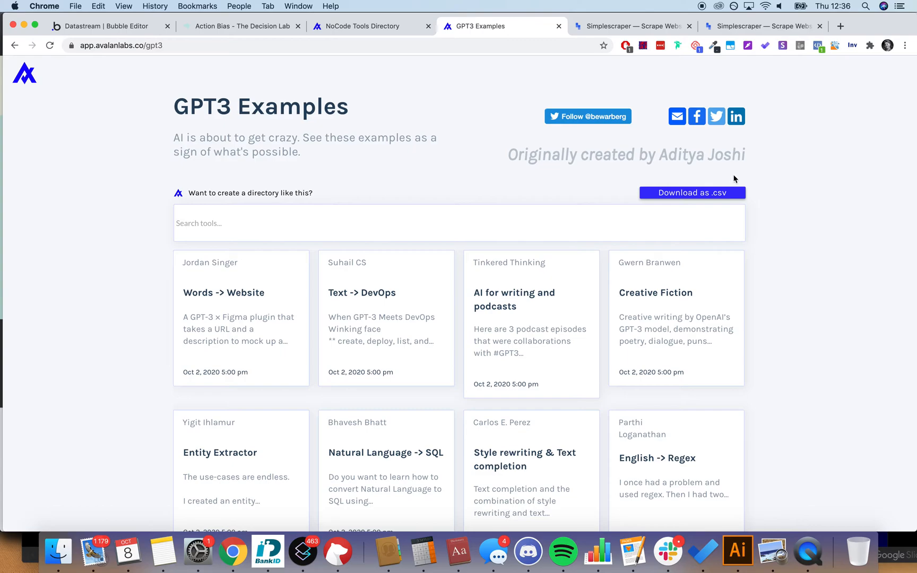
# Step: Scroll down through the GPT3 Examples cards and back up, then return to the Bubble editor
pyautogui.doubleClick(209, 111)
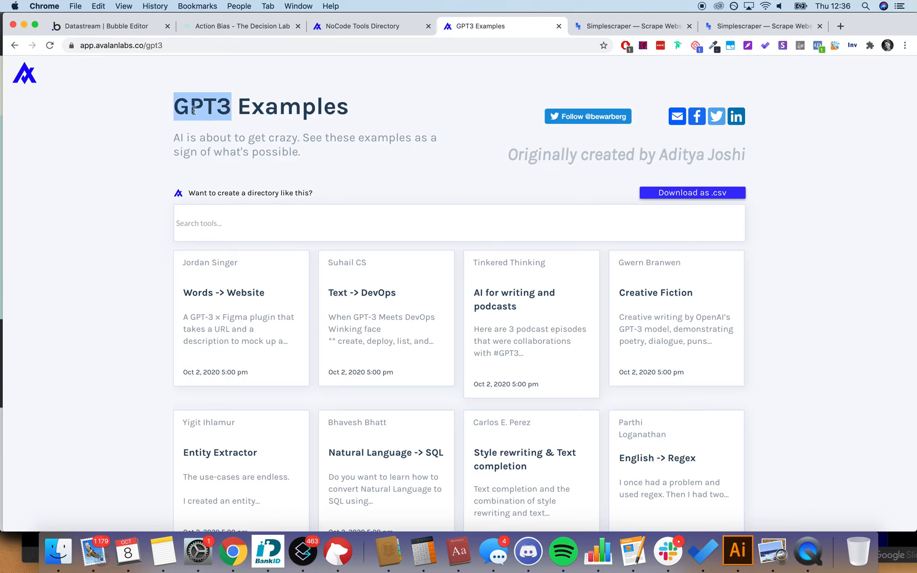
pyautogui.click(120, 177)
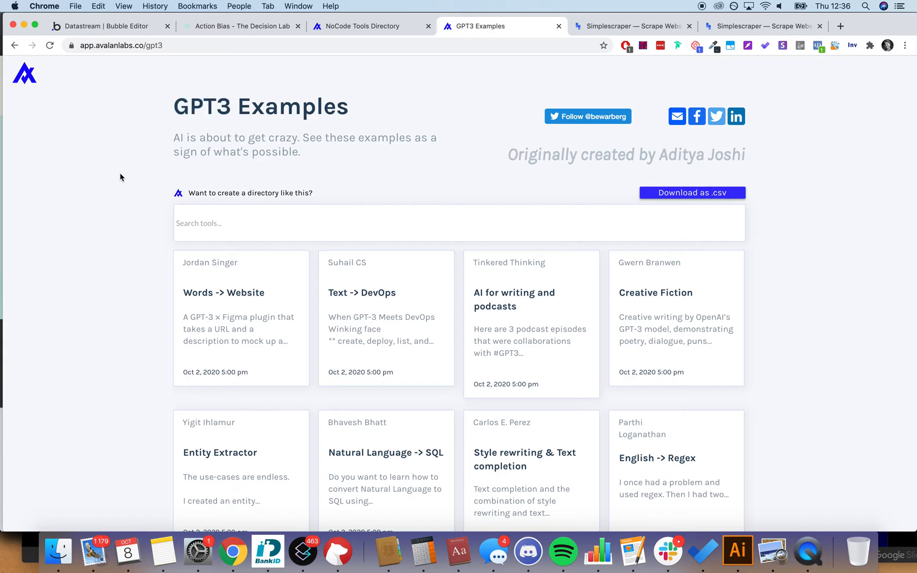
pyautogui.scroll(-2, 120, 177)
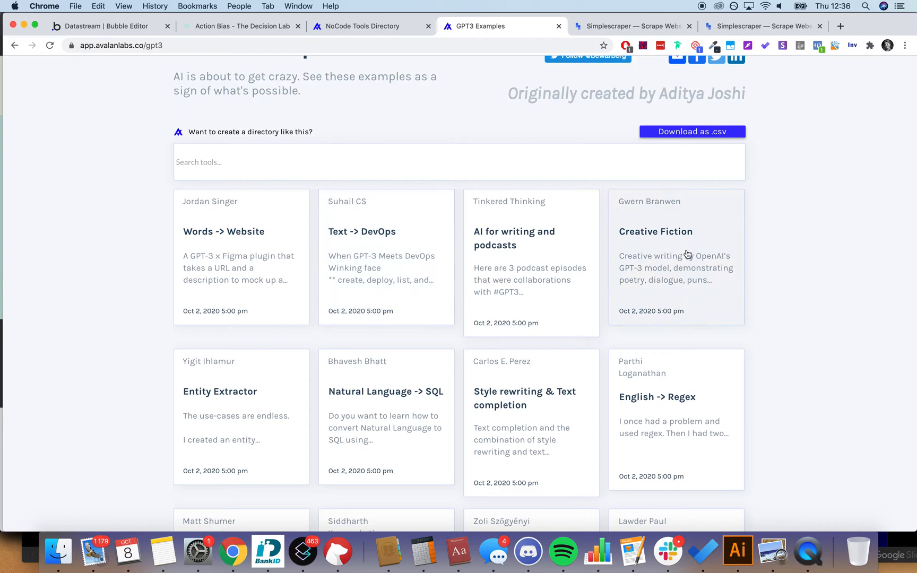
pyautogui.scroll(-5, 786, 241)
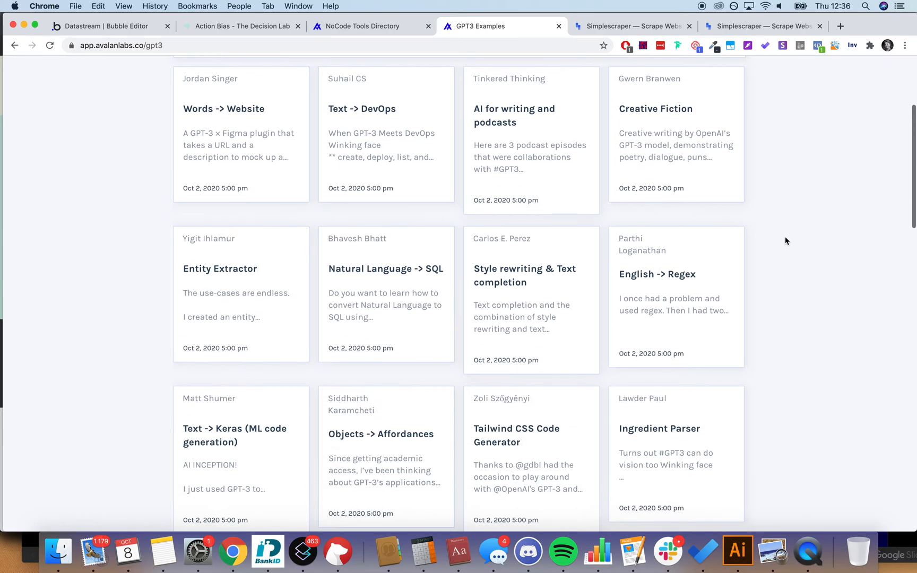
pyautogui.scroll(-2, 786, 241)
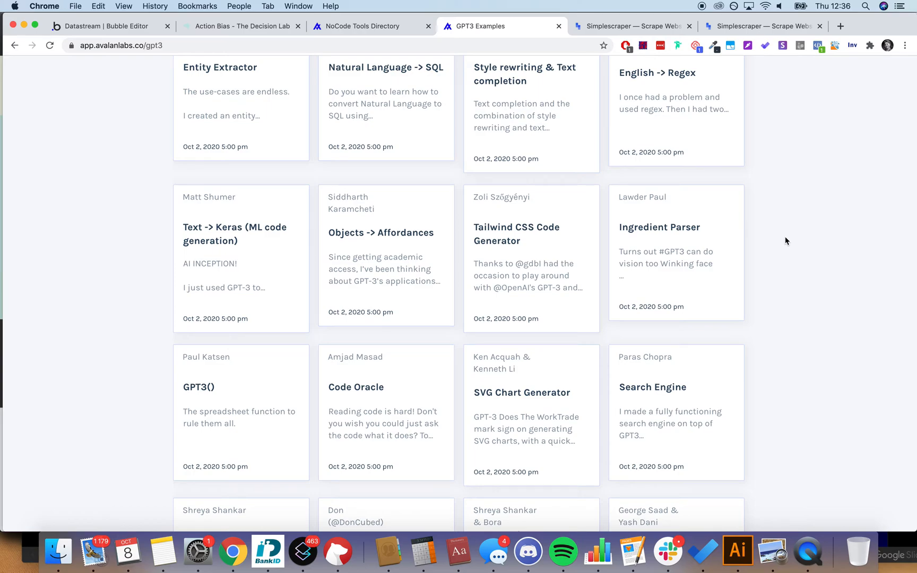
pyautogui.scroll(-7, 785, 241)
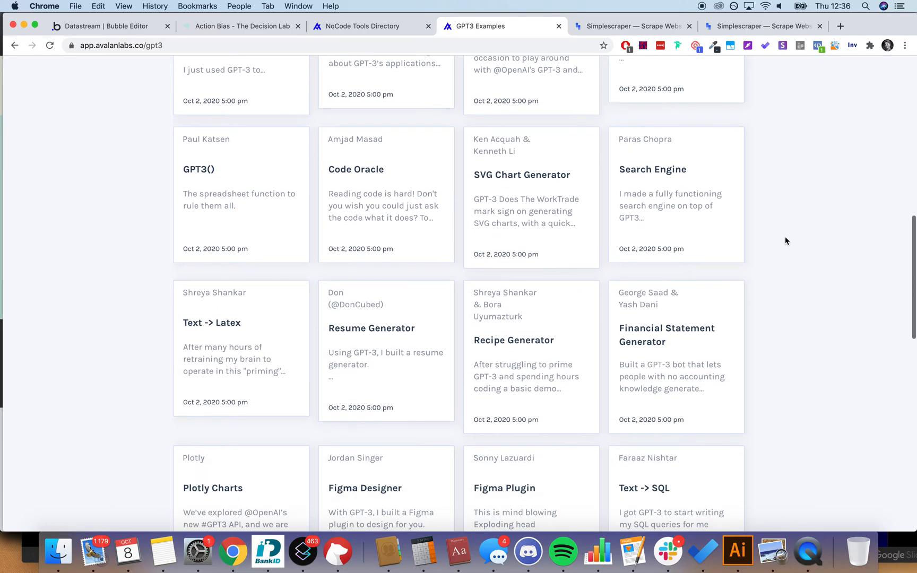
pyautogui.scroll(-5, 785, 241)
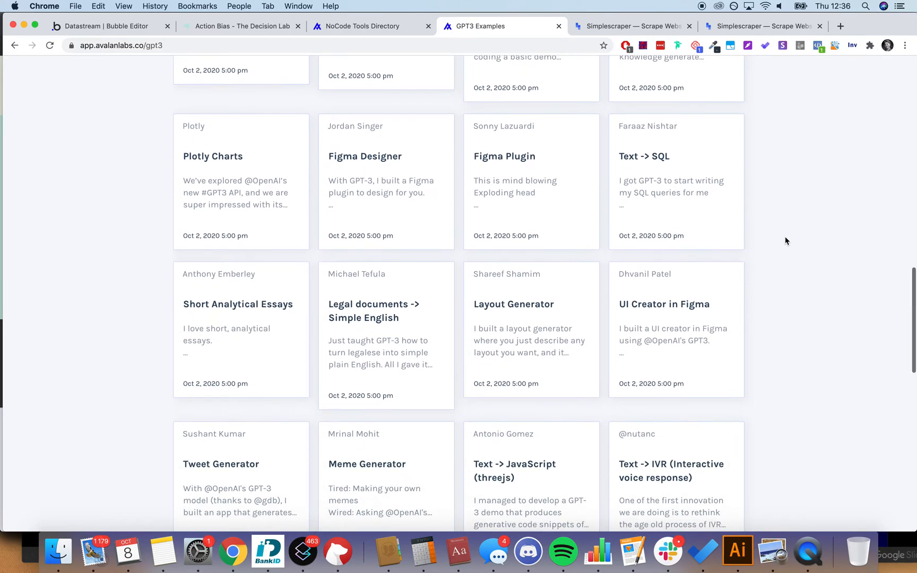
pyautogui.scroll(20, 785, 241)
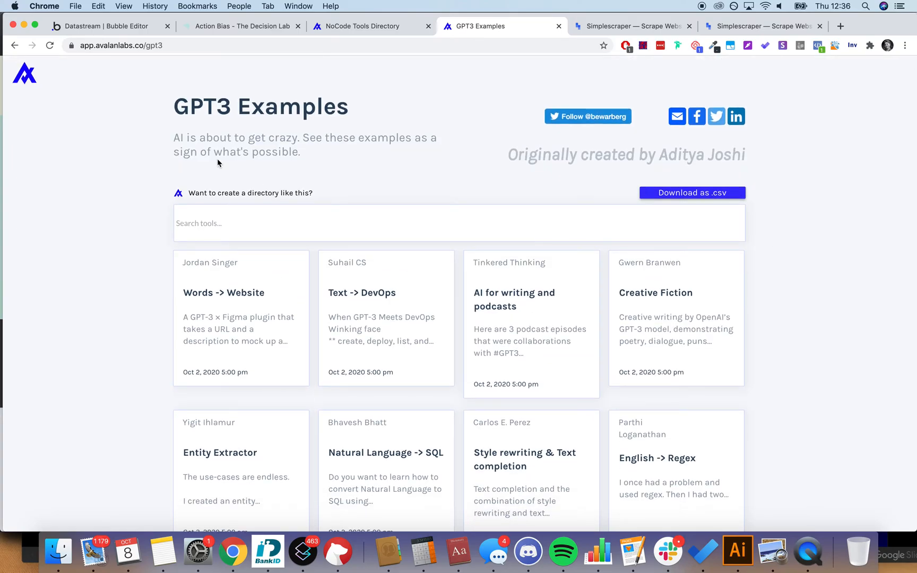
pyautogui.click(100, 28)
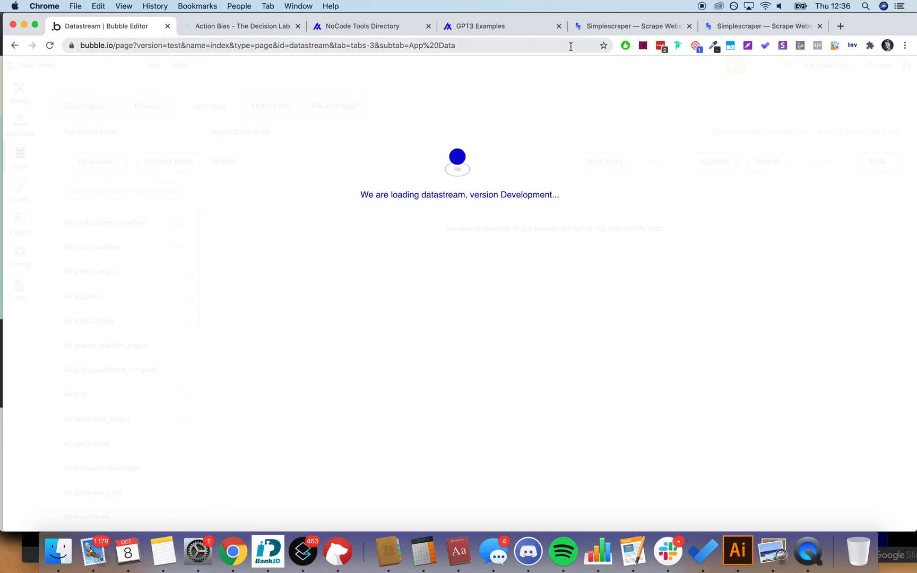
# Step: Reload the Bubble editor page from its address bar after glancing at the Simplescraper tab
pyautogui.click(578, 26)
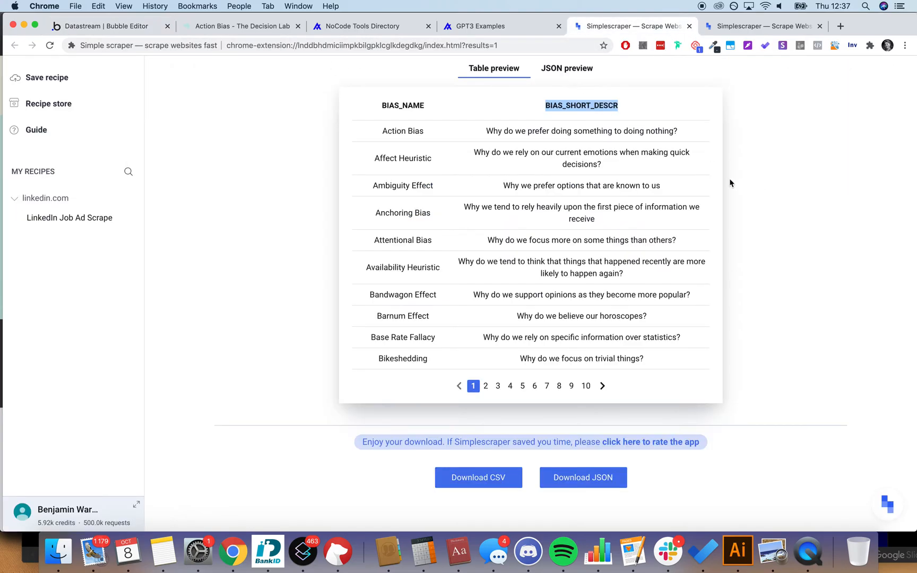
pyautogui.click(132, 27)
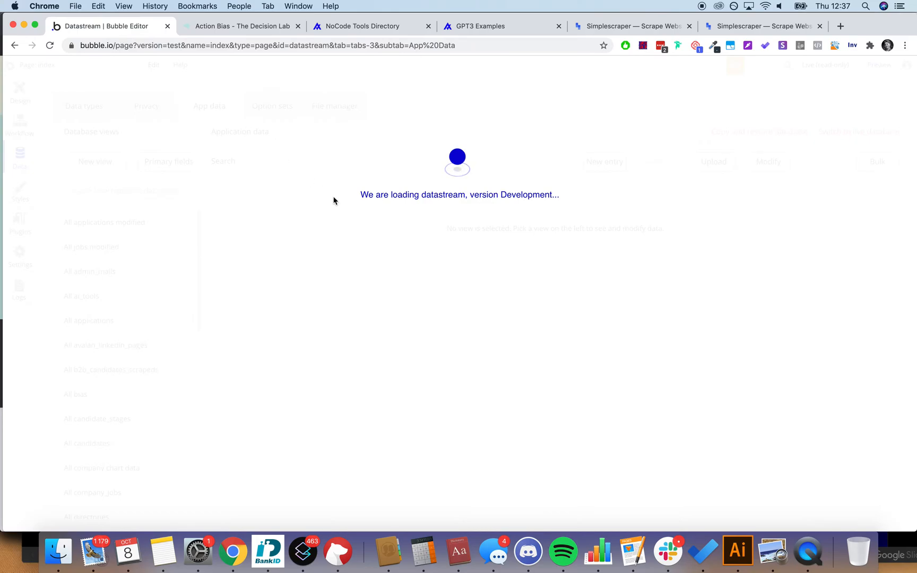
pyautogui.click(441, 46)
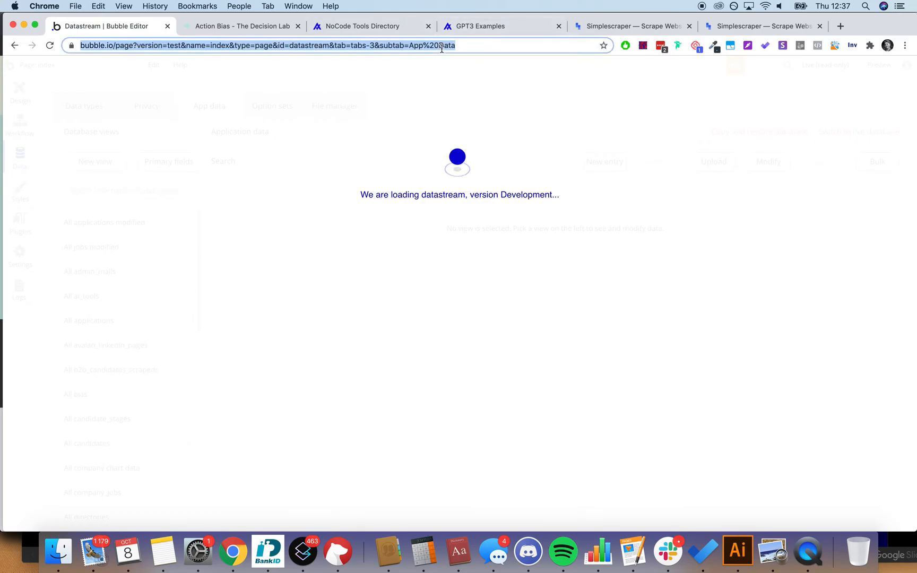
pyautogui.press('Return')
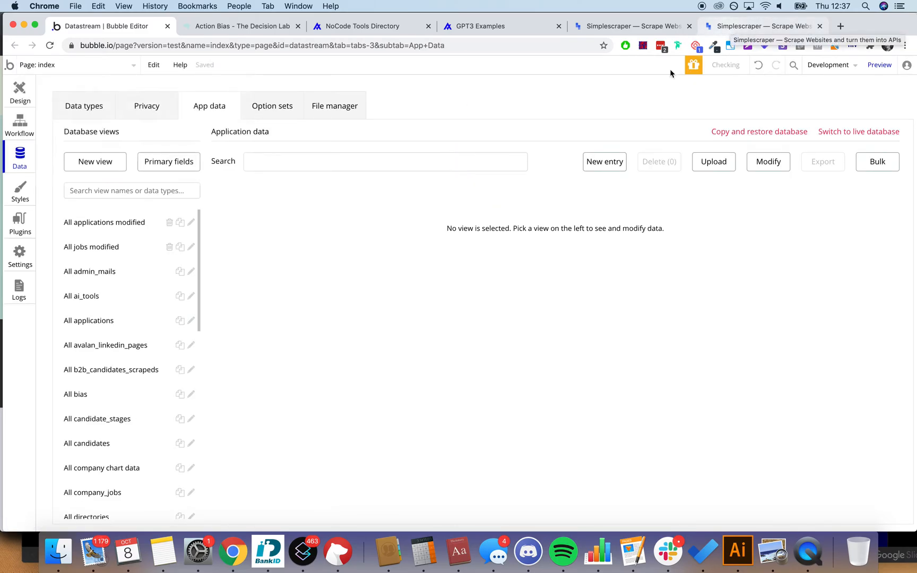
# Step: Deploy the current Development version to Live with the description 'd'
pyautogui.click(832, 67)
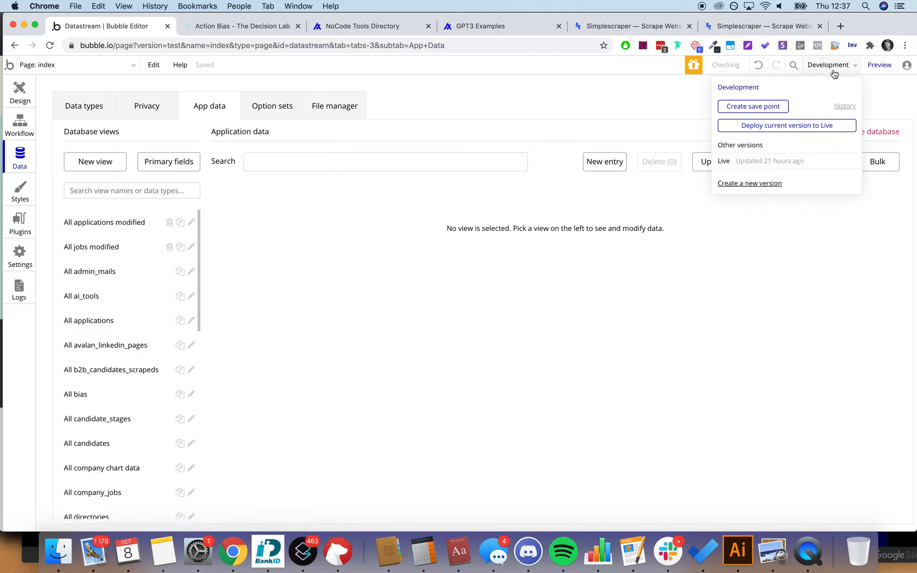
pyautogui.click(780, 125)
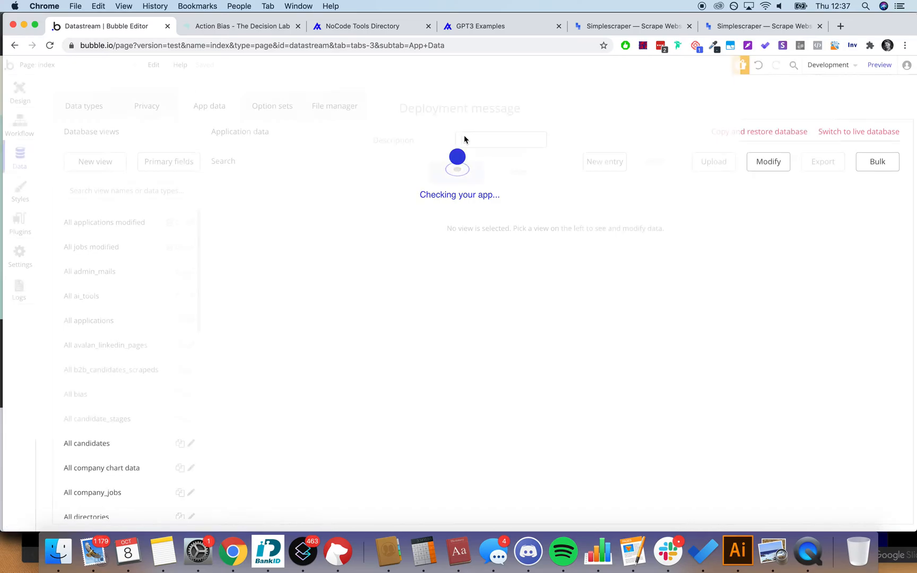
pyautogui.write('deploy')
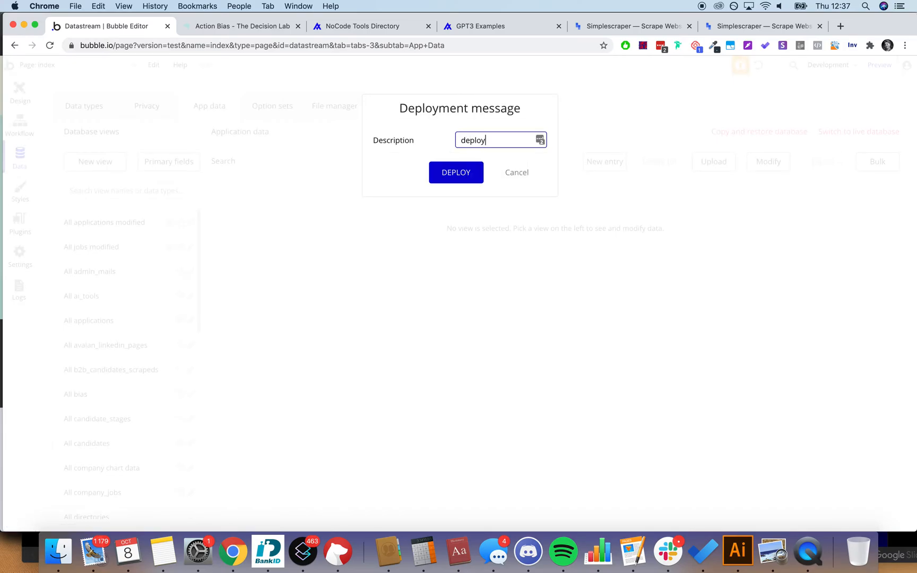
pyautogui.press('Return')
pyautogui.click(467, 313)
# Step: Cancel a second deployment attempt and switch the editor to the Live version
pyautogui.click(836, 69)
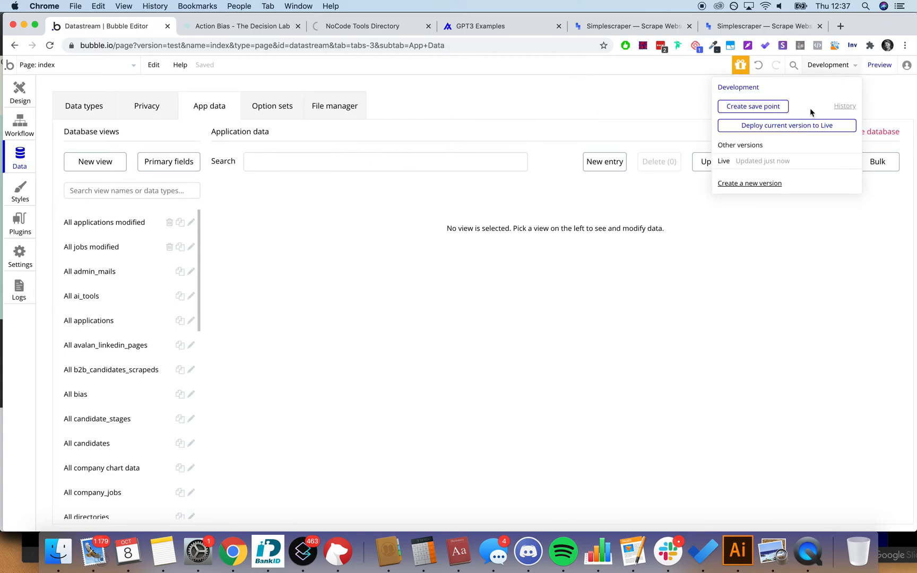
pyautogui.click(786, 126)
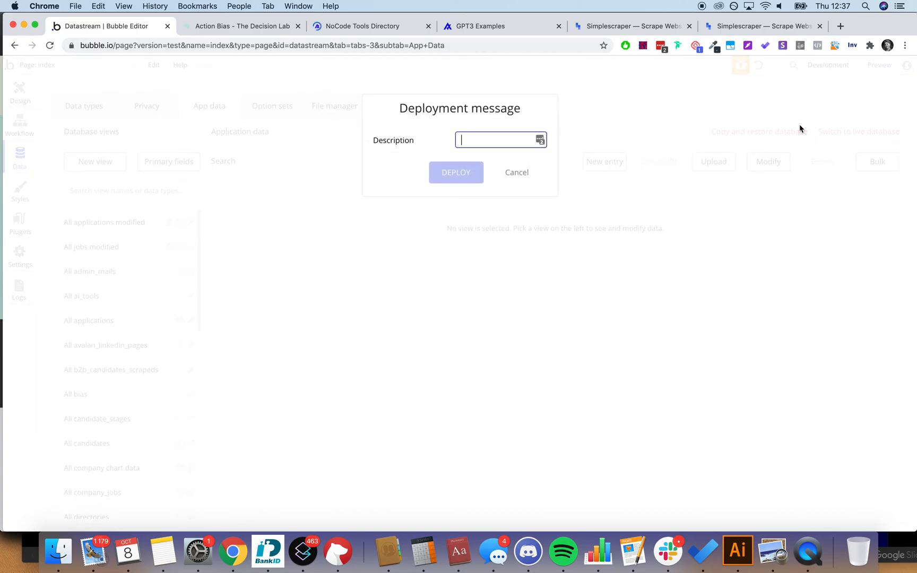
pyautogui.click(512, 172)
pyautogui.click(836, 65)
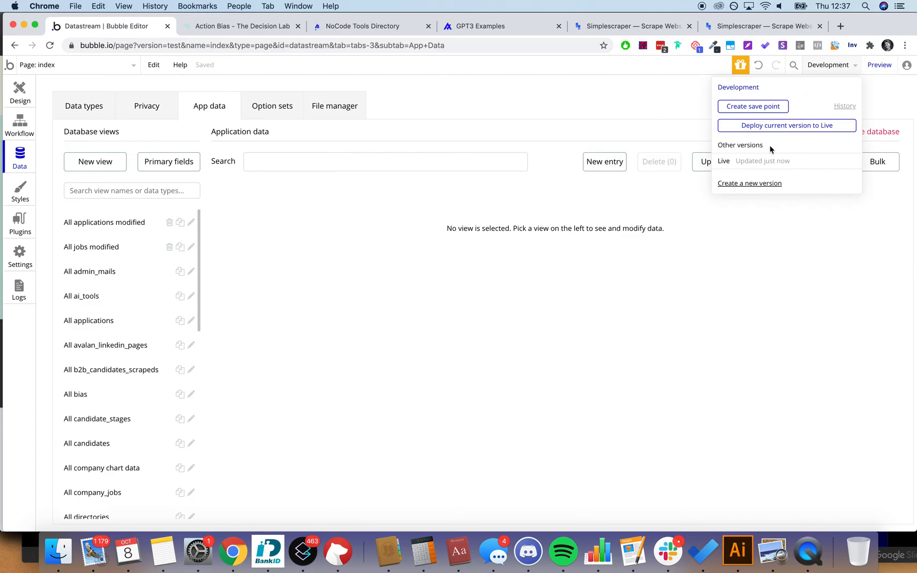
pyautogui.click(768, 162)
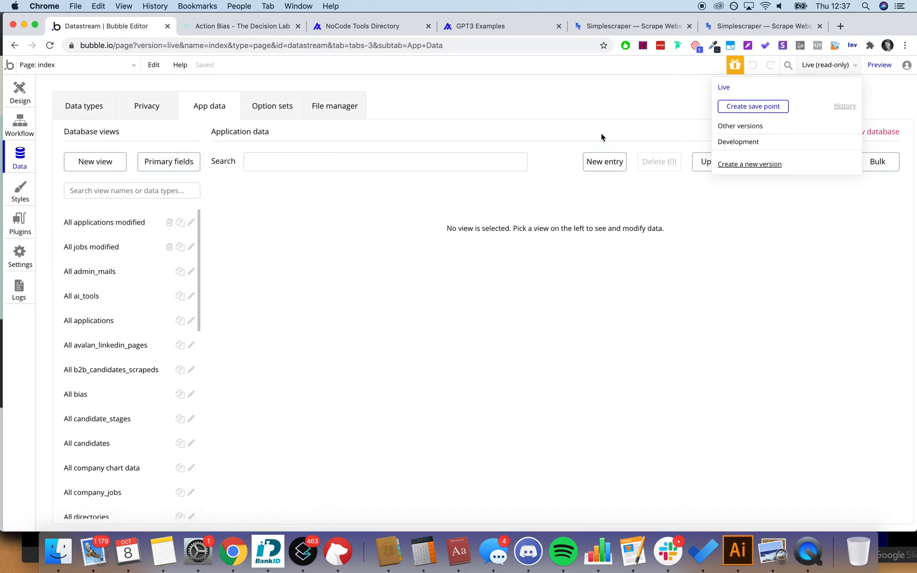
# Step: Start a live-database upload of bias_updated.csv with the data type set to bias
pyautogui.click(601, 137)
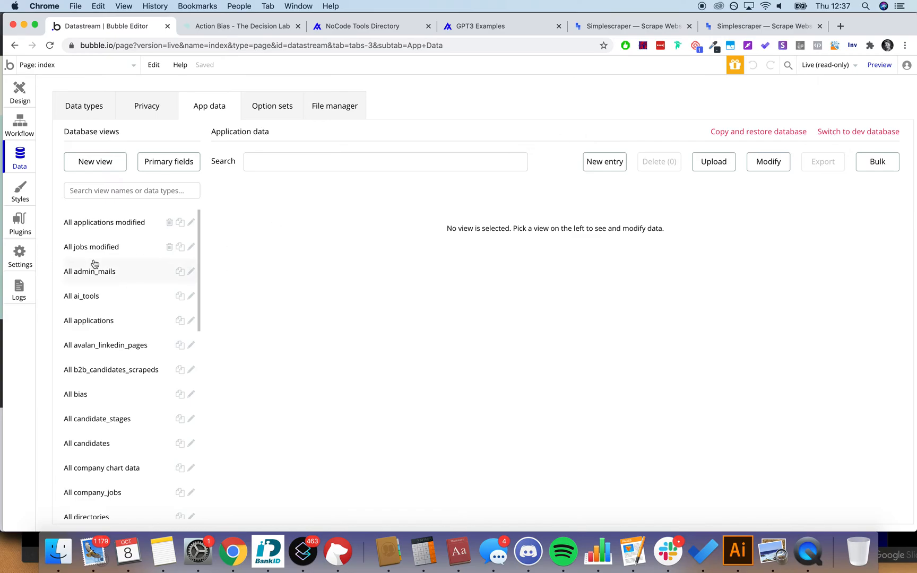
pyautogui.click(713, 164)
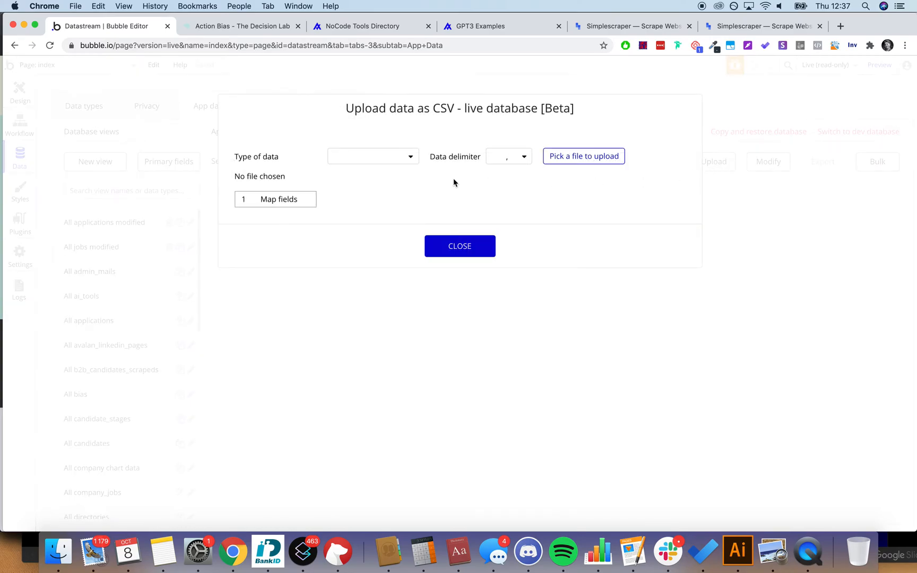
pyautogui.click(594, 157)
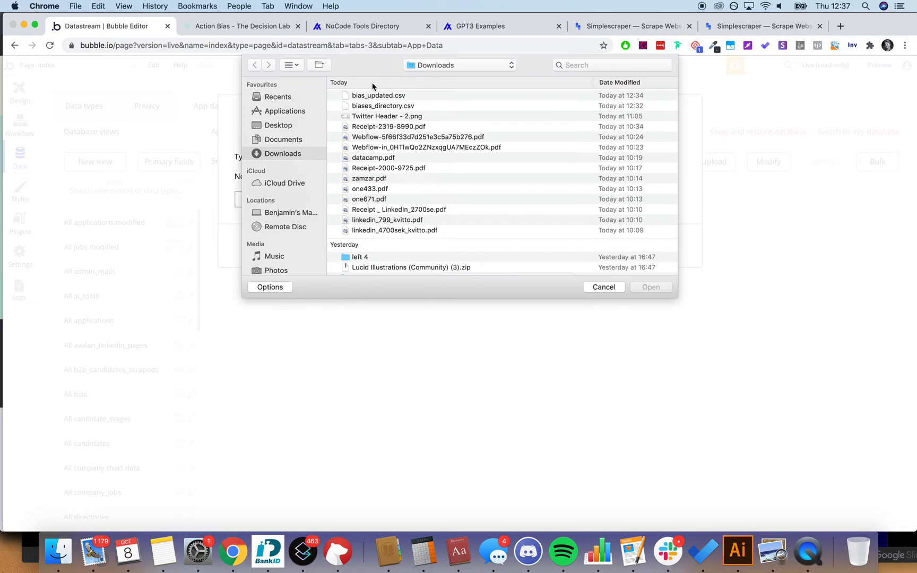
pyautogui.doubleClick(378, 94)
pyautogui.click(368, 154)
pyautogui.write('bias')
pyautogui.click(365, 180)
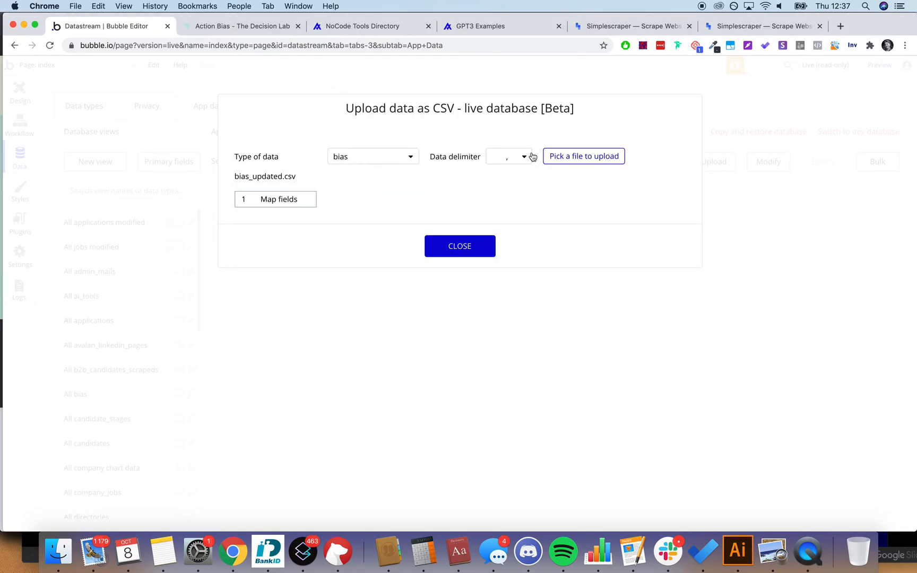
# Step: Keep the test column ignored in the field mapping, then validate and upload the records
pyautogui.click(278, 200)
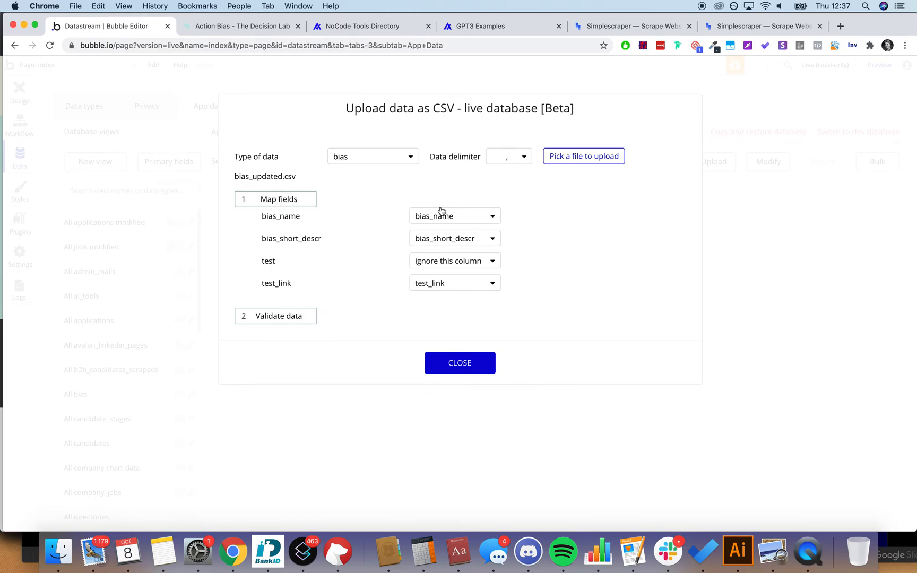
pyautogui.click(451, 259)
pyautogui.click(335, 269)
pyautogui.click(293, 317)
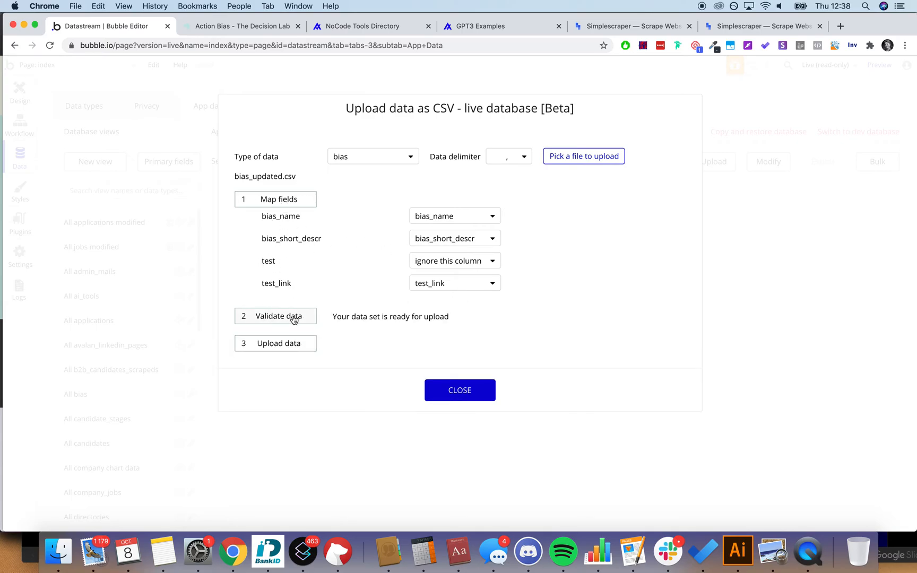
pyautogui.click(294, 344)
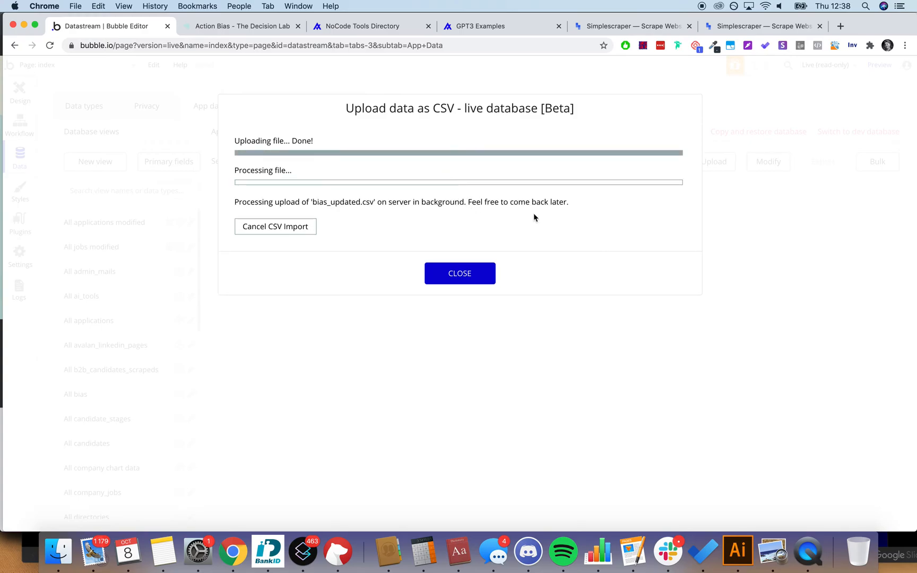
pyautogui.click(491, 280)
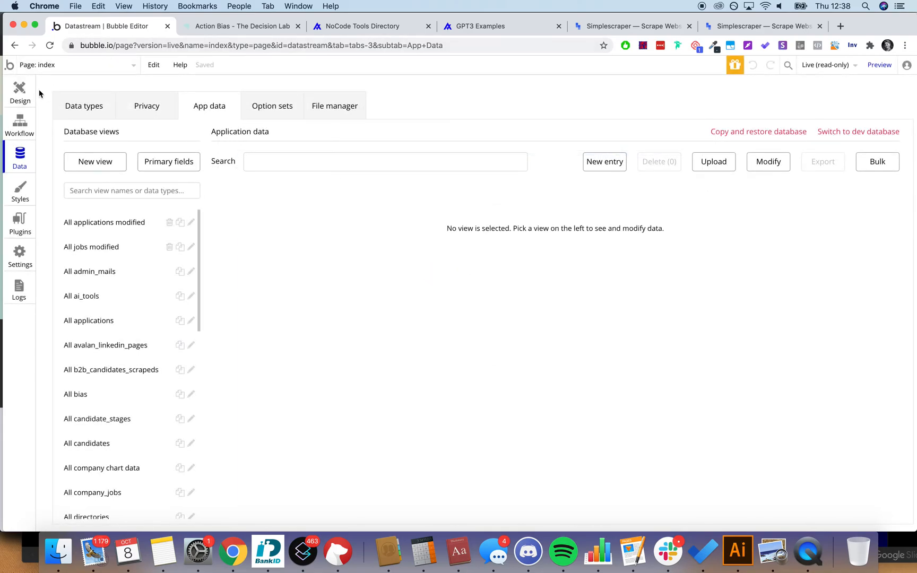
pyautogui.click(20, 91)
# Step: Open the biases page in Design, hide the elements panel, then switch to the Data tab
pyautogui.click(111, 70)
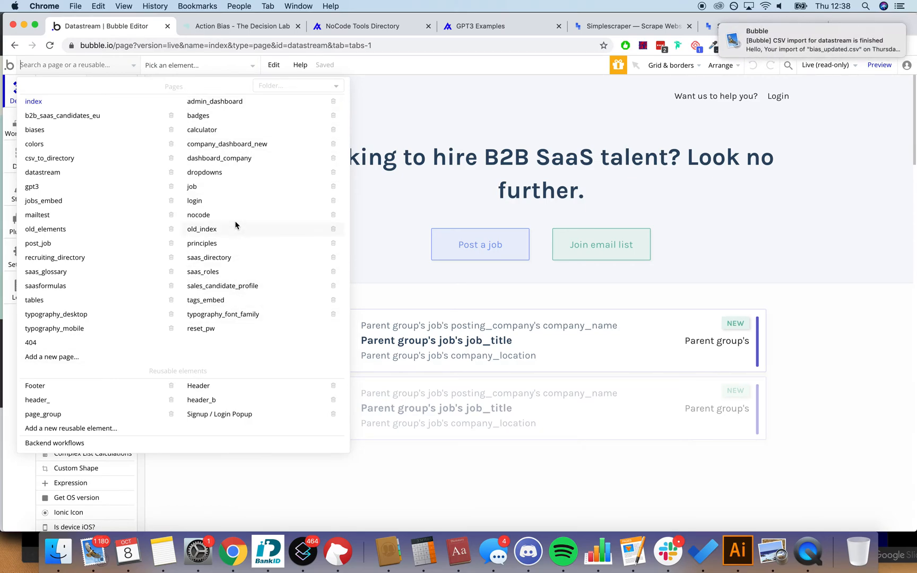
pyautogui.click(89, 128)
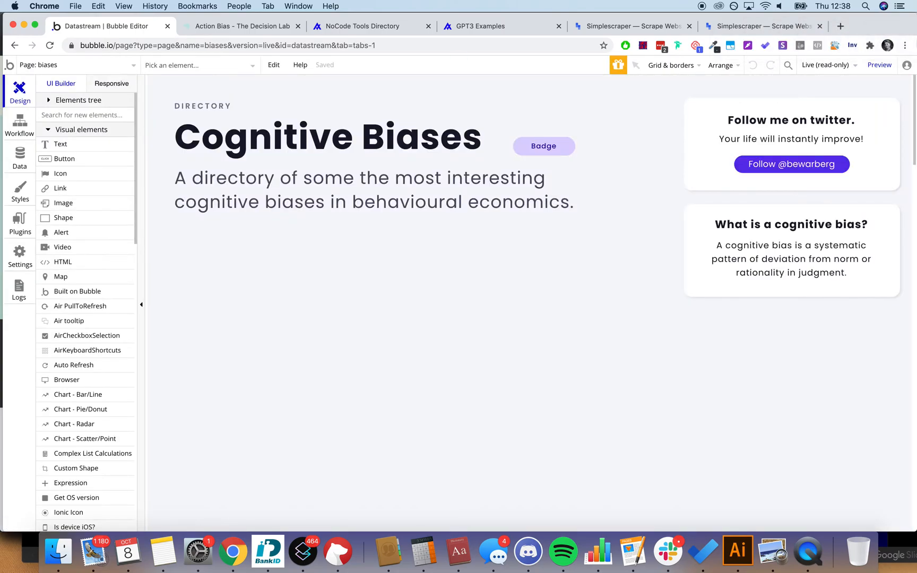
pyautogui.click(142, 118)
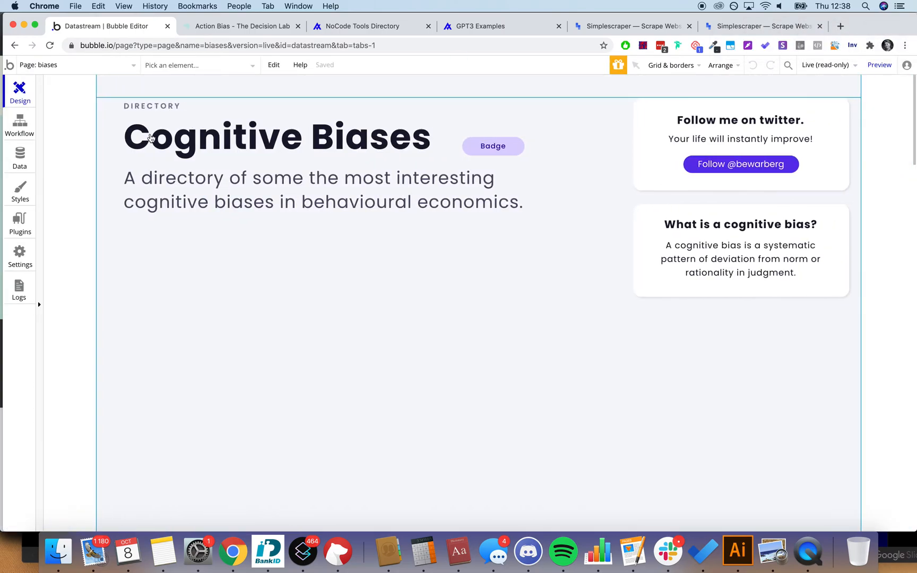
pyautogui.scroll(-2, 481, 332)
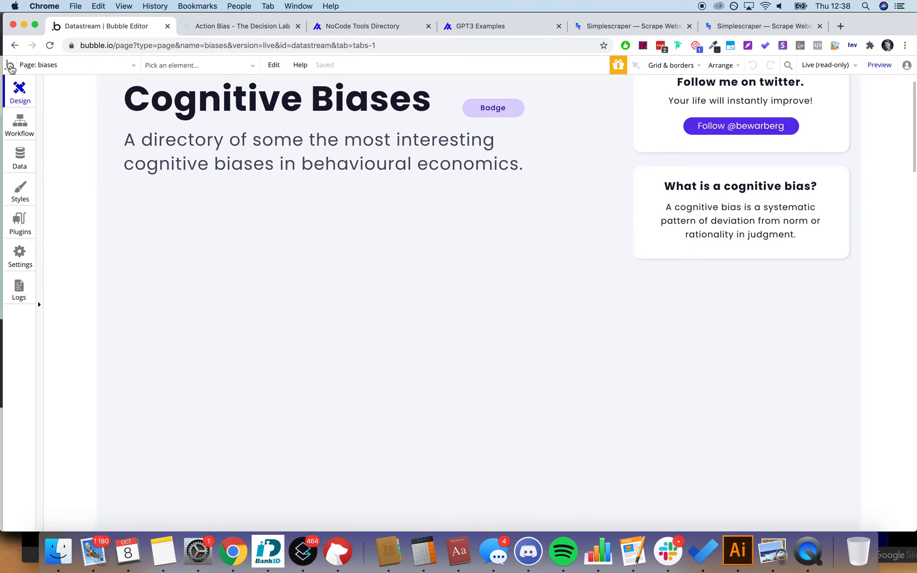
pyautogui.click(16, 154)
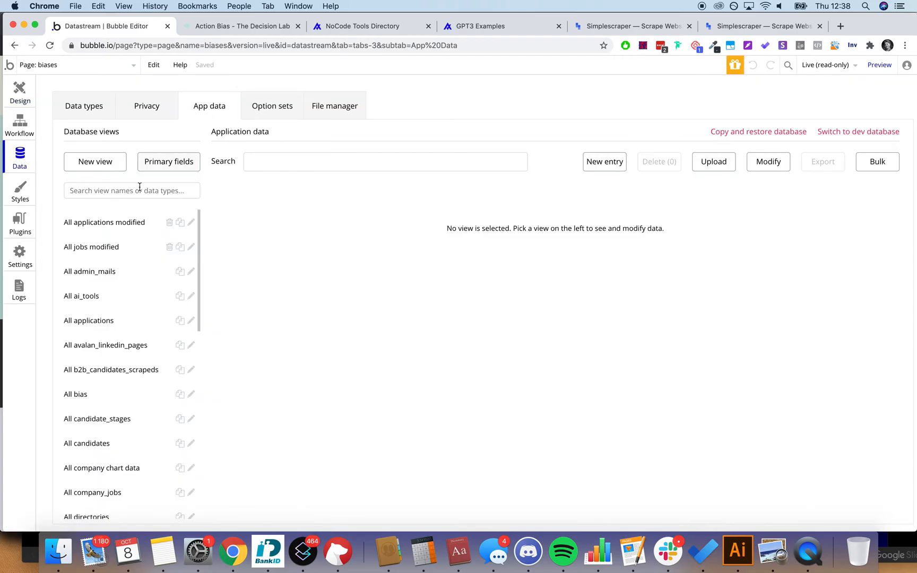
# Step: Browse the 94 imported records in the All bias view, then preview the biases page
pyautogui.scroll(-1, 124, 265)
pyautogui.click(96, 372)
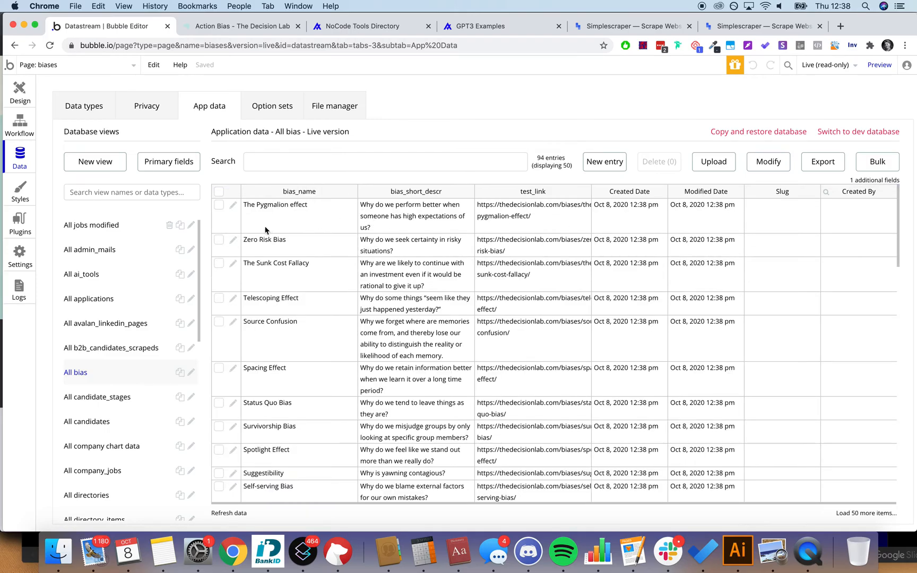
pyautogui.scroll(-15, 392, 237)
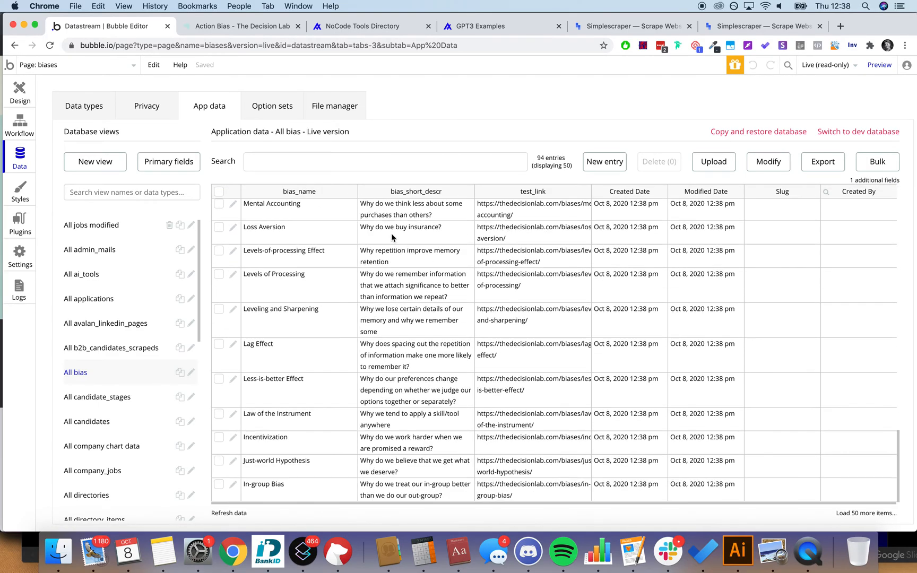
pyautogui.scroll(15, 392, 237)
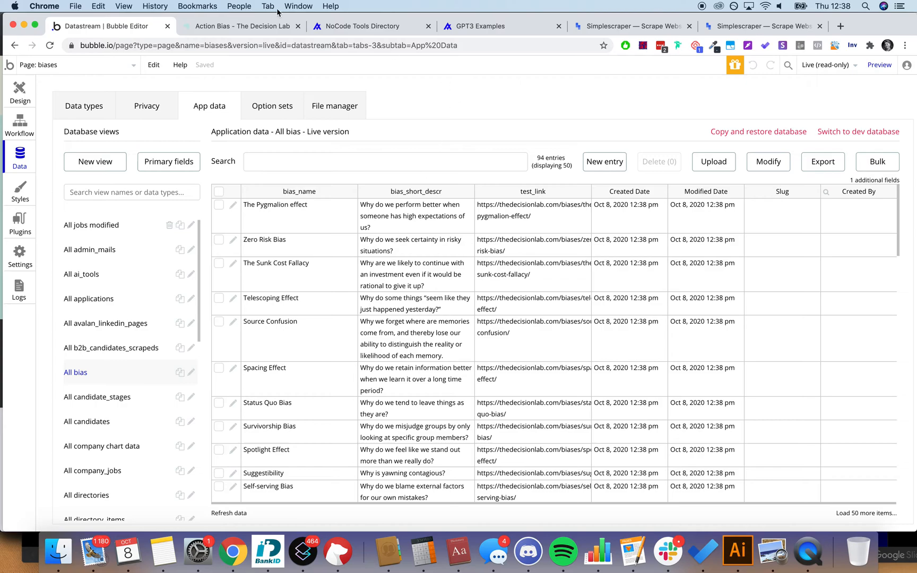
pyautogui.click(876, 66)
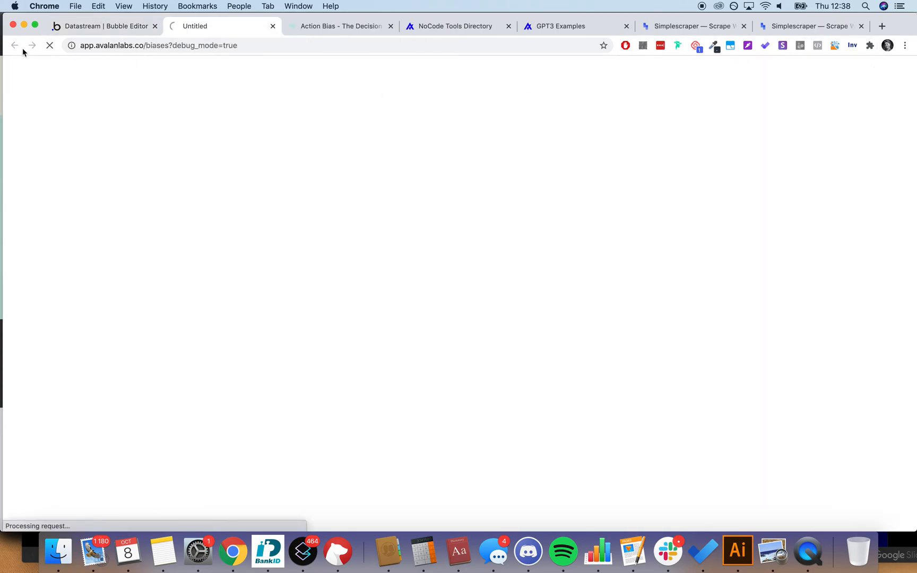
# Step: Return to the editor's biases page design and switch it back to Development
pyautogui.click(95, 29)
pyautogui.click(24, 93)
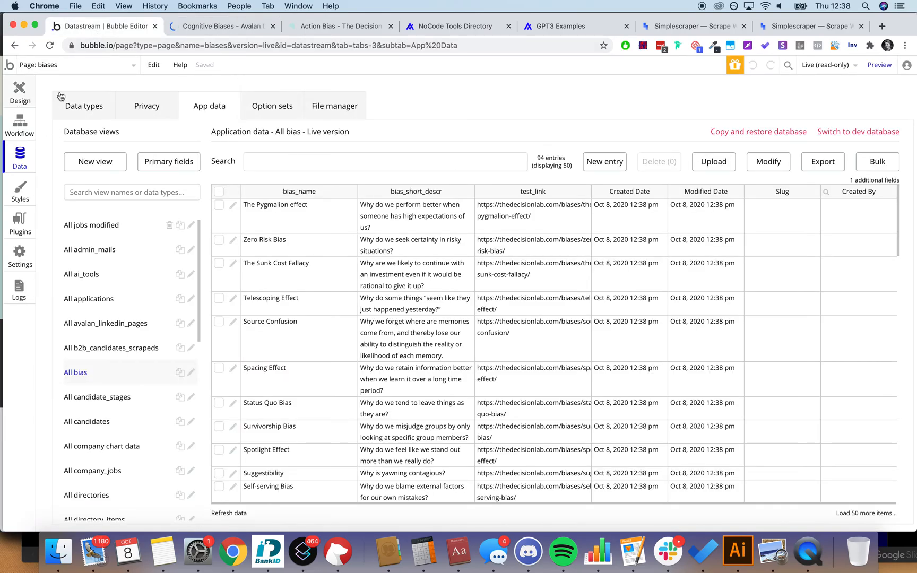
pyautogui.scroll(1, 710, 334)
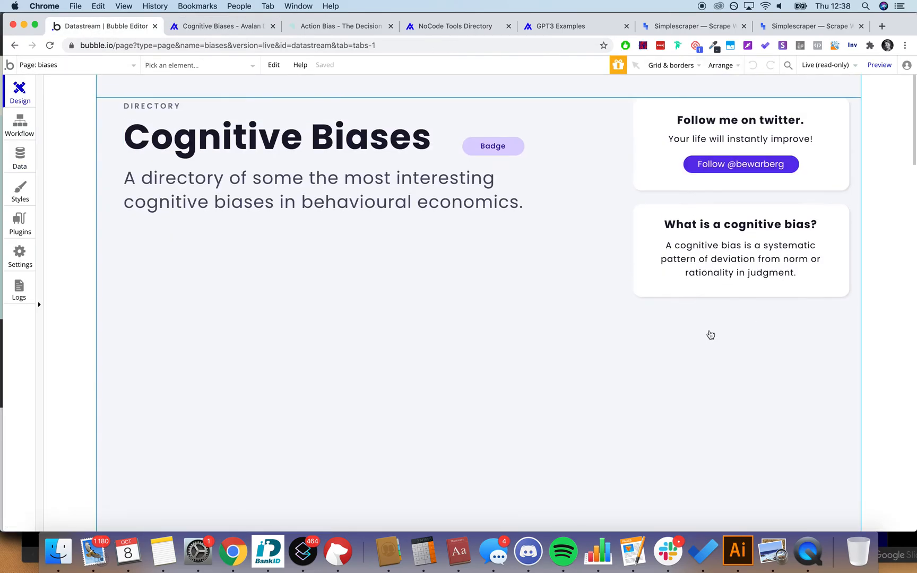
pyautogui.click(837, 69)
pyautogui.click(736, 141)
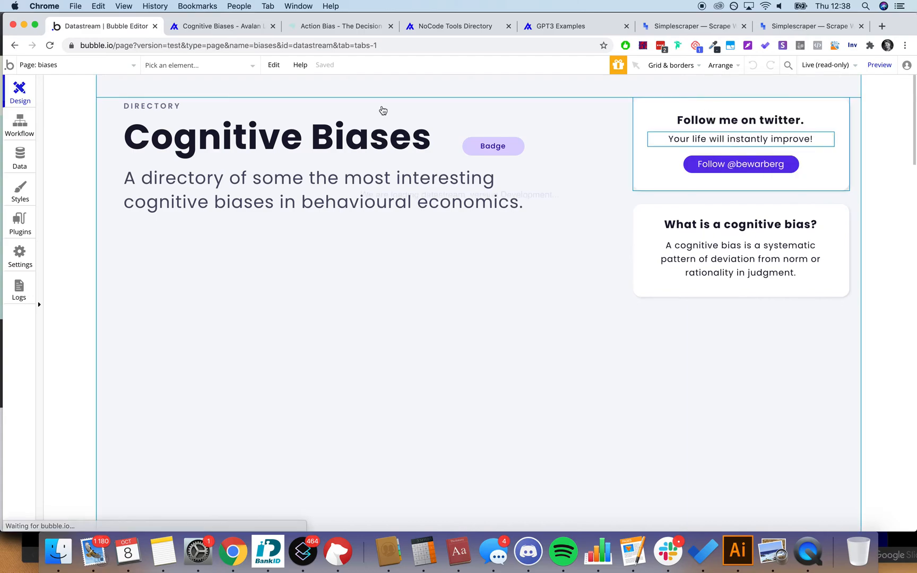
# Step: Reload the biases page preview tab, then go back to the page editor
pyautogui.click(209, 30)
pyautogui.click(211, 44)
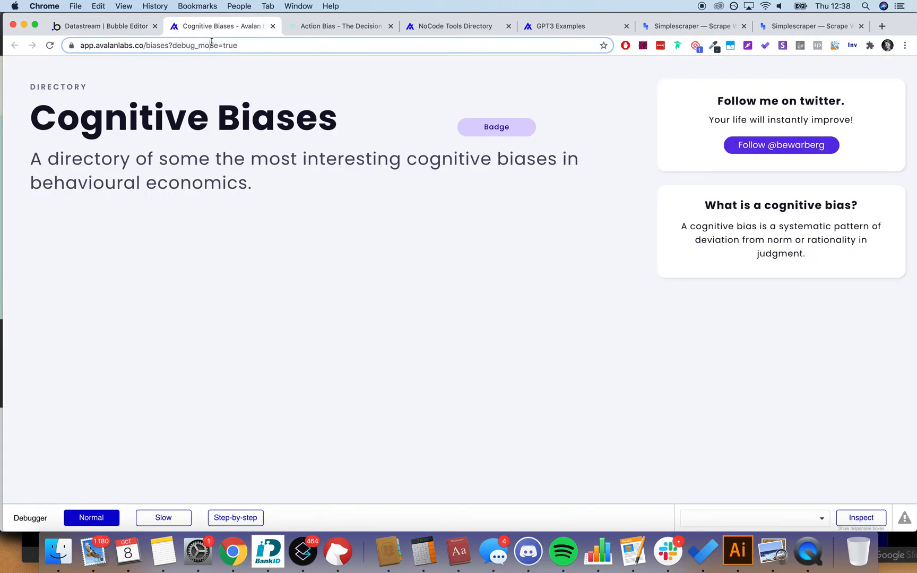
pyautogui.press('Return')
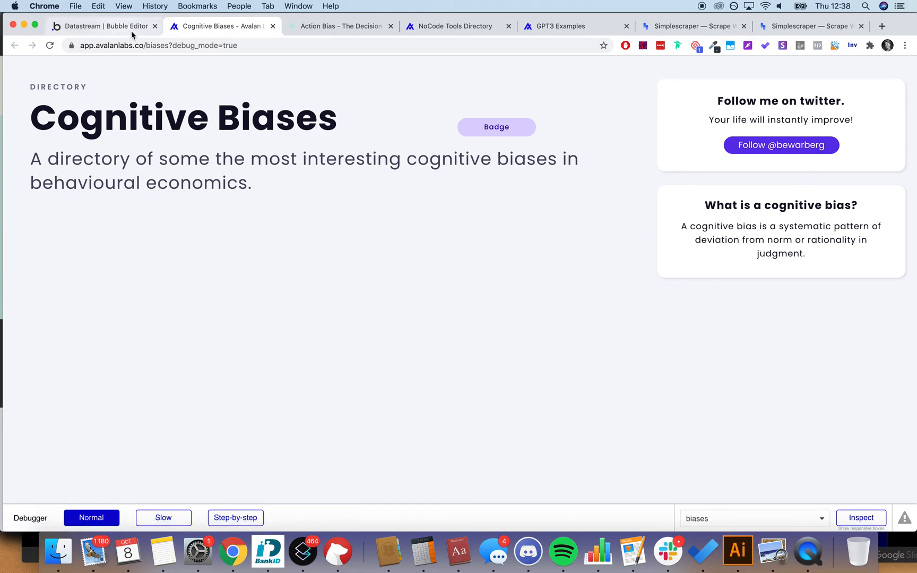
pyautogui.click(112, 26)
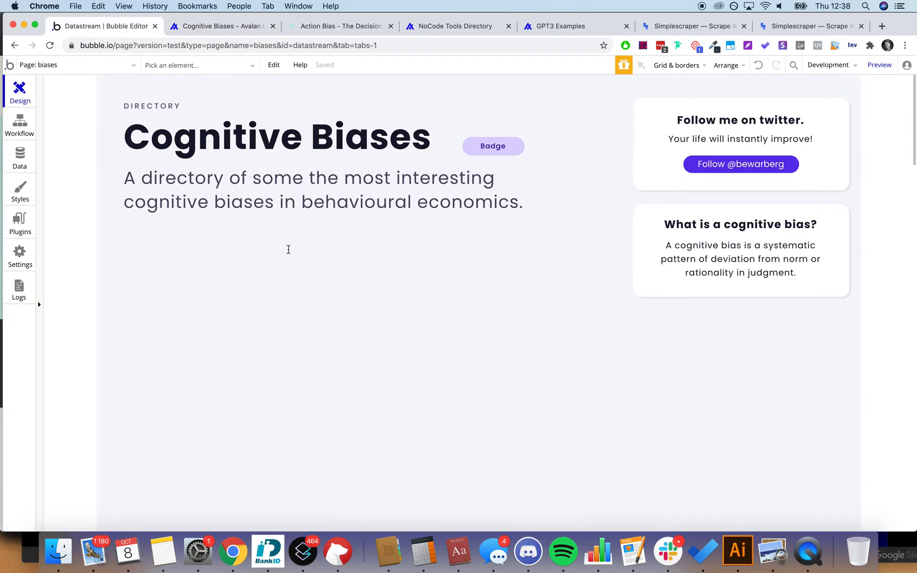
# Step: Draw a Repeating Group about 880×385px on the canvas below the directory's intro text
pyautogui.moveTo(37, 110)
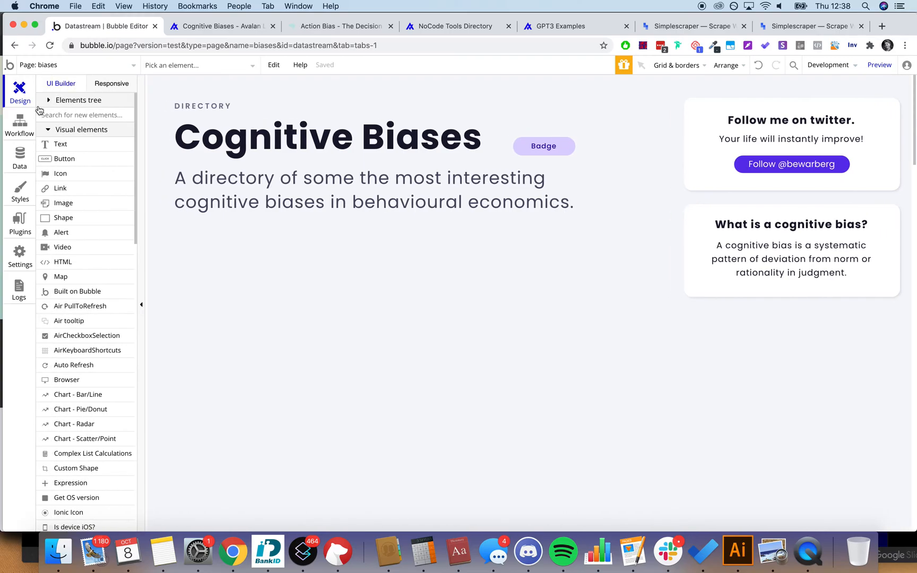
pyautogui.scroll(-6, 91, 235)
pyautogui.scroll(-5, 90, 235)
pyautogui.click(91, 238)
pyautogui.moveTo(181, 273); pyautogui.dragTo(329, 315)
pyautogui.moveTo(330, 316); pyautogui.dragTo(569, 411)
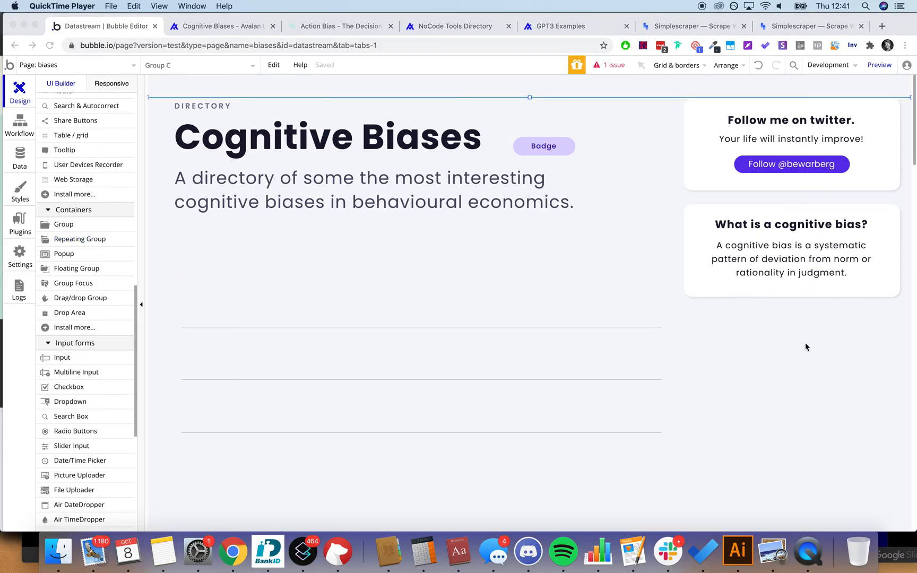
pyautogui.click(457, 355)
pyautogui.click(527, 291)
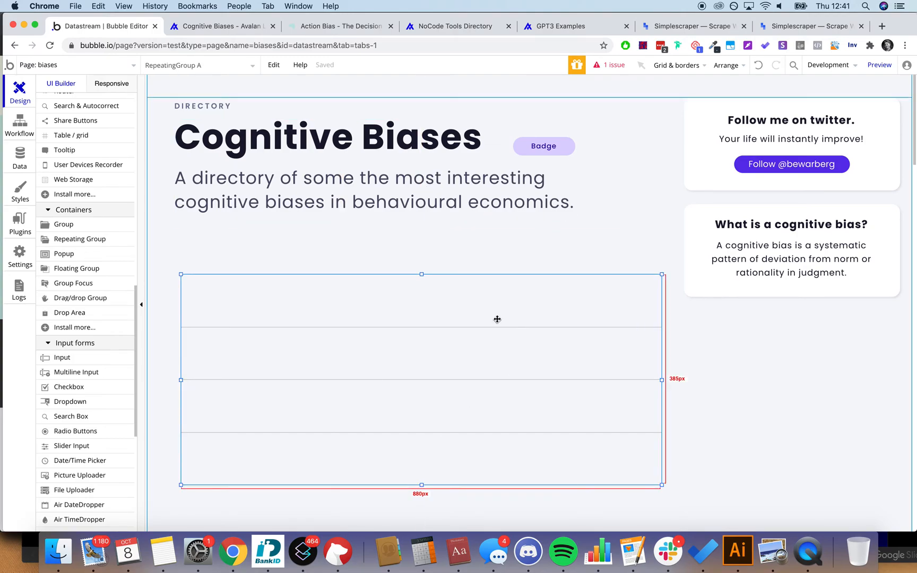
pyautogui.scroll(-2, 90, 298)
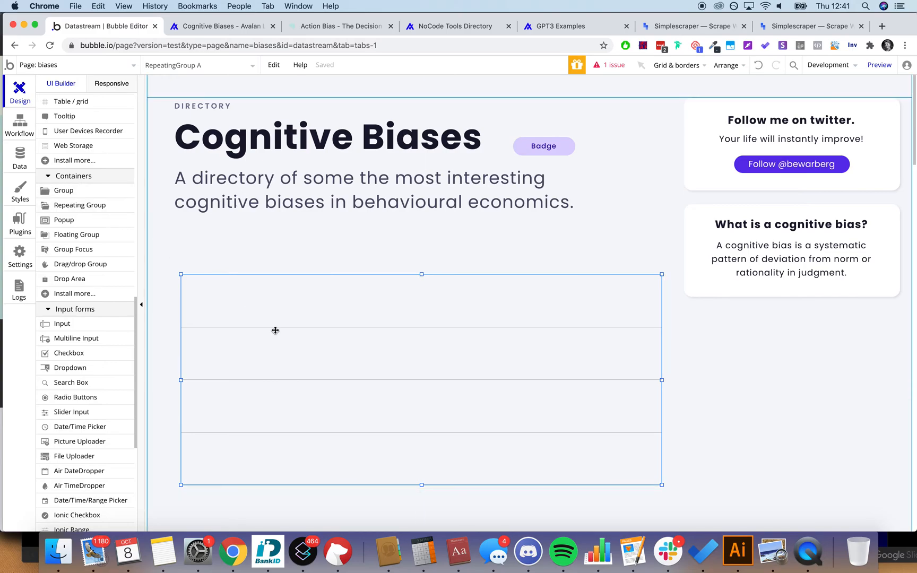
pyautogui.doubleClick(302, 313)
# Step: Set the repeating group's content type to bias and its data source to Do a search for bias
pyautogui.click(786, 175)
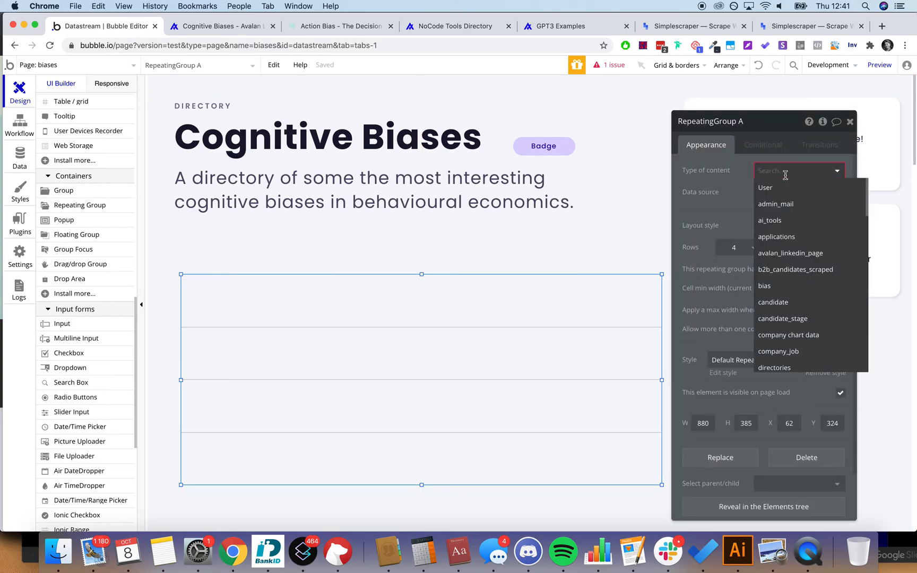
pyautogui.write('bias')
pyautogui.click(783, 187)
pyautogui.click(764, 191)
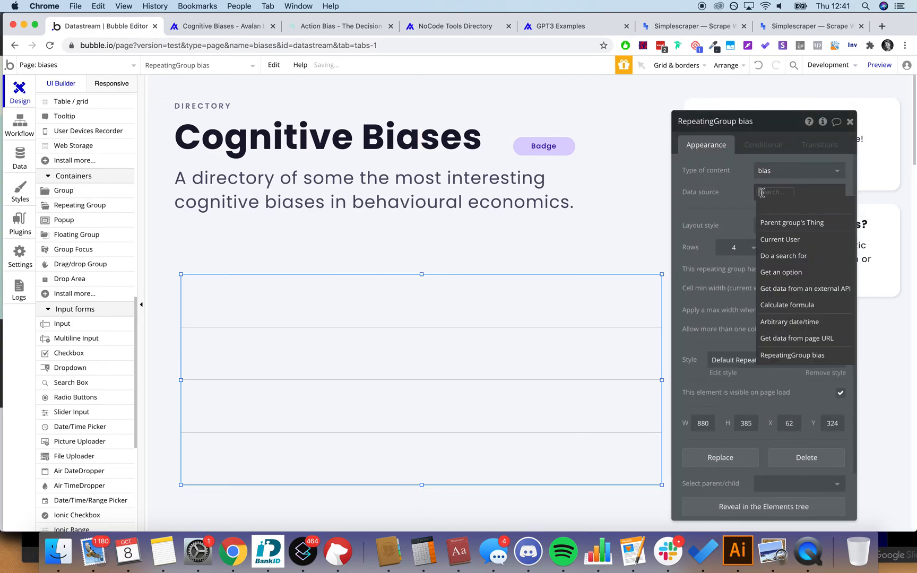
pyautogui.click(783, 256)
pyautogui.click(619, 146)
pyautogui.write('bias')
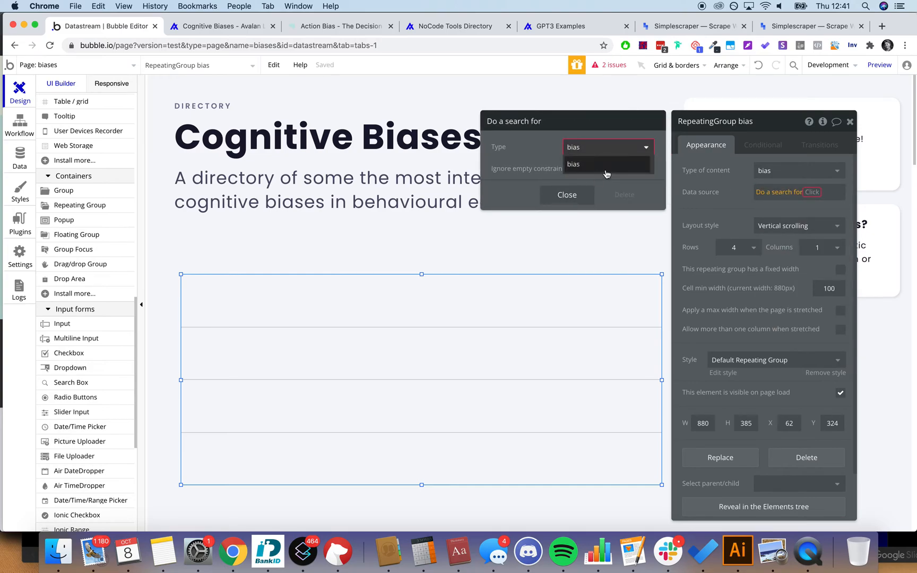
pyautogui.click(605, 166)
# Step: Sort the bias search by bias_name, descending, dropping the empty constraint
pyautogui.click(536, 181)
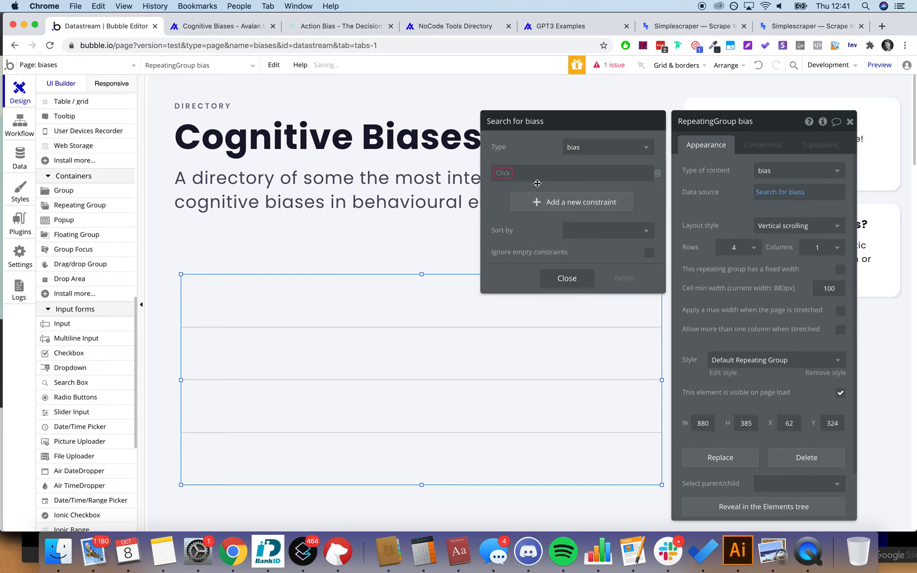
pyautogui.click(659, 174)
pyautogui.click(573, 205)
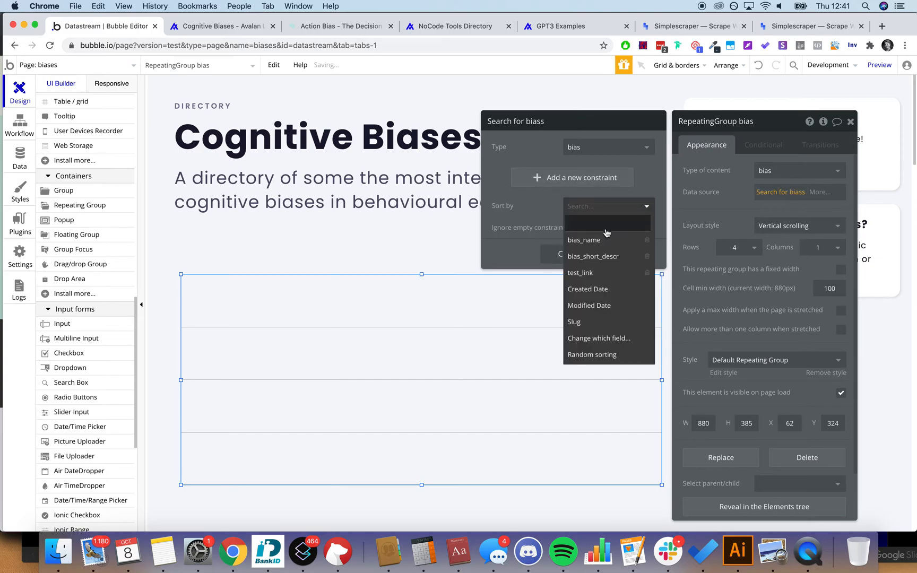
pyautogui.click(580, 217)
pyautogui.click(581, 227)
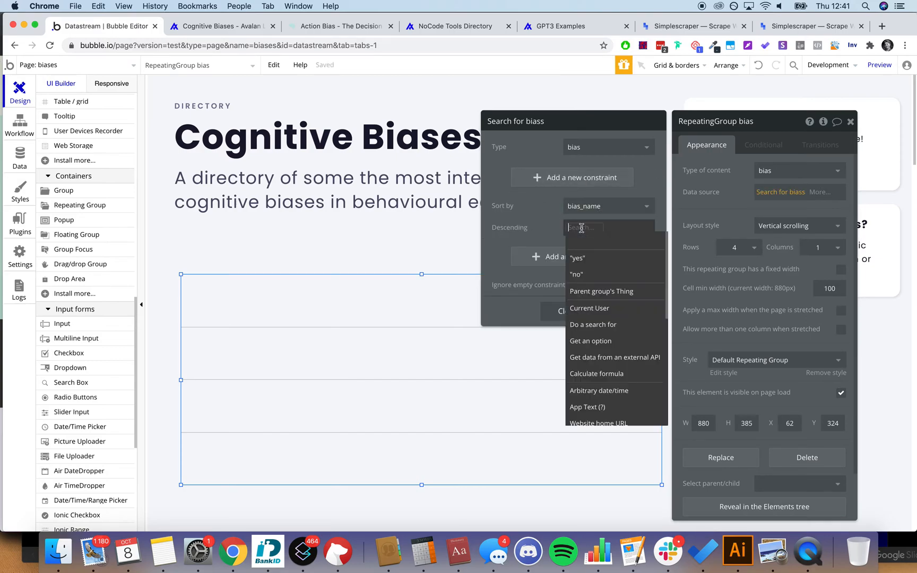
pyautogui.click(578, 258)
pyautogui.click(850, 122)
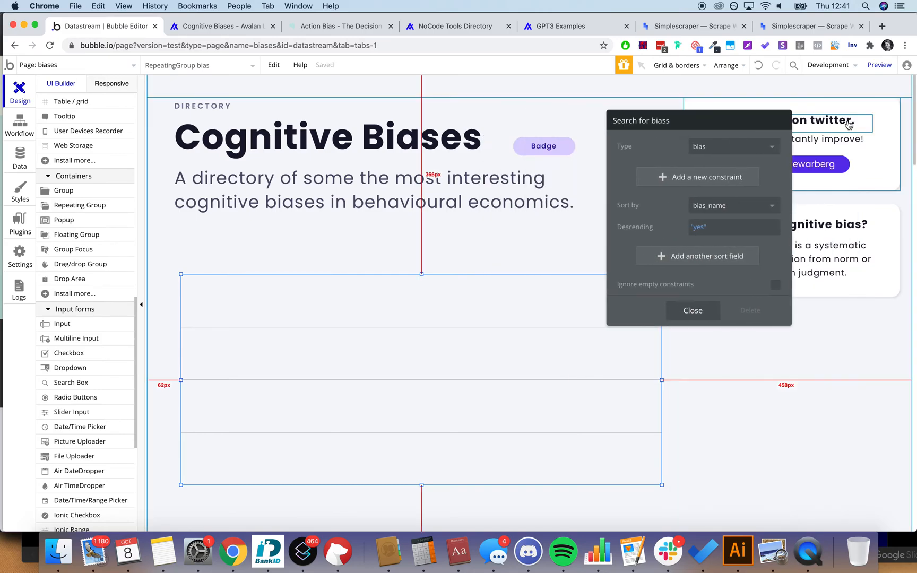
pyautogui.click(820, 382)
pyautogui.click(480, 317)
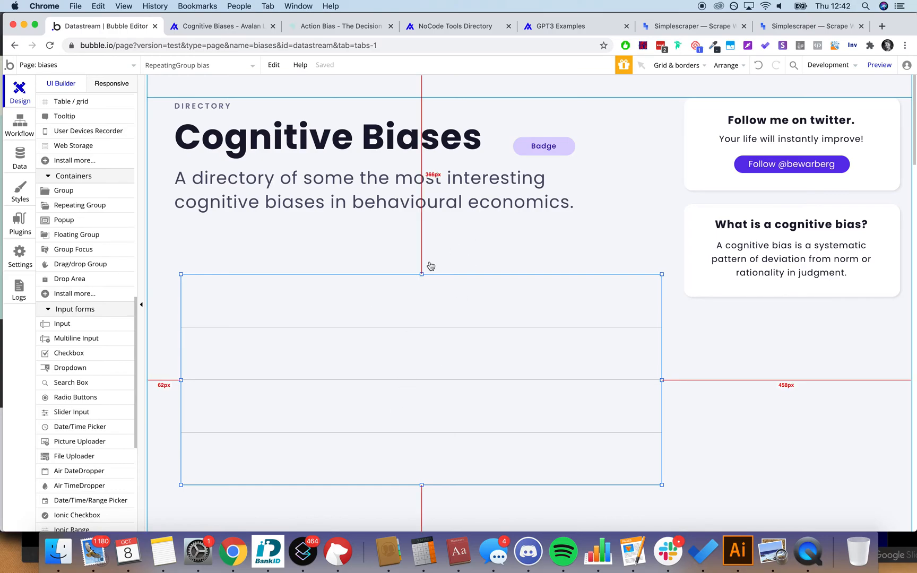
# Step: Set the bias repeating group to a single row
pyautogui.scroll(-3, 431, 266)
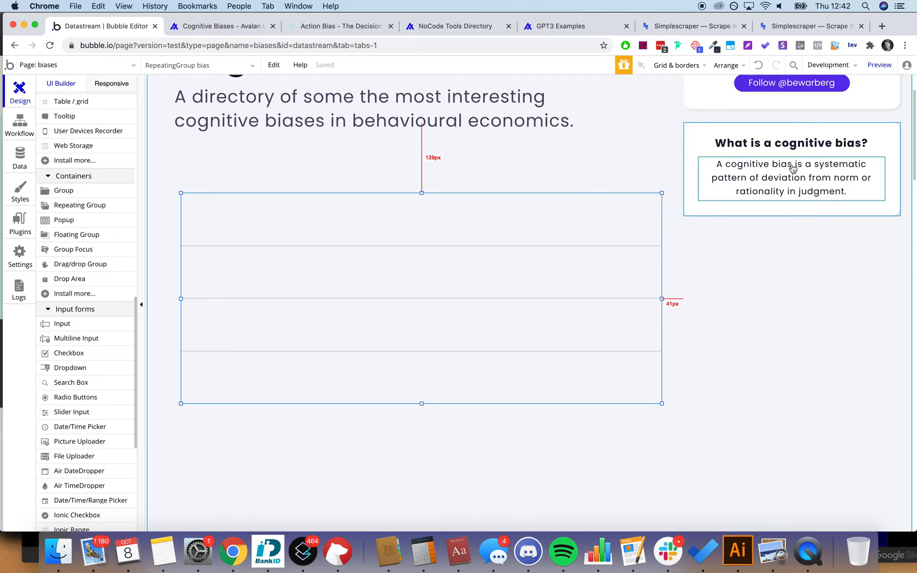
pyautogui.scroll(3, 236, 209)
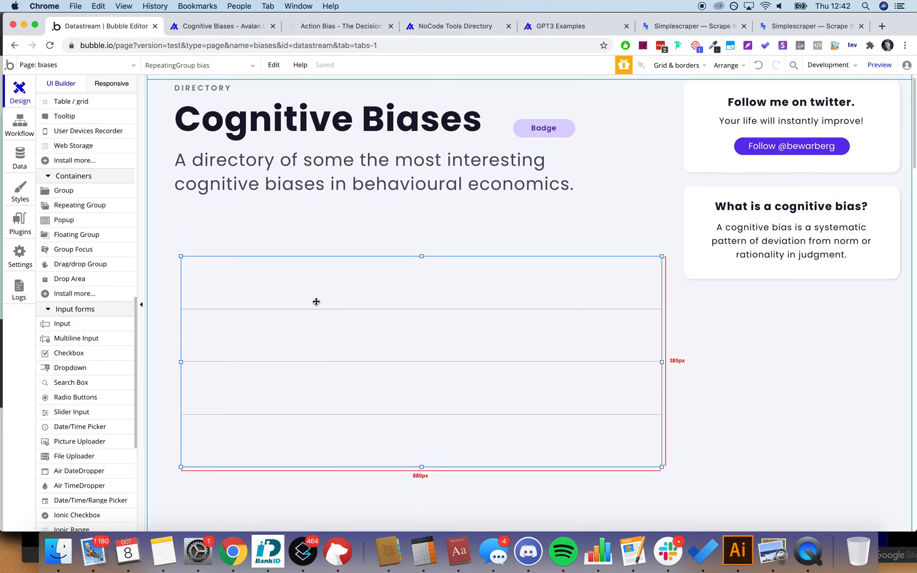
pyautogui.doubleClick(415, 329)
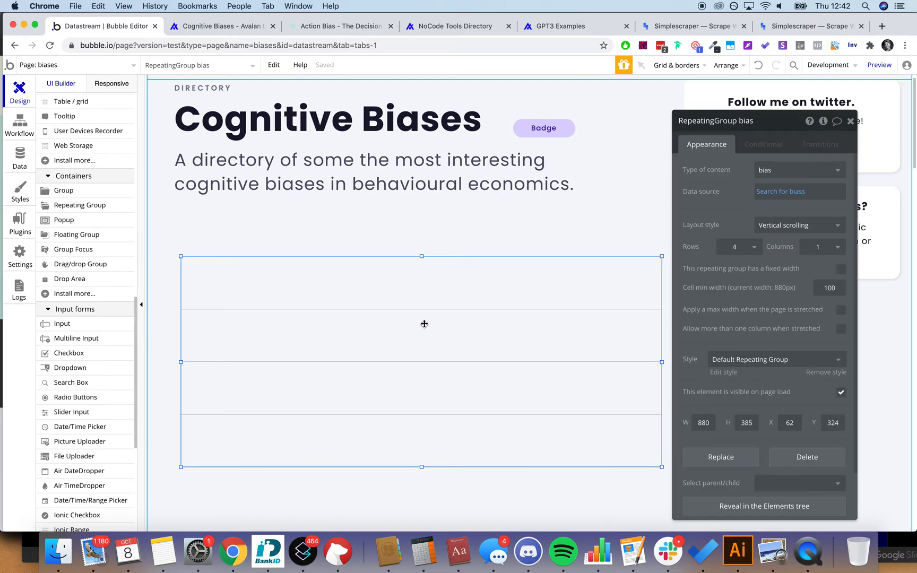
pyautogui.click(737, 246)
pyautogui.click(735, 280)
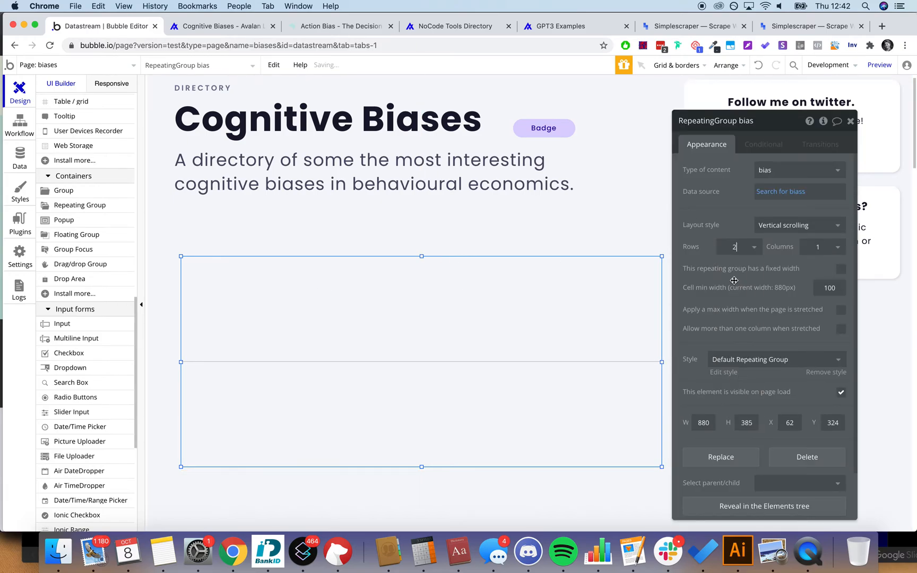
pyautogui.click(744, 248)
pyautogui.click(740, 263)
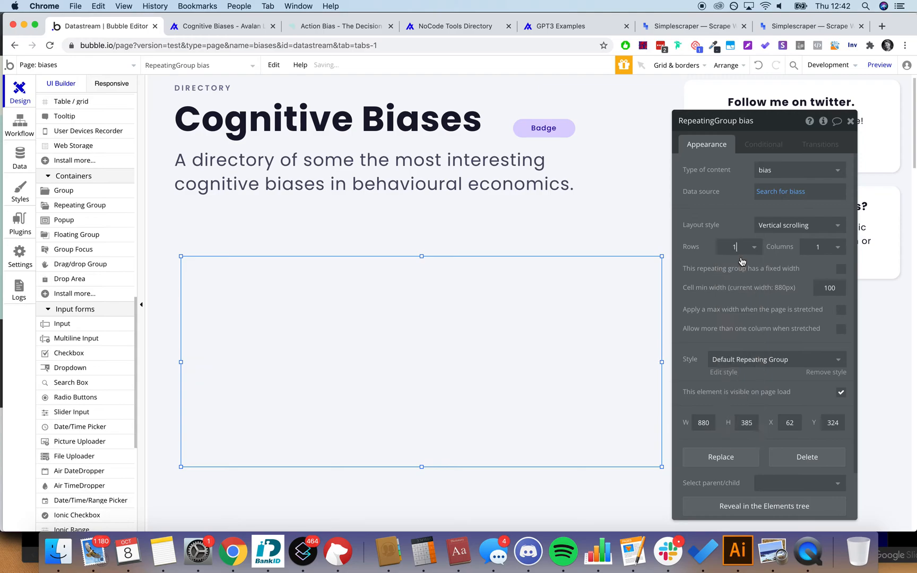
# Step: Give the repeating group 3 columns with the Full list layout style
pyautogui.click(817, 245)
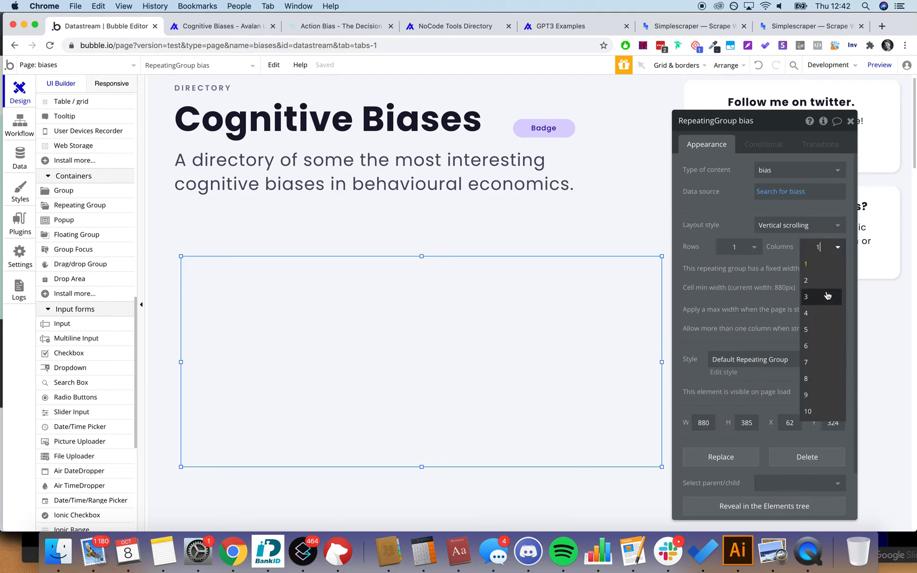
pyautogui.click(824, 313)
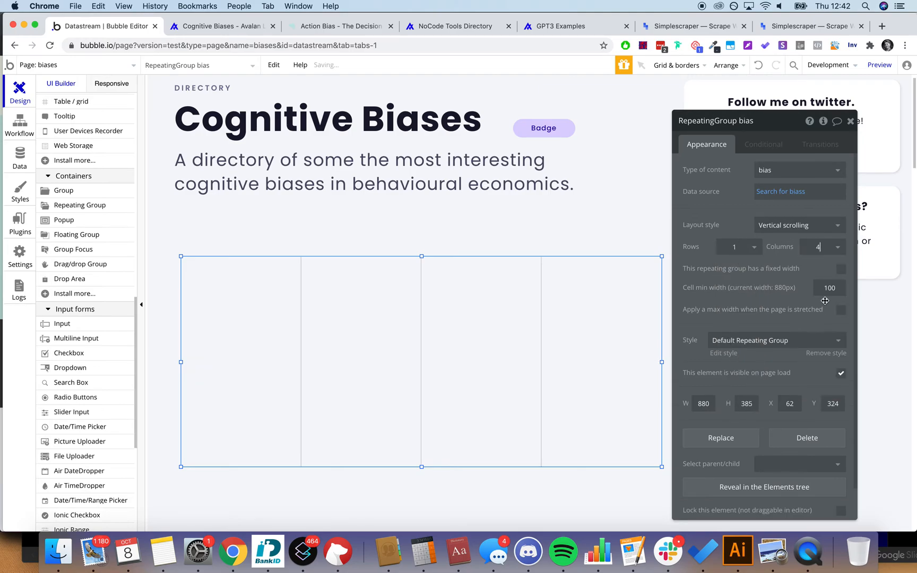
pyautogui.click(831, 247)
pyautogui.click(815, 297)
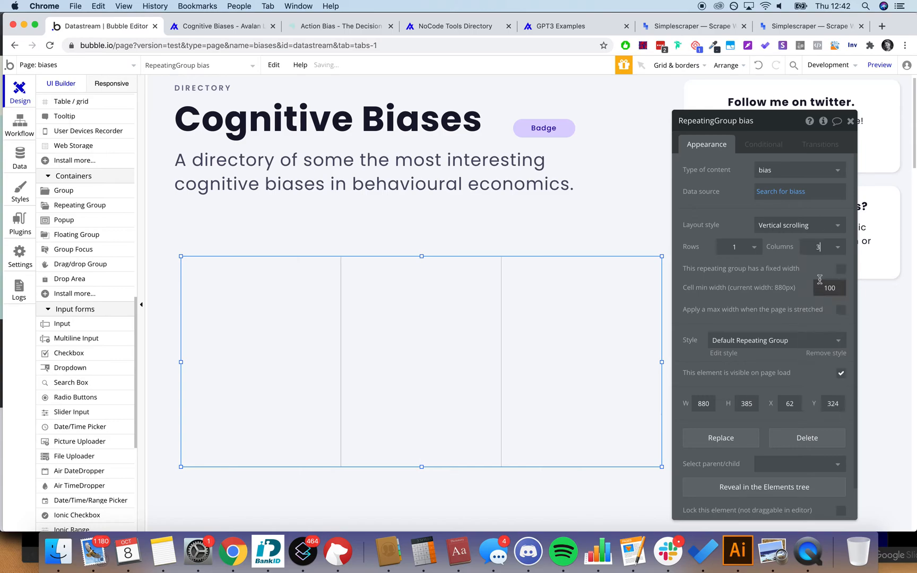
pyautogui.click(828, 225)
pyautogui.click(785, 274)
pyautogui.click(852, 121)
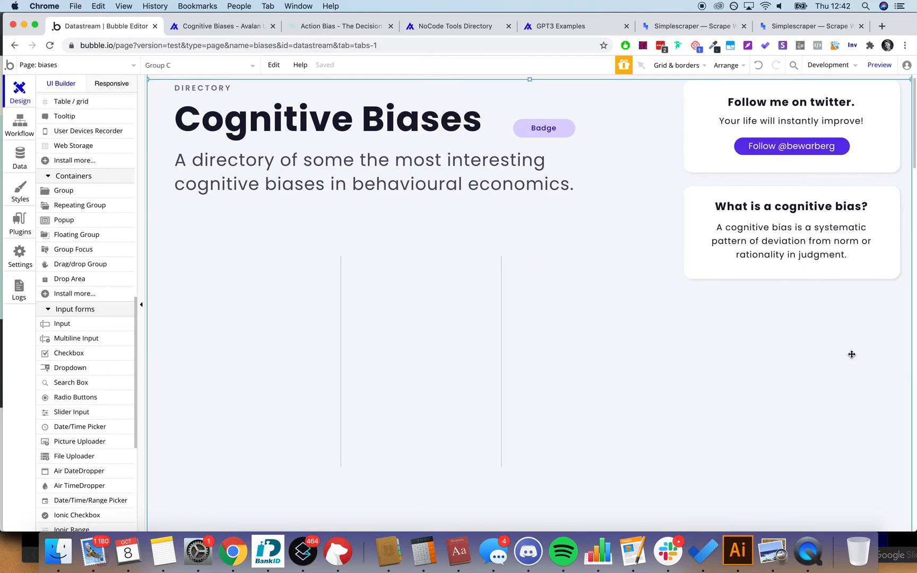
# Step: Duplicate the 'What is a cognitive bias?' card and move the copy to the lower right
pyautogui.click(697, 191)
pyautogui.scroll(1, 584, 261)
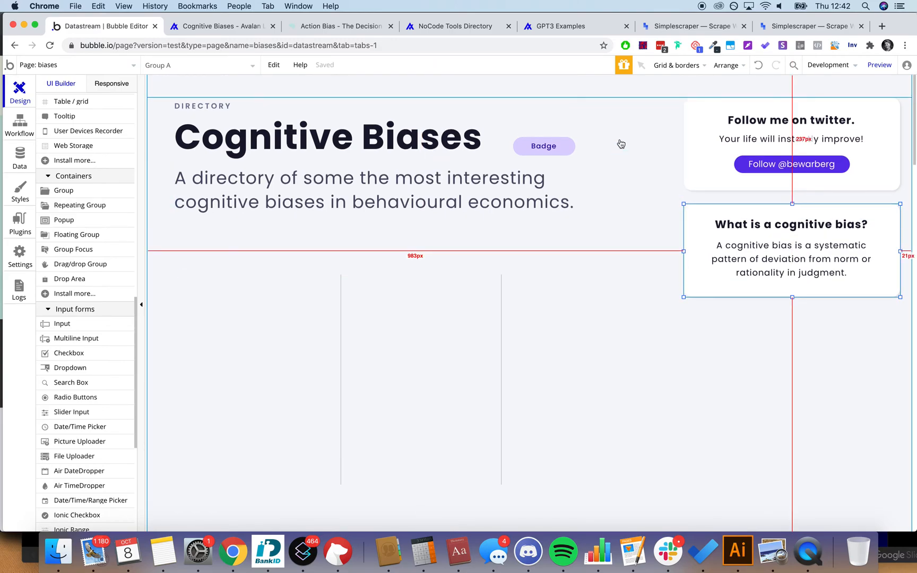
pyautogui.press('super+v')
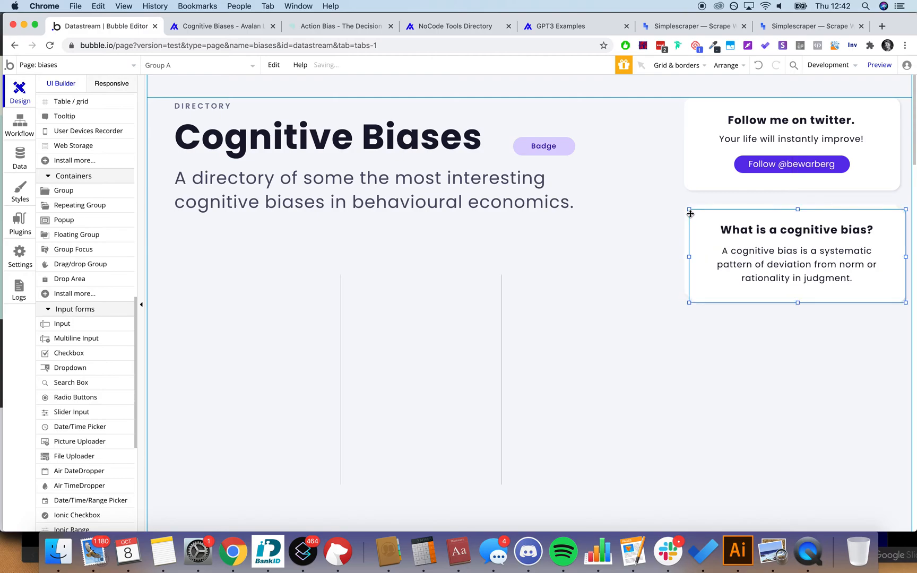
pyautogui.moveTo(689, 214); pyautogui.dragTo(649, 371)
pyautogui.click(699, 384)
pyautogui.moveTo(699, 385); pyautogui.dragTo(697, 385)
# Step: Left-align the copied card's title text
pyautogui.click(721, 418)
pyautogui.click(733, 380)
pyautogui.doubleClick(733, 380)
pyautogui.click(753, 429)
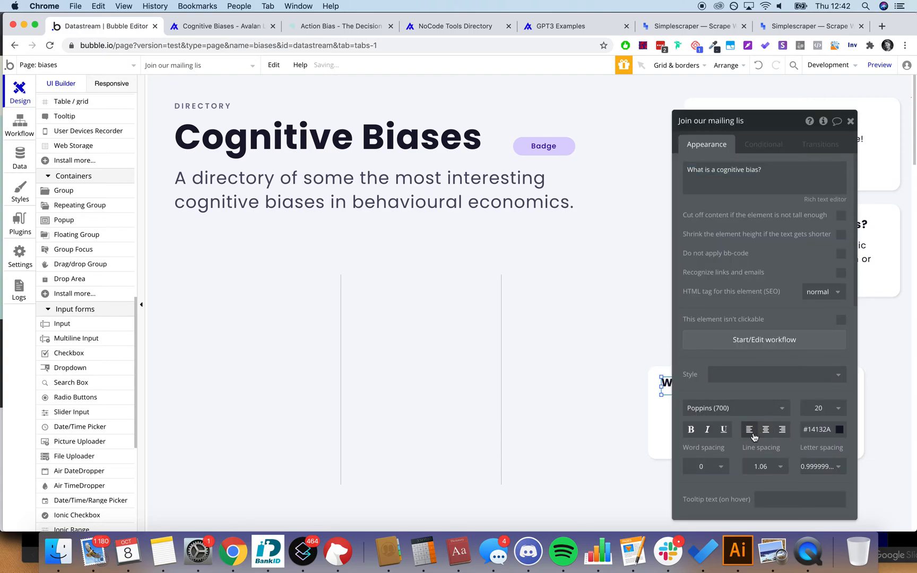
pyautogui.click(847, 121)
# Step: Left-align the copied card's description, shift it up-left and narrow its box
pyautogui.click(730, 420)
pyautogui.doubleClick(730, 419)
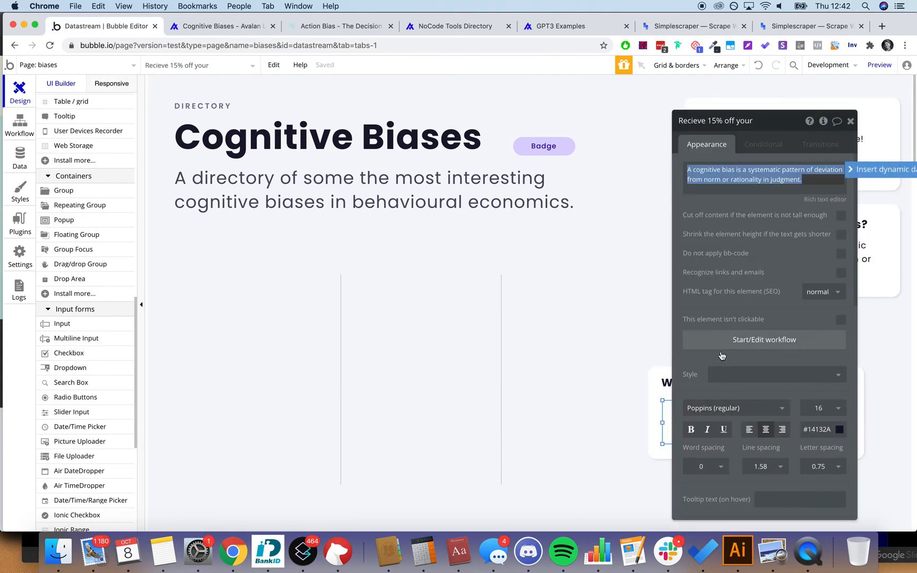
pyautogui.click(850, 121)
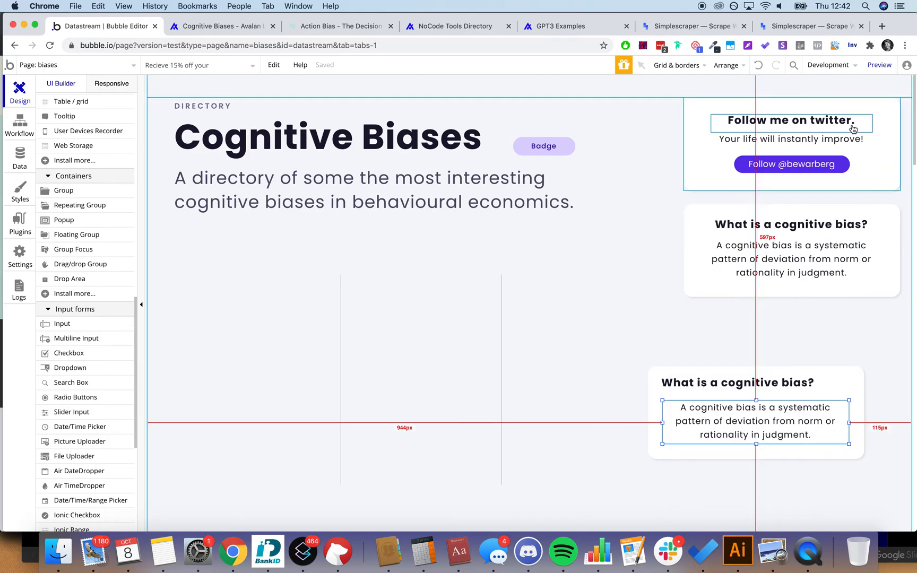
pyautogui.doubleClick(731, 403)
pyautogui.click(749, 428)
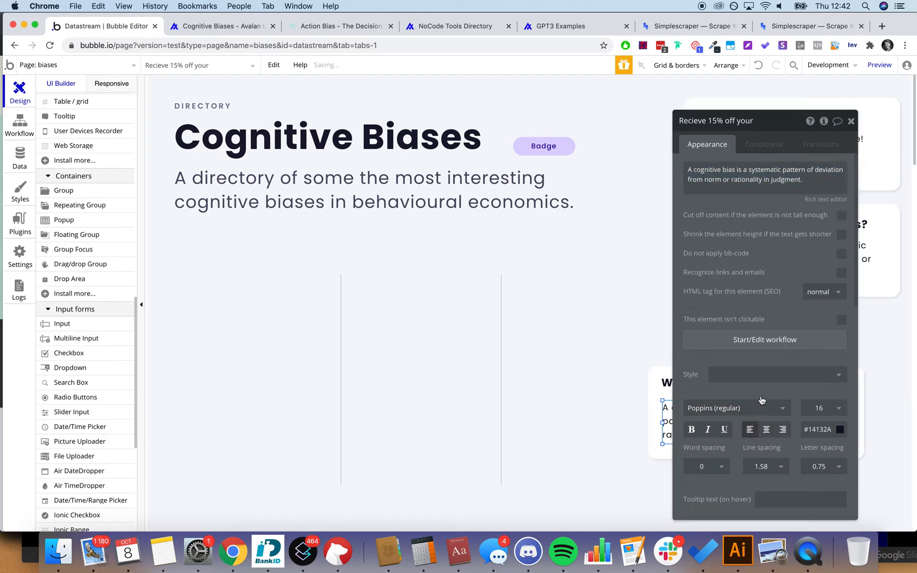
pyautogui.click(851, 121)
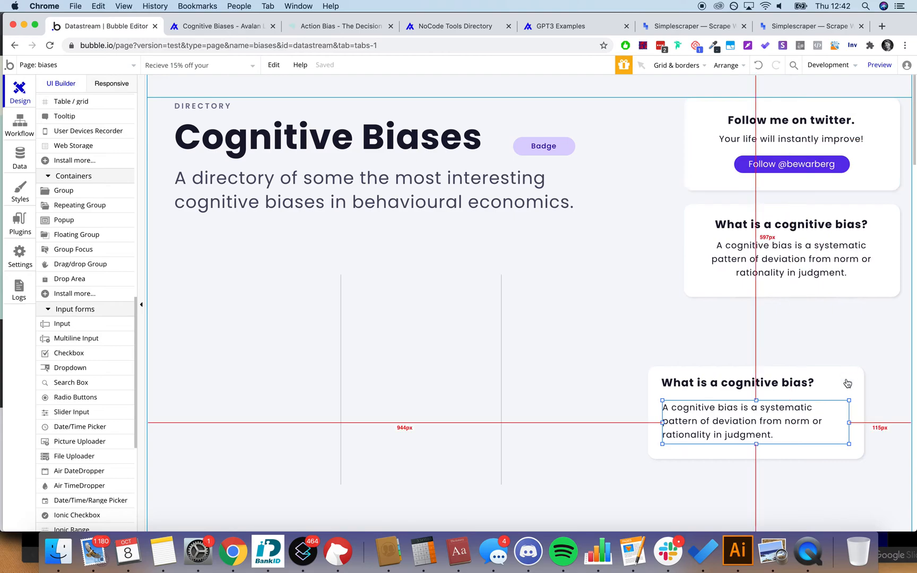
pyautogui.moveTo(849, 425); pyautogui.dragTo(837, 415)
pyautogui.click(860, 418)
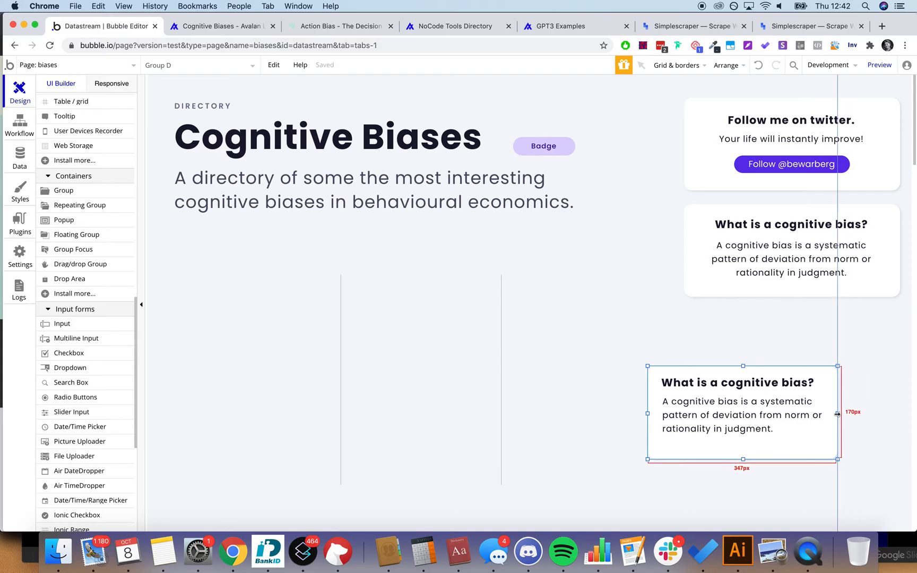
# Step: Shorten the card copy to 153px tall and nudge its description into place
pyautogui.moveTo(742, 460); pyautogui.dragTo(744, 451)
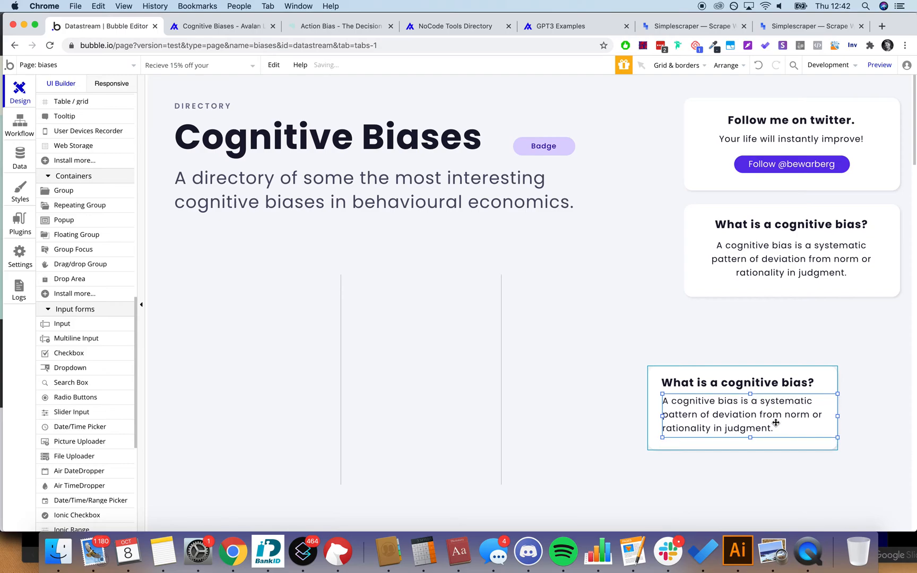
pyautogui.press('Down')
pyautogui.press('Down')
pyautogui.press('Down')
pyautogui.press('Down')
pyautogui.press('Down')
pyautogui.press('Down')
pyautogui.press('Down')
pyautogui.press('Down')
pyautogui.press('Down')
pyautogui.press('Down')
pyautogui.press('Up')
pyautogui.press('Up')
pyautogui.press('Up')
pyautogui.press('Left')
pyautogui.press('Left')
pyautogui.press('Left')
pyautogui.press('Up')
# Step: Fine-tune the description box's width and nudge it up slightly
pyautogui.click(757, 383)
pyautogui.click(803, 408)
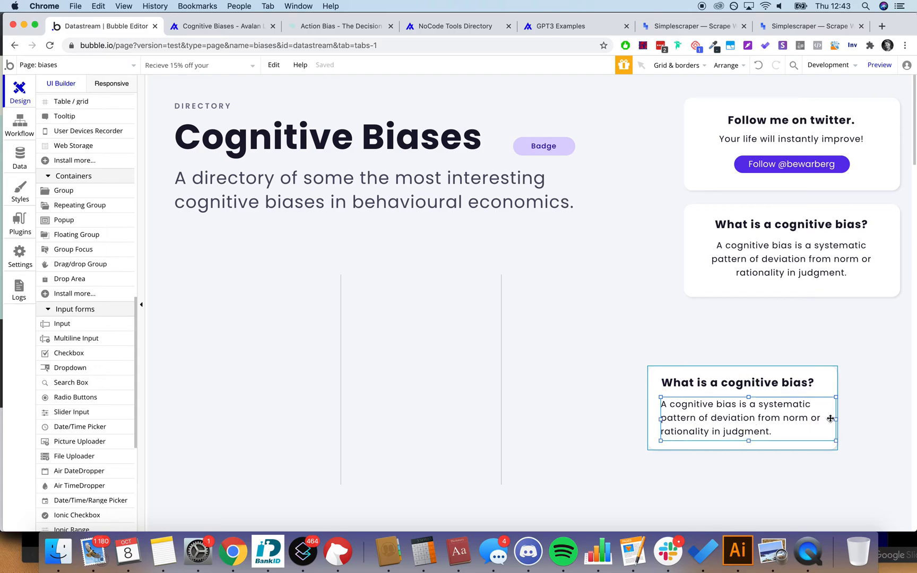
pyautogui.moveTo(827, 420); pyautogui.dragTo(823, 419)
pyautogui.click(872, 402)
pyautogui.click(779, 411)
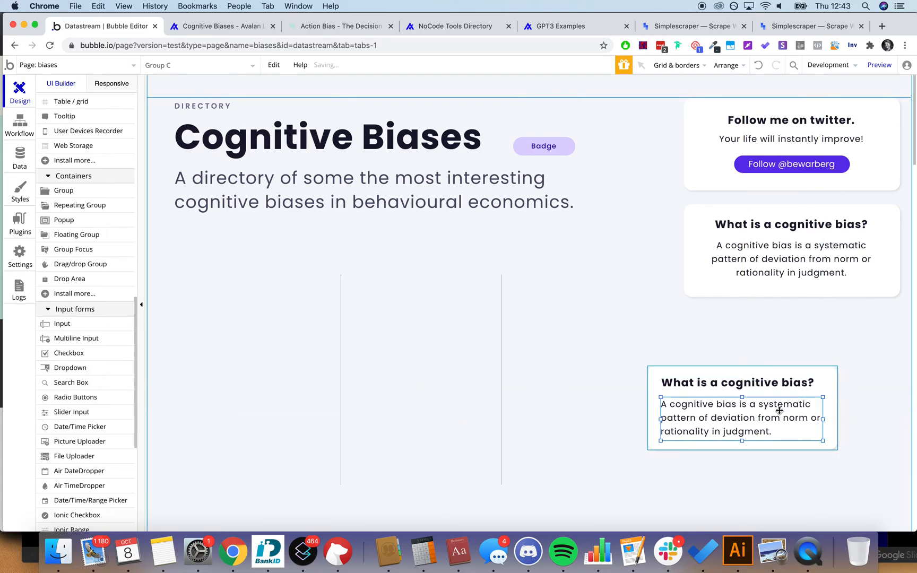
pyautogui.press('Up')
pyautogui.press('Up')
pyautogui.press('Up')
pyautogui.click(849, 429)
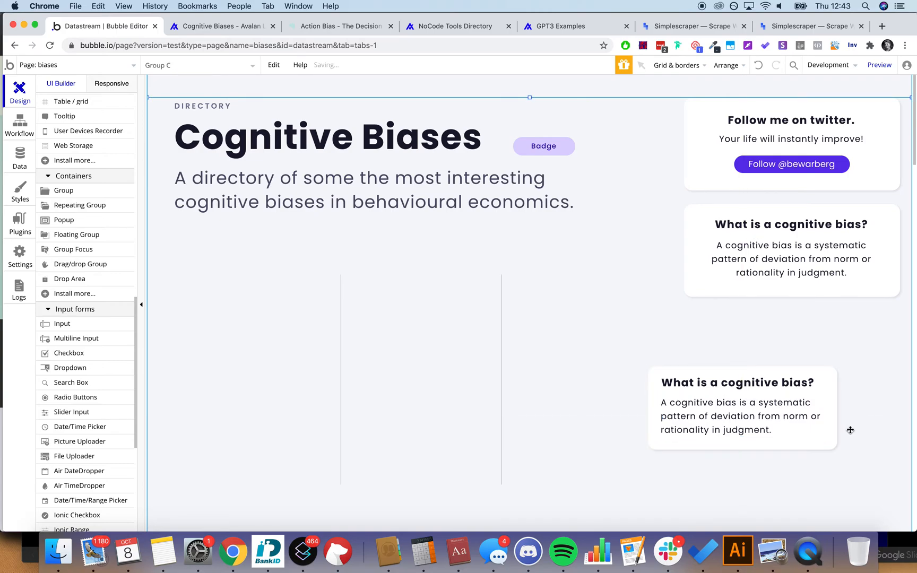
# Step: Move the card off the empty repeating group and shift the group lower
pyautogui.click(472, 303)
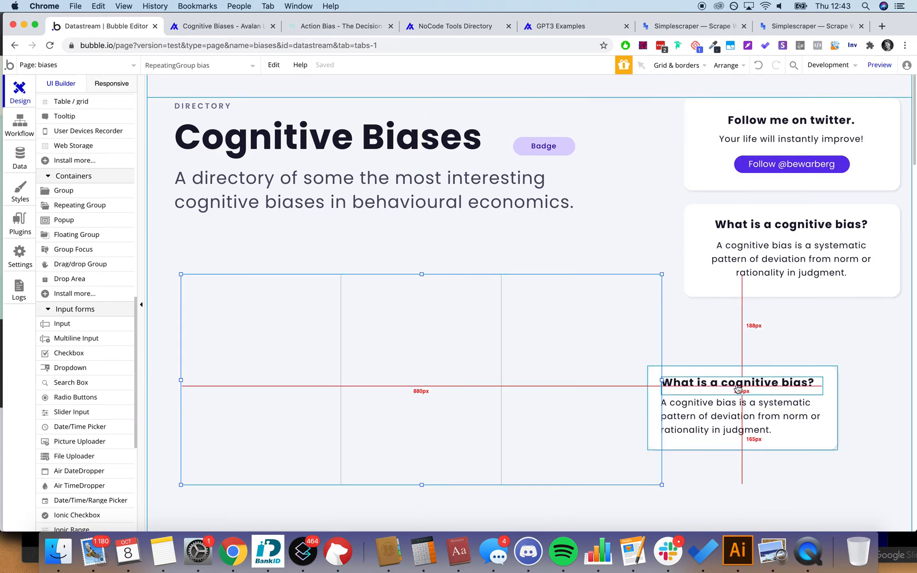
pyautogui.moveTo(800, 373); pyautogui.dragTo(847, 353)
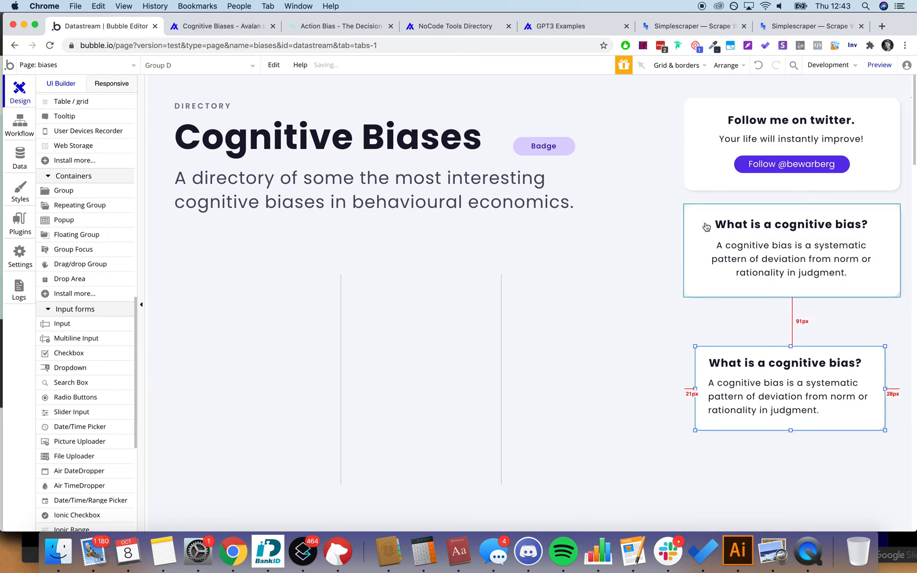
pyautogui.moveTo(585, 293); pyautogui.dragTo(584, 329)
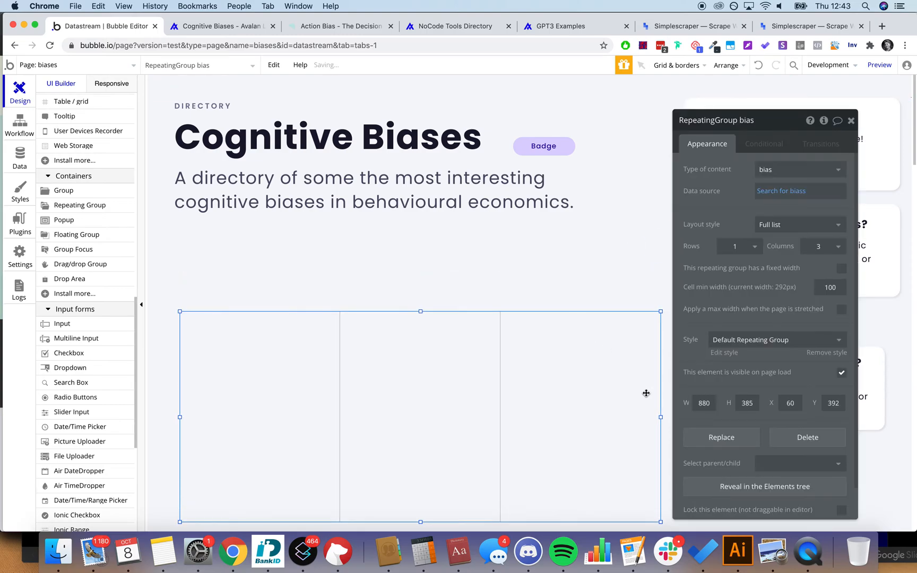
# Step: Widen the repeating group to 1080px and place the bias card in its first cell
pyautogui.scroll(-1, 713, 342)
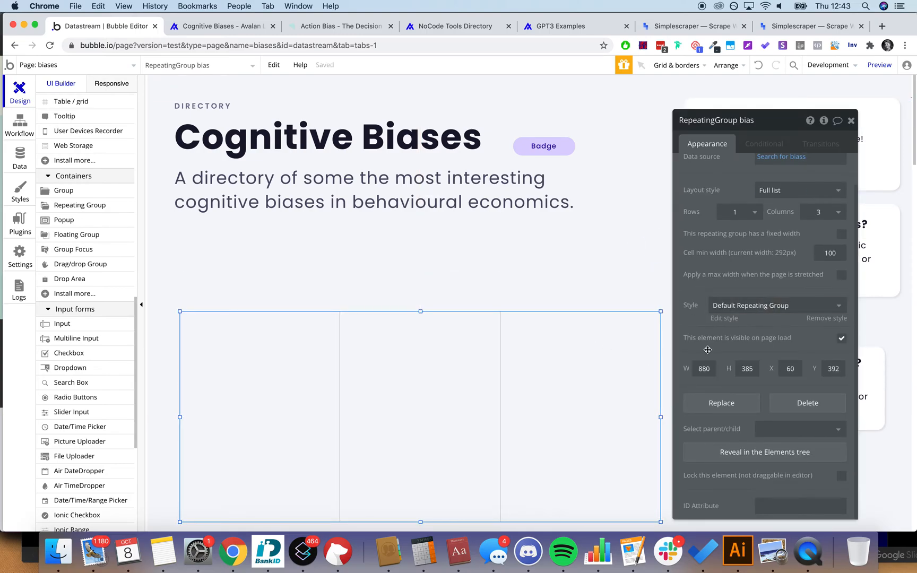
pyautogui.write('1080')
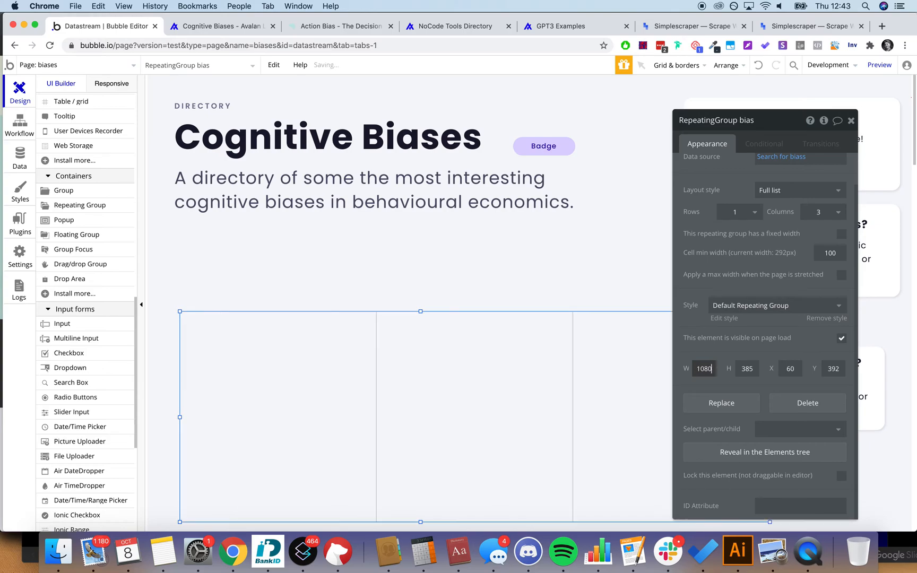
pyautogui.click(851, 121)
pyautogui.click(878, 356)
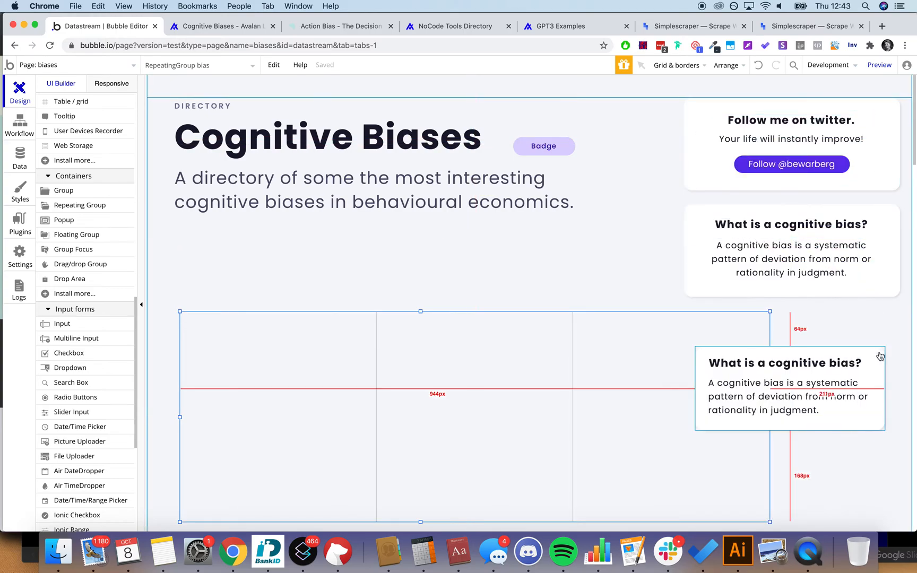
pyautogui.moveTo(877, 357); pyautogui.dragTo(368, 334)
pyautogui.scroll(-2, 410, 286)
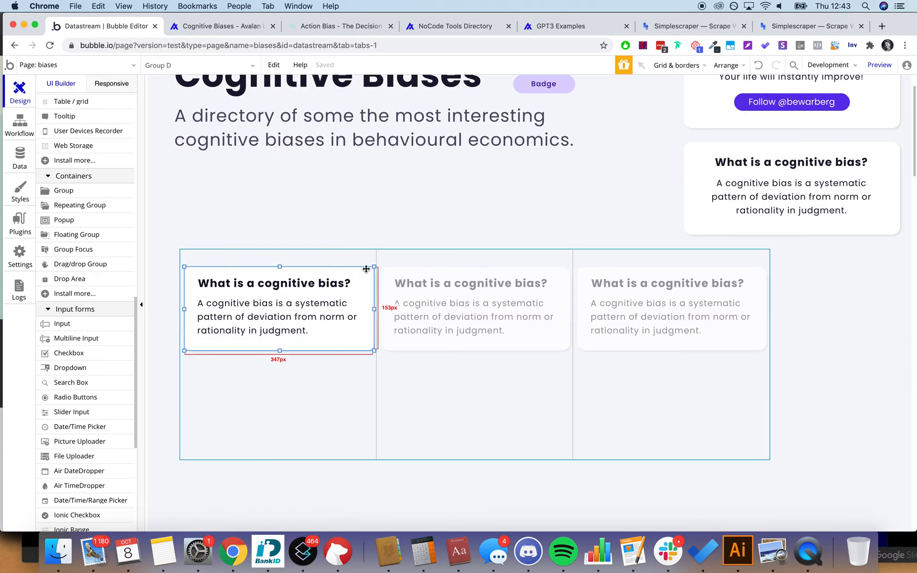
pyautogui.press('Up')
pyautogui.press('Up')
pyautogui.press('Up')
pyautogui.press('Up')
pyautogui.press('Up')
pyautogui.press('Up')
pyautogui.press('Up')
pyautogui.press('Up')
pyautogui.press('Up')
pyautogui.press('Up')
pyautogui.press('Up')
pyautogui.press('Up')
pyautogui.press('Up')
pyautogui.press('Up')
pyautogui.press('Up')
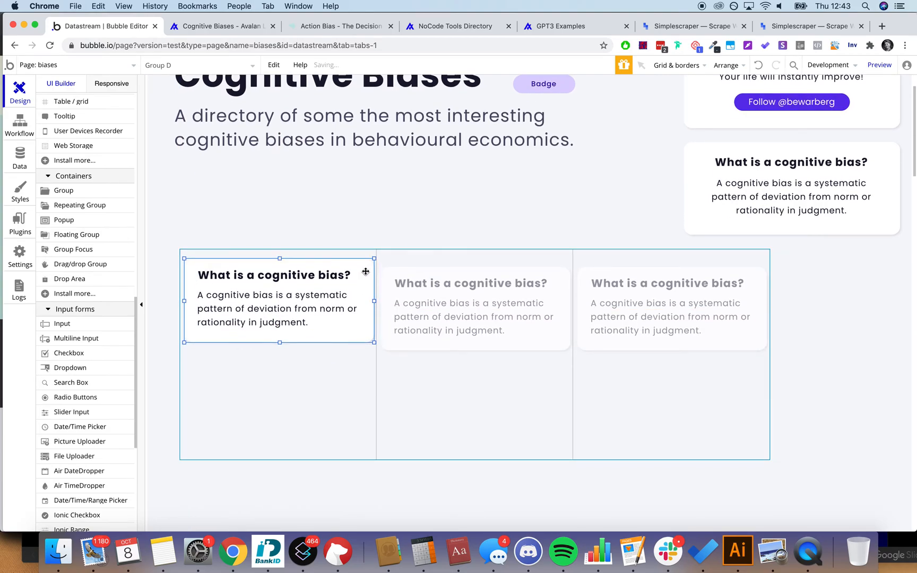
# Step: Shorten the repeating group to card height and centre it horizontally under the heading
pyautogui.click(489, 451)
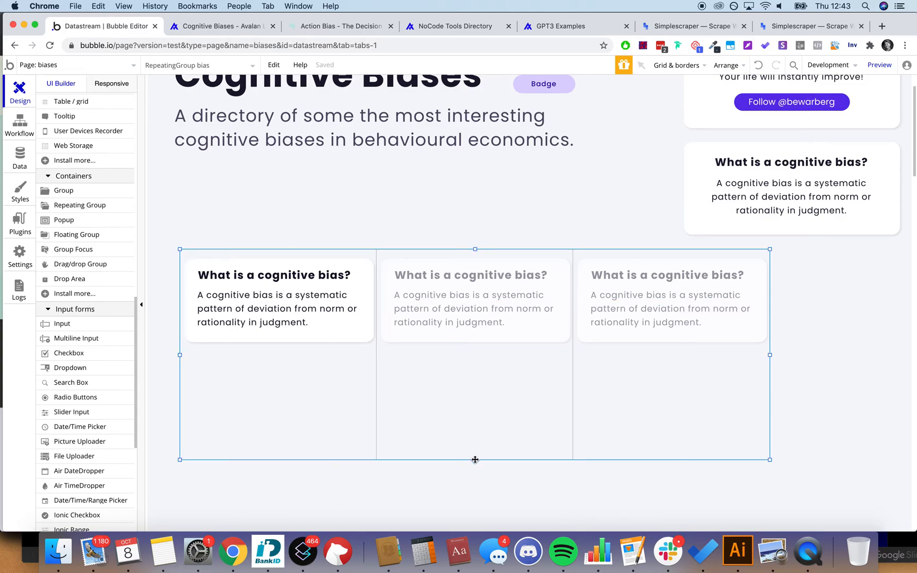
pyautogui.moveTo(474, 460); pyautogui.dragTo(476, 349)
pyautogui.click(495, 432)
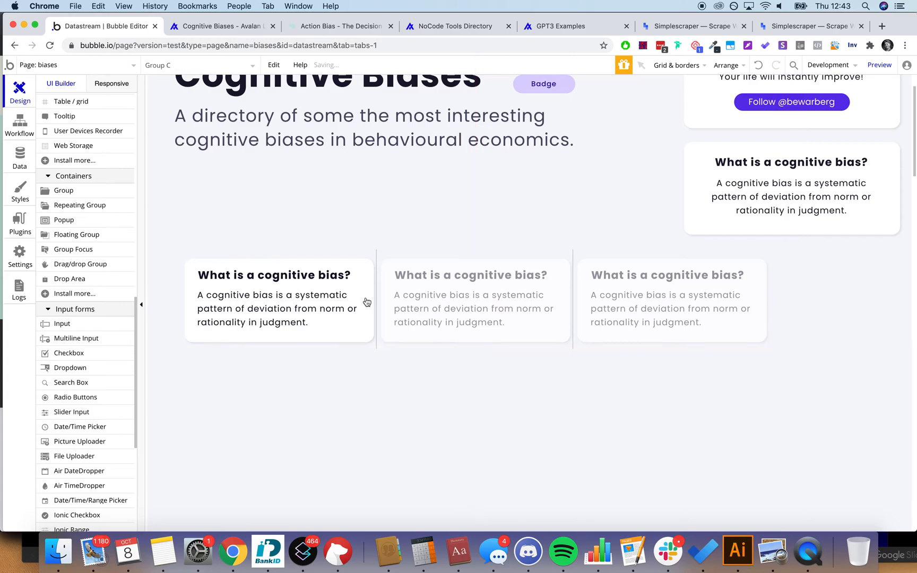
pyautogui.click(390, 250)
pyautogui.rightClick(389, 250)
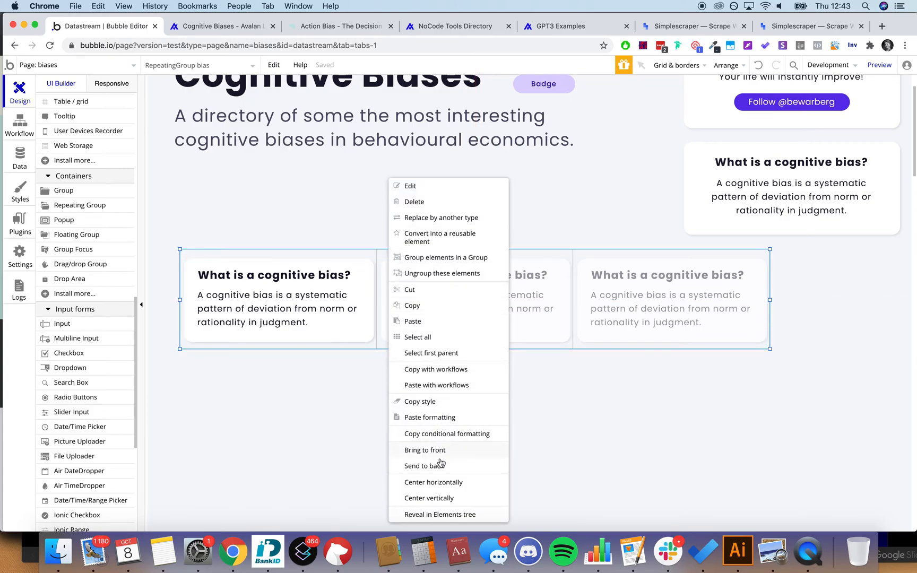
pyautogui.click(439, 481)
pyautogui.scroll(3, 503, 461)
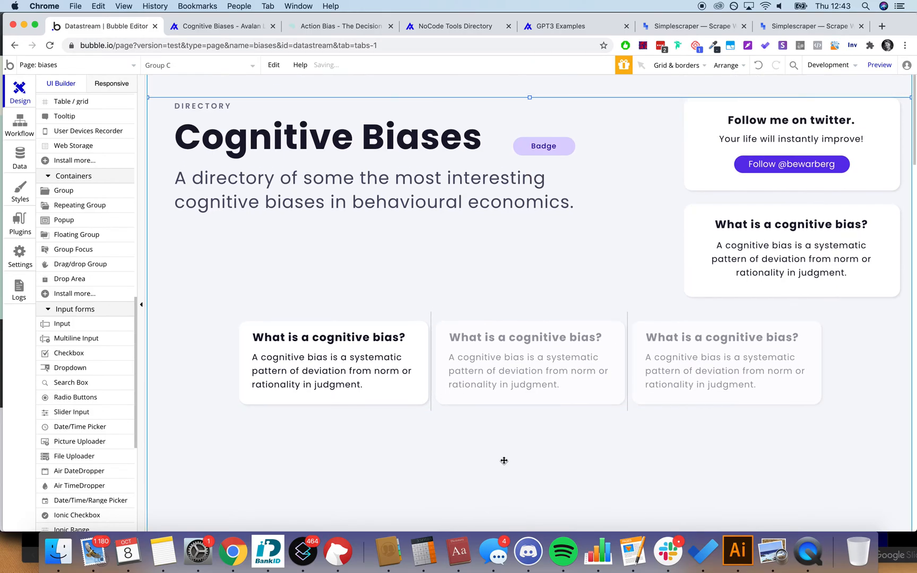
pyautogui.moveTo(651, 323); pyautogui.dragTo(592, 313)
pyautogui.click(565, 453)
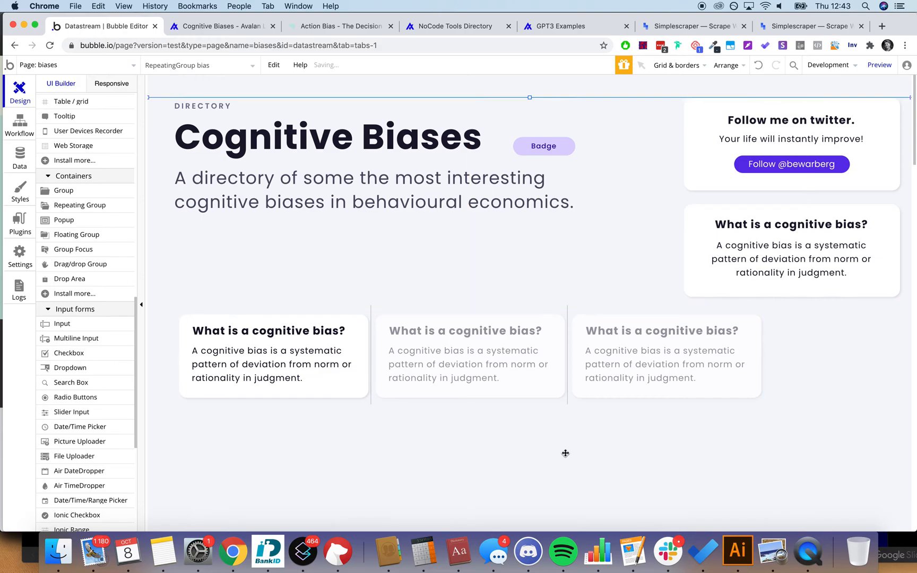
# Step: Remove the repeating group's preset style and set its separator to None
pyautogui.doubleClick(579, 367)
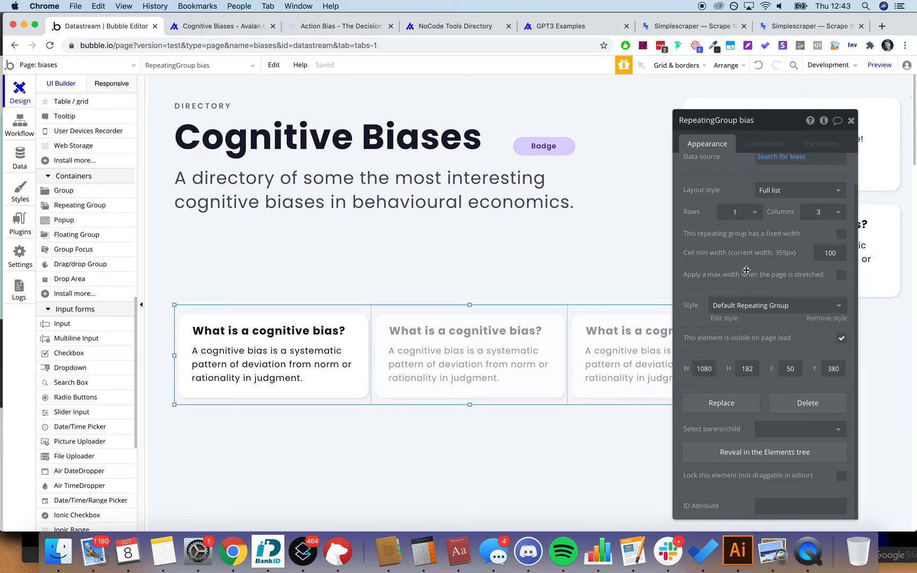
pyautogui.click(824, 320)
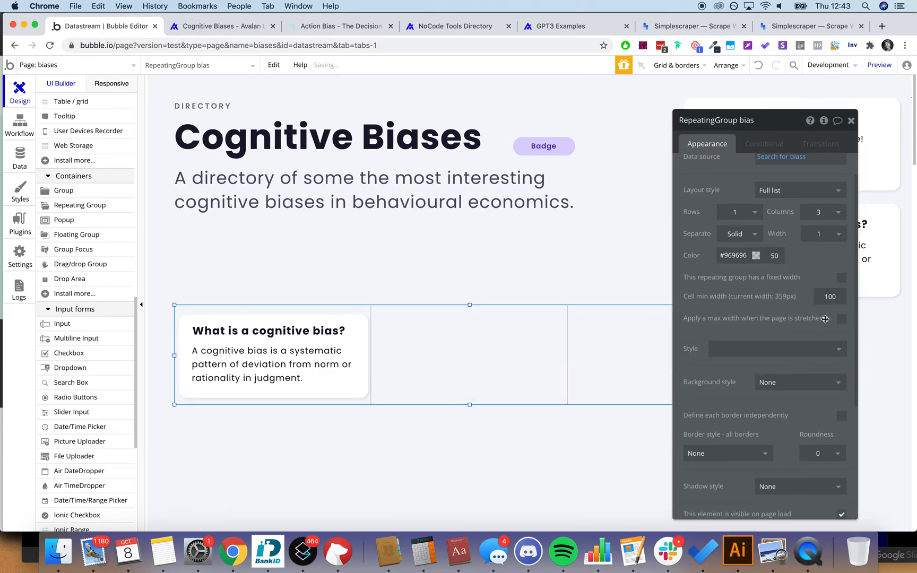
pyautogui.click(735, 236)
pyautogui.click(738, 257)
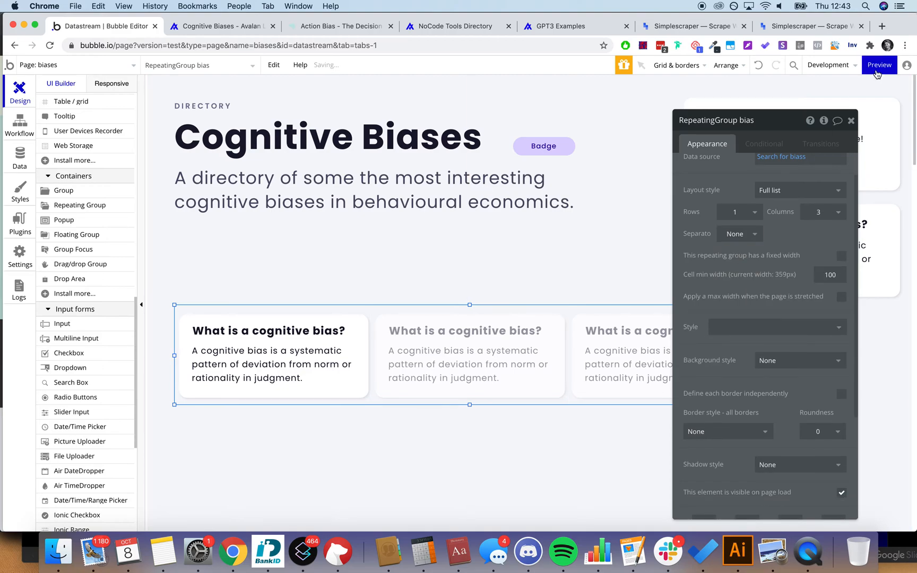
pyautogui.click(851, 121)
# Step: Clear the static 'What is a cognitive bias?' title so it can take dynamic data
pyautogui.doubleClick(264, 339)
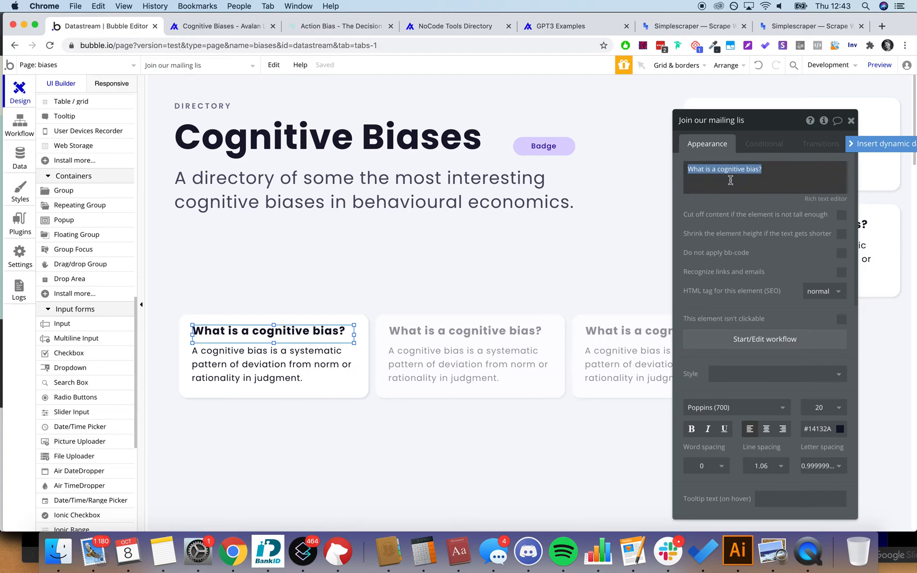
pyautogui.click(862, 146)
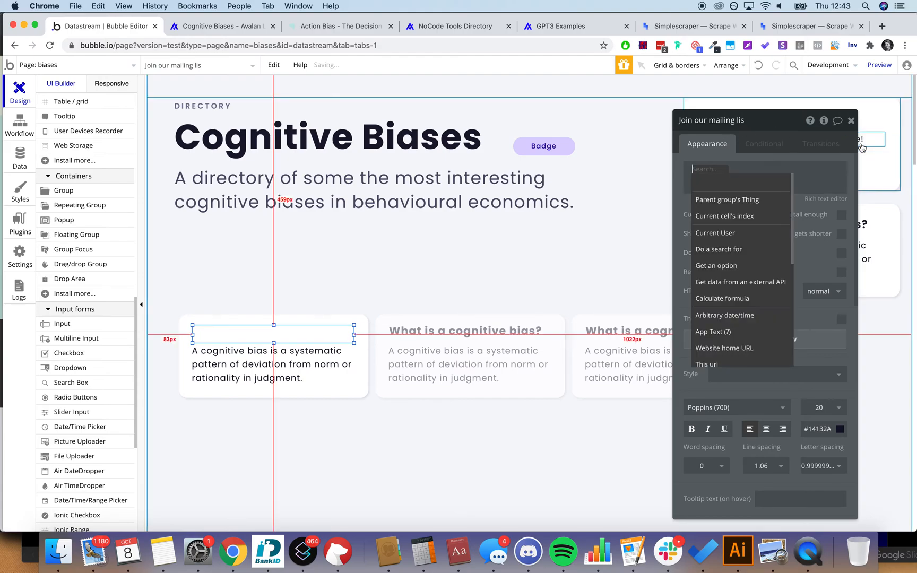
pyautogui.click(490, 313)
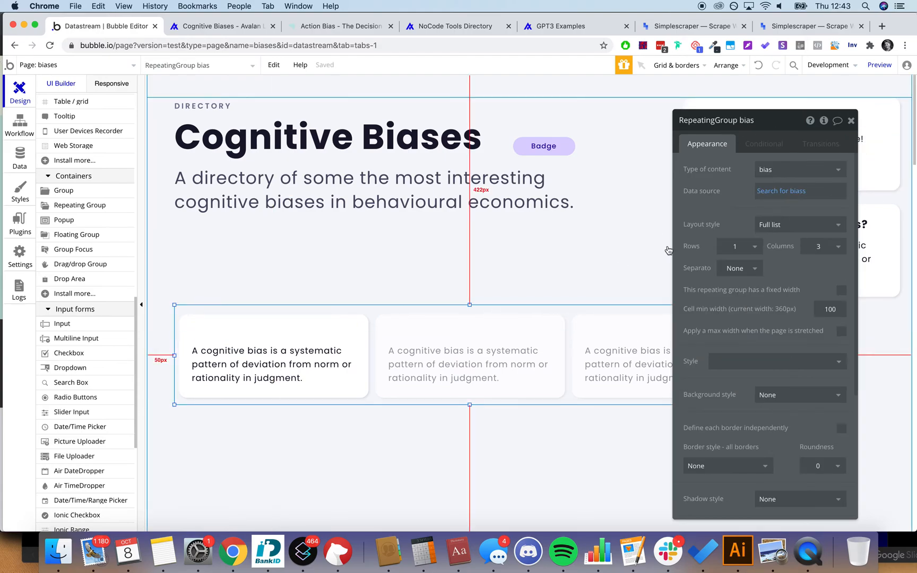
pyautogui.click(343, 322)
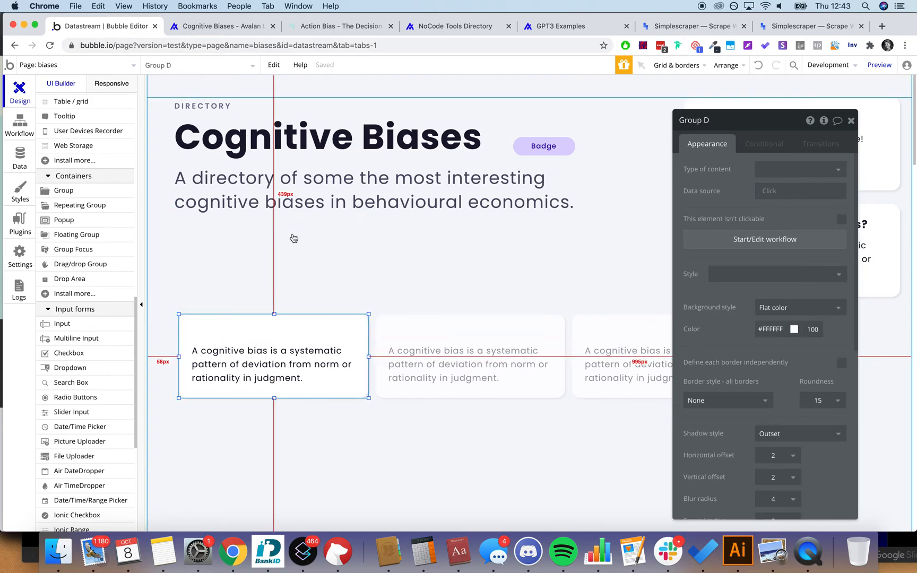
pyautogui.click(305, 310)
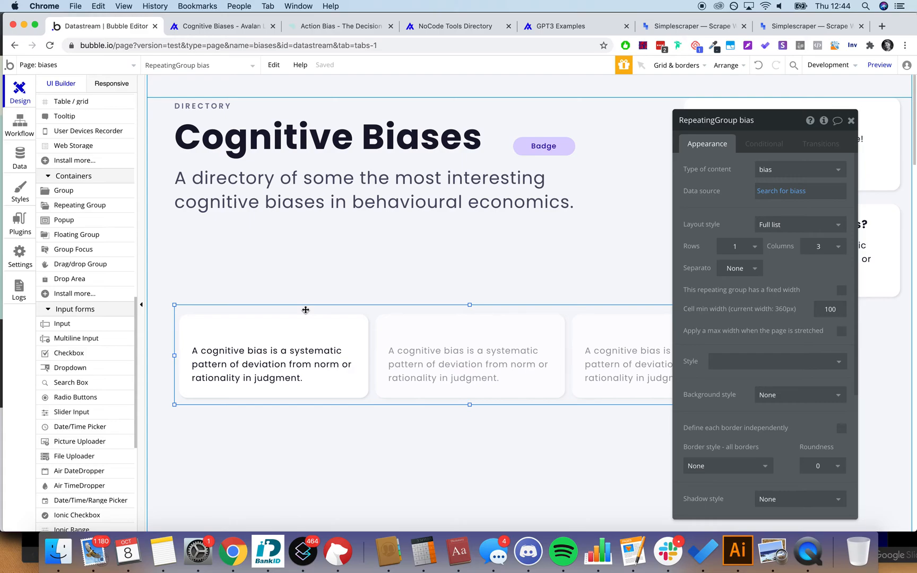
# Step: Give the card group content type bias with data source Current cell's bias
pyautogui.click(358, 332)
pyautogui.click(777, 190)
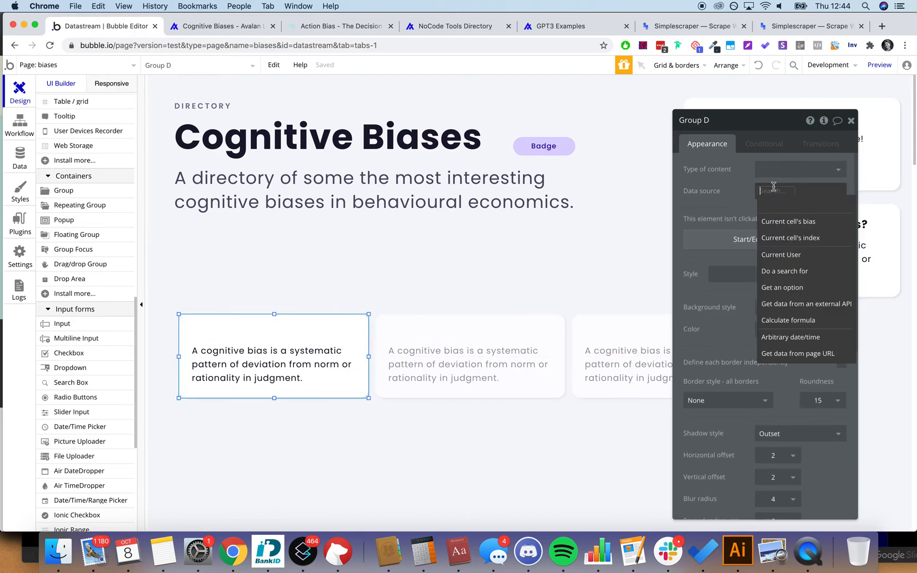
pyautogui.click(778, 223)
pyautogui.click(742, 206)
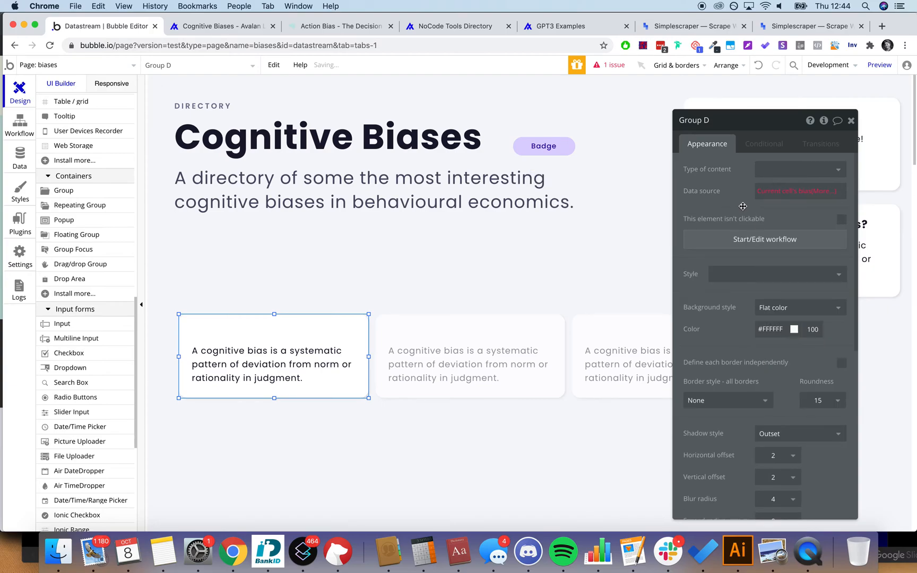
pyautogui.click(781, 169)
pyautogui.write('bias')
pyautogui.click(774, 200)
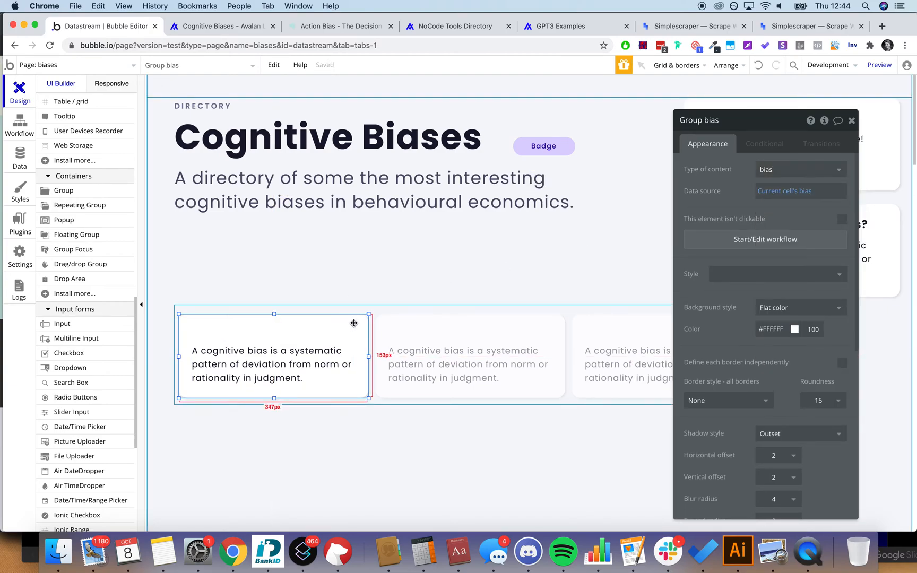
# Step: Bind the card title to Parent group's bias's bias_name
pyautogui.click(335, 335)
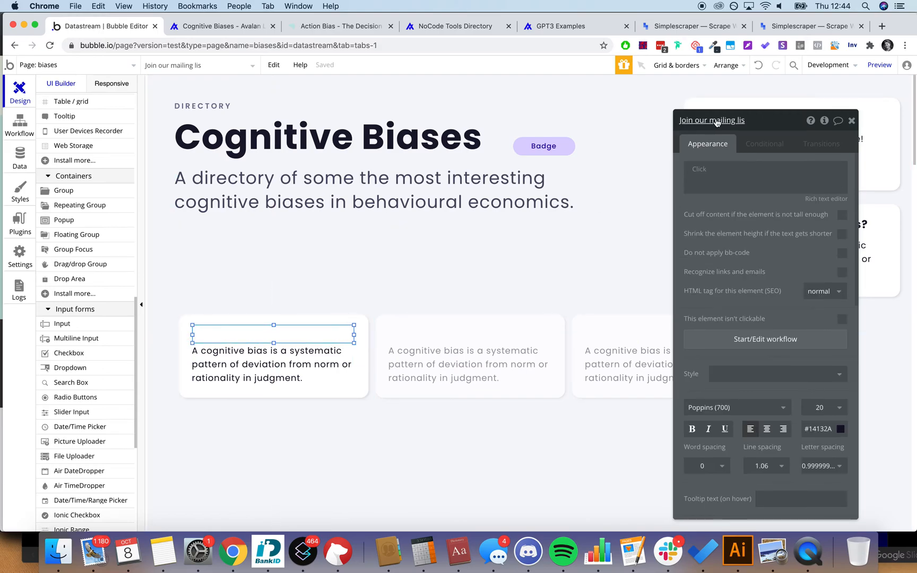
pyautogui.click(706, 170)
pyautogui.click(726, 198)
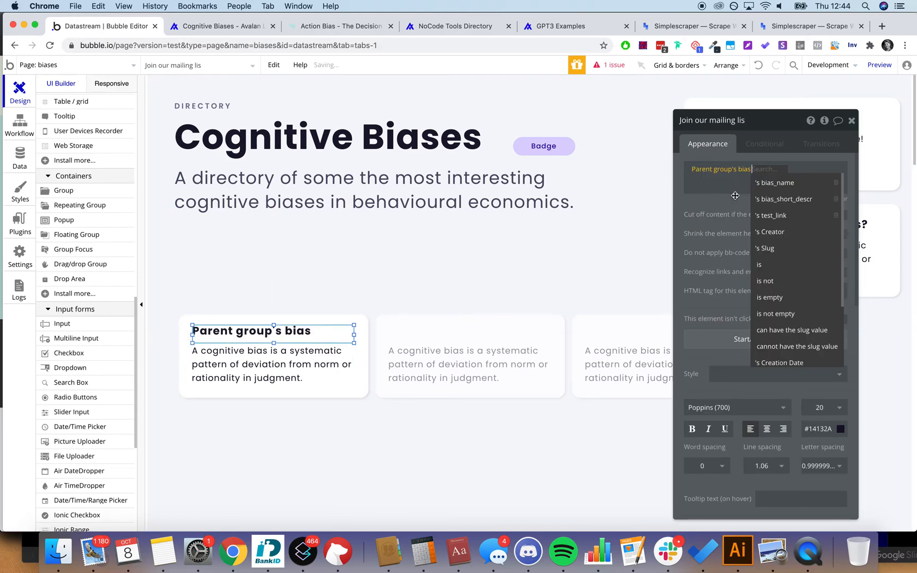
pyautogui.click(779, 183)
# Step: Replace the description text with Parent group's bias's bias_short_descr
pyautogui.click(265, 361)
pyautogui.click(275, 329)
pyautogui.click(275, 354)
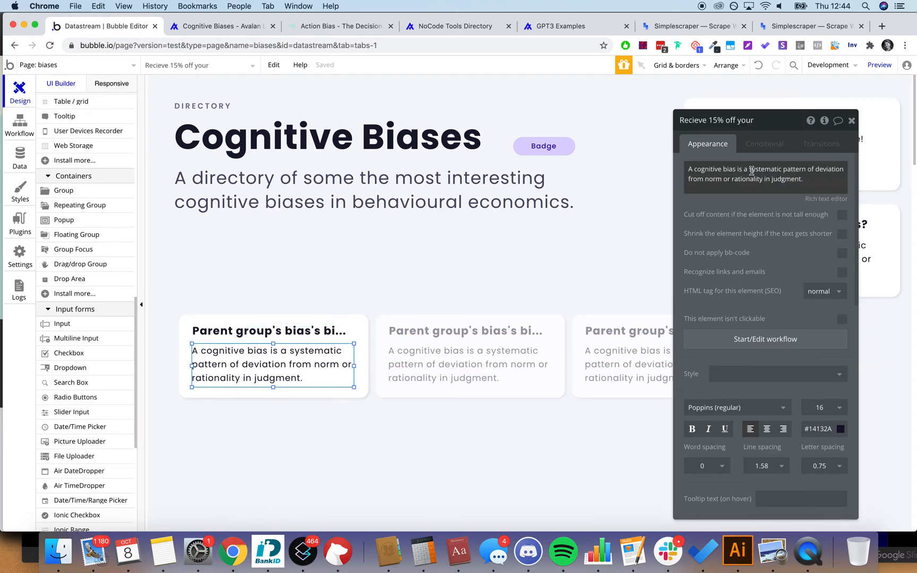
pyautogui.moveTo(697, 172); pyautogui.dragTo(798, 181)
pyautogui.click(849, 173)
pyautogui.click(778, 198)
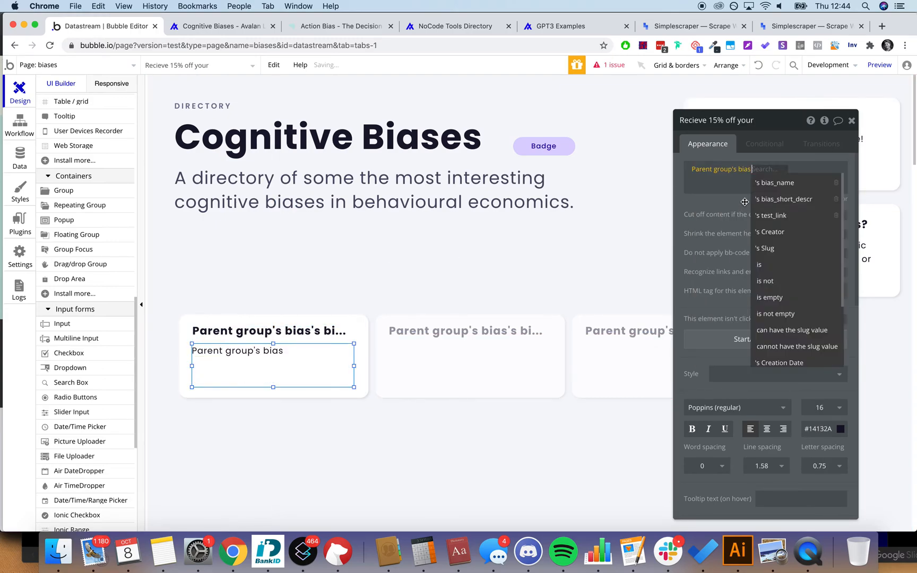
pyautogui.click(779, 197)
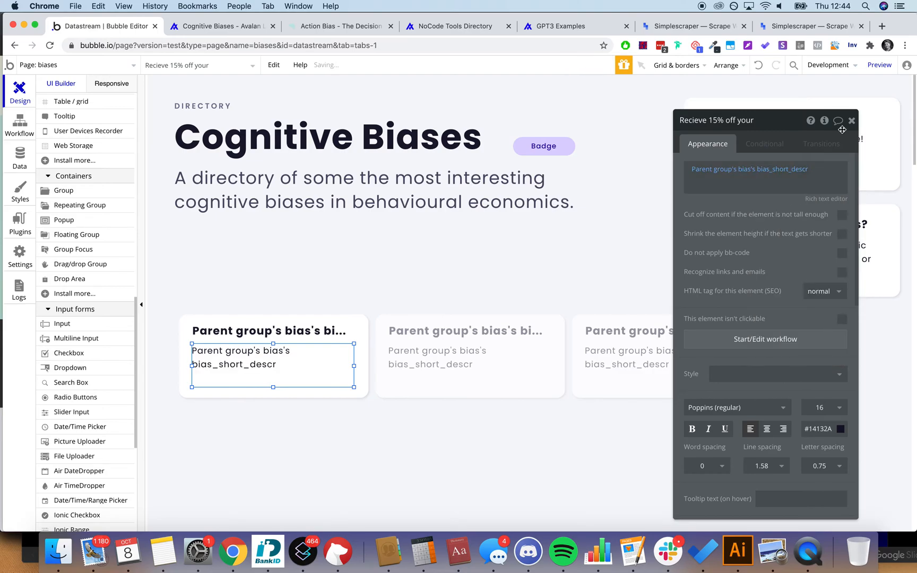
pyautogui.click(851, 121)
pyautogui.click(287, 389)
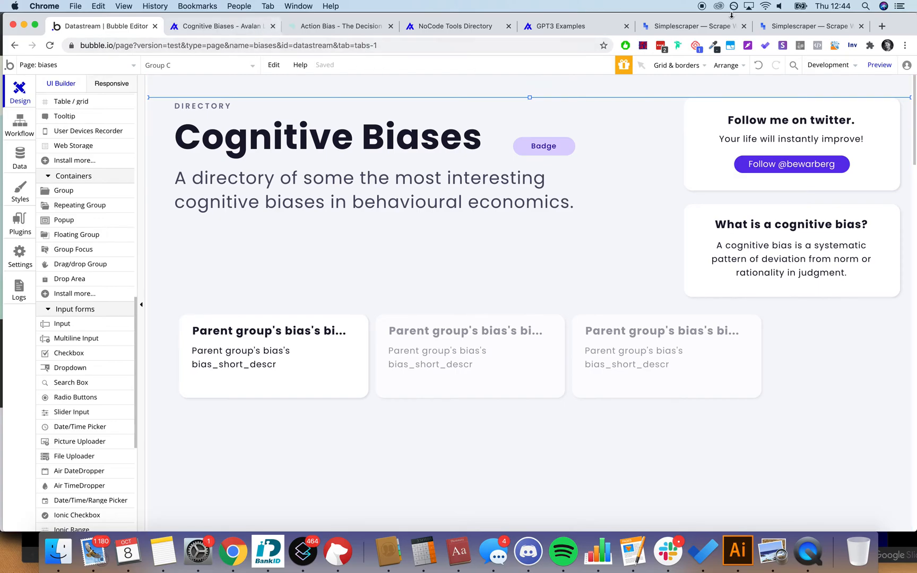
# Step: Deploy the current version to Live with the description 'dep'
pyautogui.click(828, 65)
pyautogui.click(806, 125)
pyautogui.write('depl')
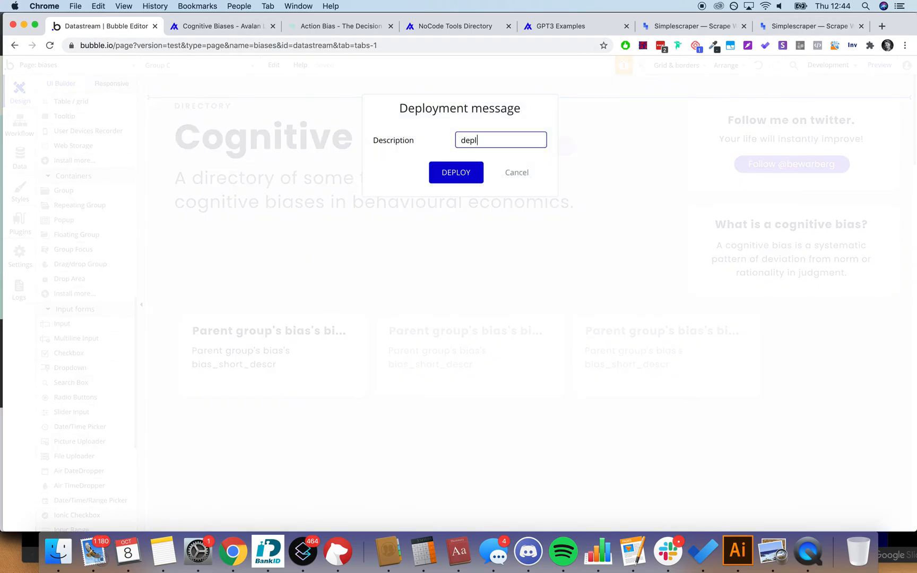
pyautogui.press('Return')
# Step: Reload the live Cognitive Biases page and scroll through the three-column bias cards
pyautogui.click(221, 26)
pyautogui.click(234, 45)
pyautogui.press('Return')
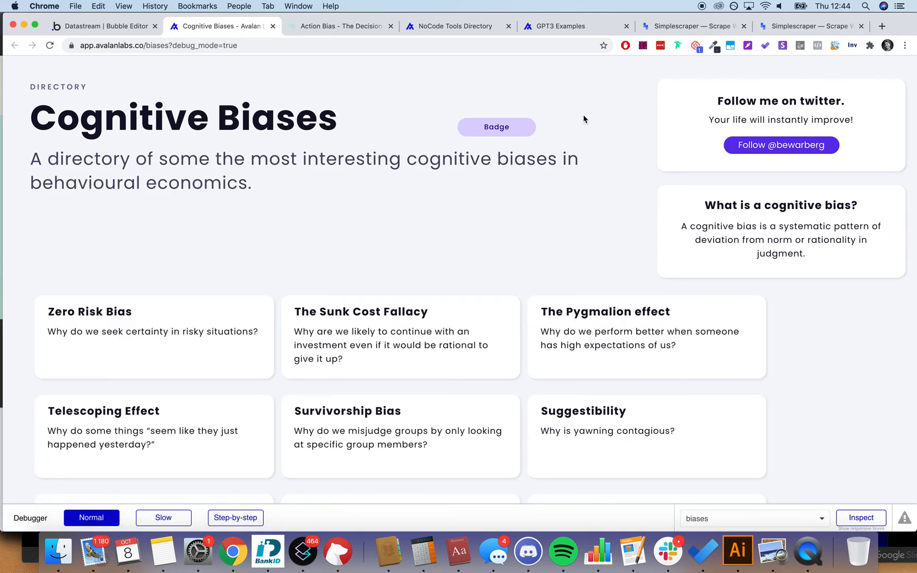
pyautogui.scroll(-5, 702, 179)
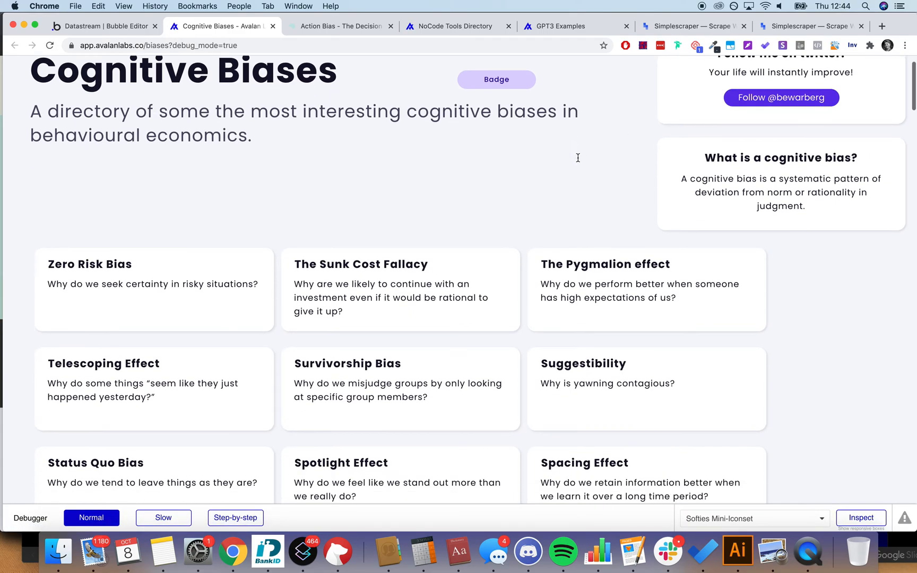
pyautogui.scroll(-11, 830, 257)
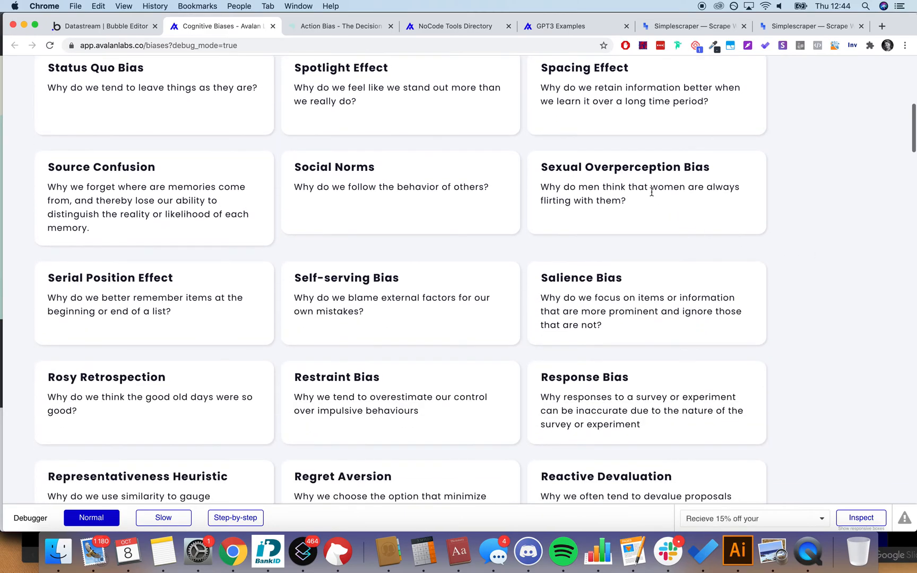
pyautogui.scroll(-18, 778, 155)
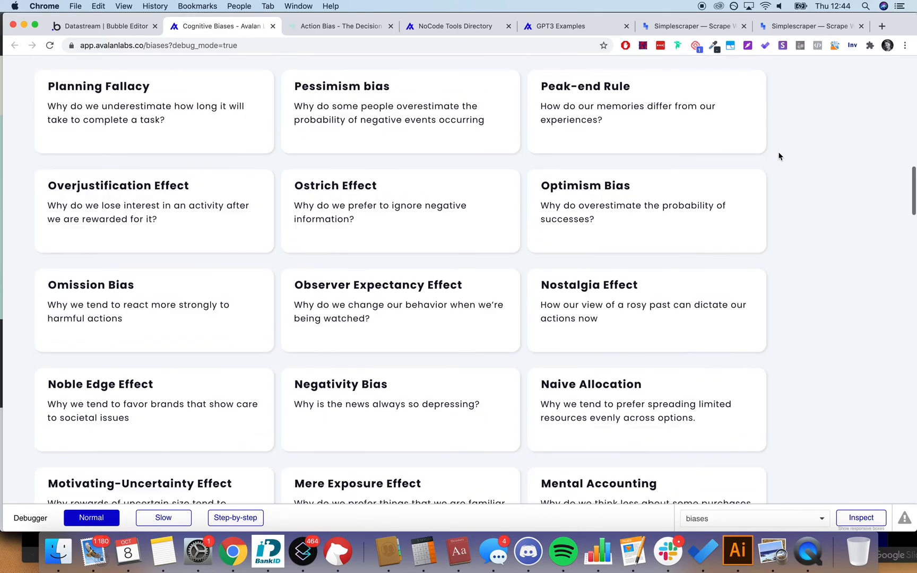
pyautogui.scroll(-20, 778, 156)
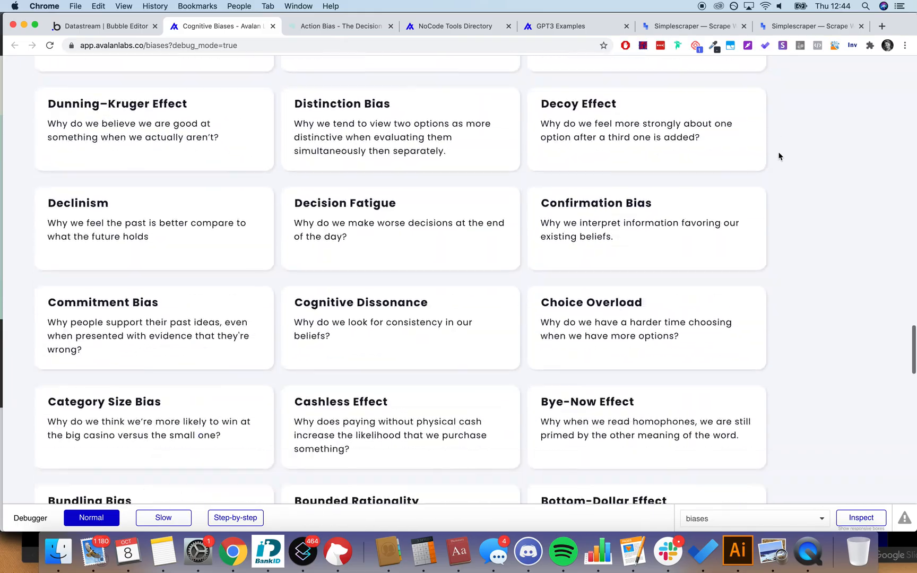
pyautogui.scroll(20, 778, 155)
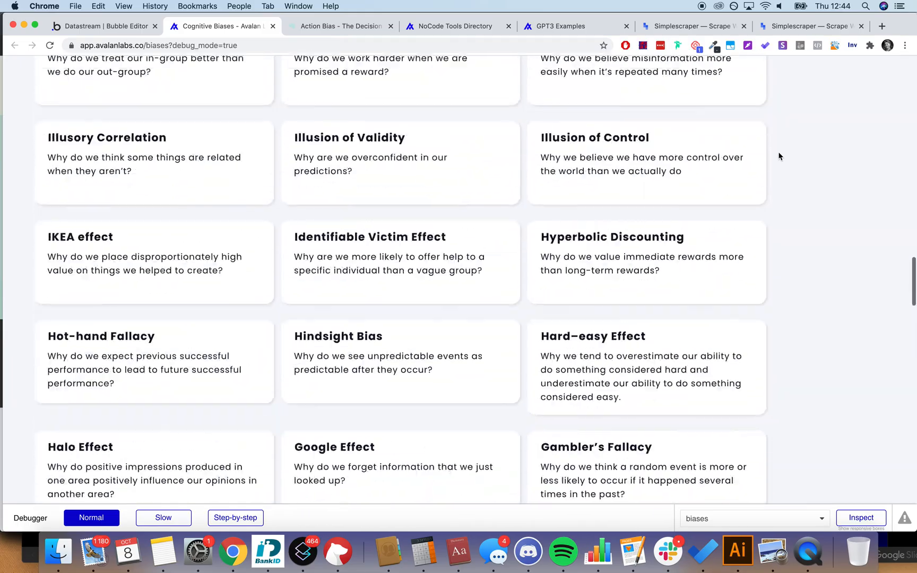
pyautogui.scroll(3, 779, 155)
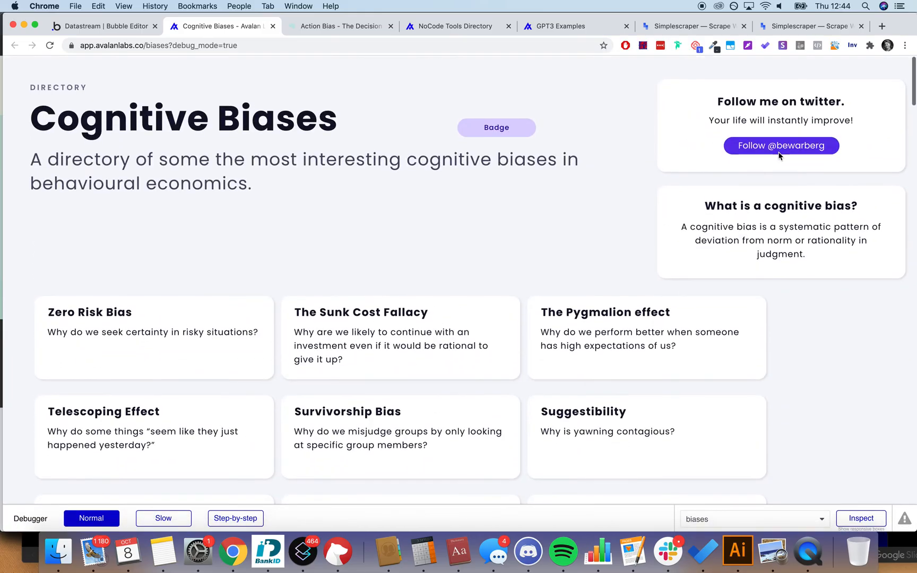
pyautogui.scroll(-5, 411, 177)
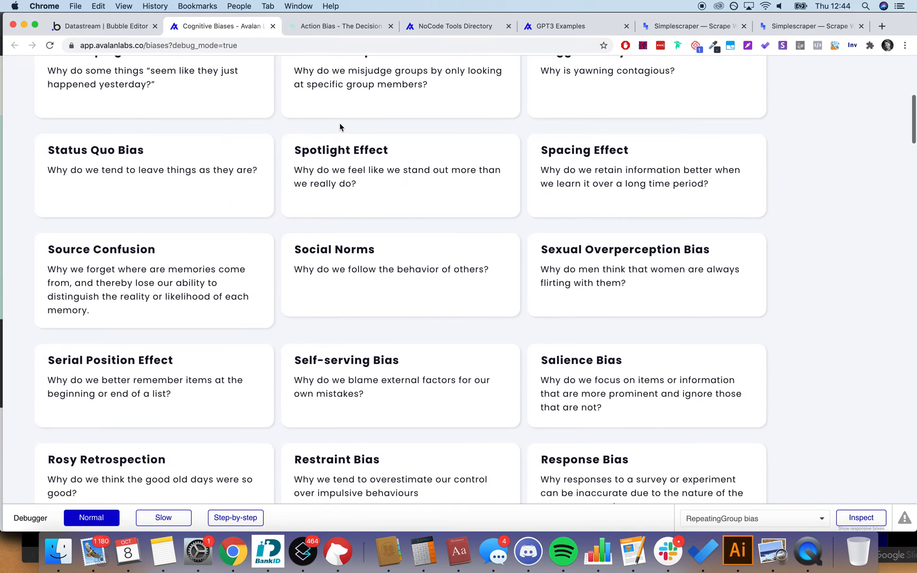
# Step: Check the Spotlight Effect and Zero Risk Bias cards' title and description text
pyautogui.tripleClick(339, 153)
pyautogui.tripleClick(357, 171)
pyautogui.click(786, 227)
pyautogui.scroll(-5, 785, 223)
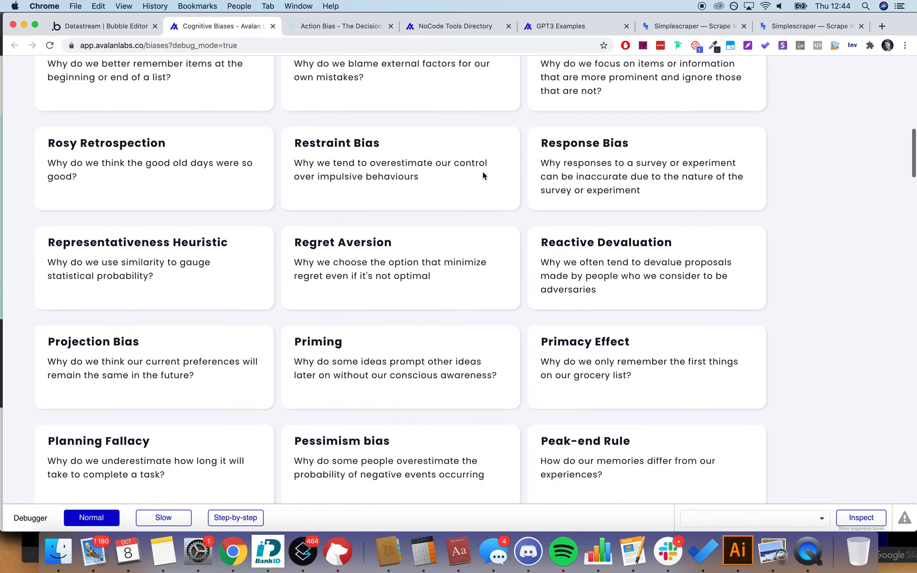
pyautogui.scroll(12, 483, 175)
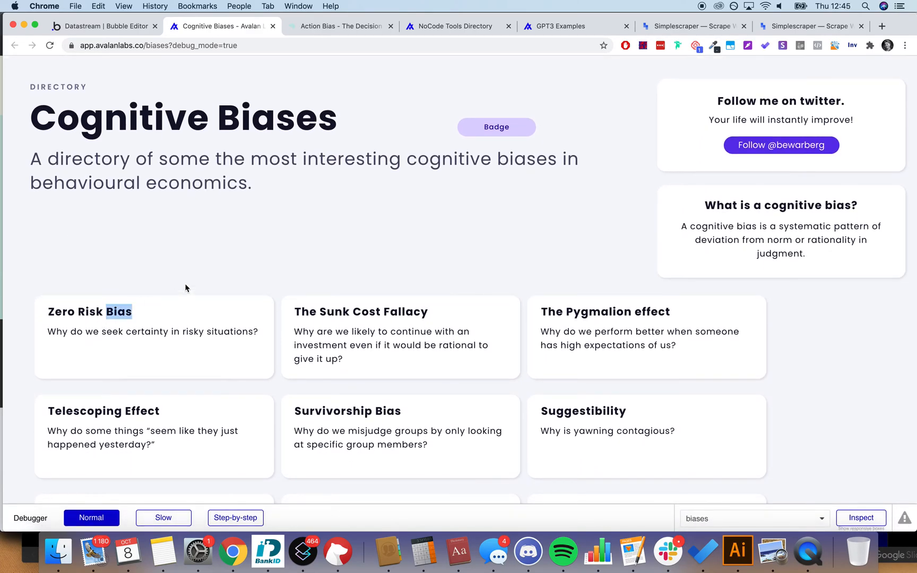
pyautogui.tripleClick(187, 329)
pyautogui.click(311, 265)
pyautogui.click(340, 30)
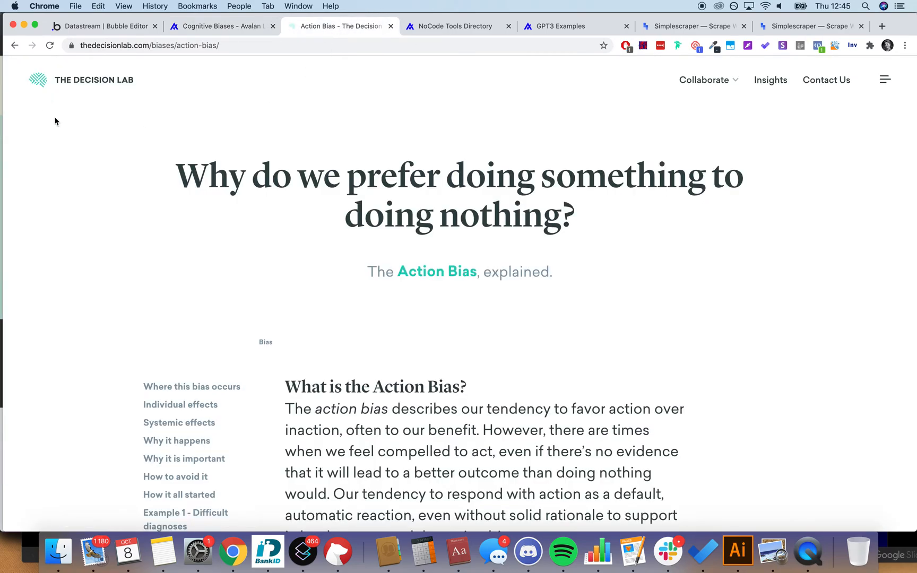
pyautogui.click(216, 27)
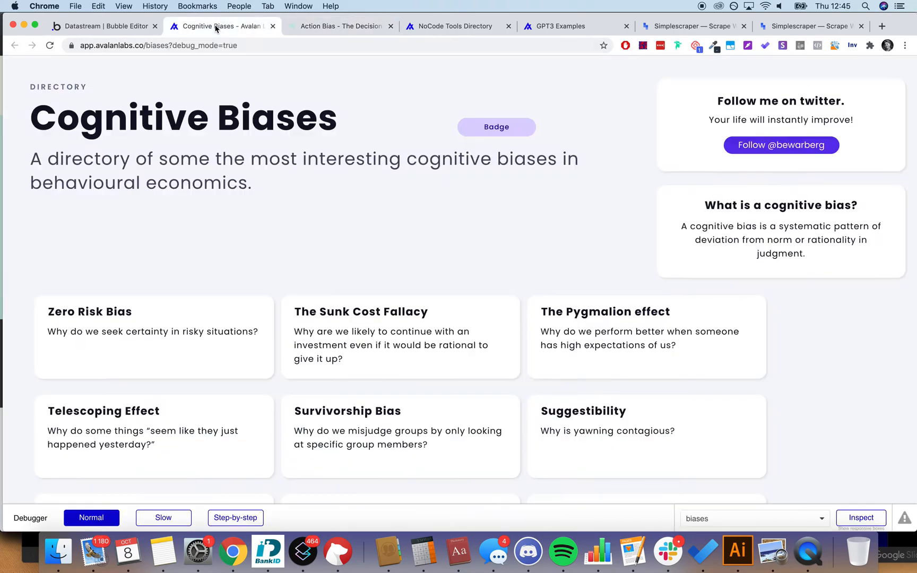
pyautogui.click(360, 29)
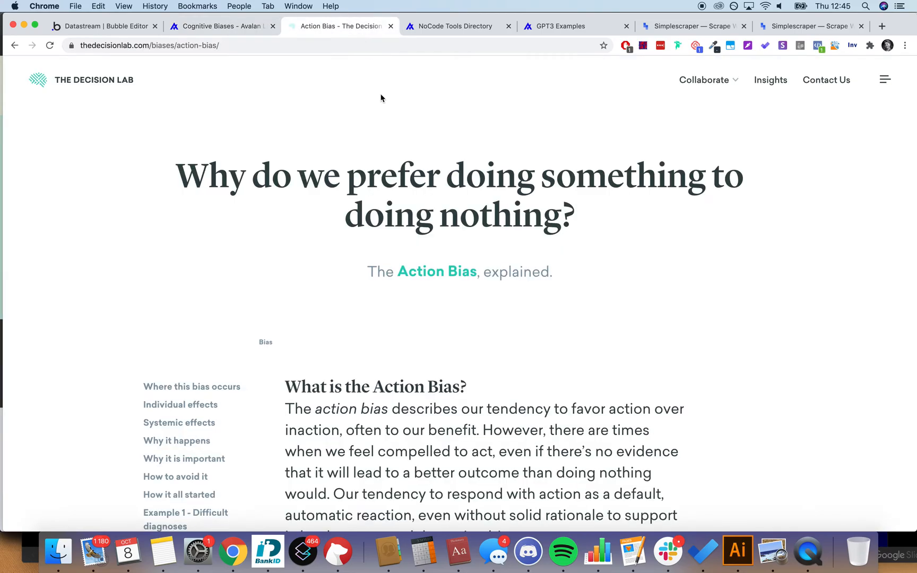
pyautogui.scroll(-2, 430, 263)
pyautogui.scroll(-2, 422, 328)
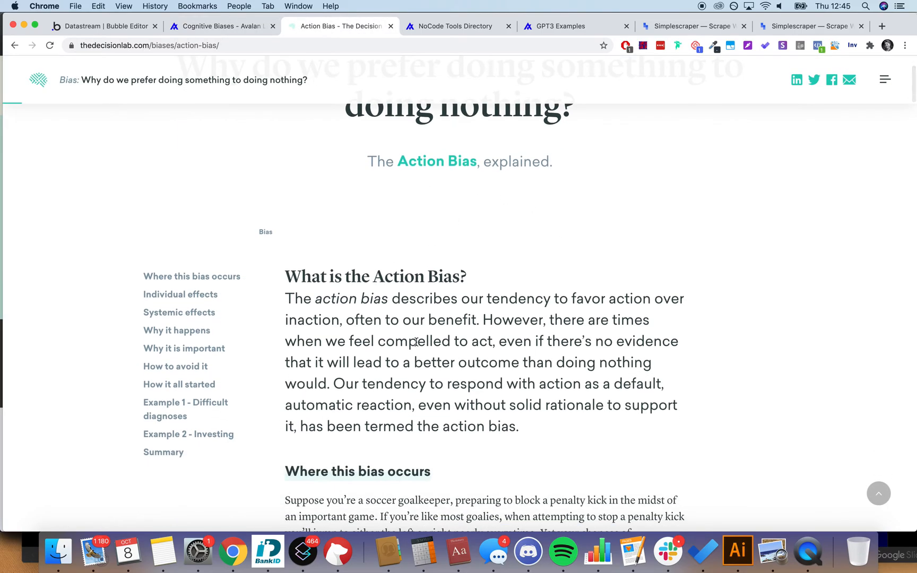
pyautogui.scroll(-10, 510, 295)
pyautogui.scroll(15, 510, 292)
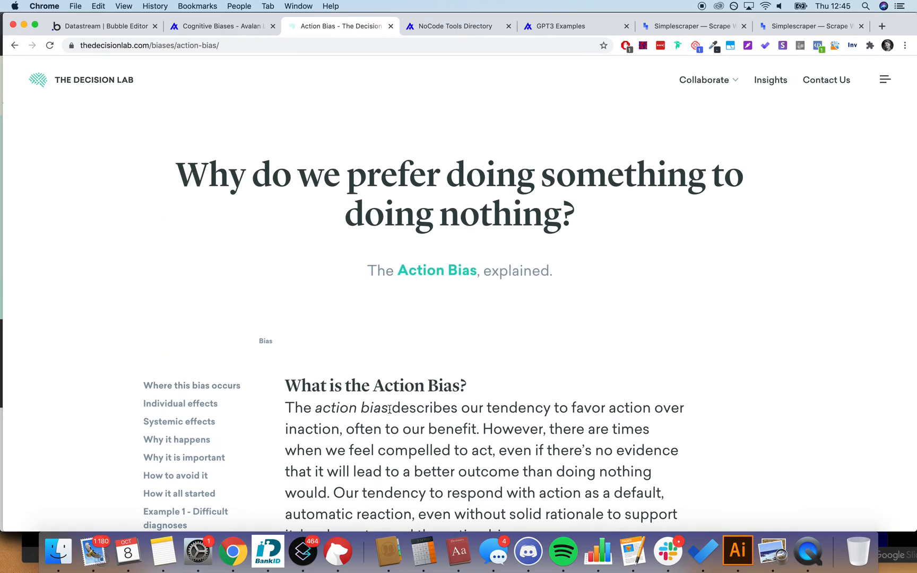
pyautogui.scroll(-5, 389, 414)
pyautogui.click(216, 26)
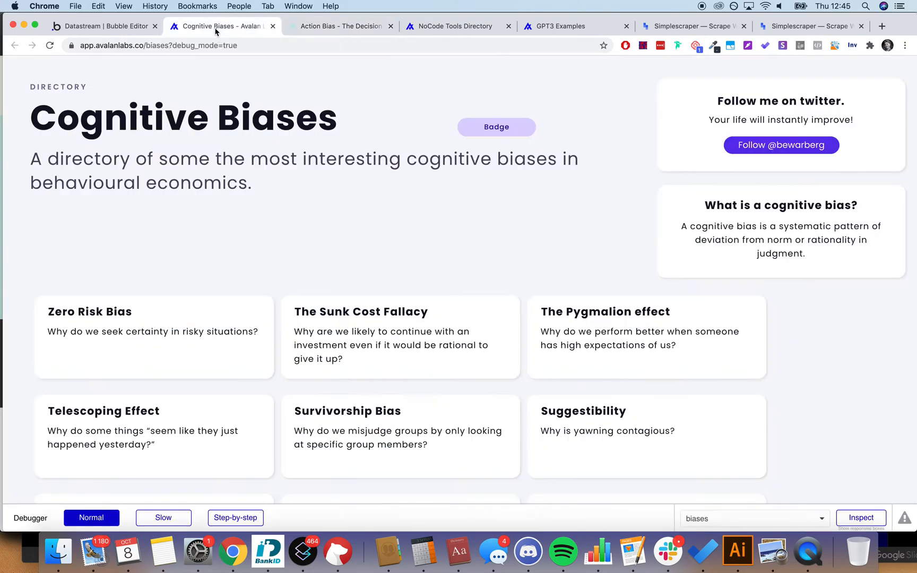
pyautogui.scroll(-3, 364, 374)
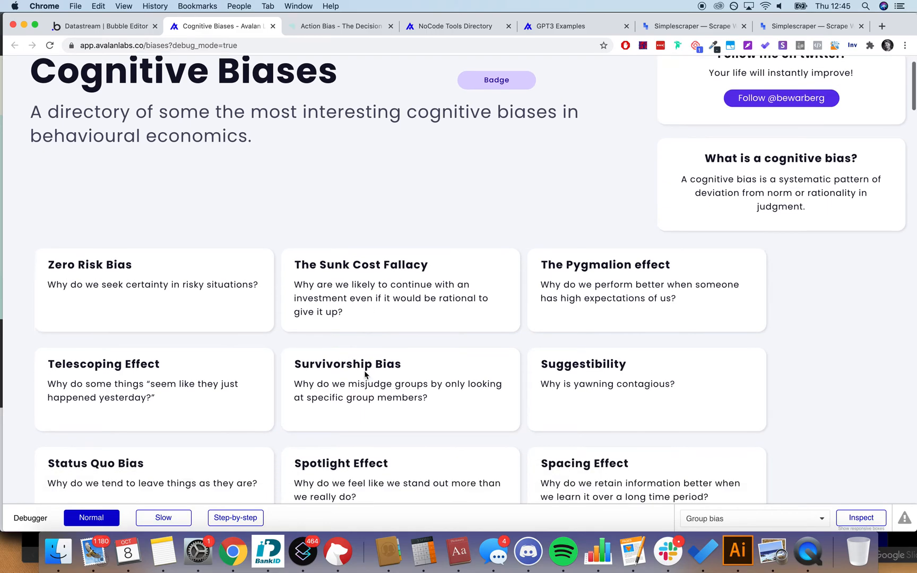
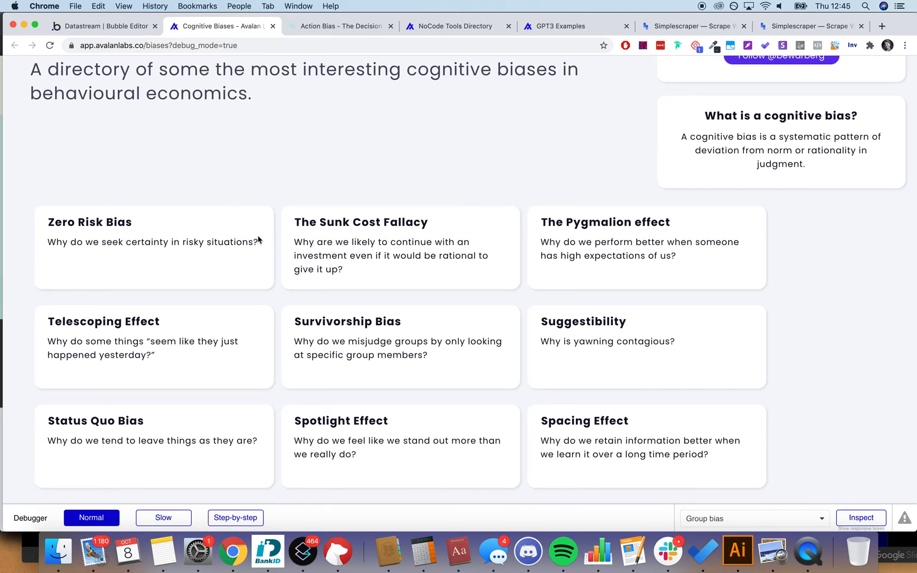
# Step: Glance at the Action Bias article, scroll the live directory back to the top, and return to the editor
pyautogui.click(353, 26)
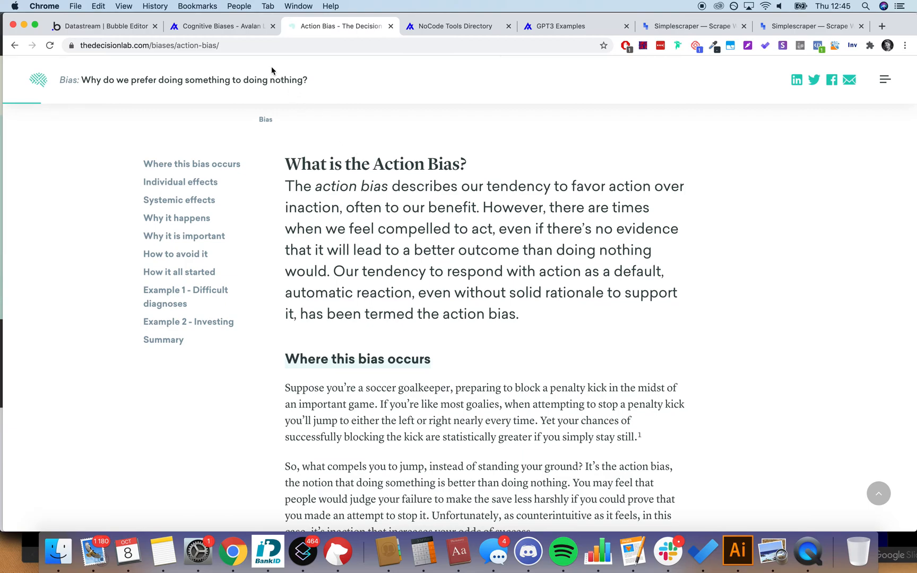
pyautogui.click(238, 26)
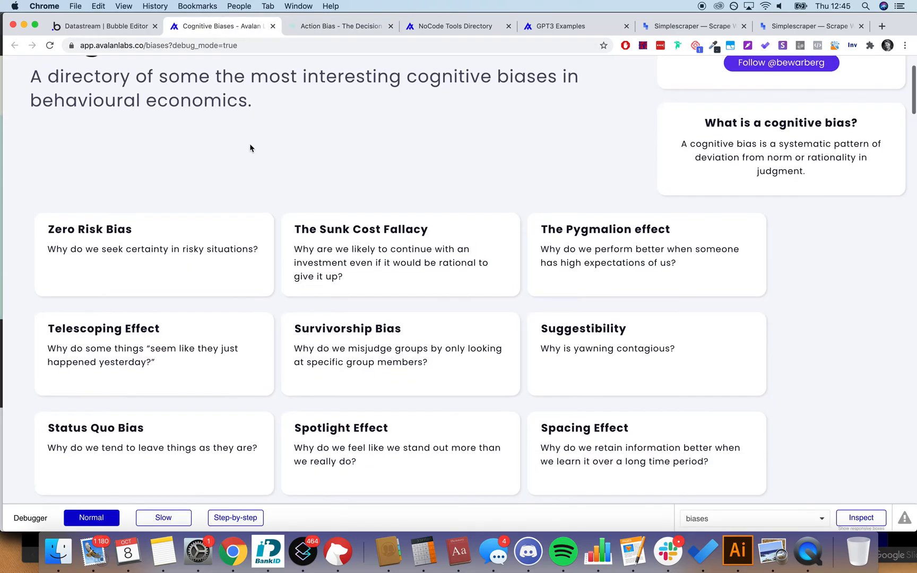
pyautogui.scroll(2, 249, 143)
pyautogui.scroll(1, 250, 144)
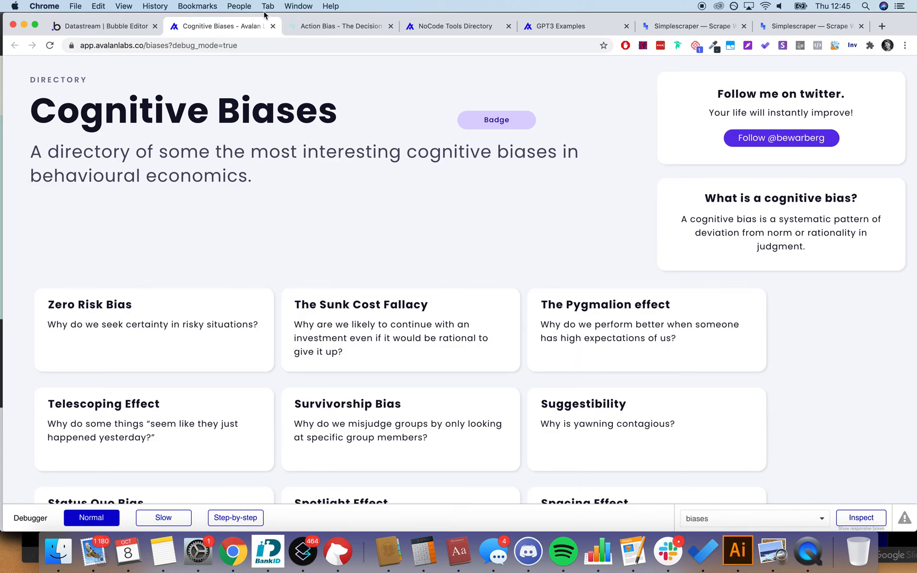
pyautogui.click(135, 27)
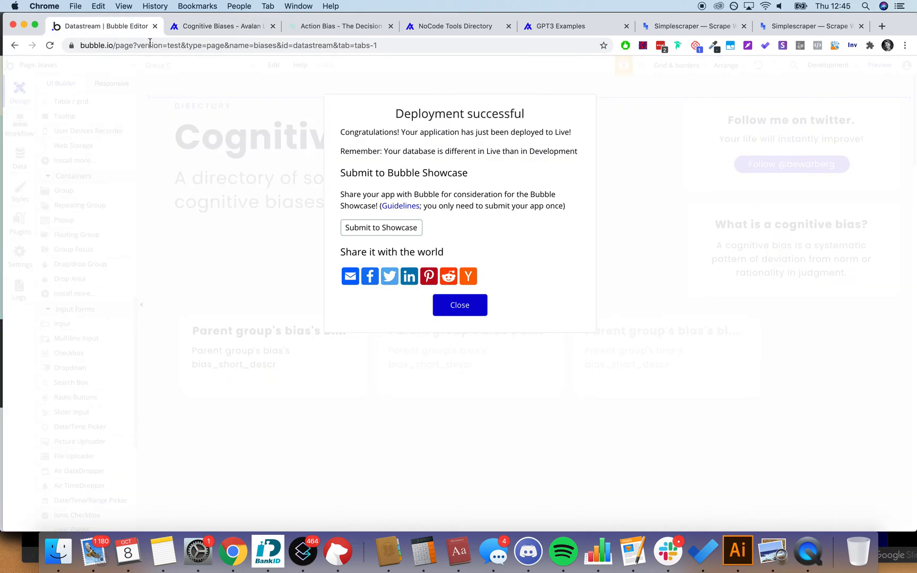
# Step: Dismiss the deployment message and copy the Search tools input from the nocode page
pyautogui.click(466, 317)
pyautogui.scroll(-3, 90, 204)
pyautogui.scroll(10, 88, 203)
pyautogui.scroll(3, 88, 203)
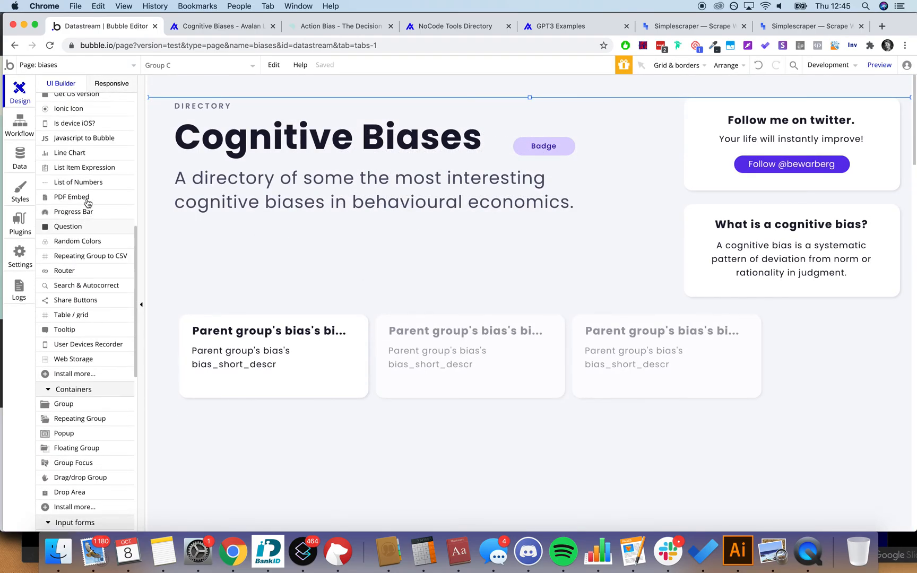
pyautogui.click(105, 66)
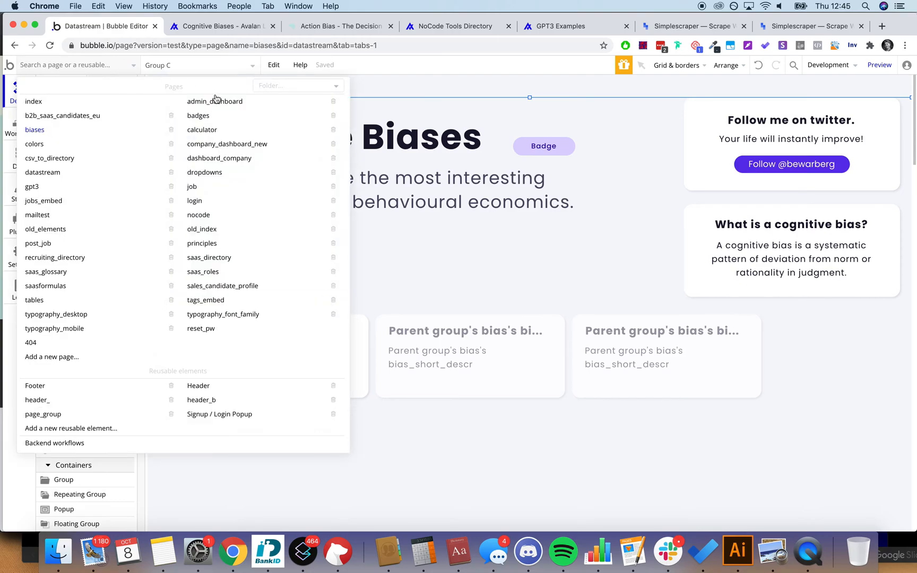
pyautogui.click(231, 216)
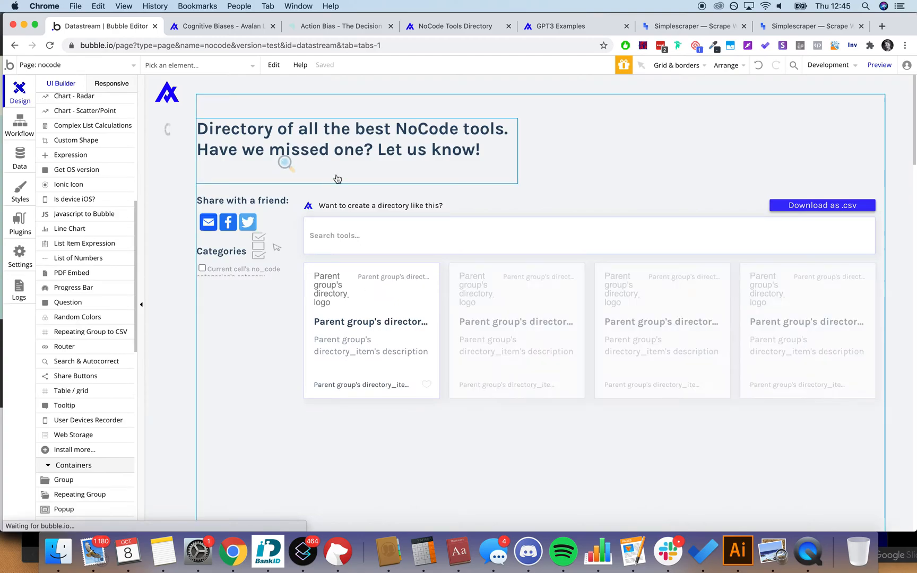
pyautogui.click(435, 238)
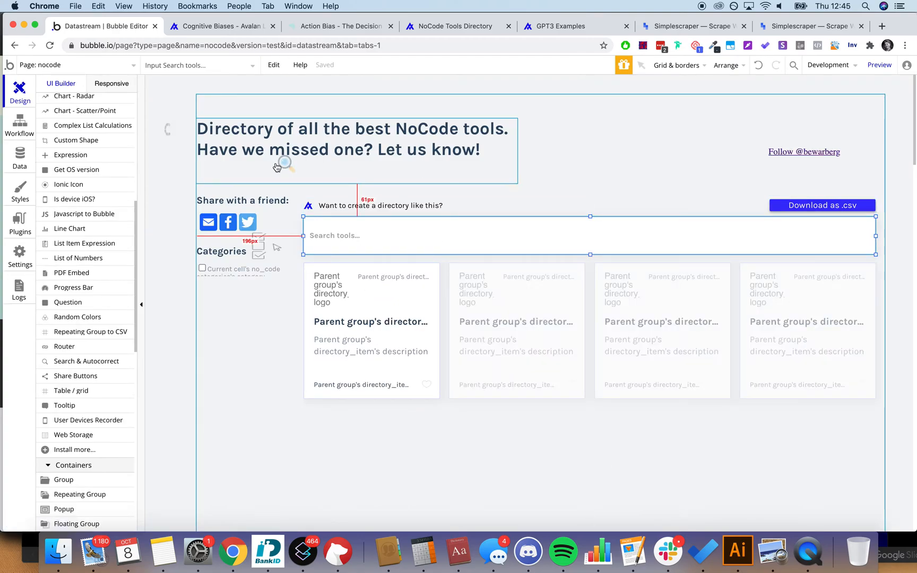
# Step: Paste the input onto the biases page below the subtitle and resize it to 891 by 84 px
pyautogui.click(93, 66)
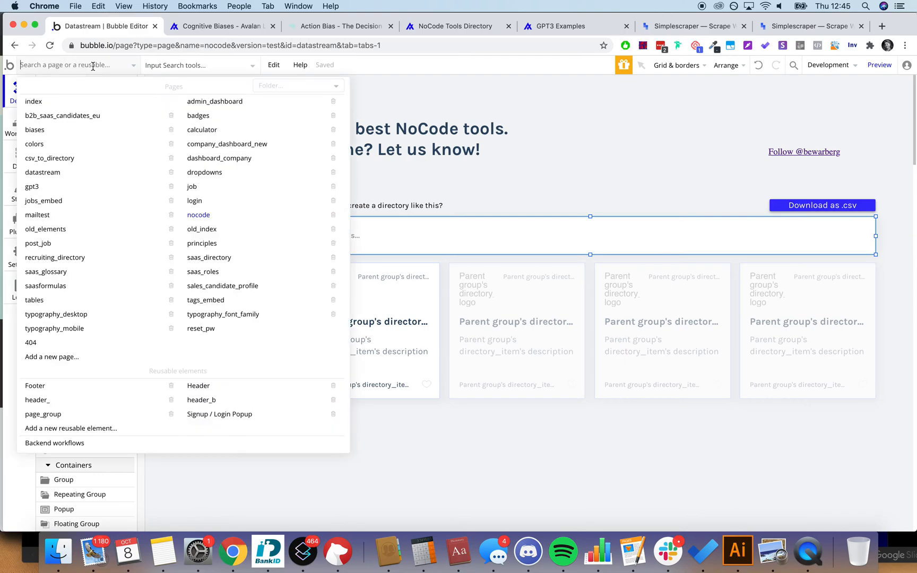
pyautogui.click(80, 131)
pyautogui.click(378, 272)
pyautogui.press('cmd+v')
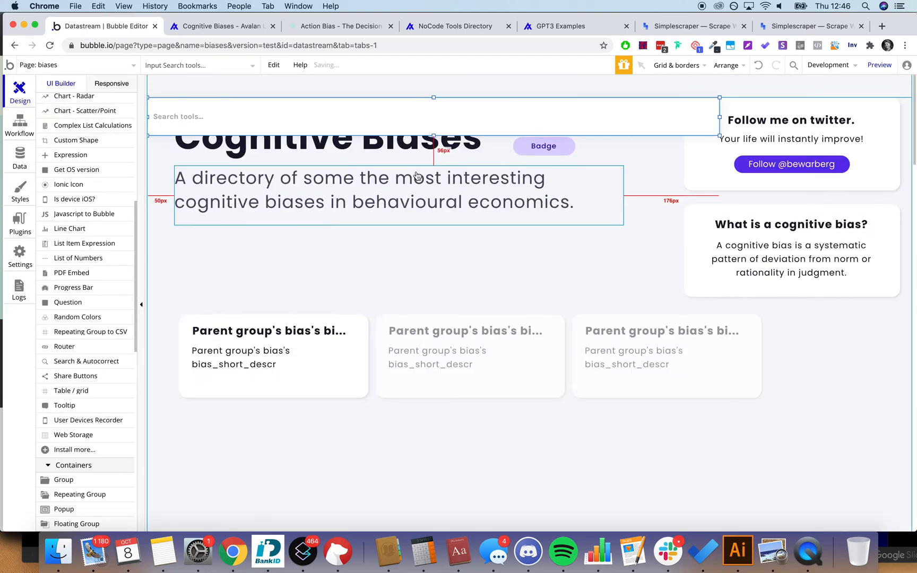
pyautogui.moveTo(424, 119); pyautogui.dragTo(455, 267)
pyautogui.moveTo(753, 282); pyautogui.dragTo(667, 291)
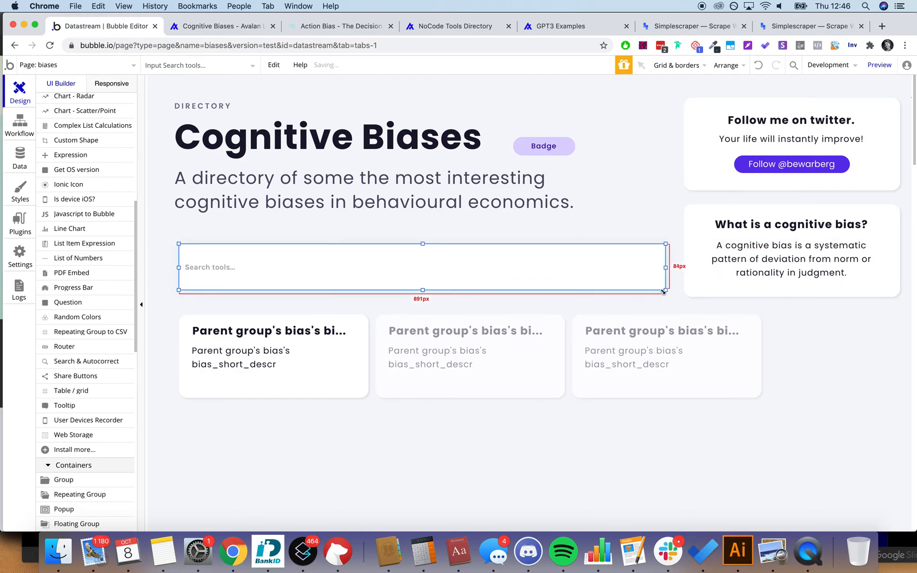
# Step: Copy the first bias card's formatting and paste it onto the search input
pyautogui.click(366, 320)
pyautogui.rightClick(365, 321)
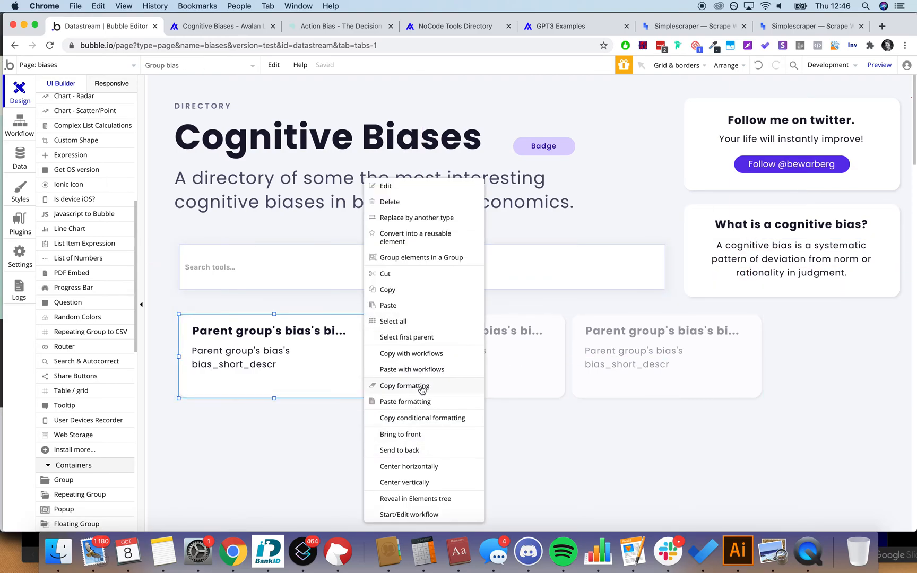
pyautogui.click(420, 386)
pyautogui.click(392, 267)
pyautogui.rightClick(392, 266)
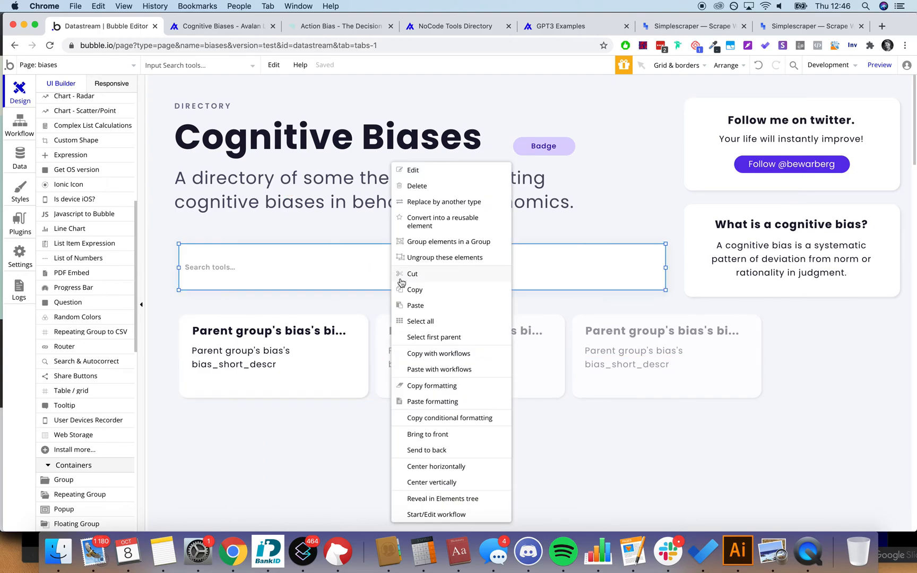
pyautogui.click(439, 403)
# Step: Set the search input's font to Poppins (700) at size 16
pyautogui.click(347, 185)
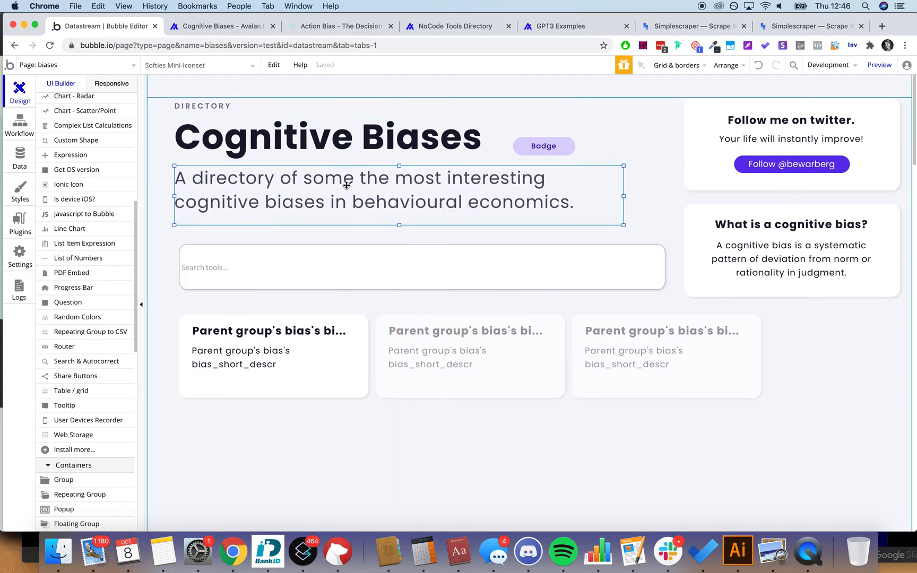
pyautogui.doubleClick(347, 185)
pyautogui.click(251, 244)
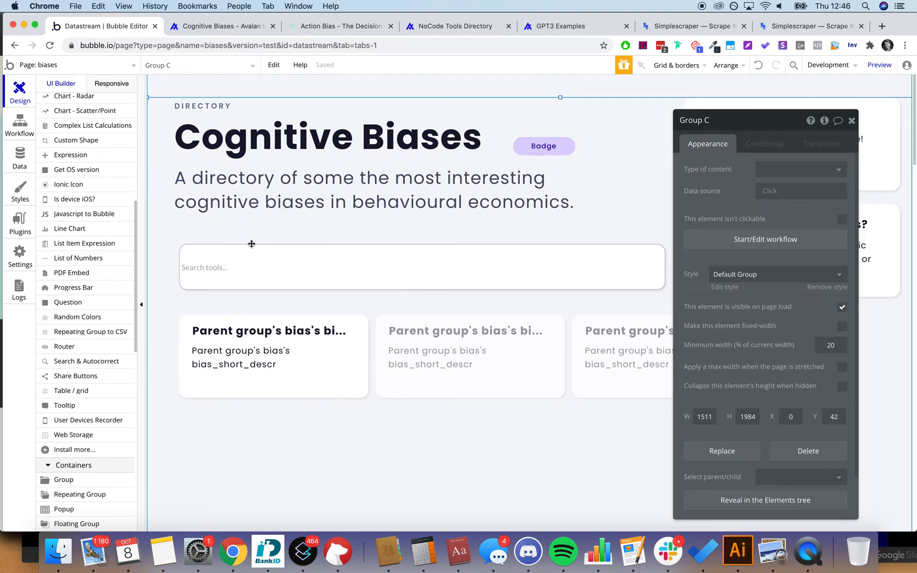
pyautogui.click(248, 262)
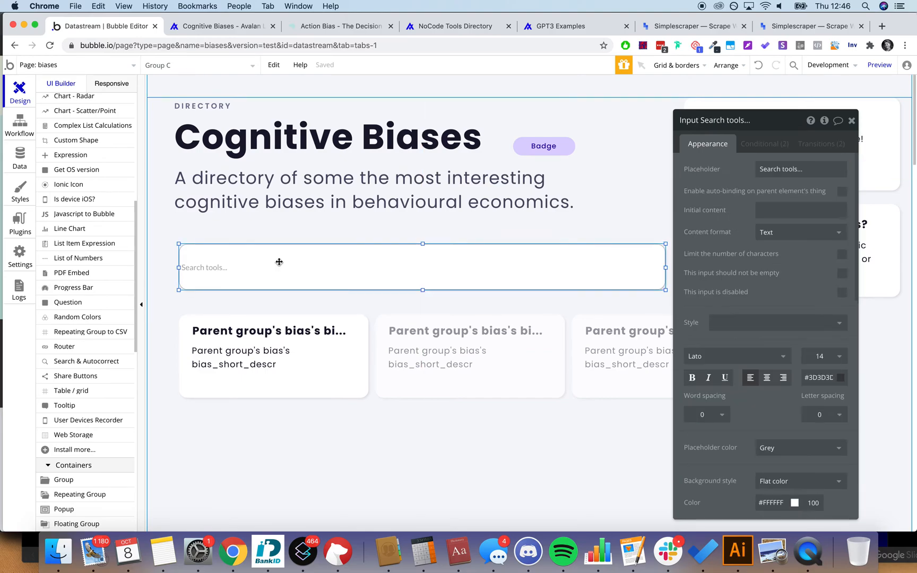
pyautogui.click(763, 359)
pyautogui.write('pop')
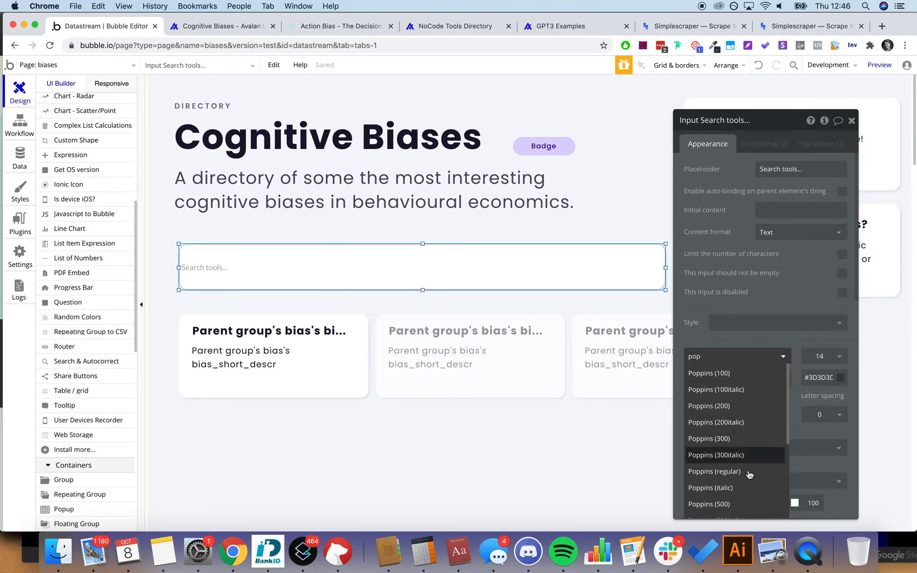
pyautogui.scroll(-2, 743, 483)
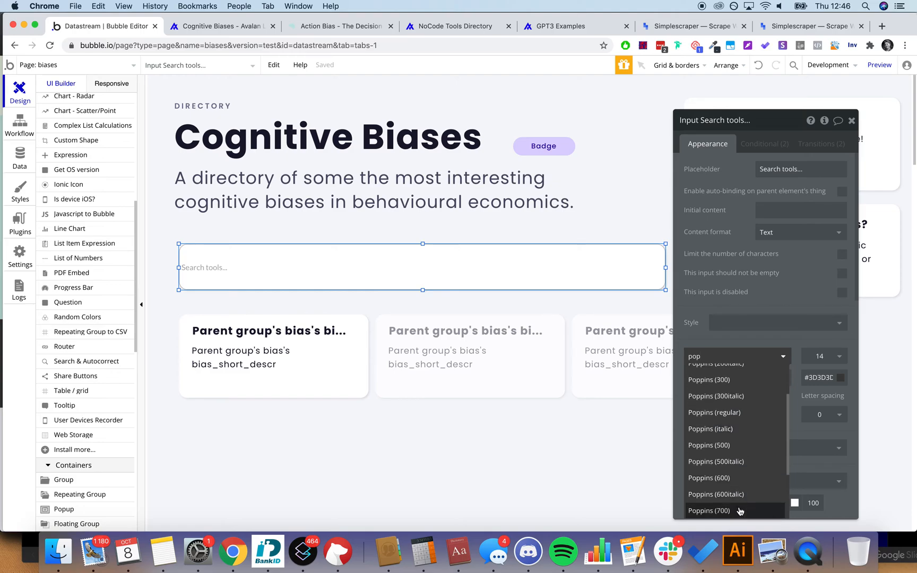
pyautogui.click(739, 511)
pyautogui.doubleClick(822, 356)
pyautogui.write('16')
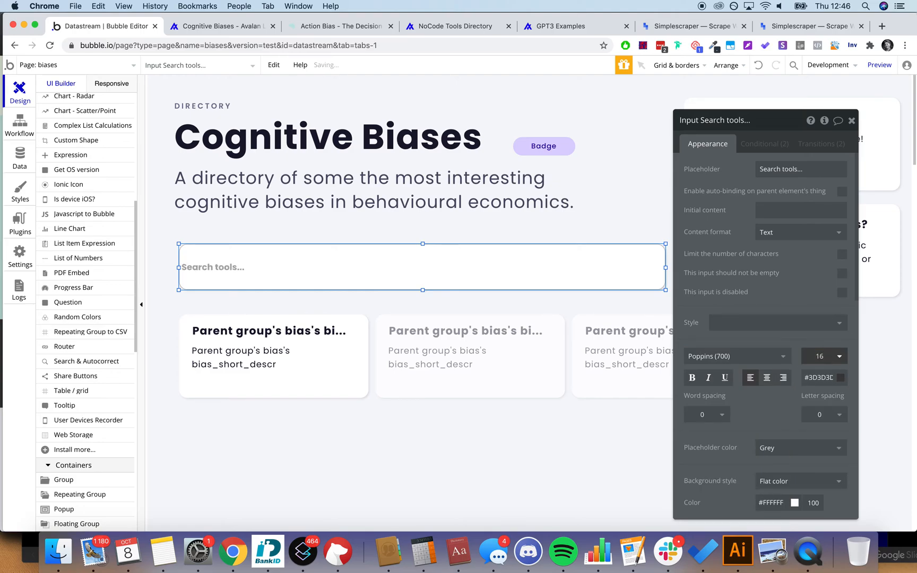
# Step: Give the search input the subtitle's text colour, #4E4A66
pyautogui.click(464, 212)
pyautogui.click(821, 432)
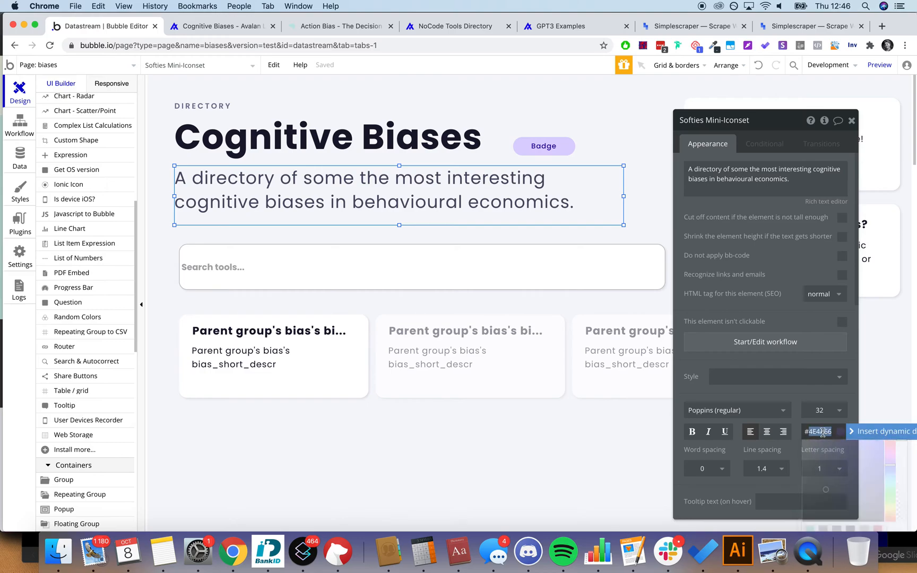
pyautogui.click(487, 255)
pyautogui.click(822, 377)
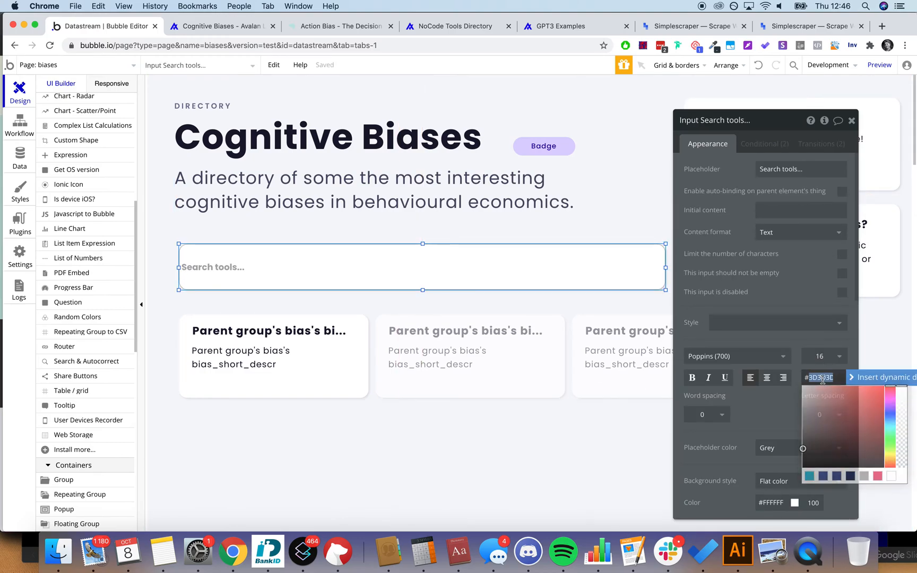
pyautogui.click(871, 124)
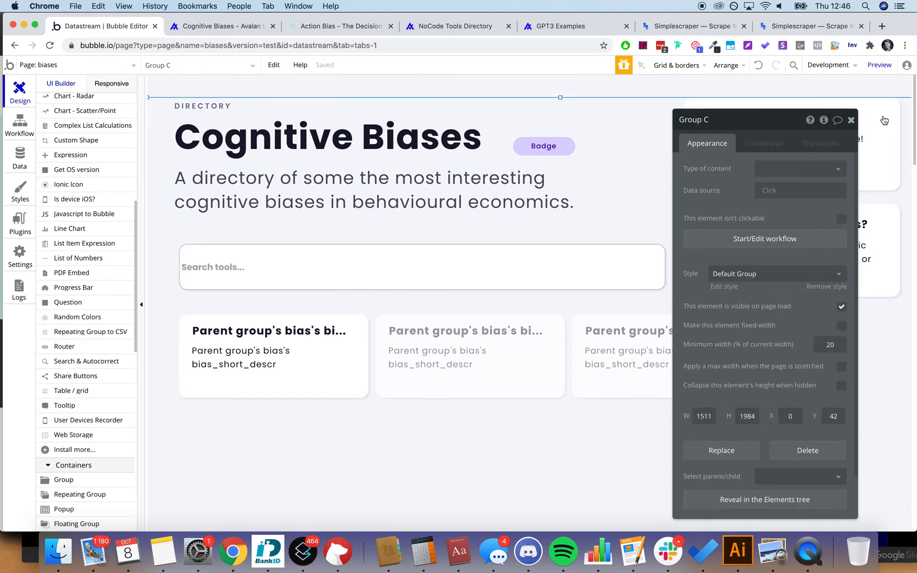
pyautogui.click(851, 120)
# Step: Set the search input's border style to None
pyautogui.scroll(-1, 891, 341)
pyautogui.doubleClick(618, 236)
pyautogui.scroll(-5, 738, 310)
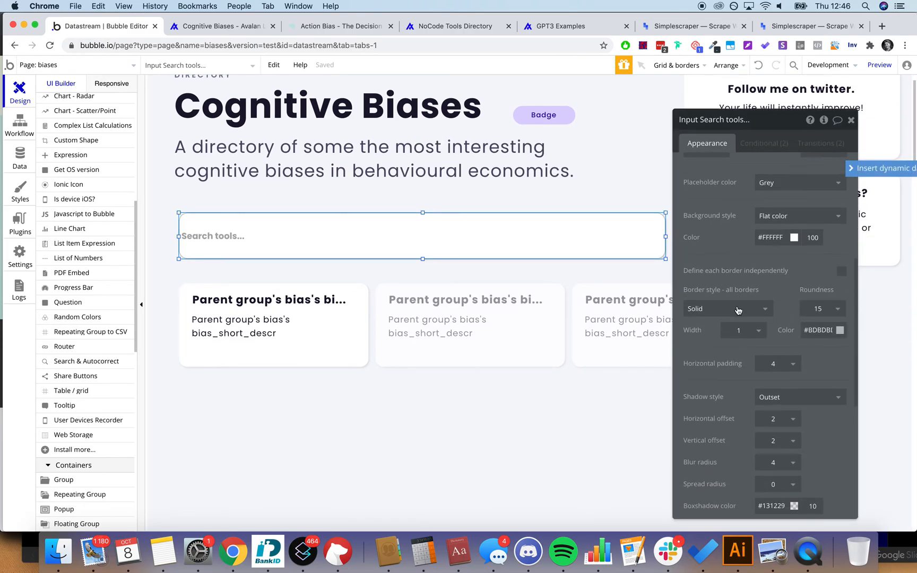
pyautogui.click(738, 309)
pyautogui.click(705, 322)
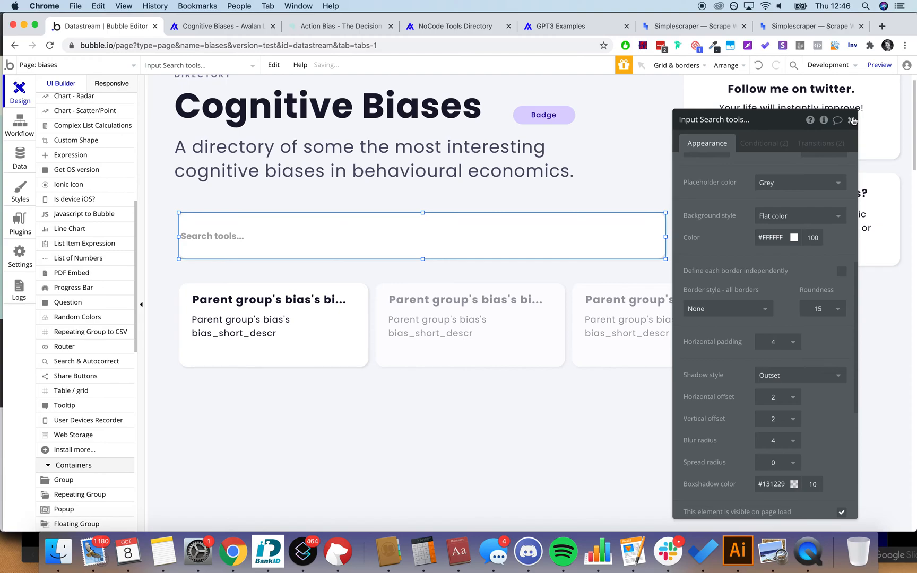
pyautogui.click(851, 121)
pyautogui.click(889, 377)
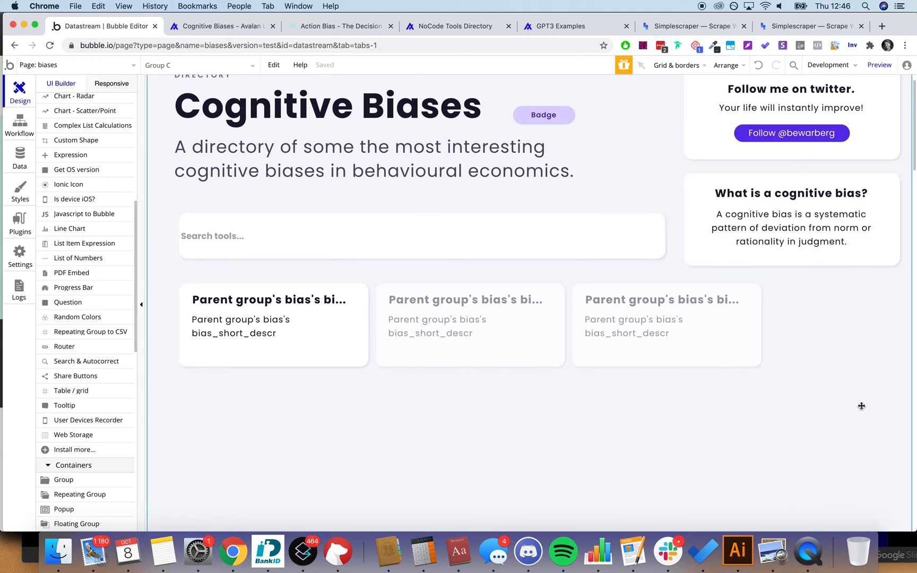
# Step: Raise the search input's horizontal padding from 4 to 10
pyautogui.scroll(1, 861, 406)
pyautogui.doubleClick(495, 280)
pyautogui.scroll(-5, 763, 340)
pyautogui.click(773, 422)
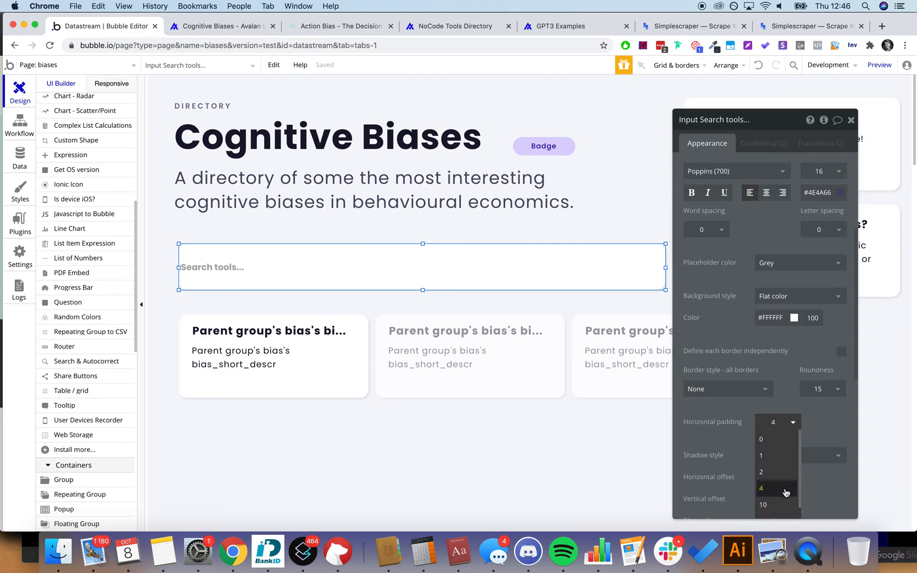
pyautogui.click(776, 504)
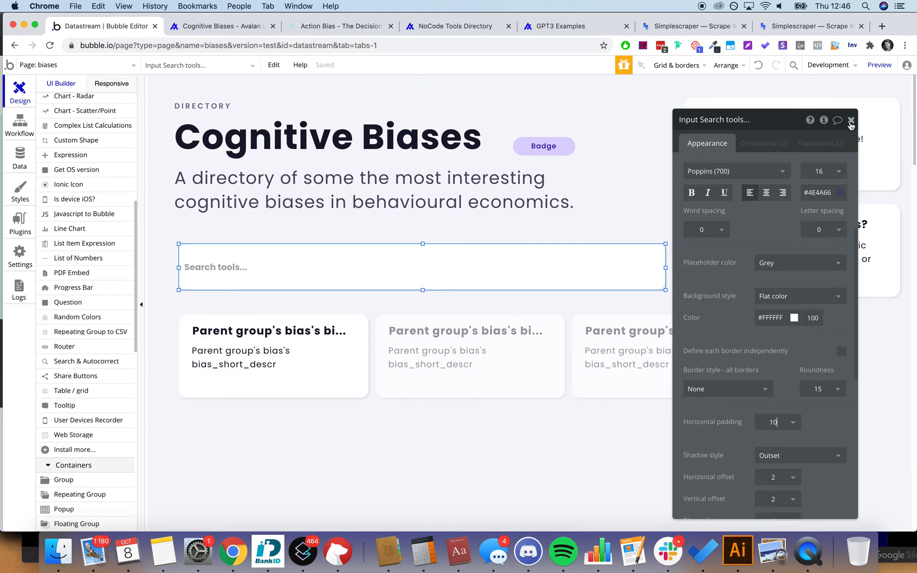
pyautogui.click(851, 122)
pyautogui.doubleClick(298, 266)
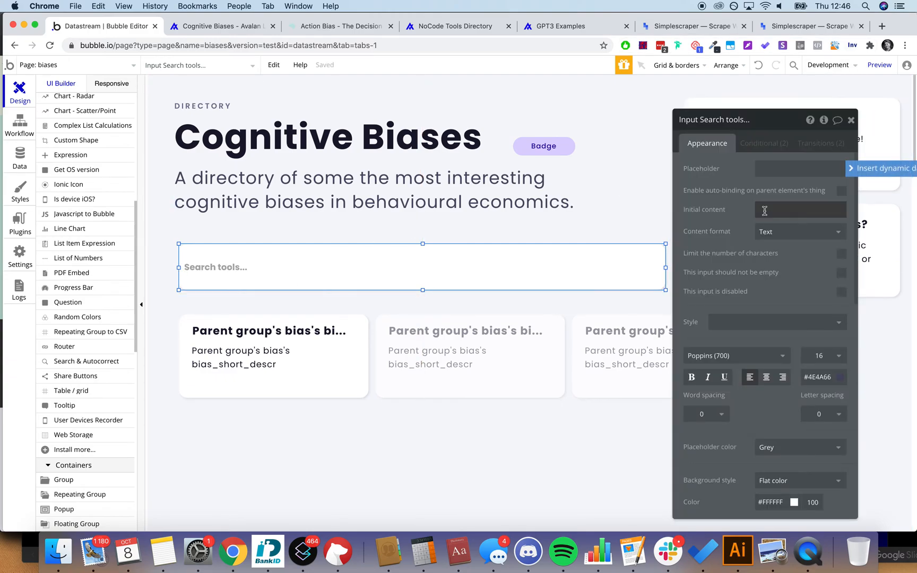
pyautogui.click(788, 169)
pyautogui.write('Search tools...')
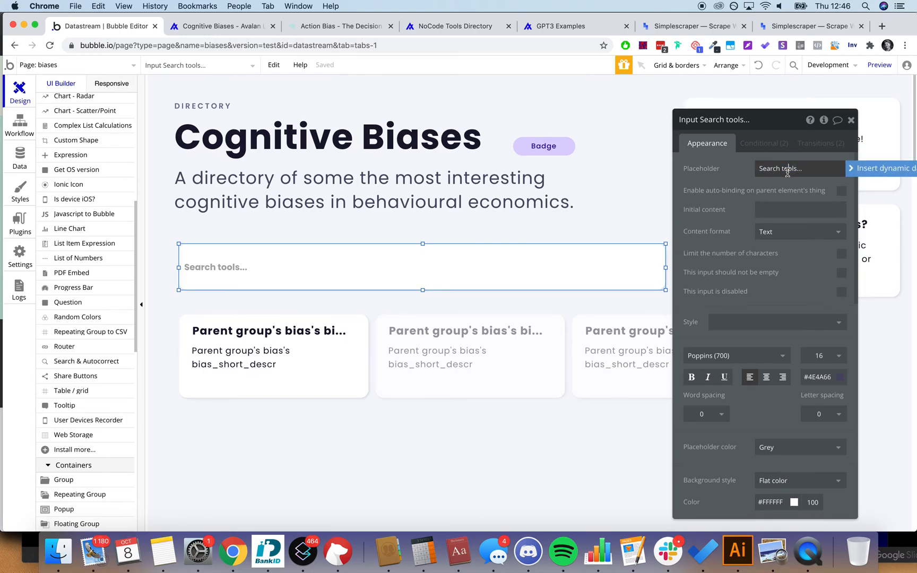
pyautogui.moveTo(780, 169); pyautogui.dragTo(802, 169)
pyautogui.write('biase')
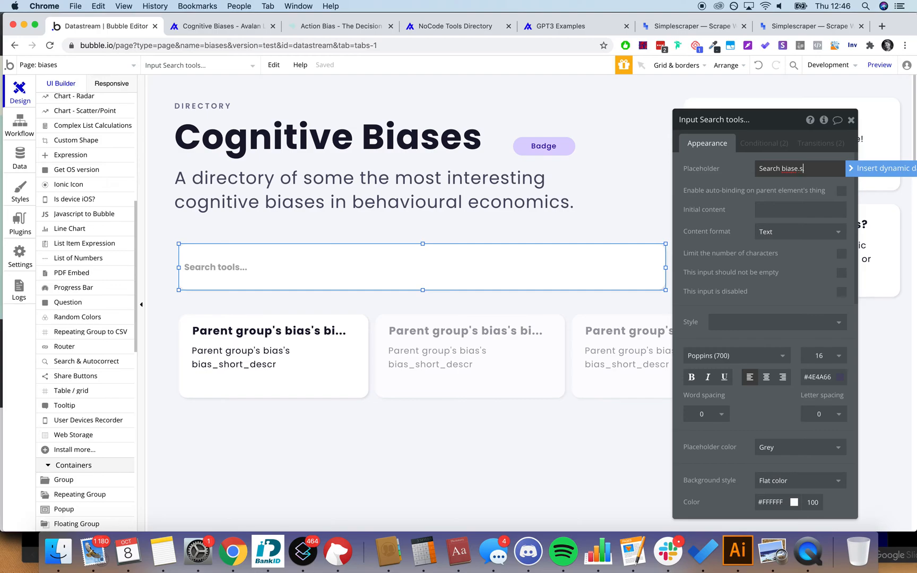
pyautogui.write('s...')
pyautogui.click(851, 122)
pyautogui.click(846, 410)
pyautogui.click(349, 278)
pyautogui.doubleClick(349, 279)
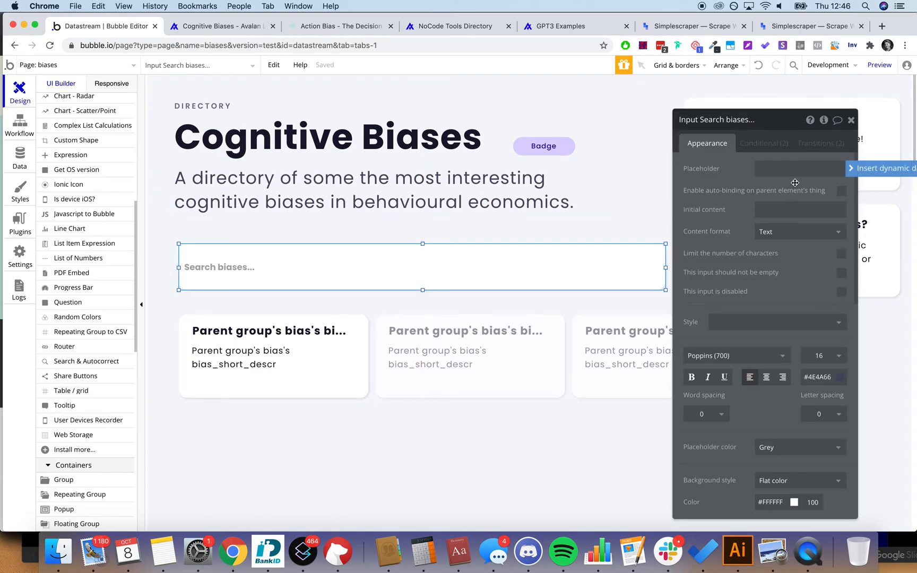
pyautogui.click(769, 144)
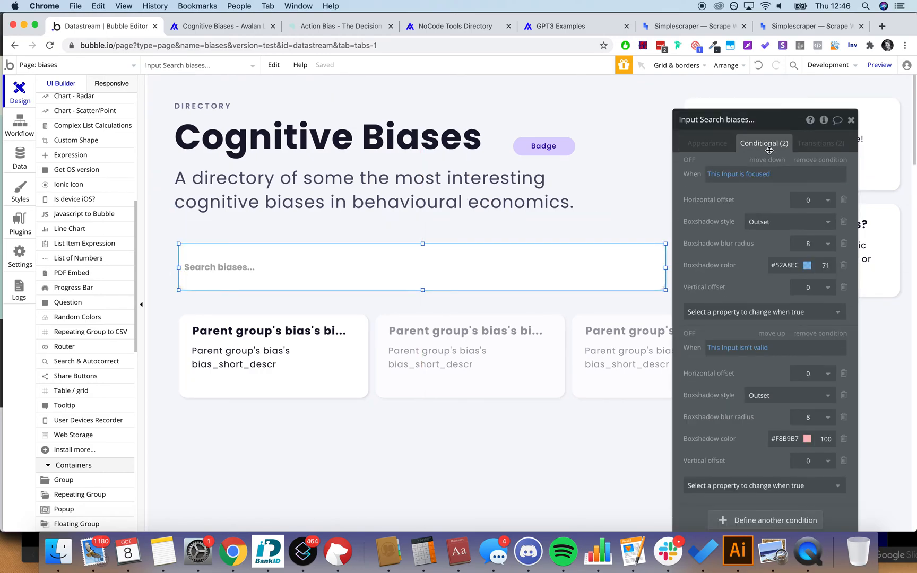
pyautogui.click(851, 120)
pyautogui.click(175, 302)
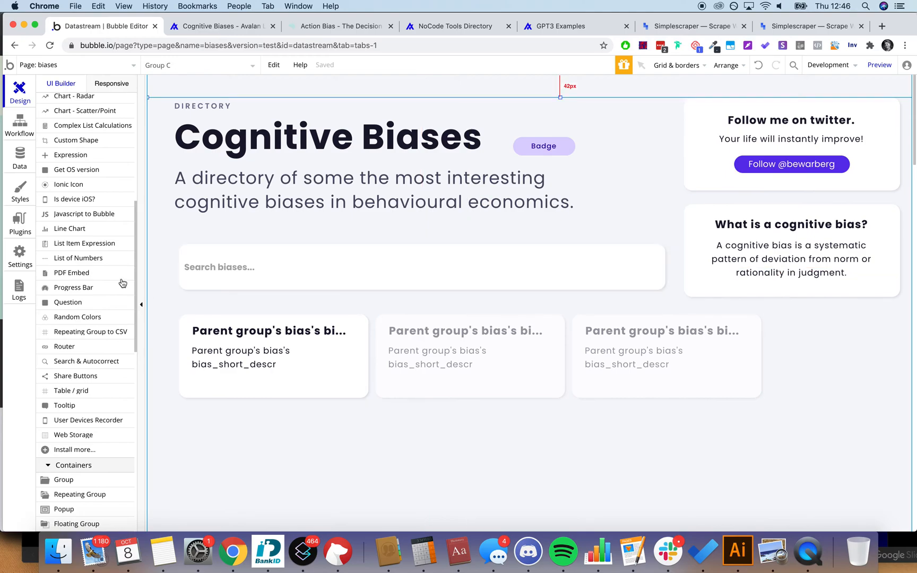
pyautogui.scroll(2, 120, 281)
pyautogui.click(20, 223)
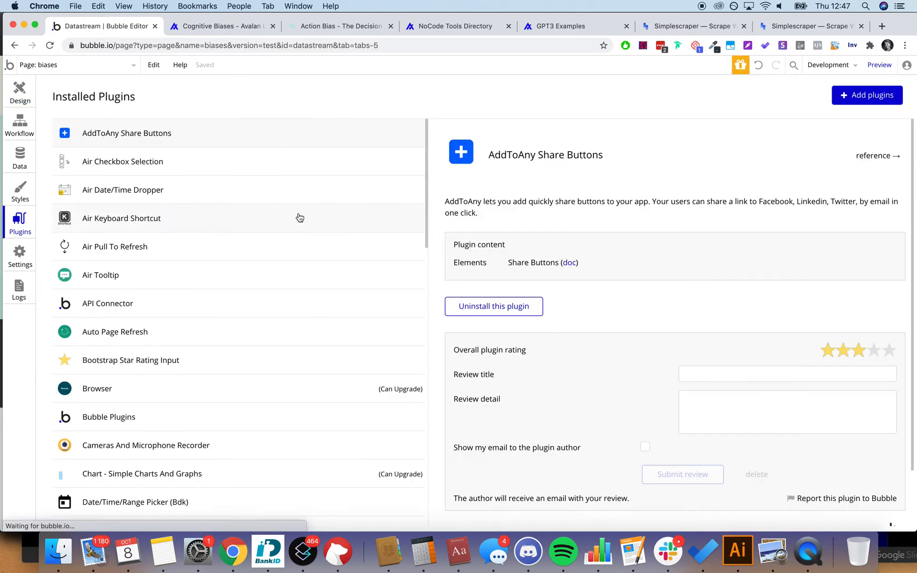
pyautogui.press('super+f')
pyautogui.write('fuzzy')
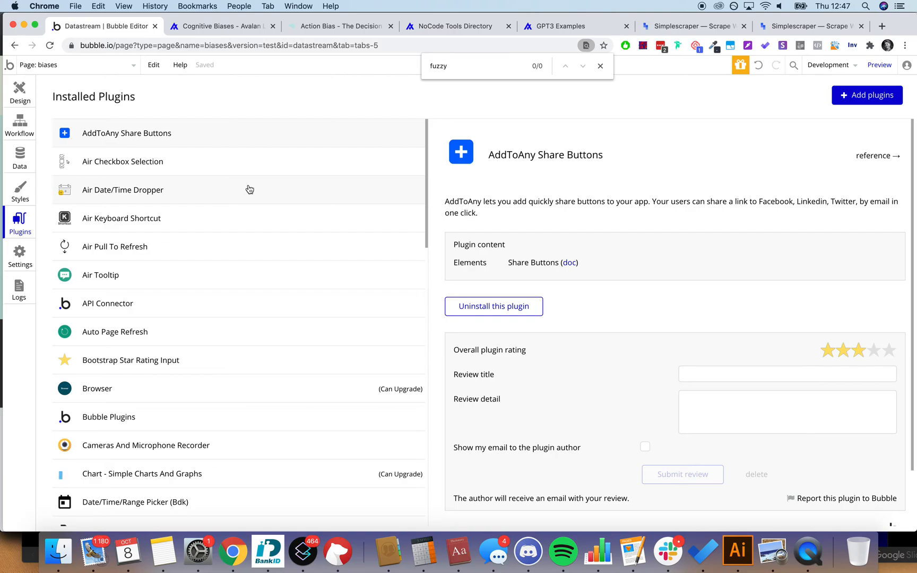
pyautogui.scroll(-15, 241, 223)
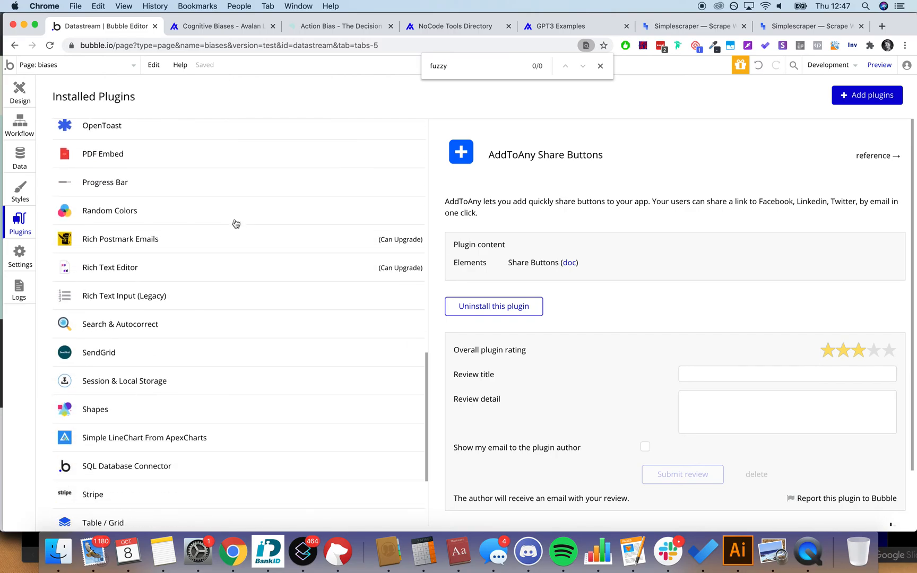
pyautogui.scroll(8, 164, 366)
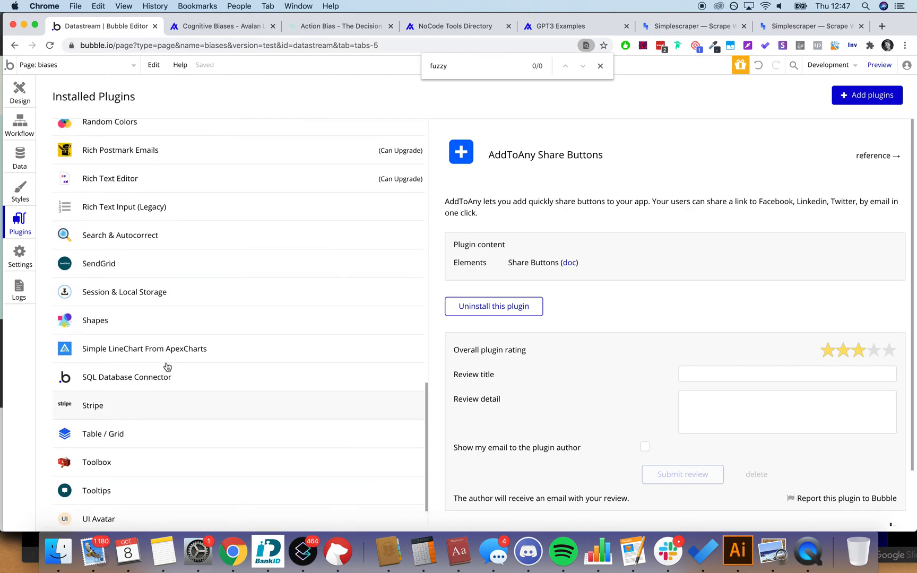
pyautogui.scroll(10, 167, 367)
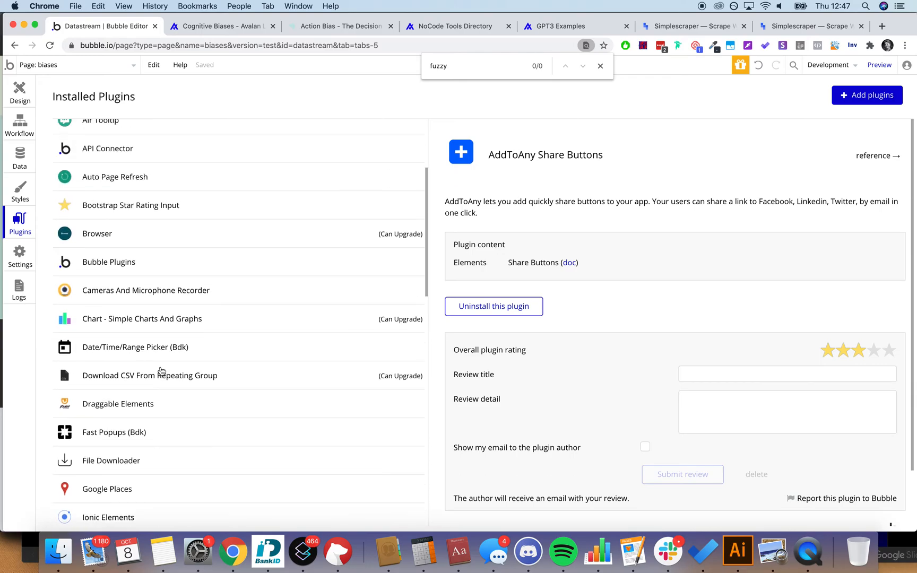
pyautogui.scroll(-10, 161, 371)
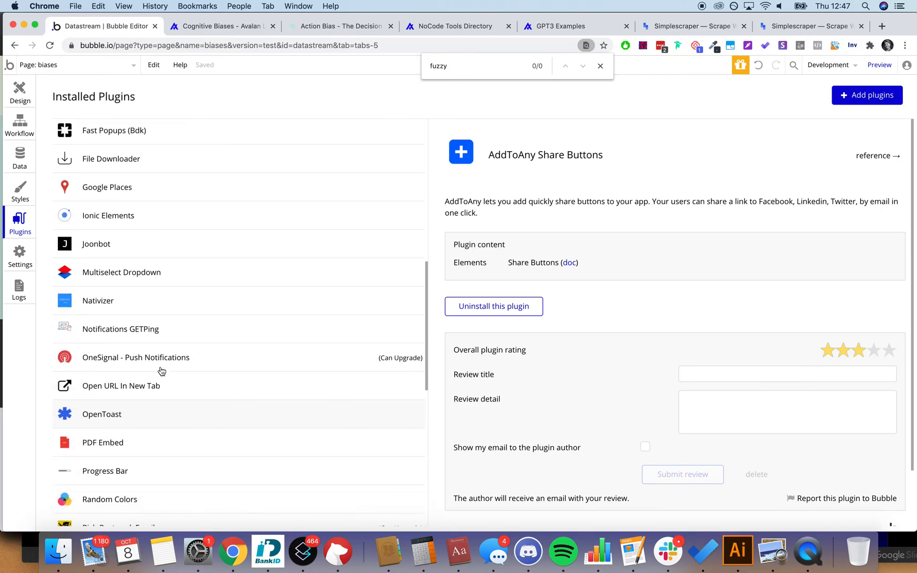
pyautogui.scroll(-3, 162, 371)
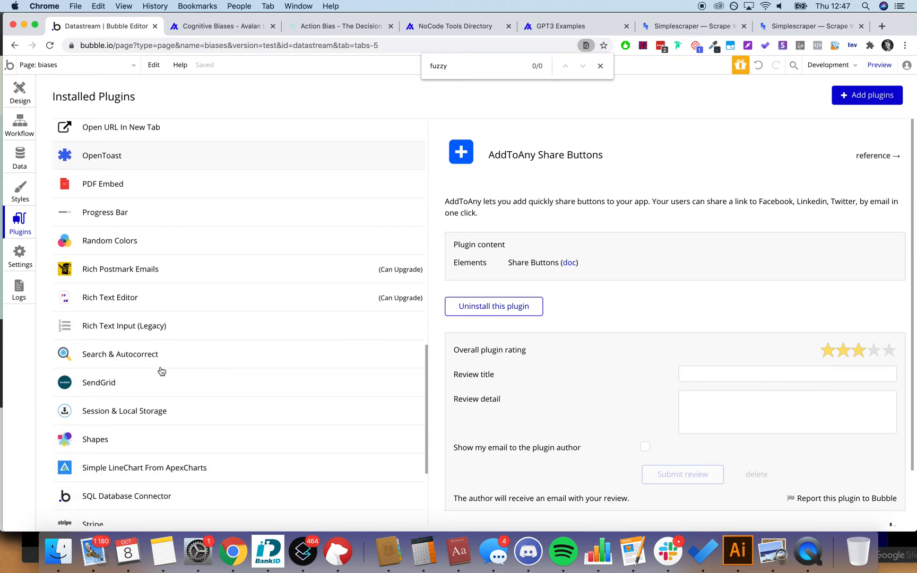
pyautogui.click(133, 360)
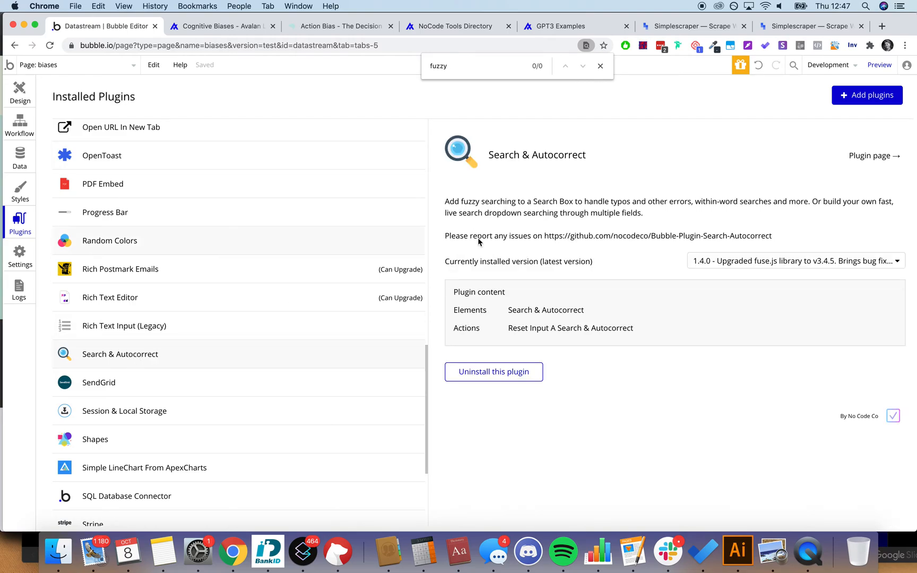
pyautogui.click(601, 66)
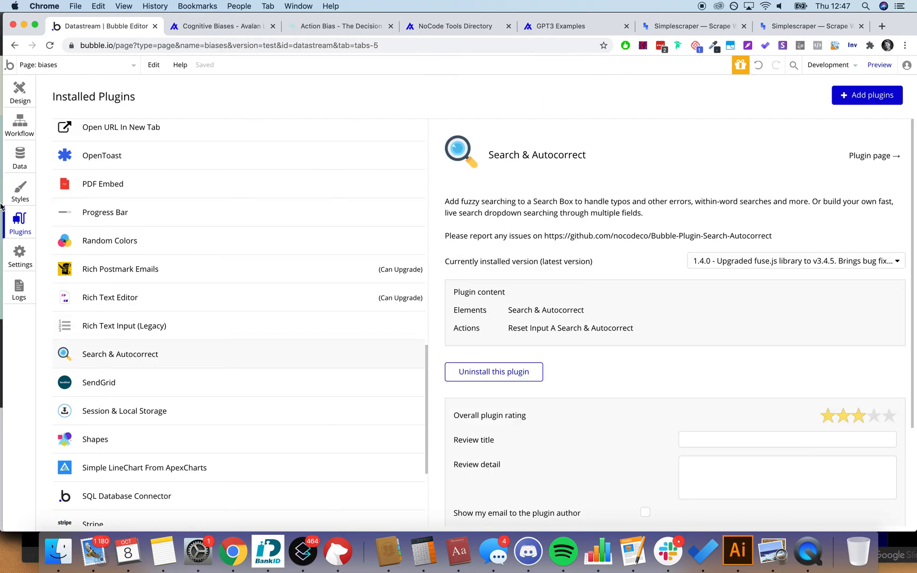
pyautogui.click(20, 101)
pyautogui.click(19, 229)
# Step: Find Search & Autocorrect in the UI Builder list and drop it above the search box's right end
pyautogui.click(21, 93)
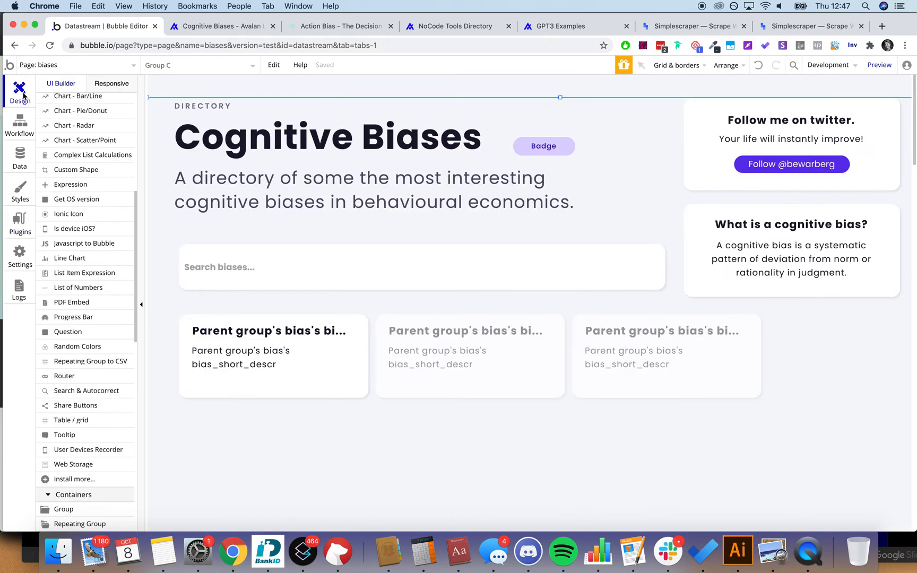
pyautogui.press('super+f')
pyautogui.write('search')
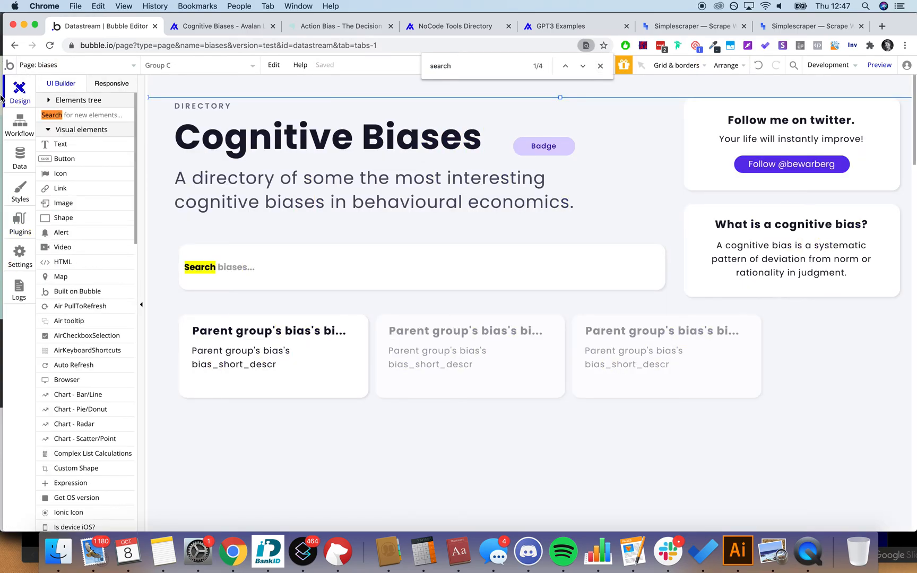
pyautogui.press('Return')
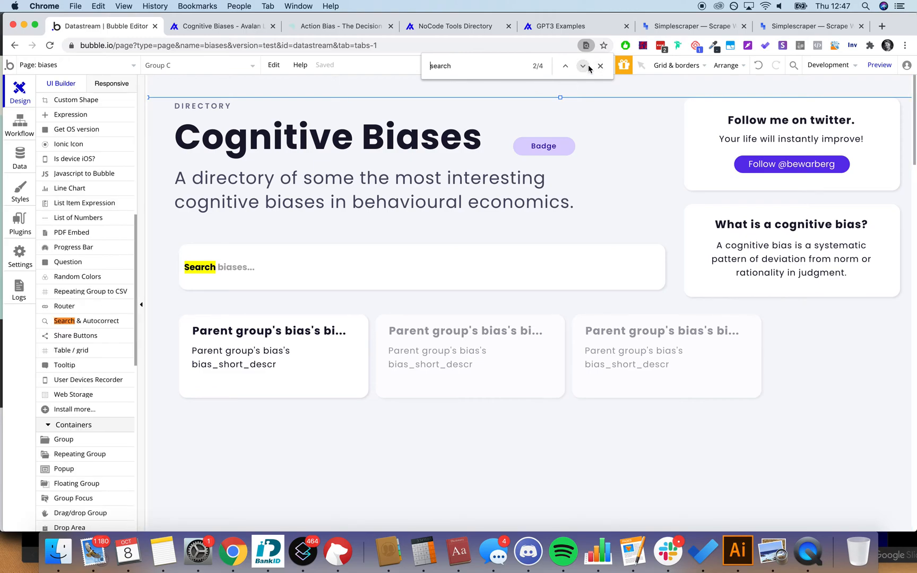
pyautogui.moveTo(94, 321); pyautogui.dragTo(611, 225)
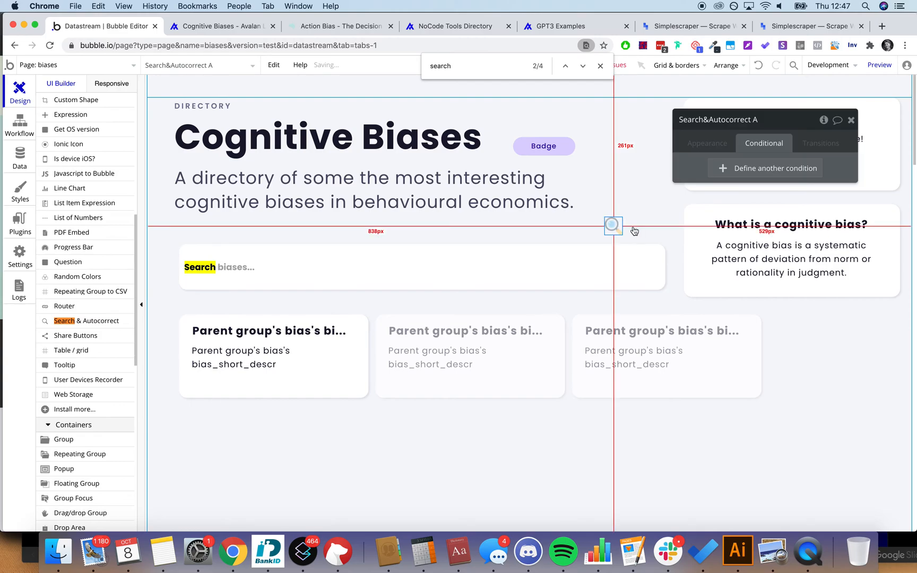
# Step: Set Search&Autocorrect A's data type to bias and its data source to Do a search for bias
pyautogui.click(776, 173)
pyautogui.write('bias')
pyautogui.click(774, 186)
pyautogui.click(771, 196)
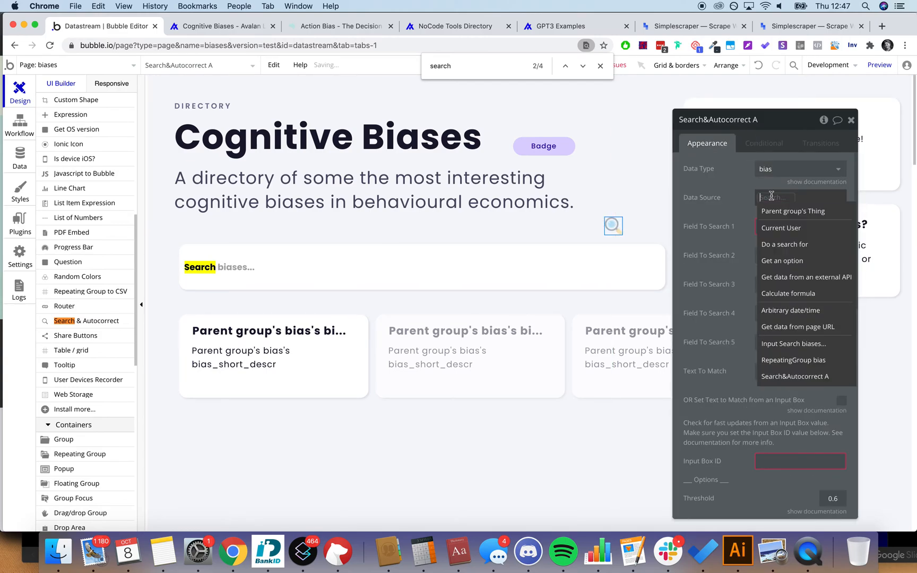
pyautogui.click(782, 245)
pyautogui.click(608, 145)
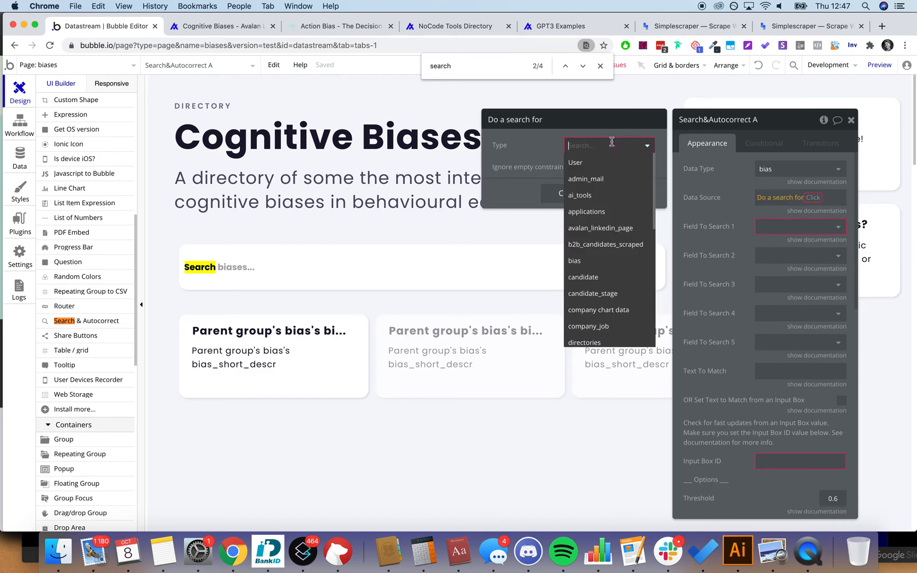
pyautogui.write('bias')
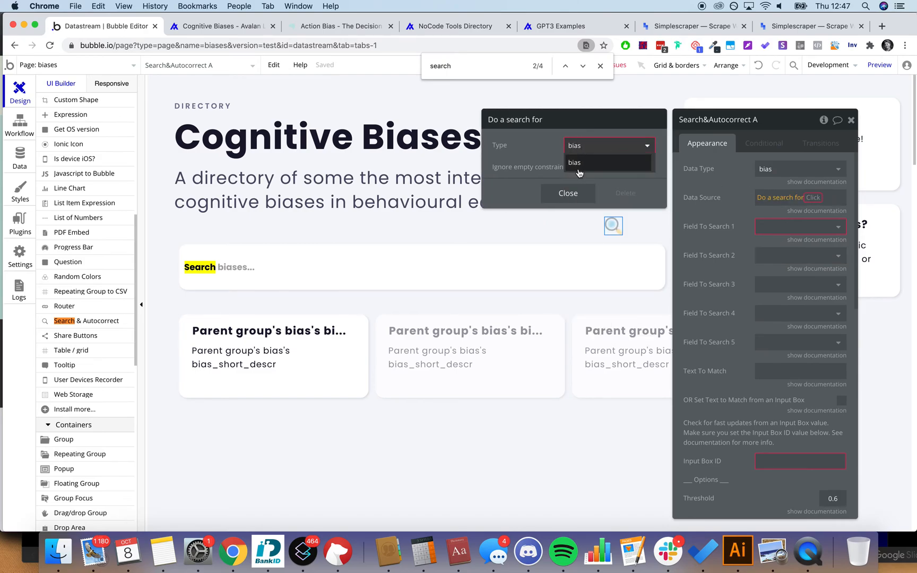
pyautogui.click(579, 164)
# Step: Set the fields to search to bias_name and bias_short_descr, leaving the remaining fields empty
pyautogui.click(785, 226)
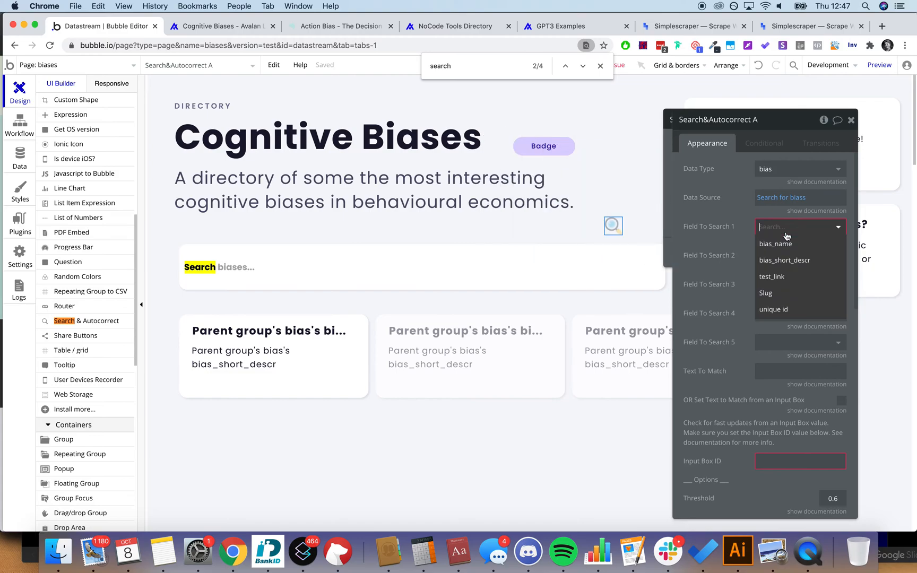
pyautogui.click(782, 239)
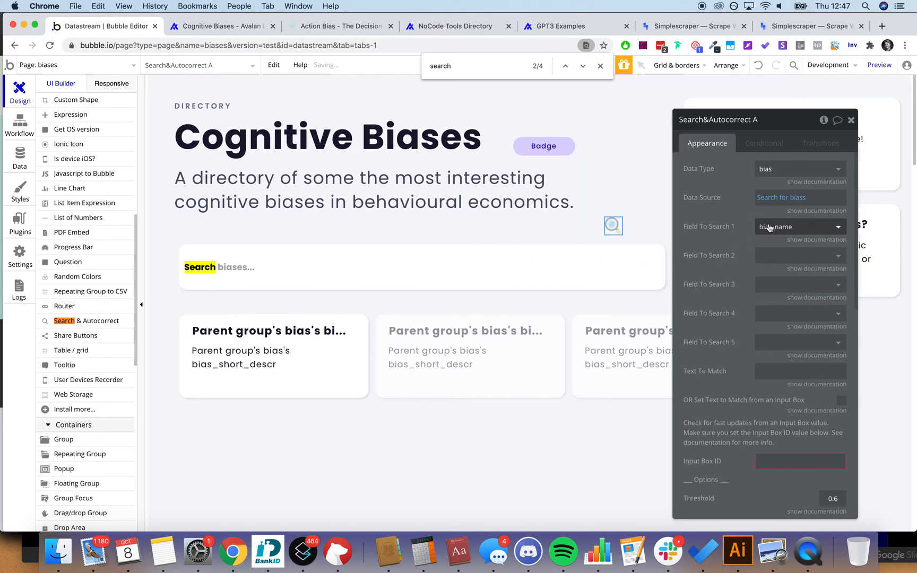
pyautogui.click(783, 256)
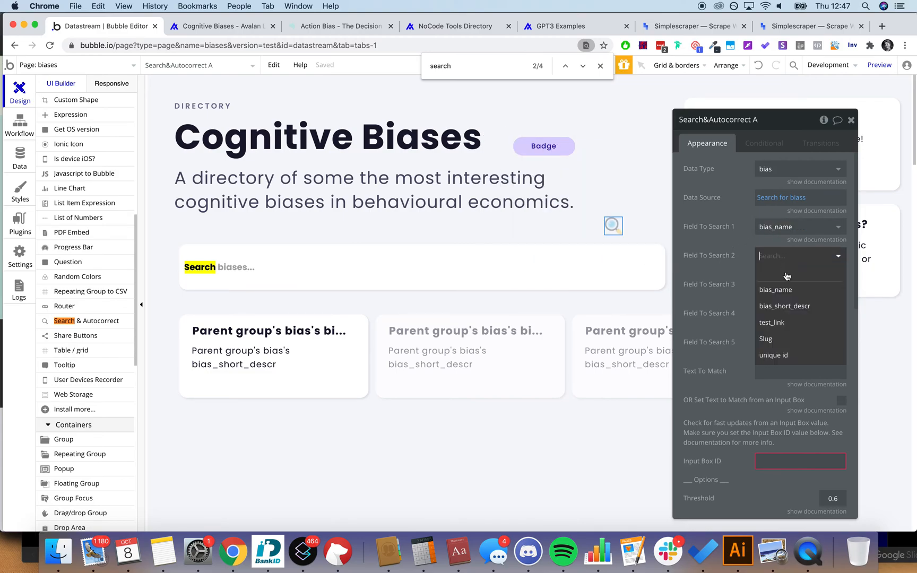
pyautogui.click(790, 308)
pyautogui.click(808, 285)
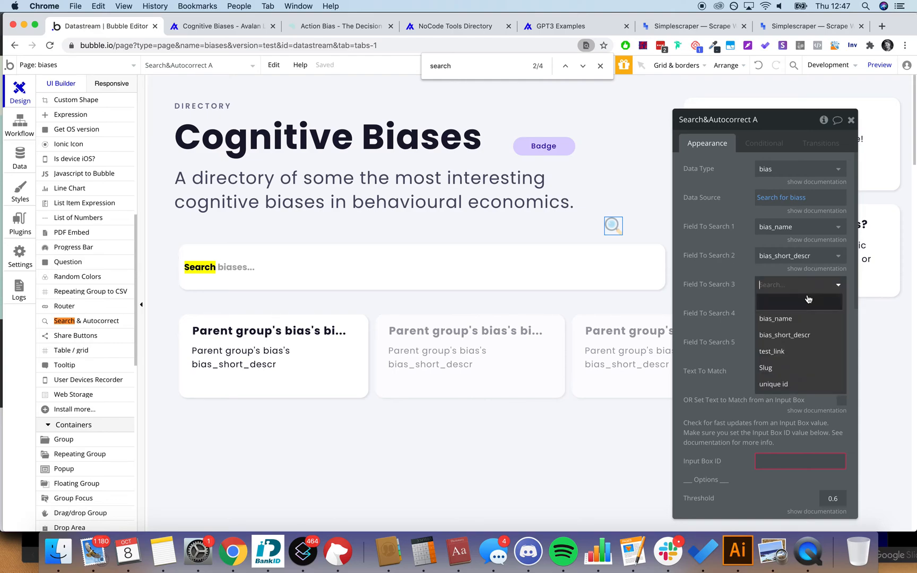
pyautogui.click(806, 306)
pyautogui.click(804, 313)
pyautogui.click(799, 348)
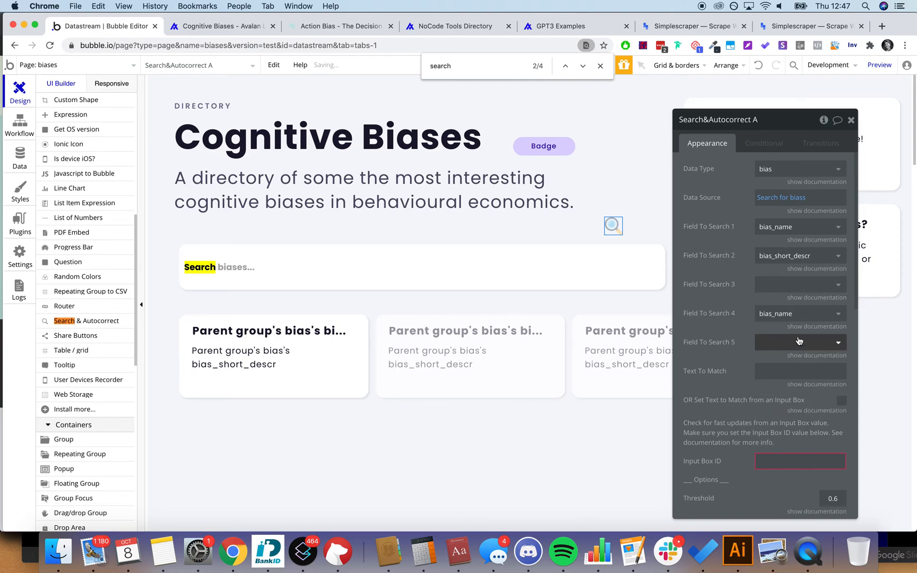
pyautogui.click(800, 313)
pyautogui.click(796, 331)
pyautogui.click(790, 342)
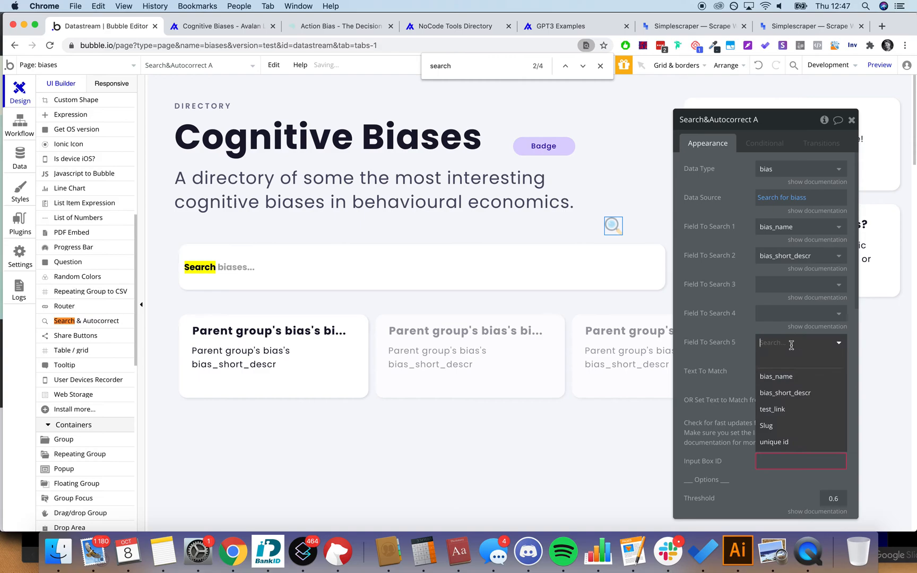
pyautogui.click(785, 361)
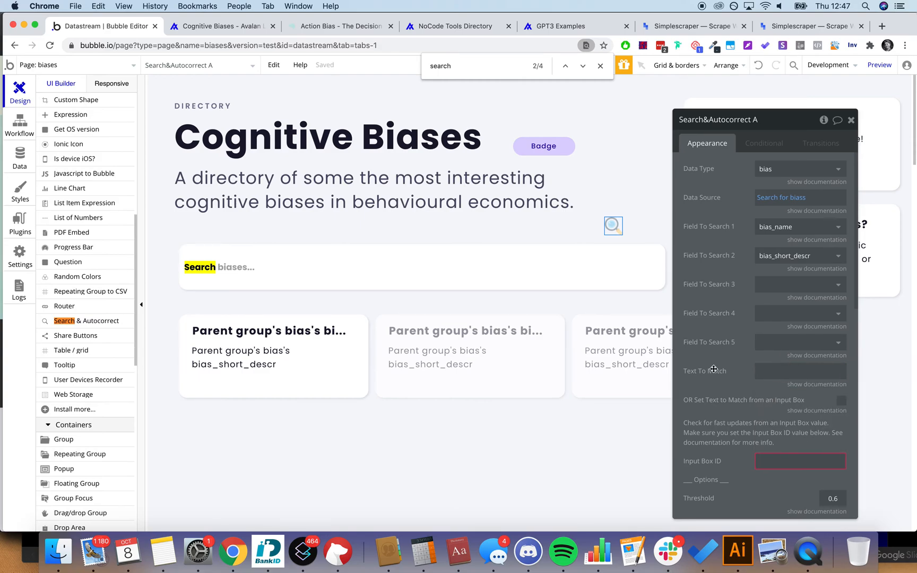
pyautogui.click(781, 457)
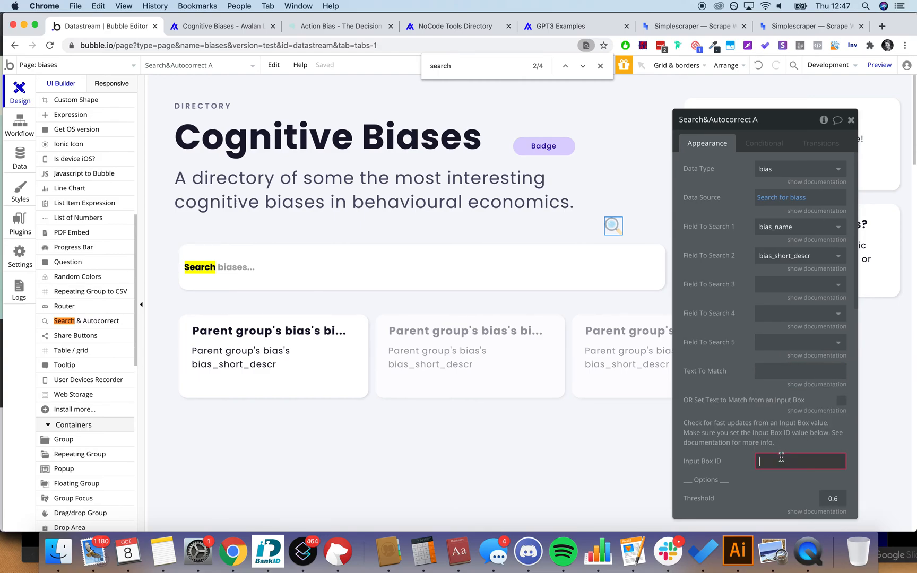
# Step: Copy the search box's SearchInput ID into Search&Autocorrect A's ID attribute field
pyautogui.click(503, 280)
pyautogui.scroll(-10, 783, 487)
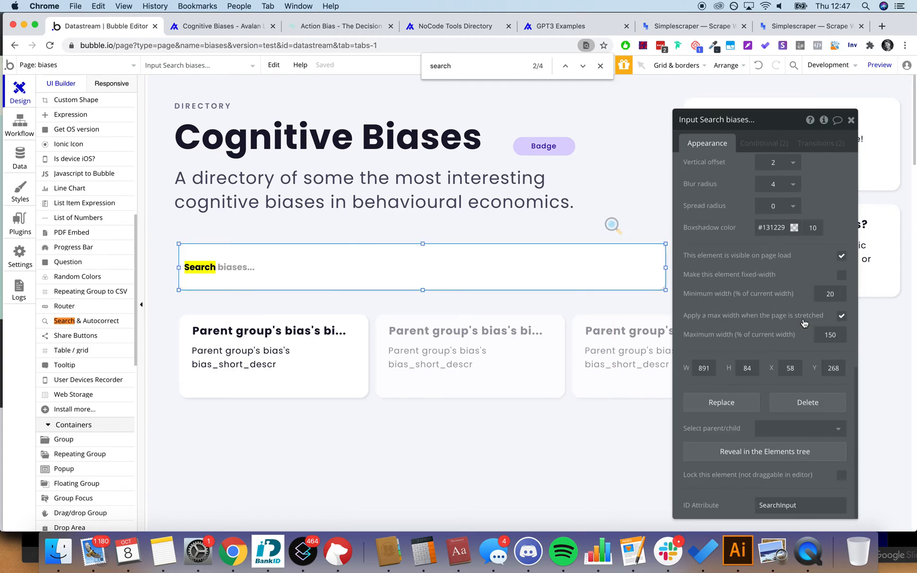
pyautogui.doubleClick(804, 505)
pyautogui.press('super+c')
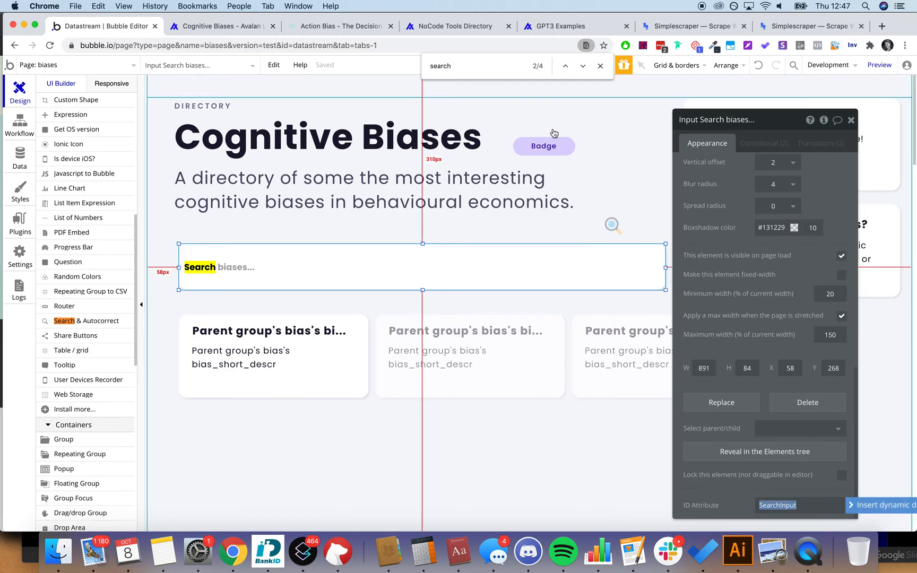
pyautogui.click(613, 223)
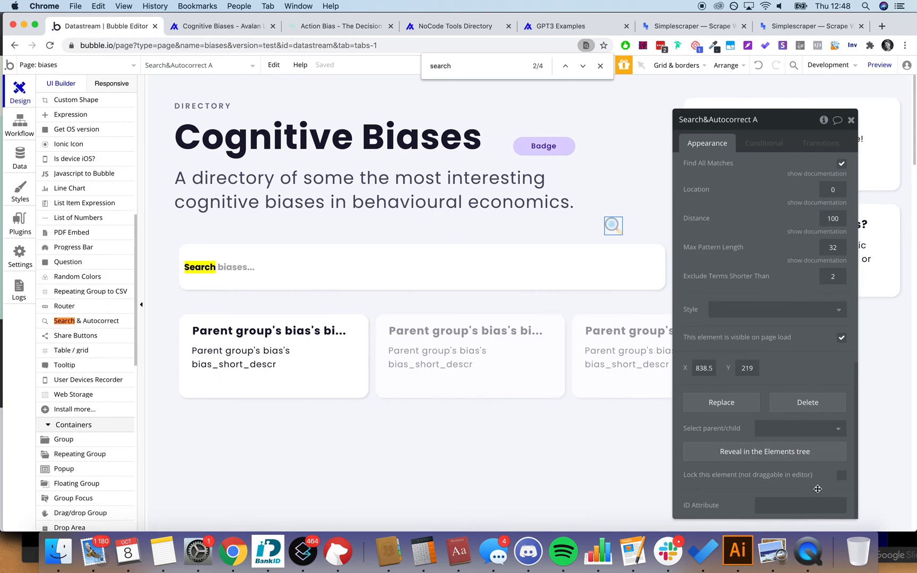
pyautogui.click(801, 504)
pyautogui.press('super+v')
pyautogui.click(798, 368)
# Step: Delete SearchInput from the element's ID Attribute field and open the app's Domain / email settings
pyautogui.scroll(10, 785, 393)
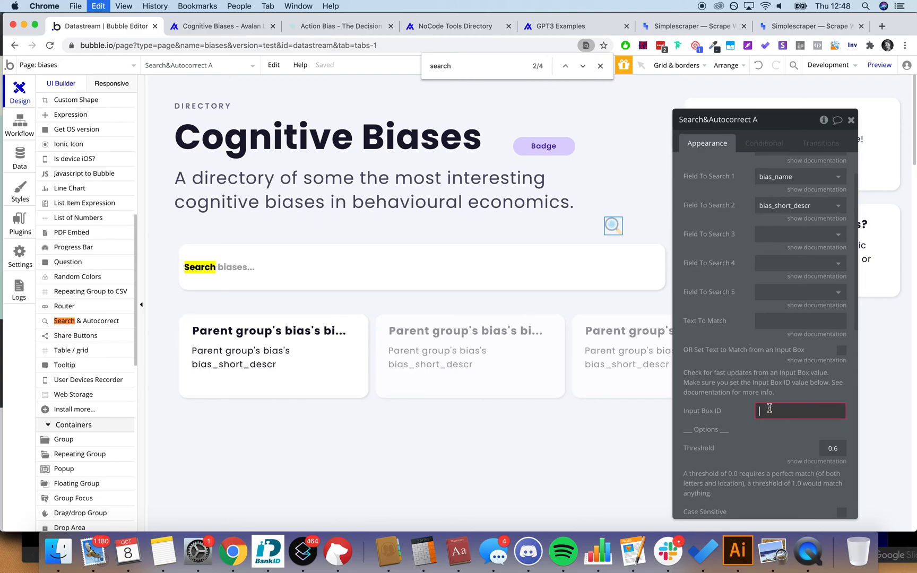
pyautogui.scroll(-10, 769, 409)
pyautogui.doubleClick(795, 505)
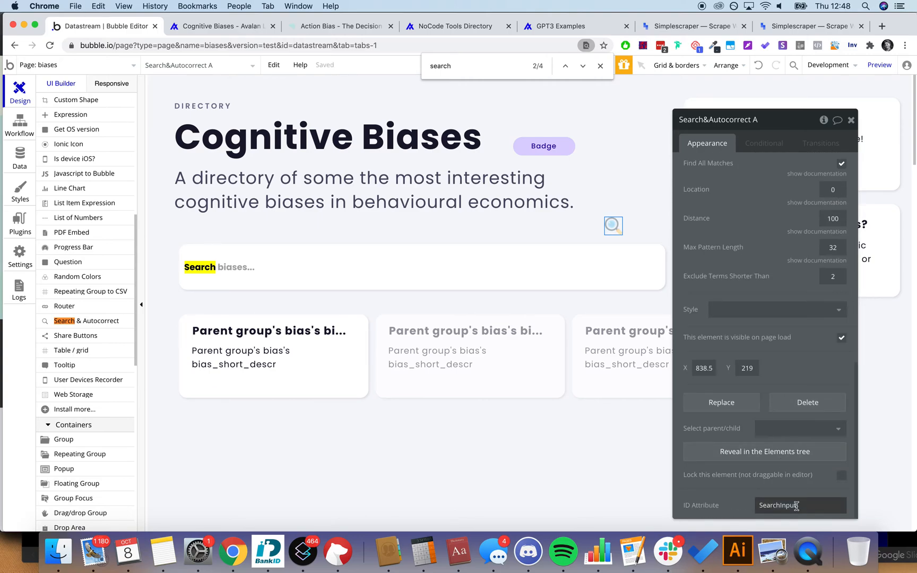
pyautogui.doubleClick(796, 506)
pyautogui.press('BackSpace')
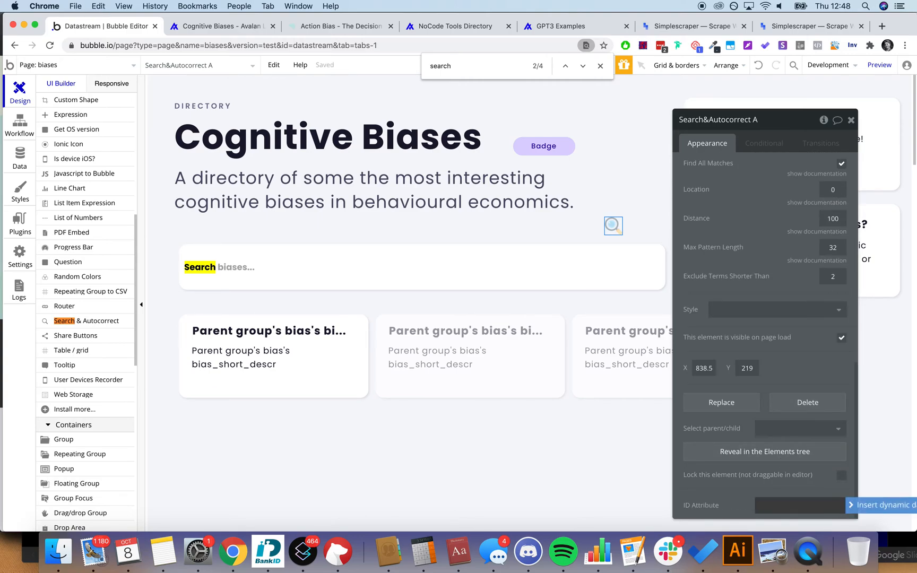
pyautogui.scroll(5, 765, 260)
pyautogui.scroll(-8, 787, 205)
pyautogui.scroll(3, 786, 205)
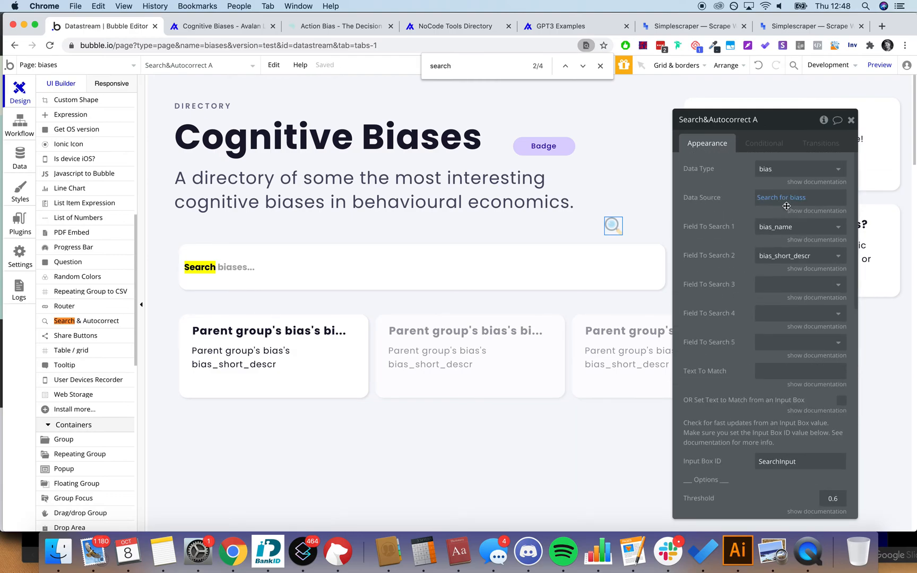
pyautogui.scroll(-4, 788, 265)
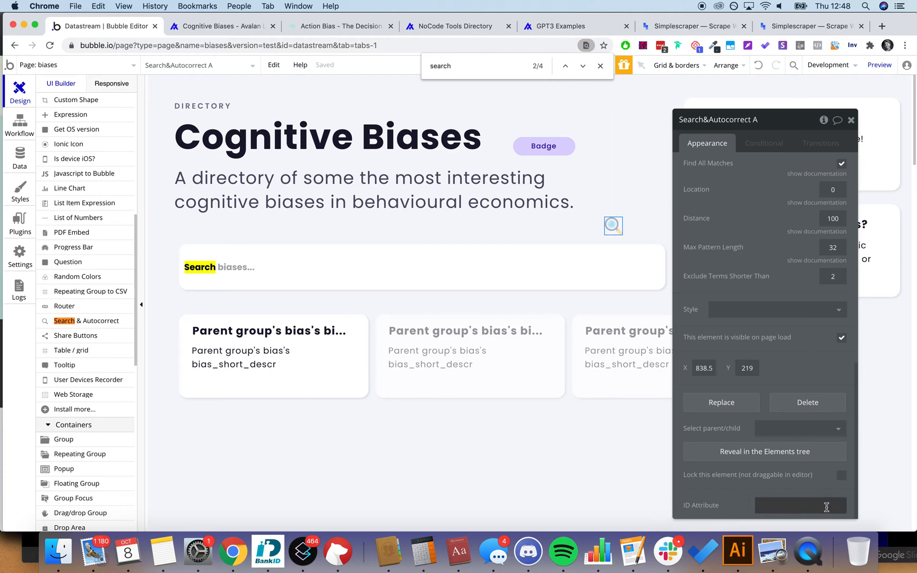
pyautogui.click(22, 248)
pyautogui.click(226, 105)
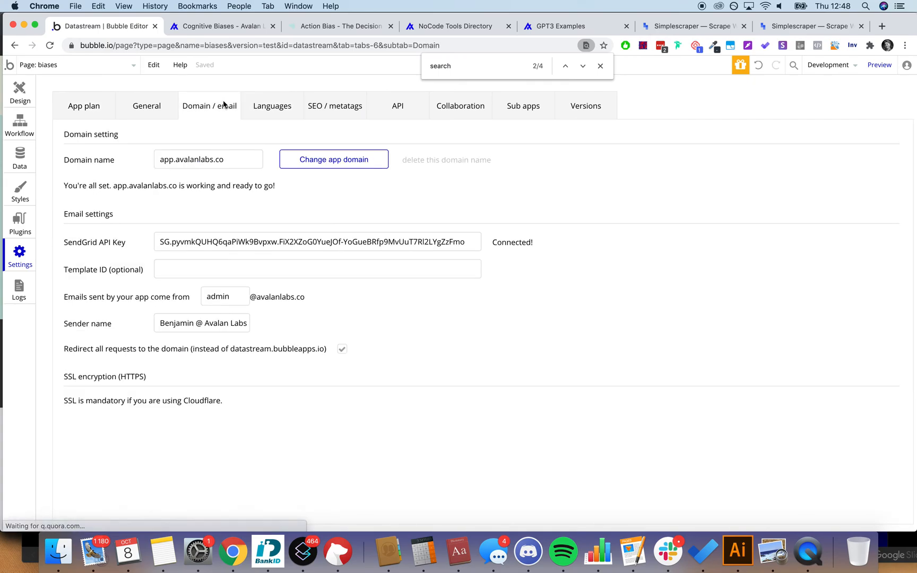
# Step: Confirm the General setting exposing ID attributes on elements is enabled, then return to Design
pyautogui.click(147, 105)
pyautogui.scroll(-10, 274, 301)
pyautogui.scroll(10, 274, 300)
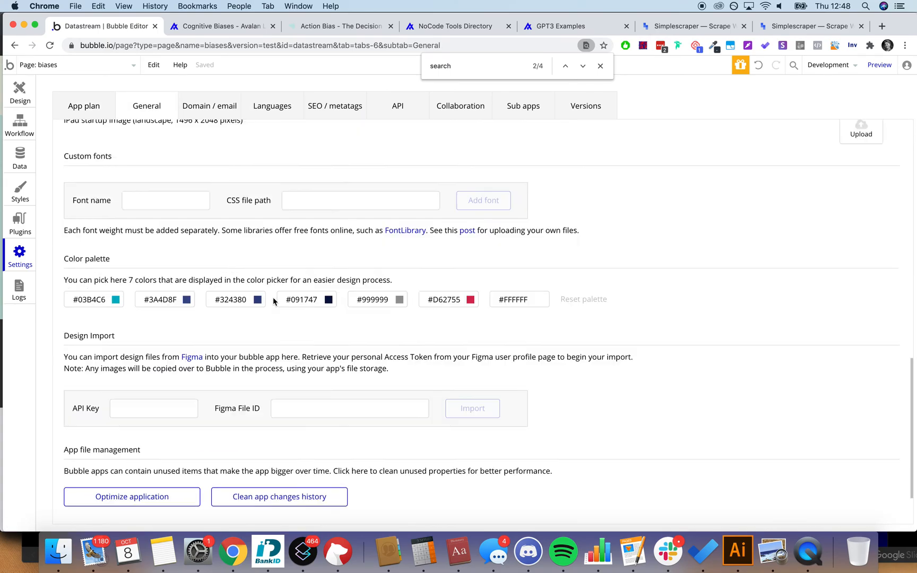
pyautogui.scroll(-3, 273, 301)
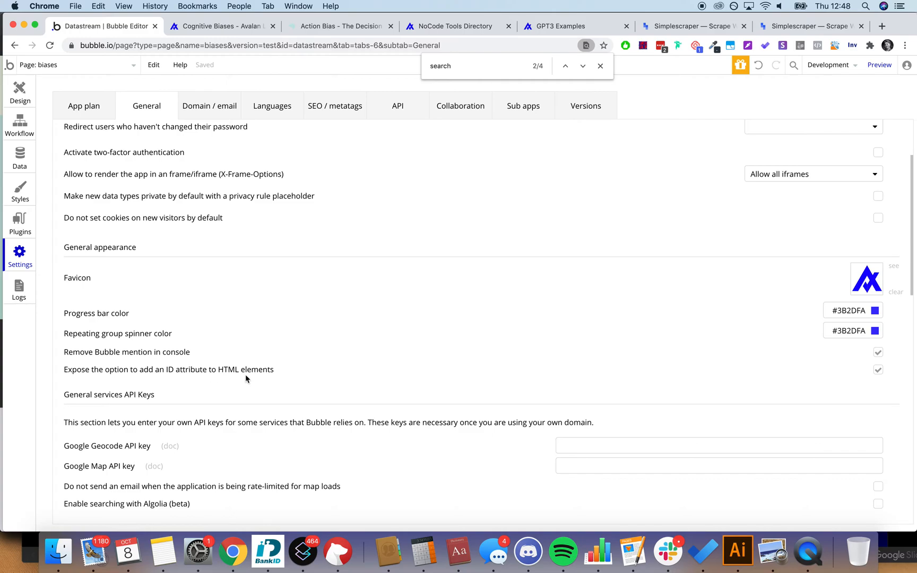
pyautogui.click(21, 102)
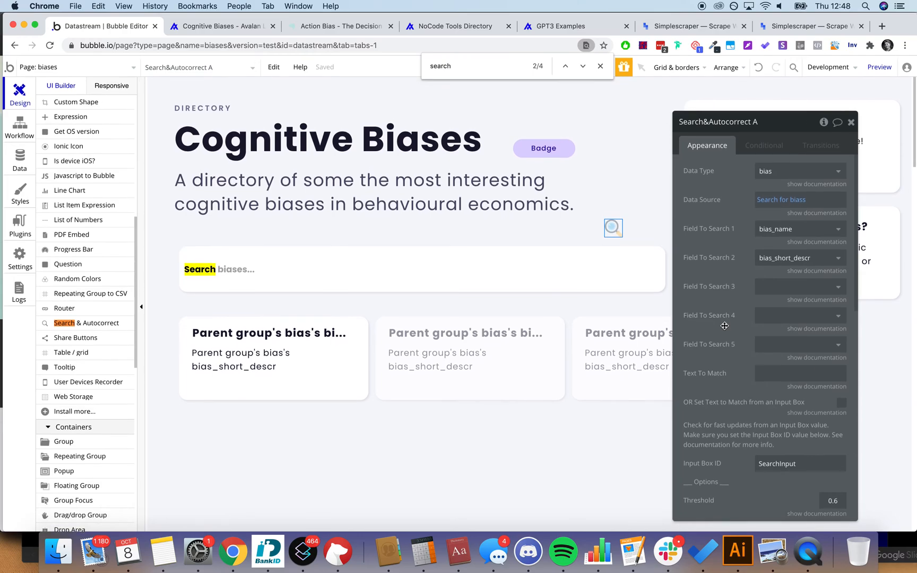
# Step: Close the Search&Autocorrect A properties and find bar, and inspect the search input within Group C
pyautogui.scroll(-10, 774, 297)
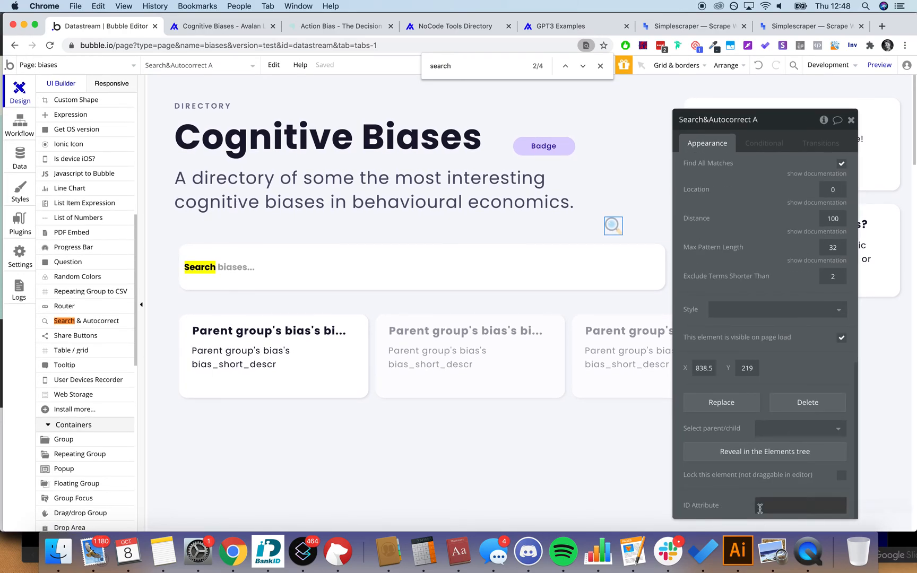
pyautogui.click(851, 120)
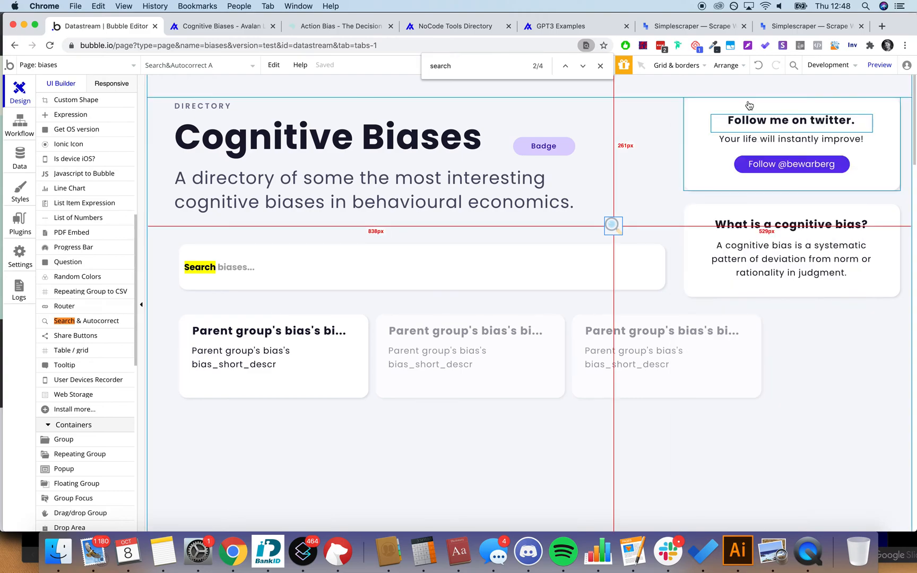
pyautogui.click(599, 66)
pyautogui.click(846, 456)
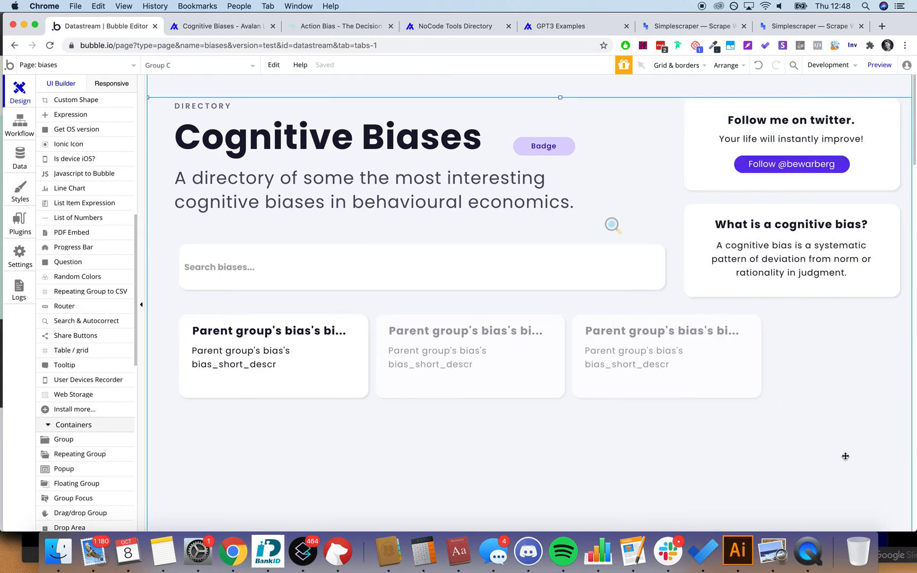
pyautogui.doubleClick(457, 264)
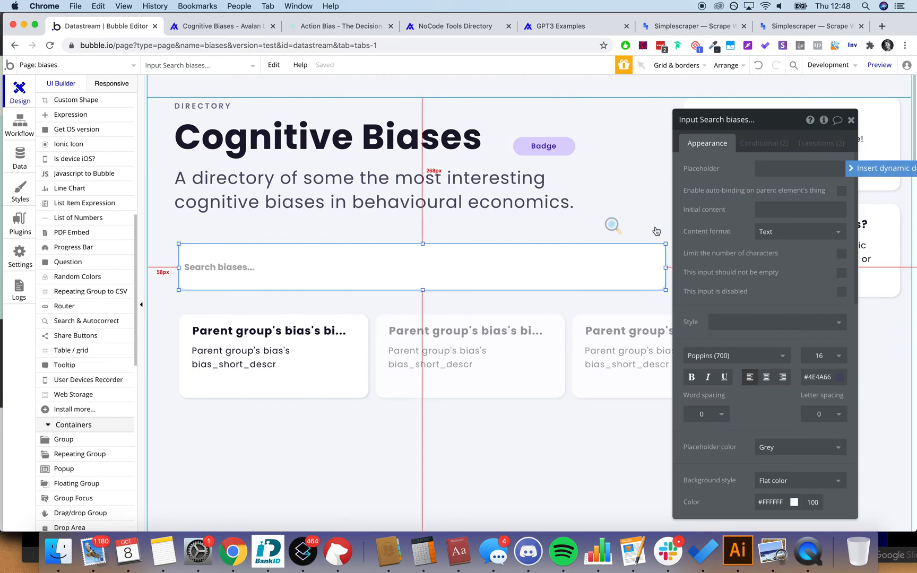
pyautogui.scroll(-10, 796, 285)
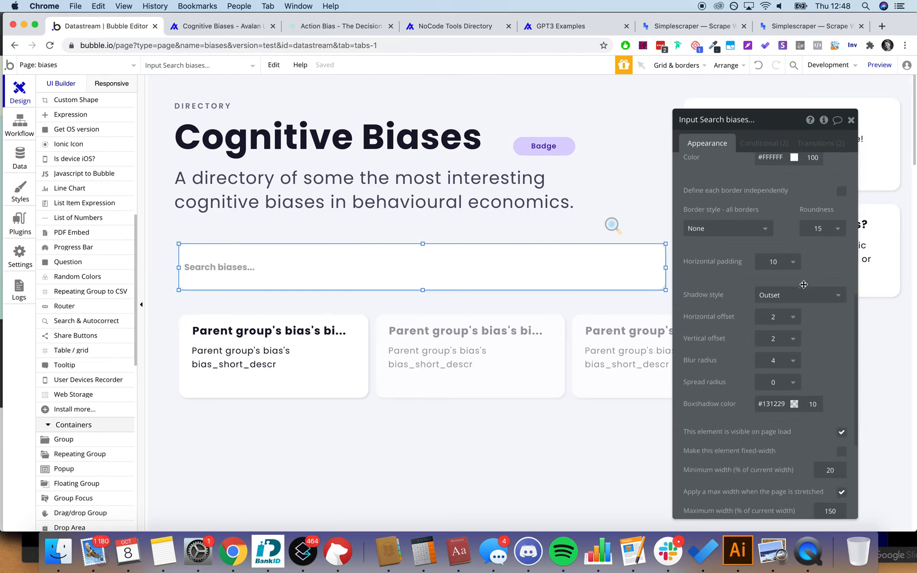
pyautogui.scroll(8, 803, 285)
pyautogui.click(639, 201)
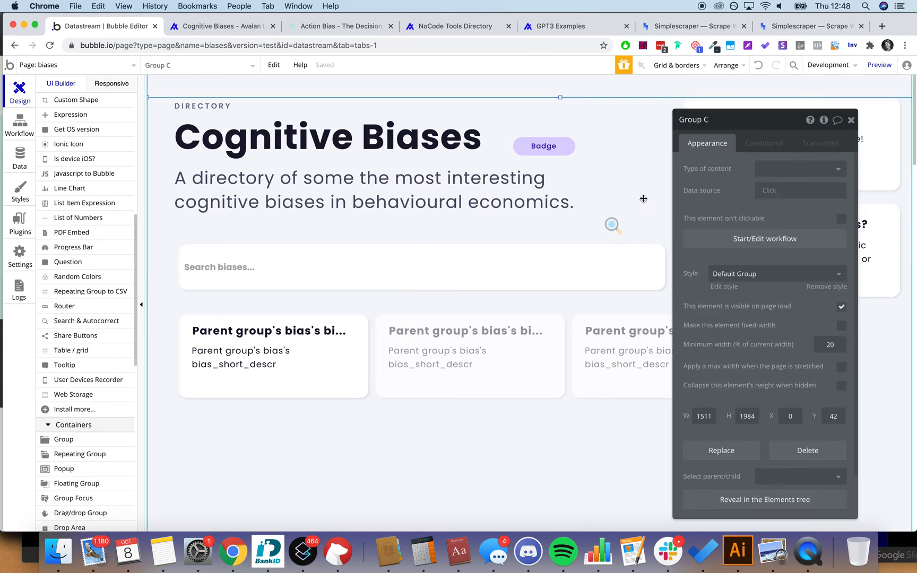
pyautogui.click(851, 121)
# Step: Open the bias repeating group's properties, showing vertical scrolling with 1 row and 3 columns
pyautogui.click(546, 269)
pyautogui.click(806, 376)
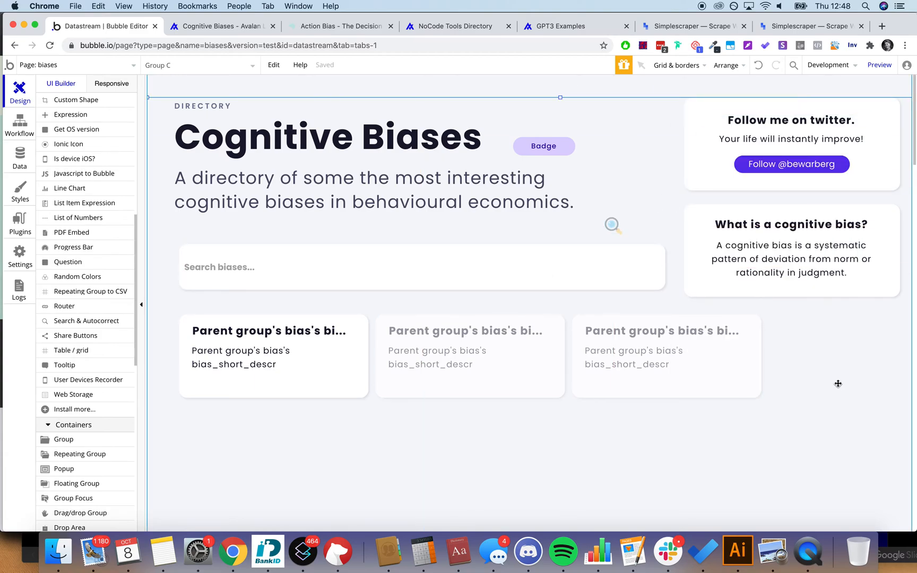
pyautogui.click(447, 318)
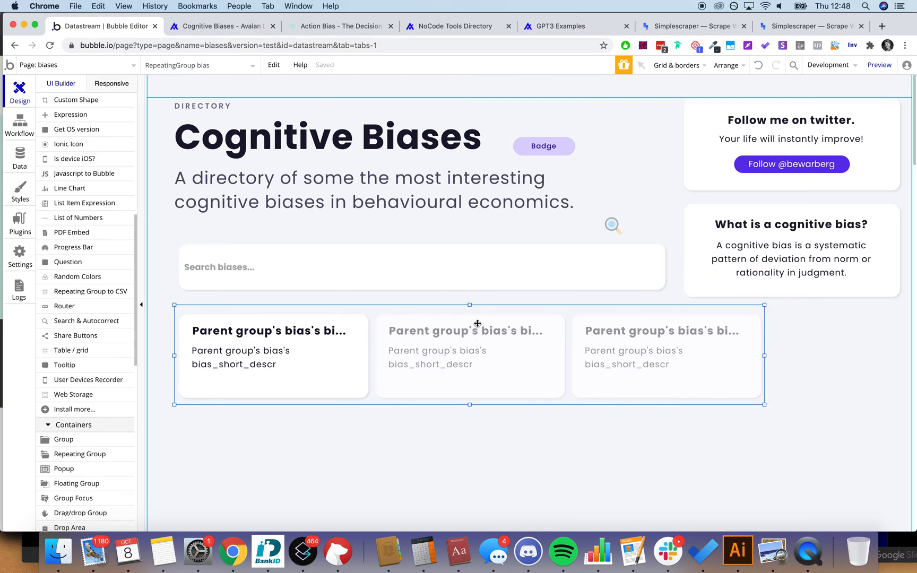
pyautogui.doubleClick(477, 324)
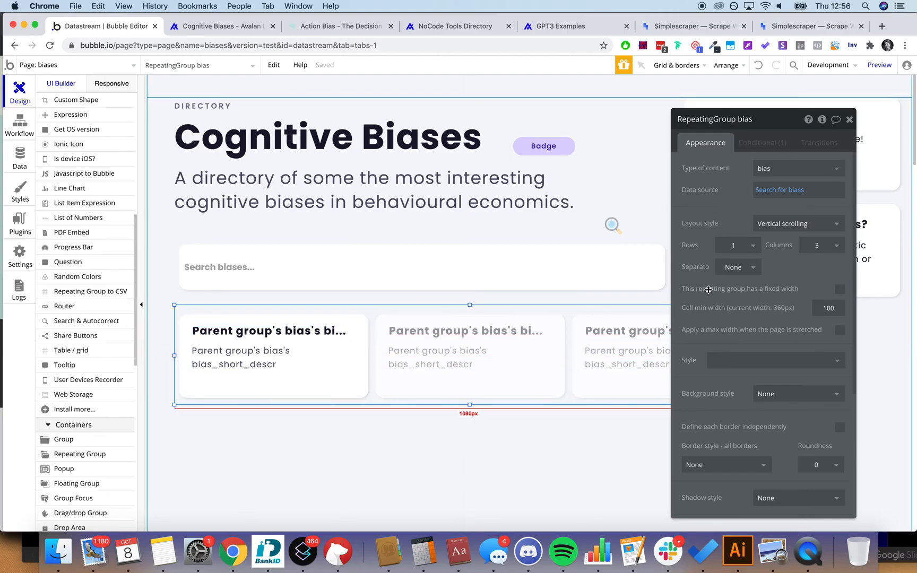
pyautogui.moveTo(801, 228)
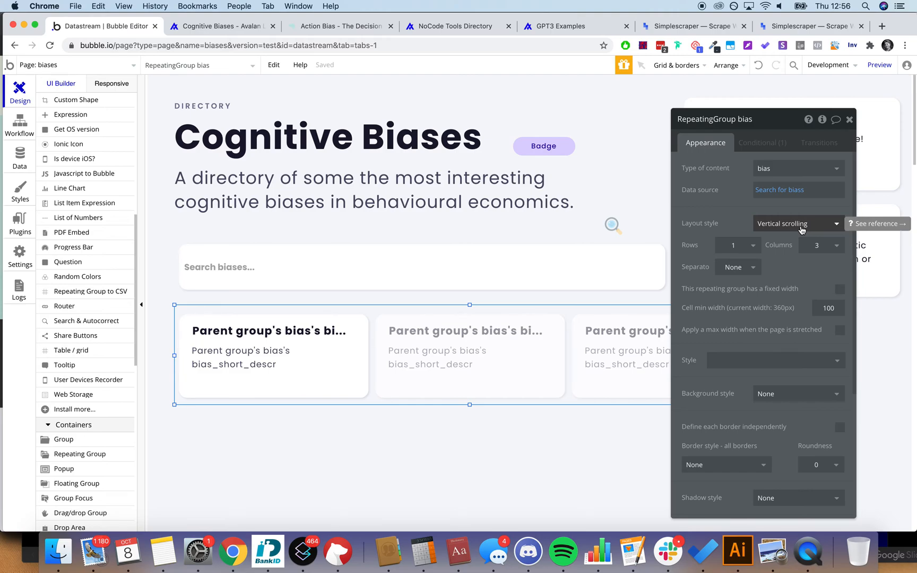
pyautogui.click(448, 267)
pyautogui.click(613, 227)
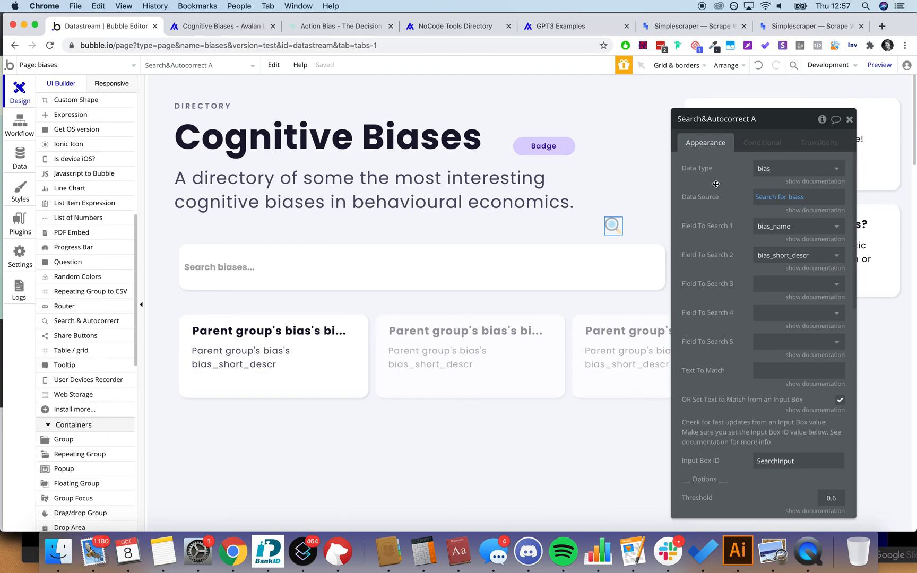
pyautogui.scroll(-4, 715, 185)
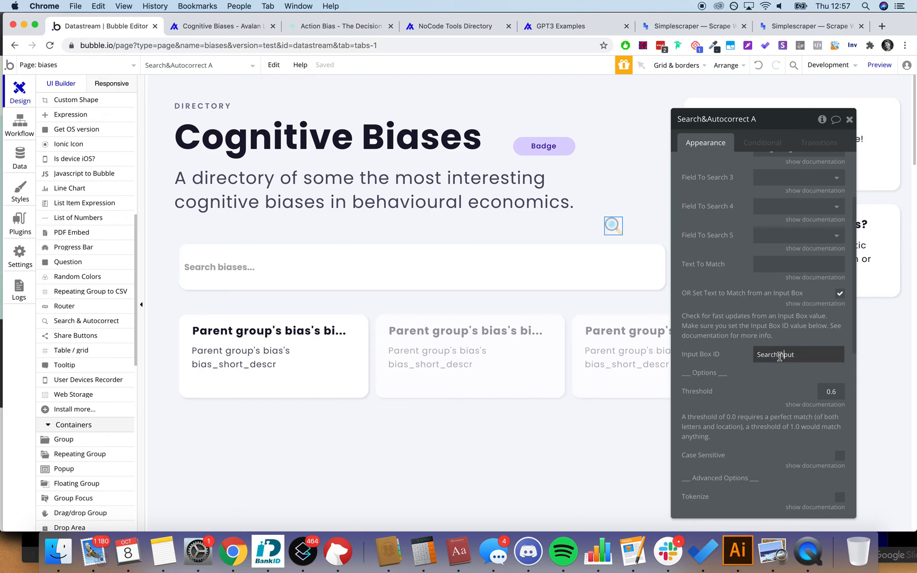
pyautogui.click(528, 282)
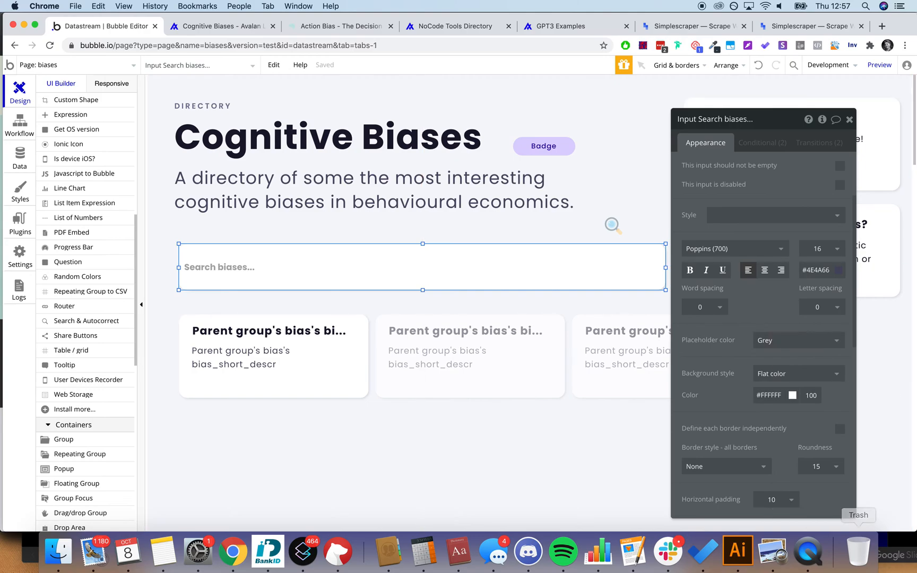
pyautogui.scroll(-10, 849, 422)
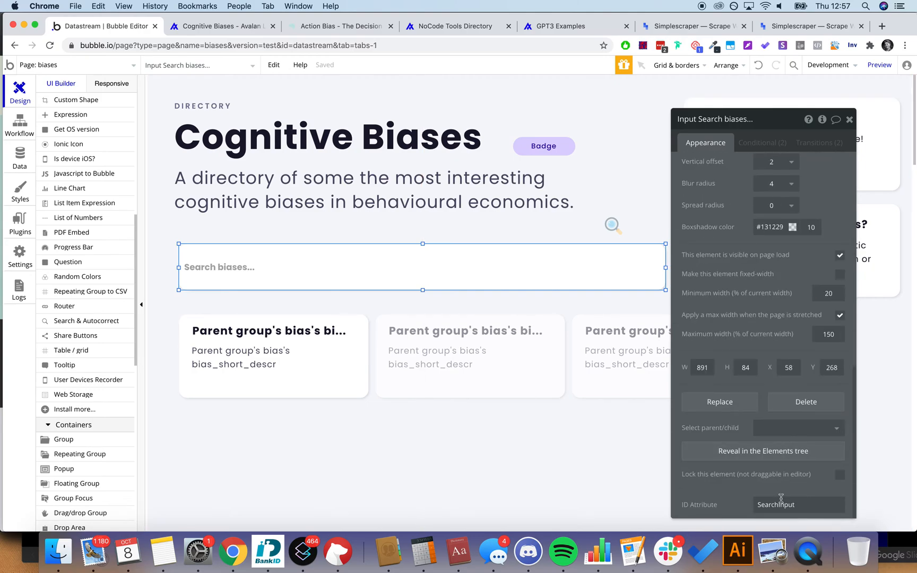
pyautogui.click(573, 350)
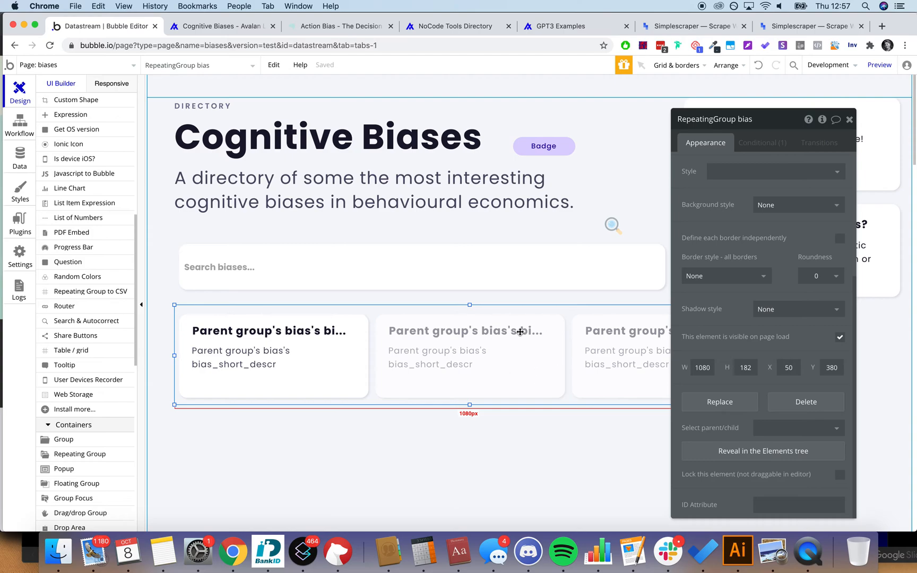
# Step: Inspect the repeating group's When condition and Search&Autocorrect A's settings, then switch to the live page
pyautogui.click(755, 146)
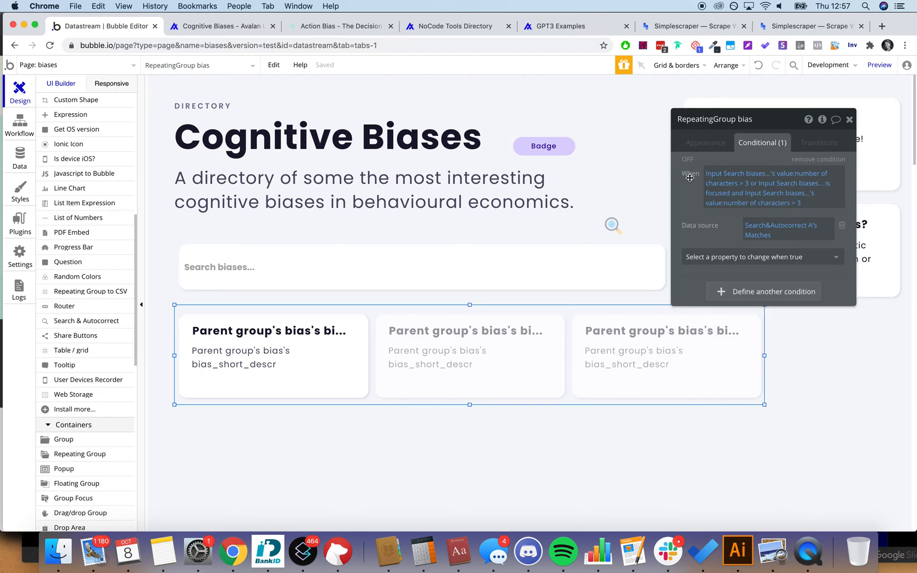
pyautogui.click(742, 176)
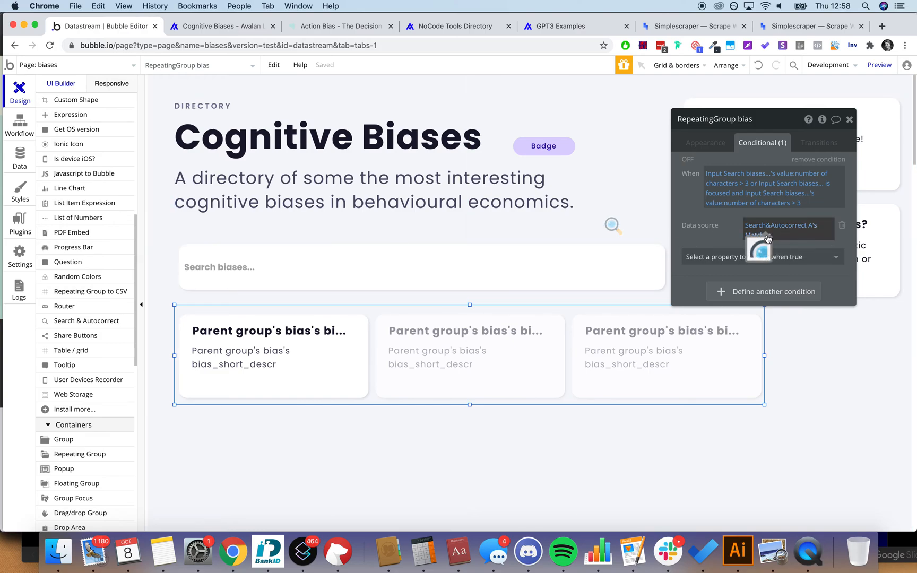
pyautogui.click(613, 226)
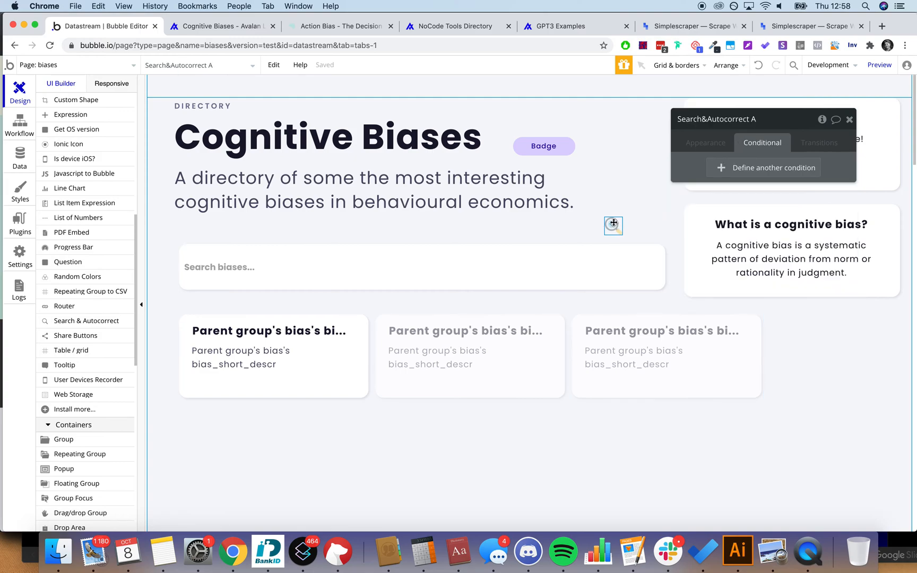
pyautogui.click(715, 145)
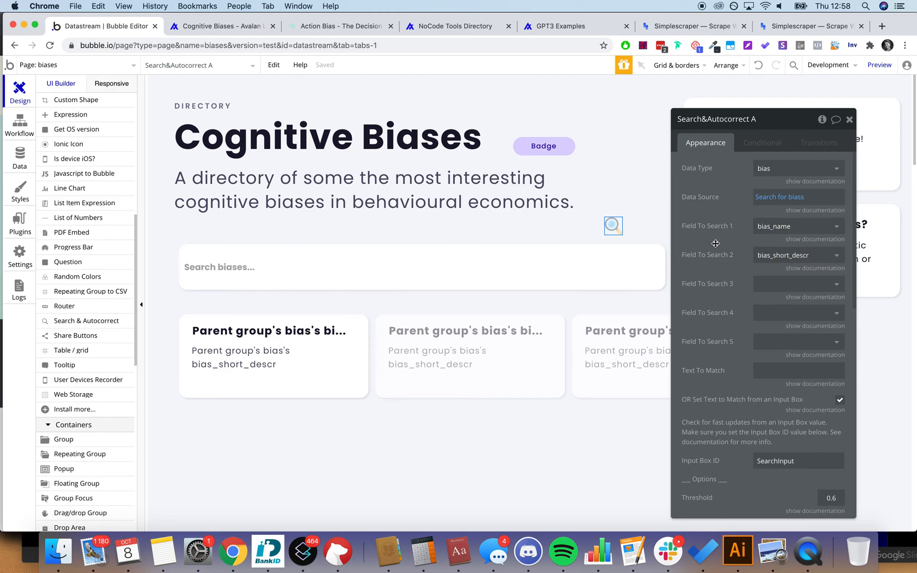
pyautogui.click(217, 26)
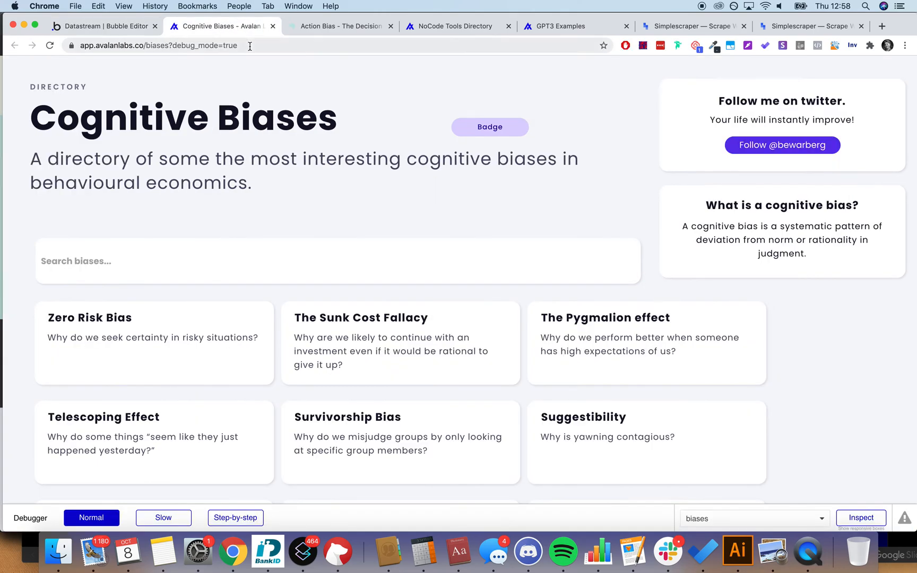
# Step: Live-filter the bias cards by searching 'zero', then 'decoy', then 'action'
pyautogui.click(198, 251)
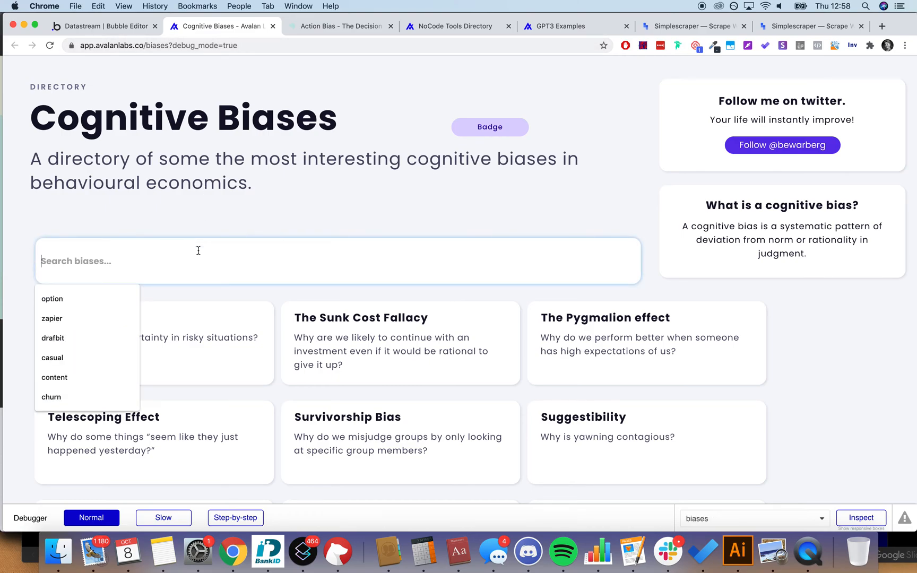
pyautogui.write('zero')
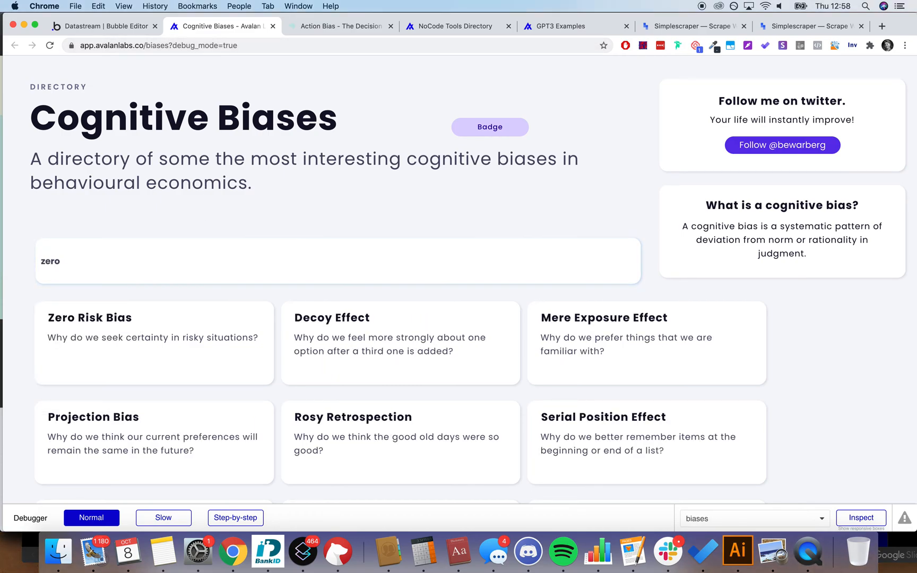
pyautogui.tripleClick(199, 251)
pyautogui.write('decoy')
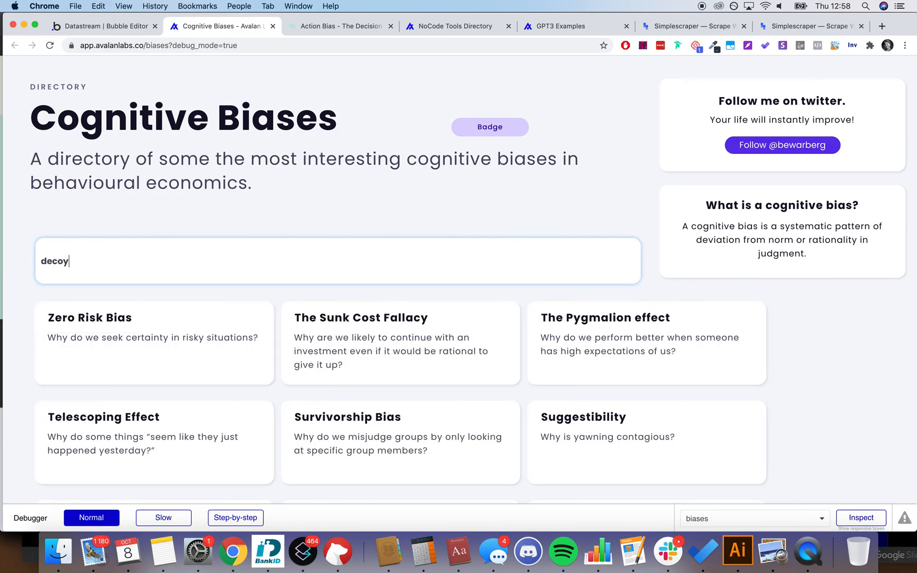
pyautogui.press('super+a')
pyautogui.write('actkon')
pyautogui.tripleClick(225, 248)
pyautogui.press('BackSpace')
pyautogui.write('action')
# Step: Replace the search with 'zero', then 'interpet', and check the filtered cards
pyautogui.tripleClick(244, 251)
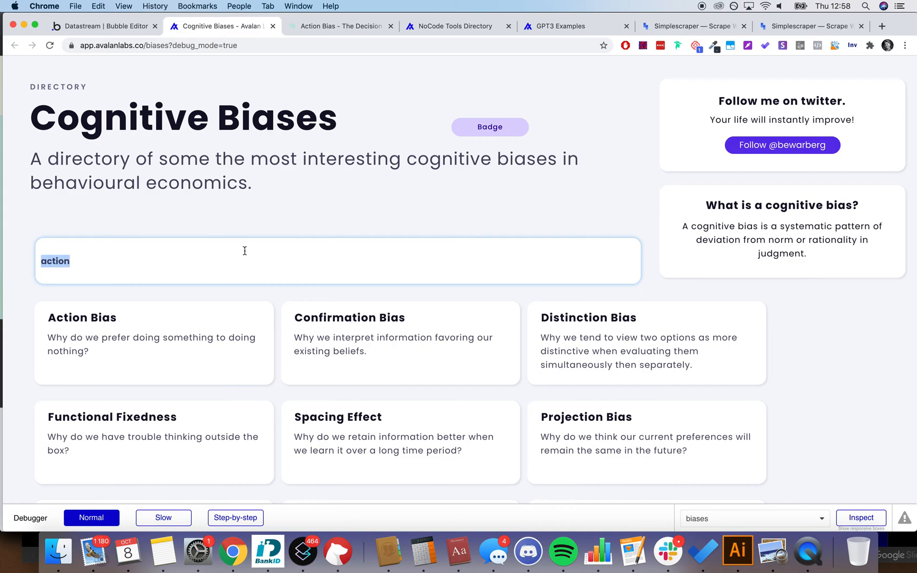
pyautogui.write('zero')
pyautogui.tripleClick(245, 251)
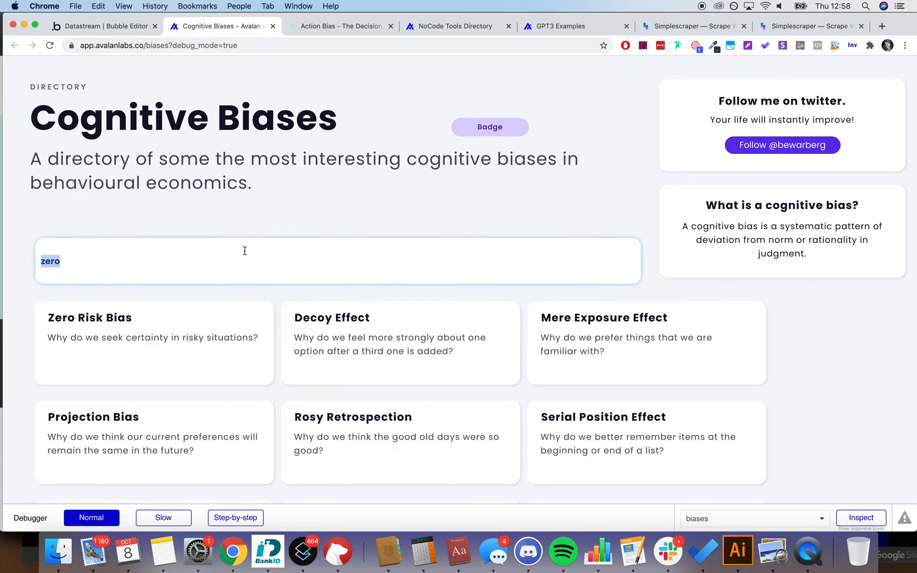
pyautogui.write('nt')
pyautogui.press('BackSpace')
pyautogui.press('BackSpace')
pyautogui.write('int')
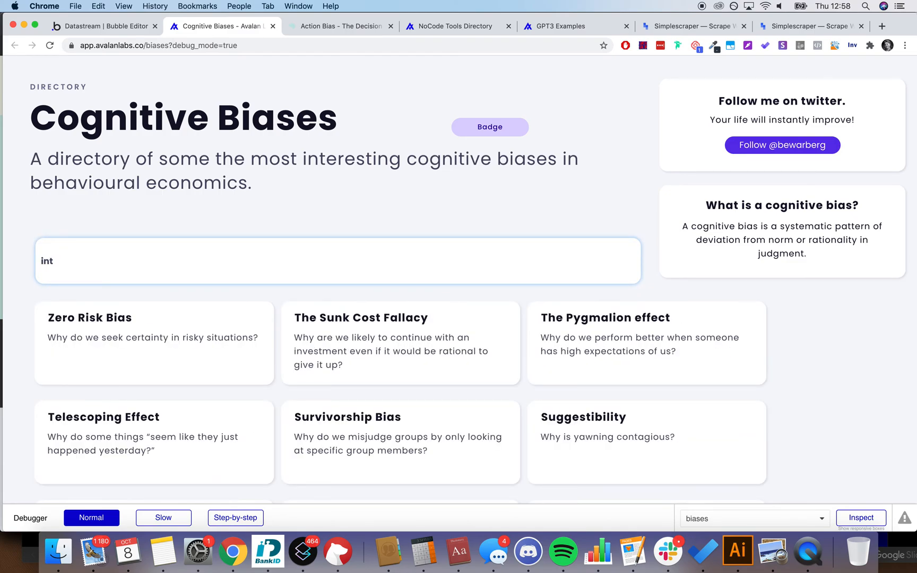
pyautogui.press('Return')
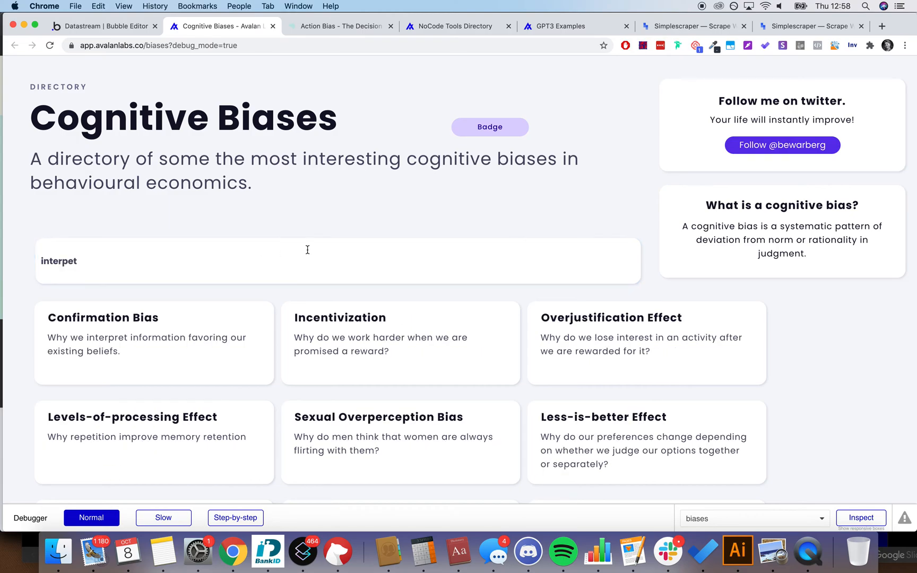
pyautogui.scroll(-3, 307, 249)
pyautogui.scroll(2, 319, 201)
# Step: Clear the search box and scroll through the full unfiltered list of bias cards
pyautogui.tripleClick(321, 188)
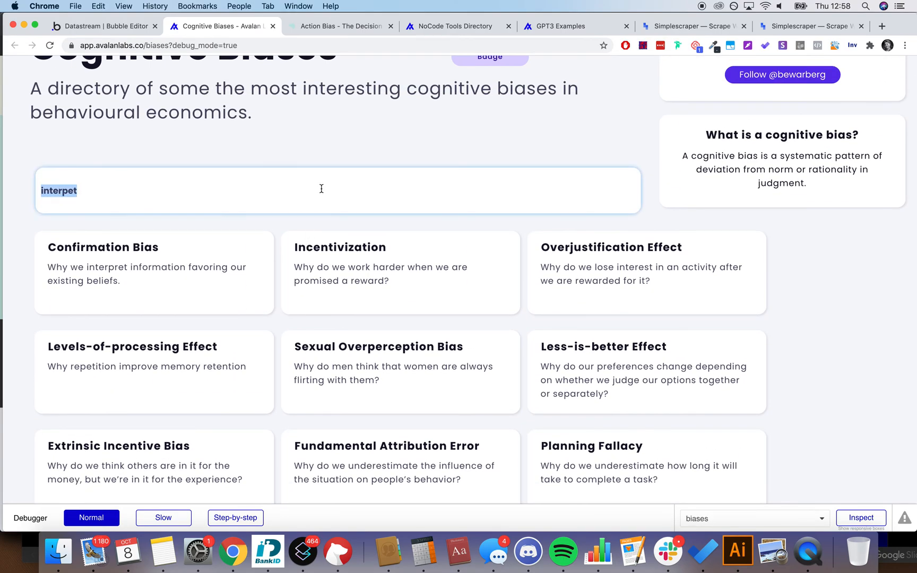
pyautogui.press('BackSpace')
pyautogui.scroll(-5, 832, 265)
pyautogui.scroll(-15, 831, 265)
pyautogui.scroll(-15, 832, 265)
pyautogui.scroll(10, 831, 266)
pyautogui.scroll(20, 832, 265)
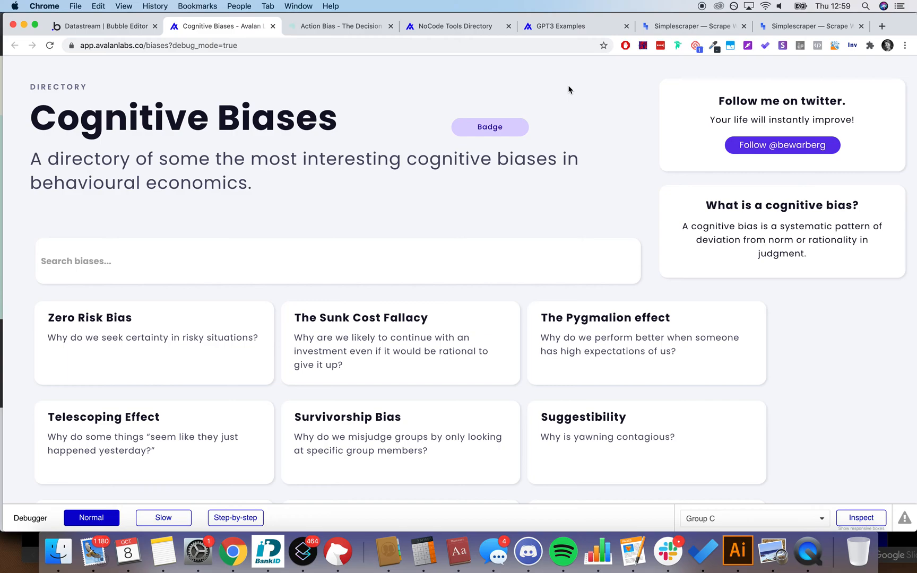
# Step: Inspect the search input in the debugger and scroll through the results
pyautogui.click(607, 257)
pyautogui.scroll(-3, 570, 138)
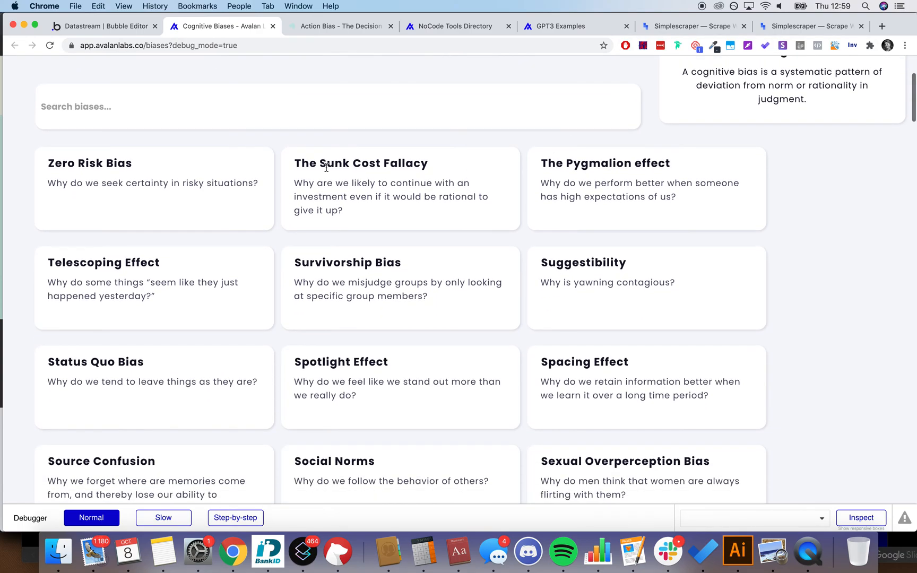
pyautogui.scroll(-6, 465, 232)
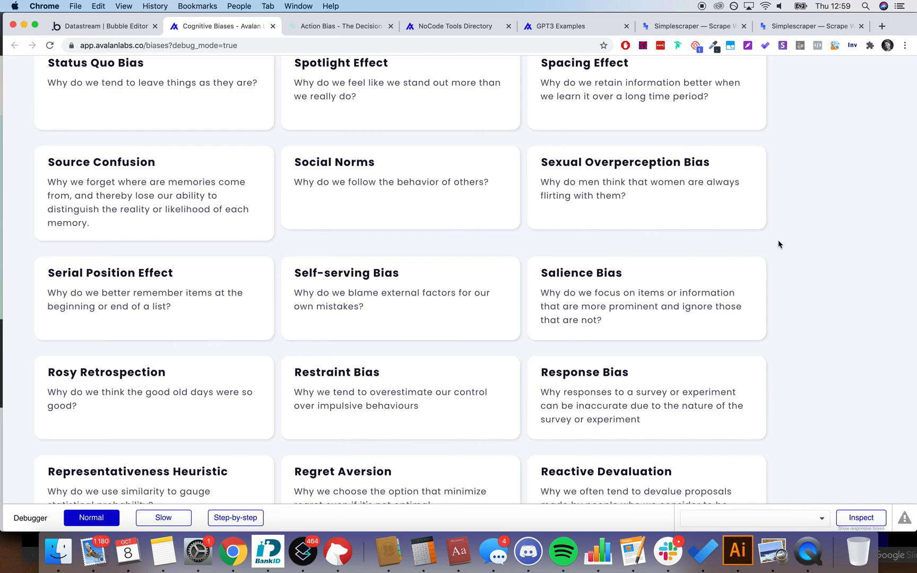
pyautogui.scroll(-9, 808, 243)
pyautogui.scroll(-11, 811, 244)
pyautogui.scroll(20, 811, 244)
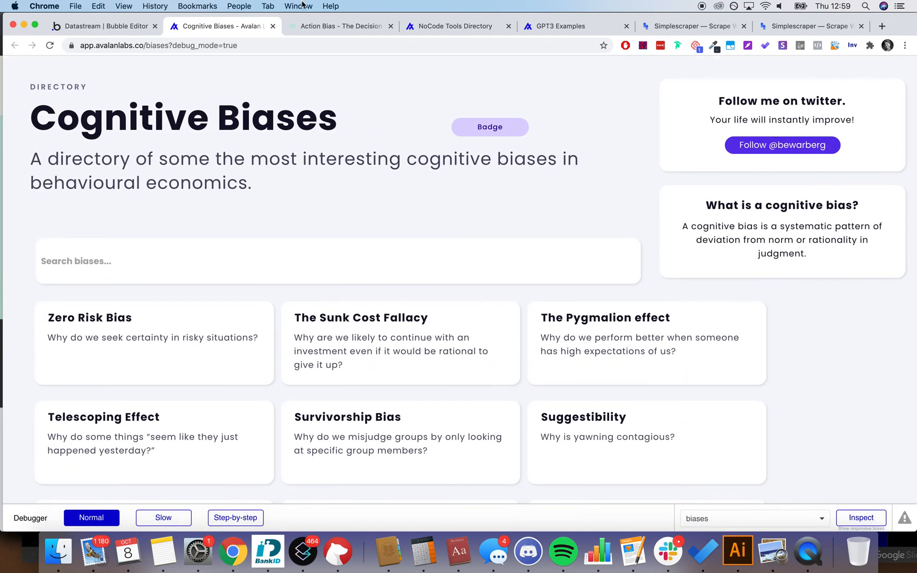
# Step: Glance over The Decision Lab's Action Bias article
pyautogui.click(308, 28)
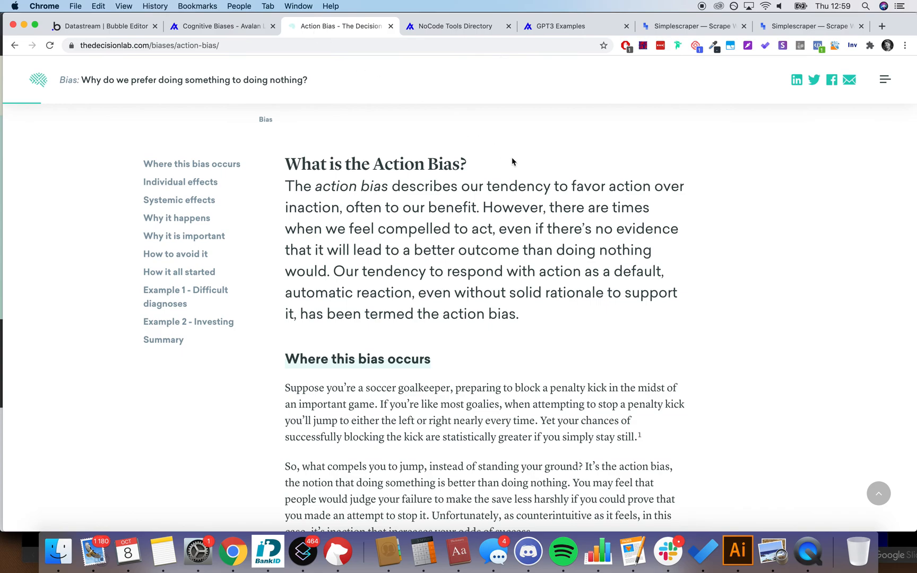
pyautogui.scroll(-1, 396, 417)
pyautogui.scroll(3, 396, 416)
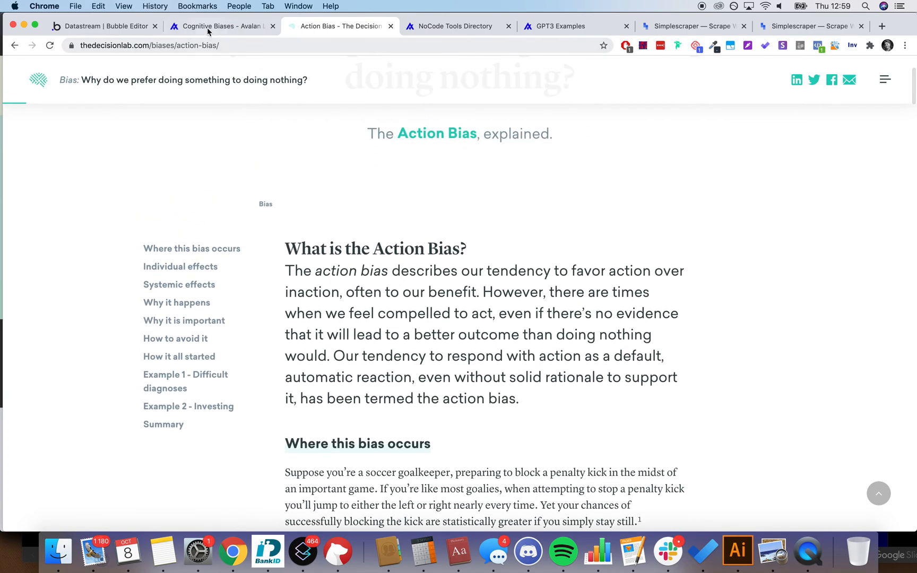
# Step: Pass through the Bubble editor back to the live Cognitive Biases page and scroll its cards
pyautogui.click(117, 32)
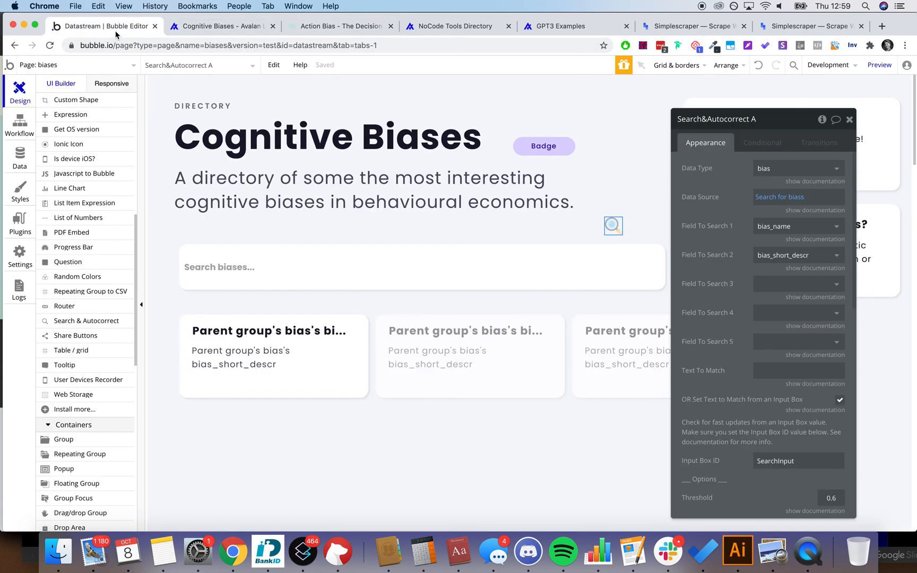
pyautogui.click(208, 32)
pyautogui.scroll(-1, 313, 221)
pyautogui.scroll(1, 314, 221)
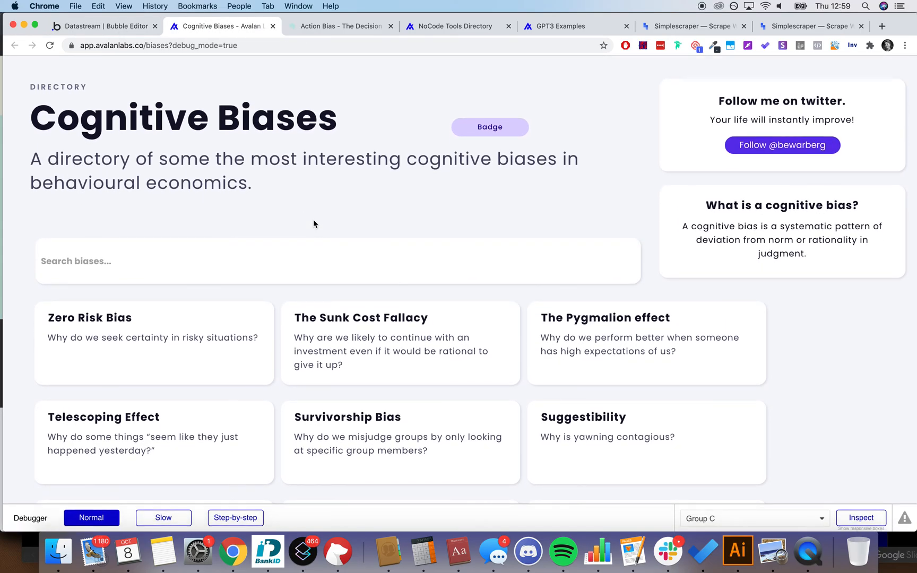
pyautogui.scroll(-10, 313, 223)
pyautogui.scroll(5, 313, 223)
pyautogui.scroll(6, 313, 220)
pyautogui.scroll(-8, 448, 330)
pyautogui.scroll(3, 449, 328)
pyautogui.scroll(6, 448, 329)
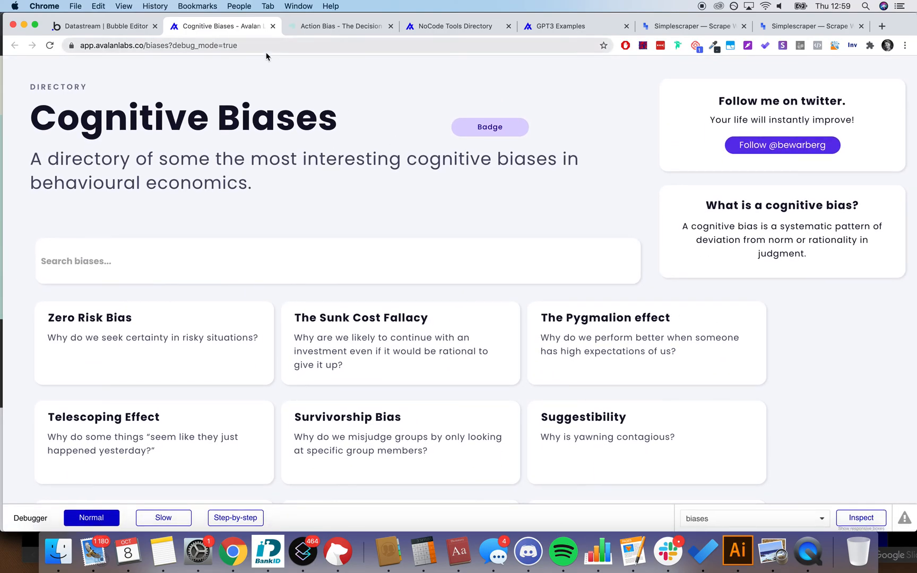
# Step: Close the Search&Autocorrect A properties in the editor, then return to the Action Bias article
pyautogui.click(91, 24)
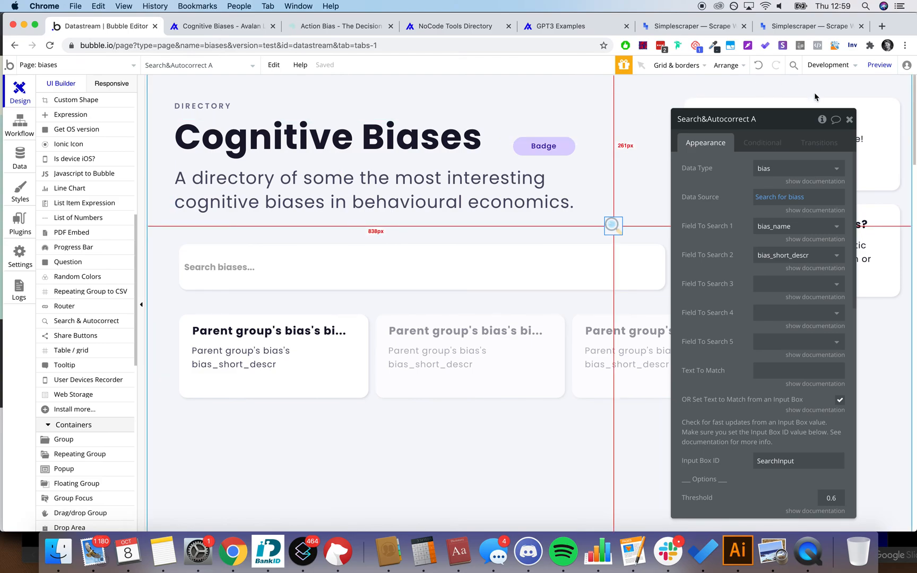
pyautogui.click(849, 119)
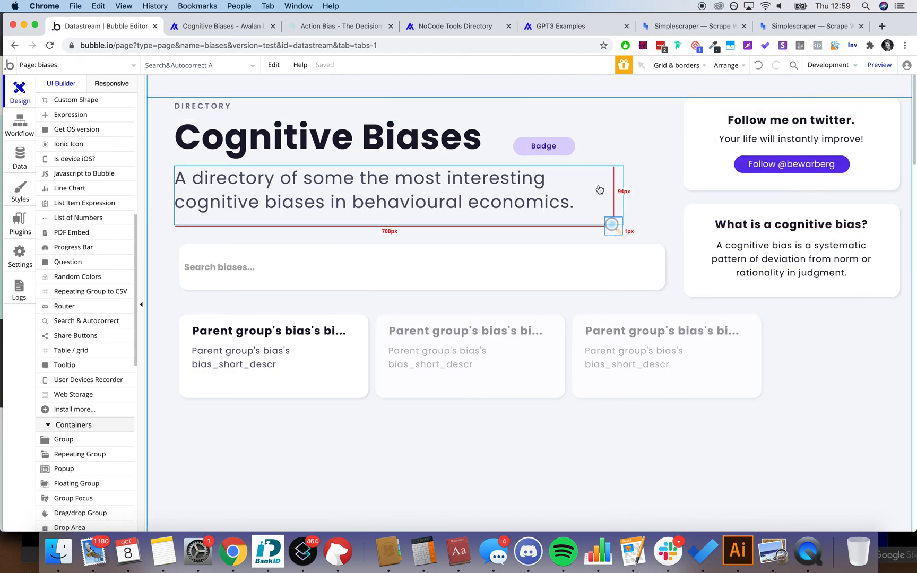
pyautogui.click(336, 29)
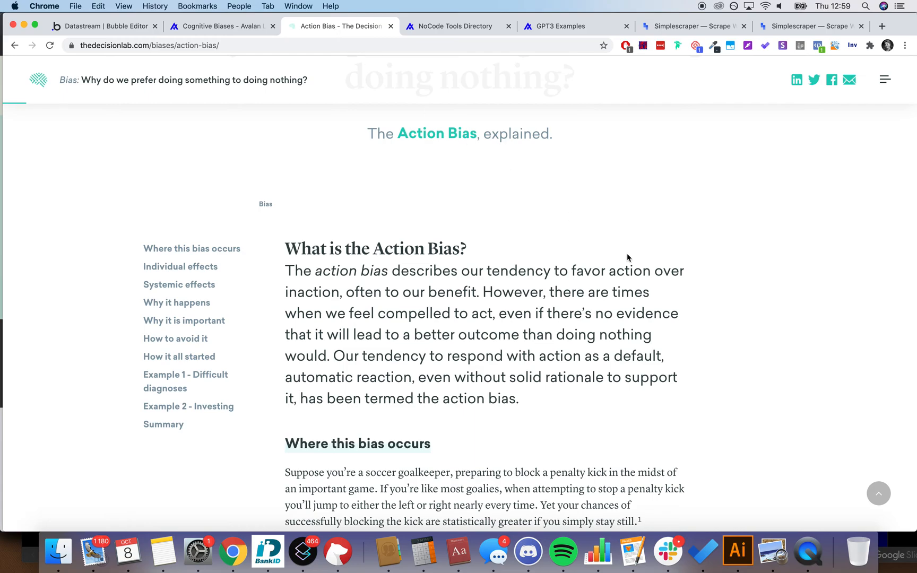
# Step: Check the 94 scraped bias rows in Simplescraper, then go back to the Bubble editor
pyautogui.click(813, 27)
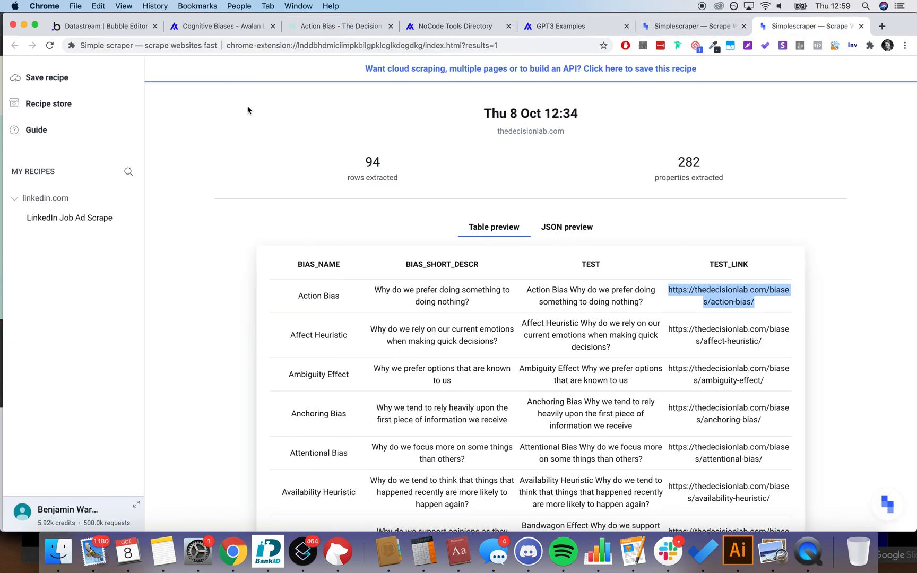
pyautogui.click(101, 26)
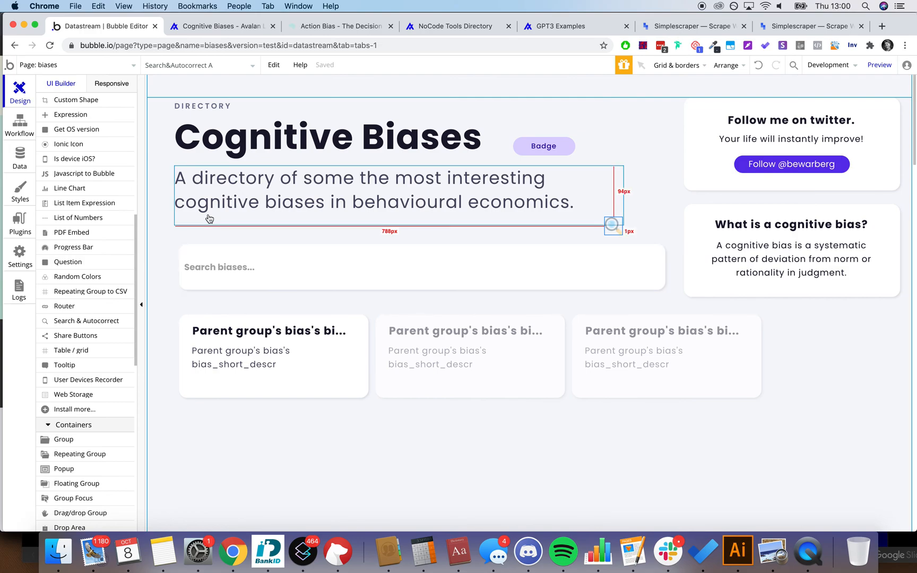
# Step: Inspect the bias repeating group, Search&Autocorrect A element and Search biases input, showing distances
pyautogui.scroll(-2, 210, 218)
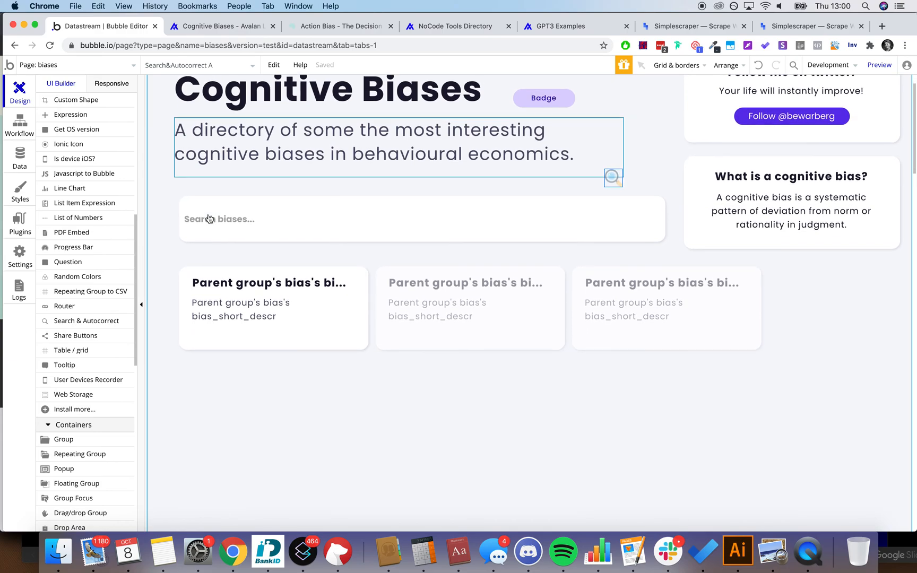
pyautogui.click(378, 347)
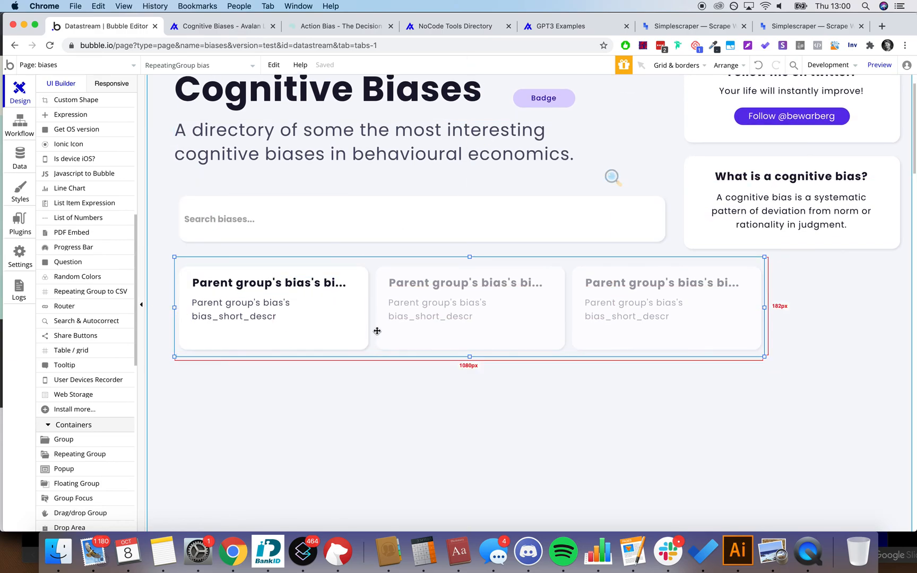
pyautogui.scroll(2, 374, 332)
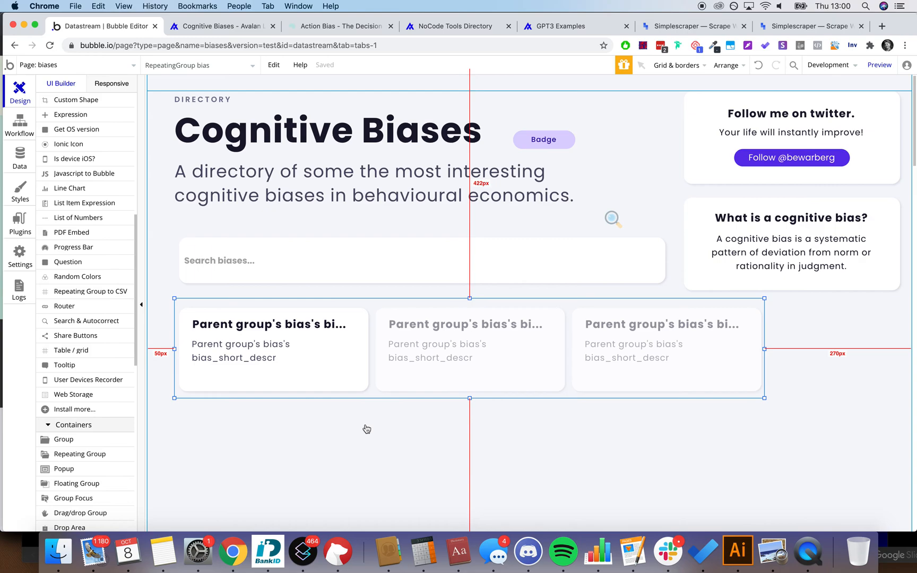
pyautogui.click(620, 217)
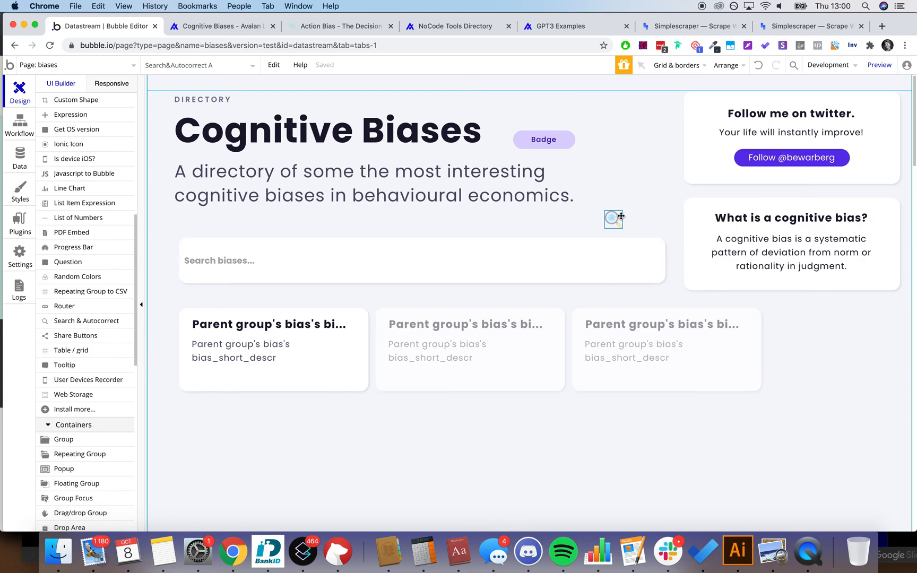
pyautogui.click(382, 267)
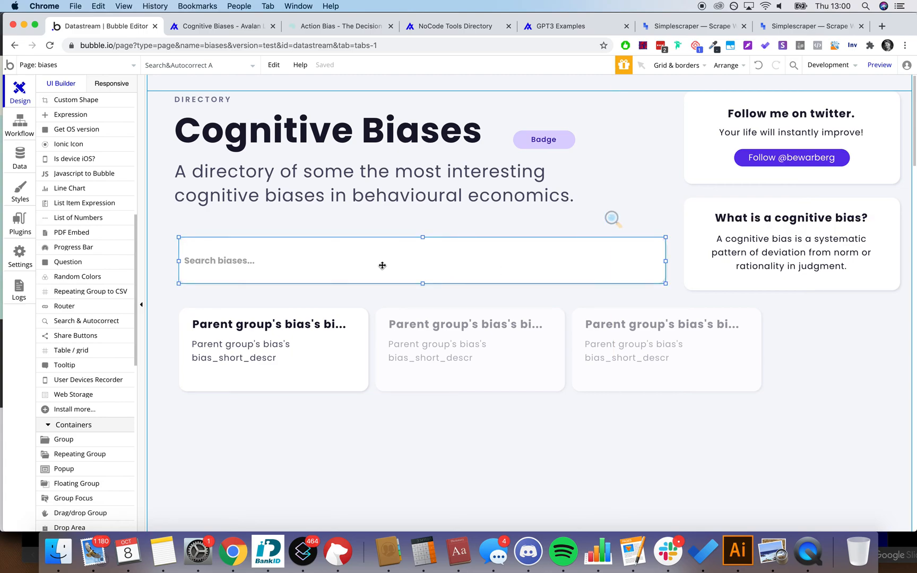
pyautogui.click(455, 386)
pyautogui.press('alt')
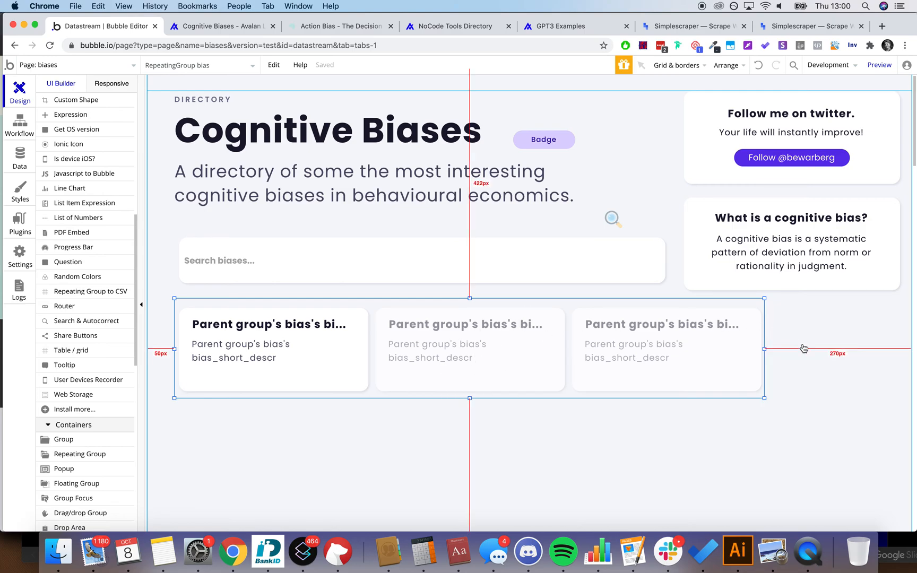
# Step: Select the page-wide Group C and bring up its properties (1511 by 1984, Default Group)
pyautogui.click(817, 360)
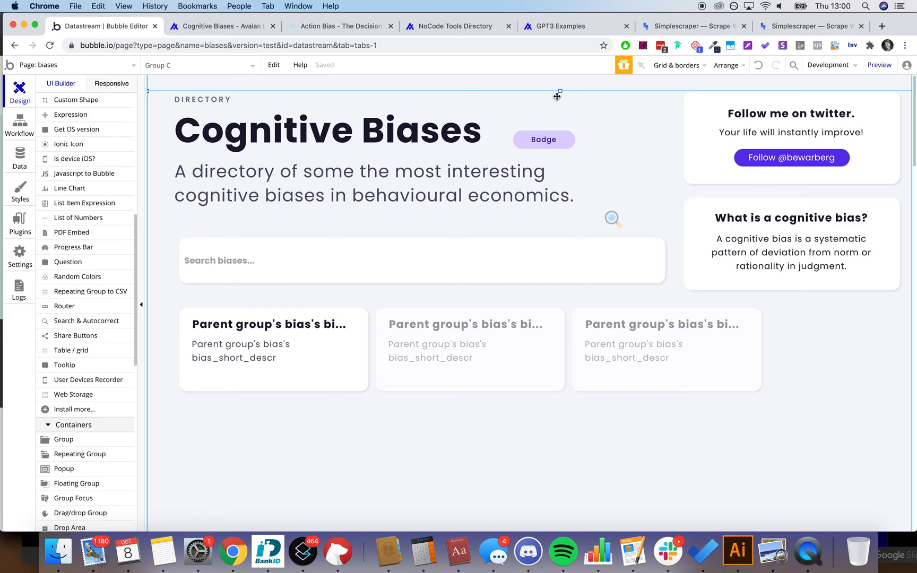
pyautogui.click(277, 67)
pyautogui.click(276, 67)
pyautogui.click(561, 421)
pyautogui.doubleClick(563, 373)
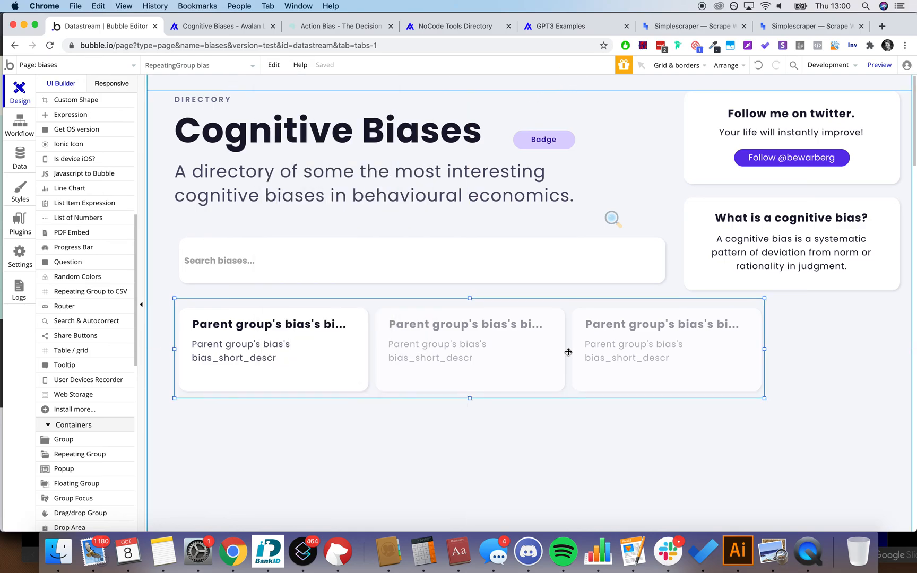
pyautogui.click(569, 353)
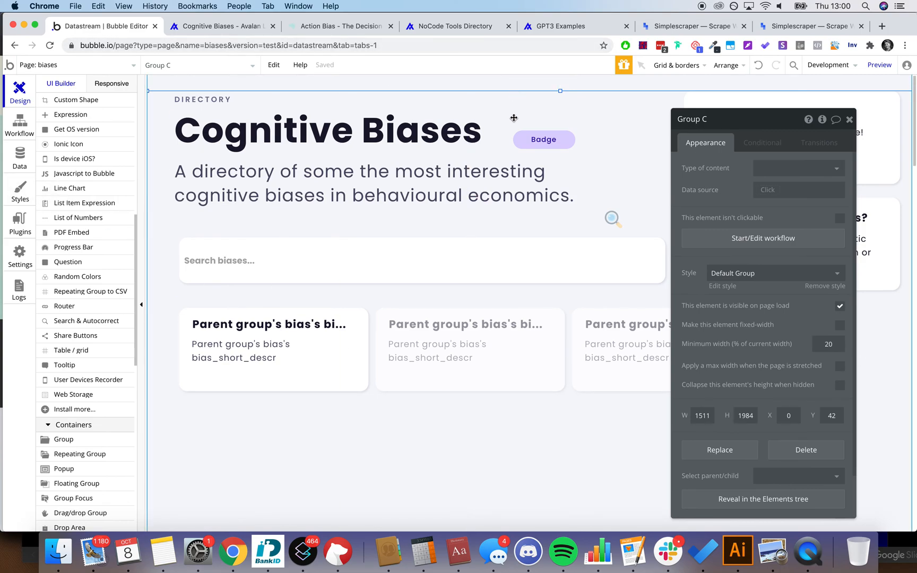
# Step: Confirm the bias repeating group's content type stays bias, then close its properties
pyautogui.click(456, 328)
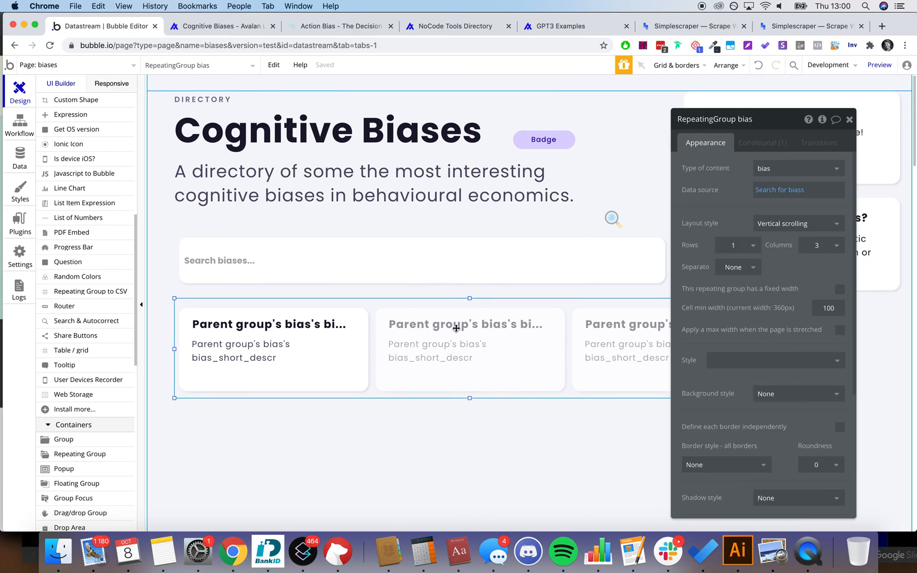
pyautogui.click(763, 171)
pyautogui.click(739, 185)
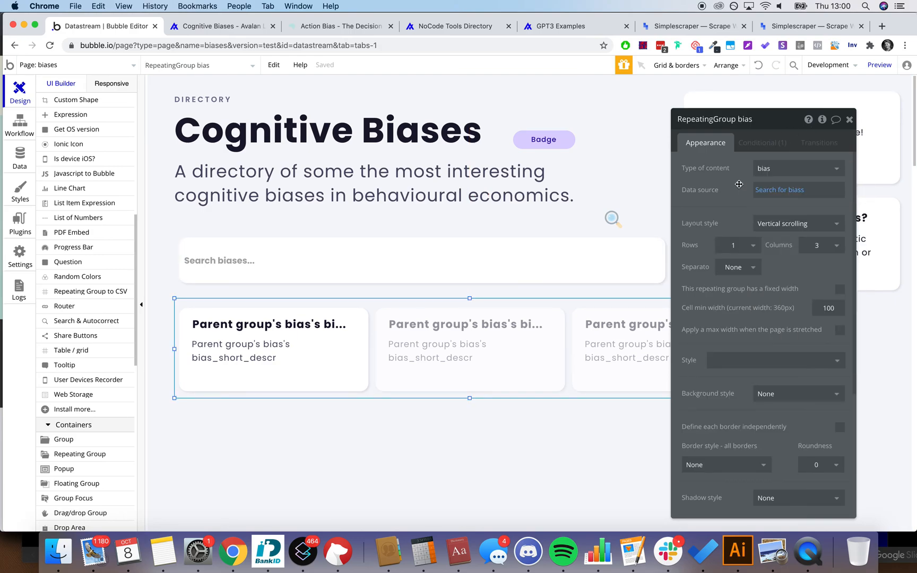
pyautogui.click(849, 121)
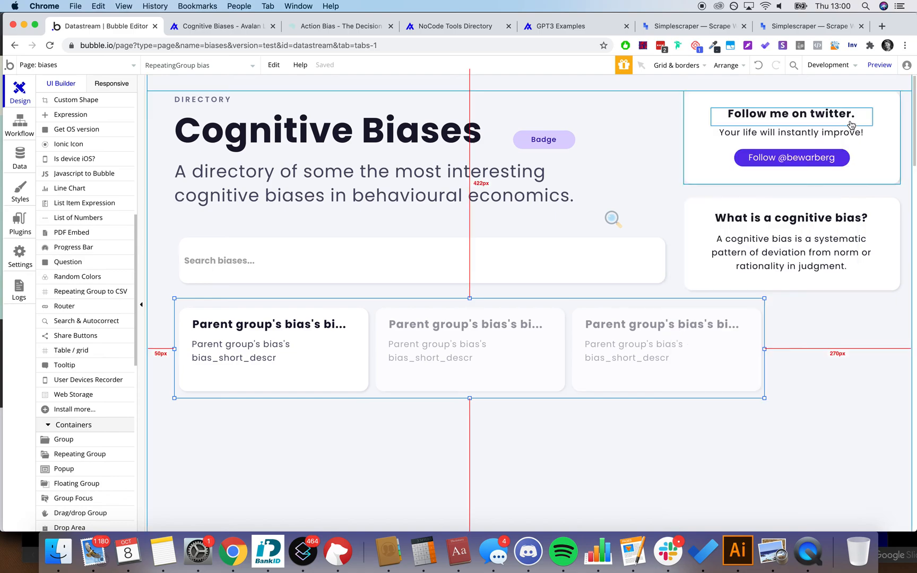
# Step: Inspect the Search & Autocorrect element's settings, close them, and select Group C
pyautogui.doubleClick(593, 260)
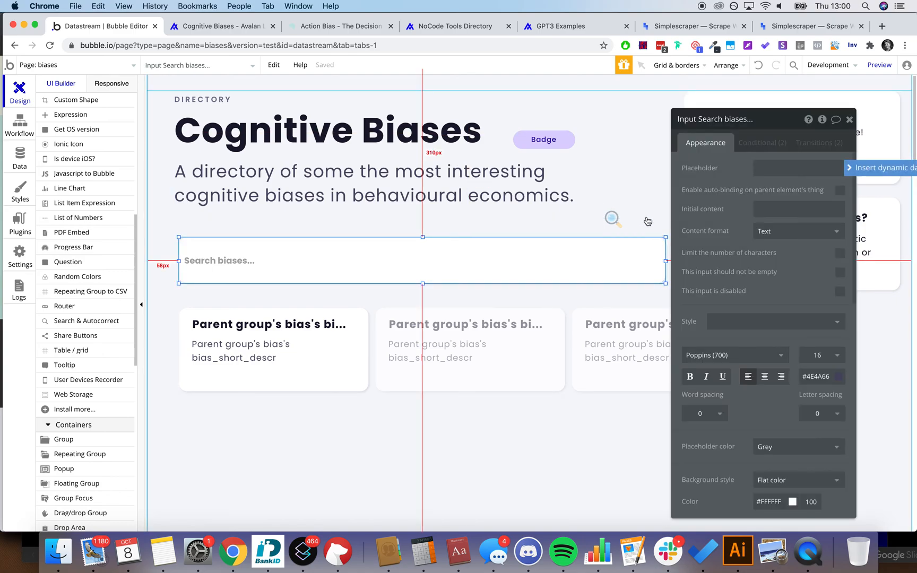
pyautogui.click(613, 219)
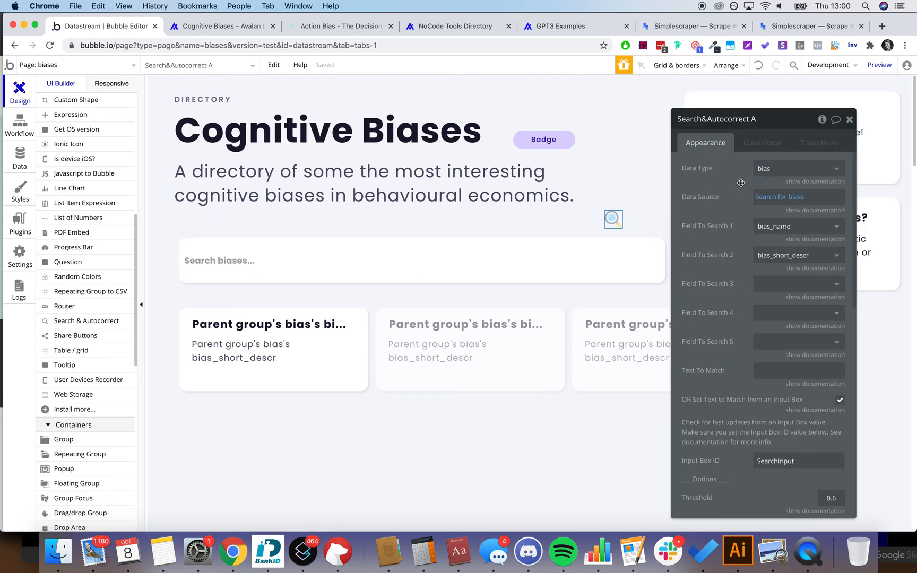
pyautogui.click(850, 121)
pyautogui.click(842, 344)
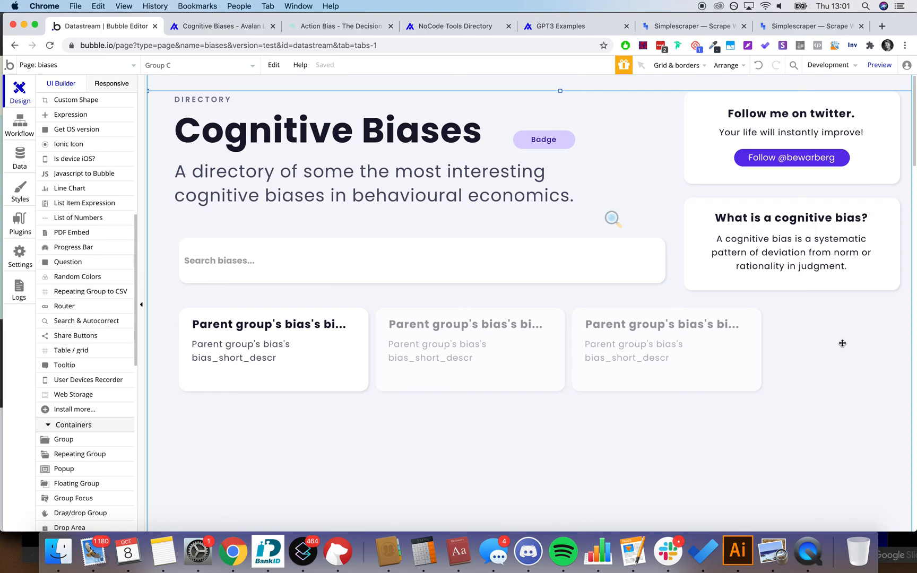
# Step: Reload the live Cognitive Biases page and scroll through its full grid of bias cards
pyautogui.click(222, 27)
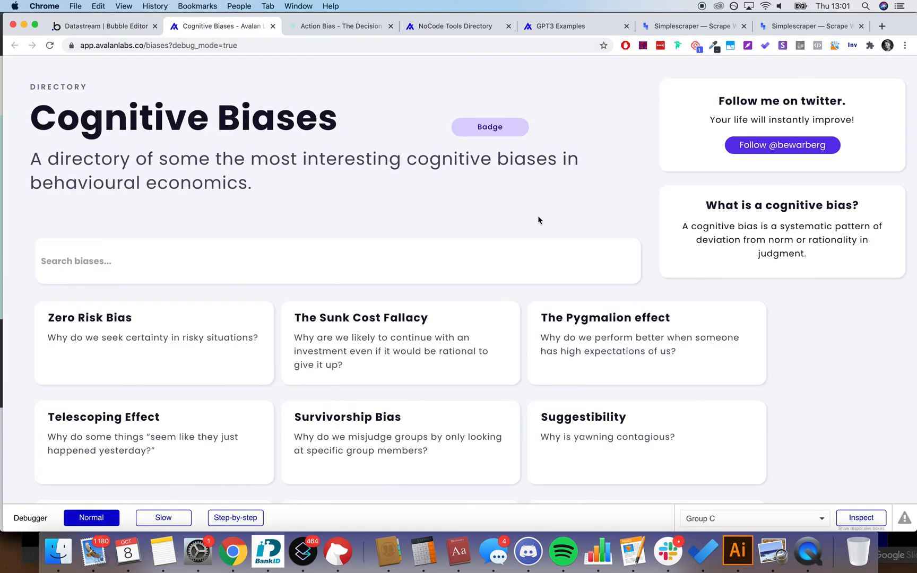
pyautogui.click(350, 46)
pyautogui.press('Return')
pyautogui.scroll(-4, 434, 206)
pyautogui.scroll(-20, 434, 206)
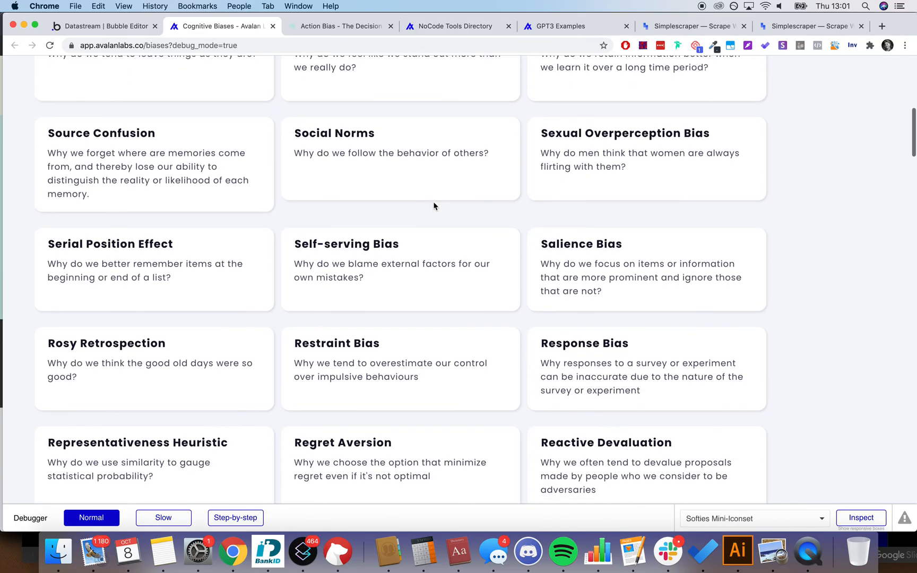
pyautogui.scroll(20, 434, 205)
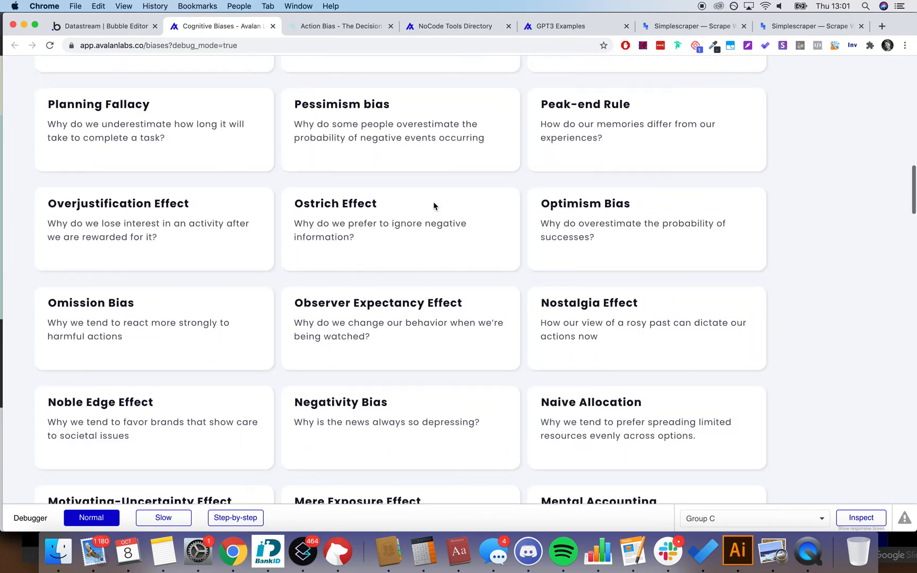
# Step: Return from the Action Bias article to thedecisionlab.com/biases and scroll the list
pyautogui.click(358, 28)
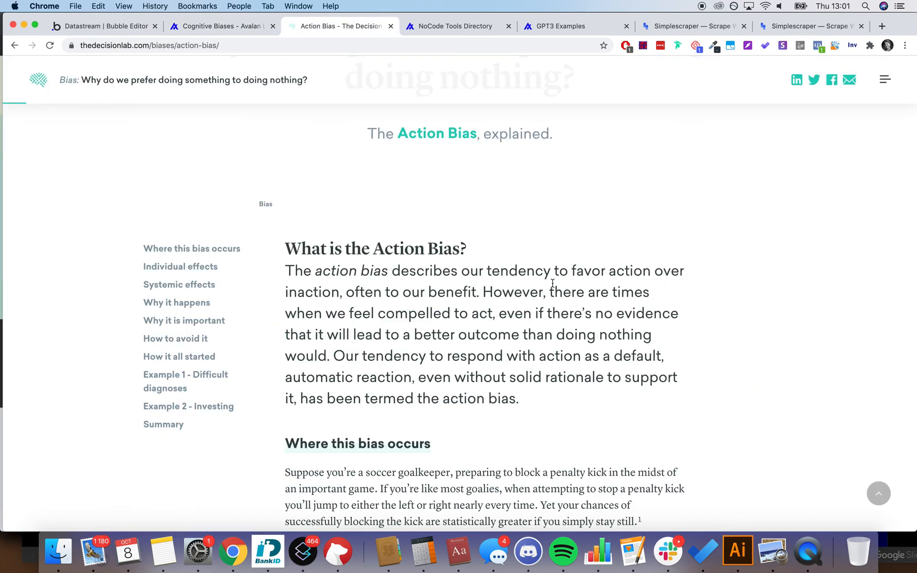
pyautogui.scroll(-3, 551, 286)
pyautogui.click(11, 47)
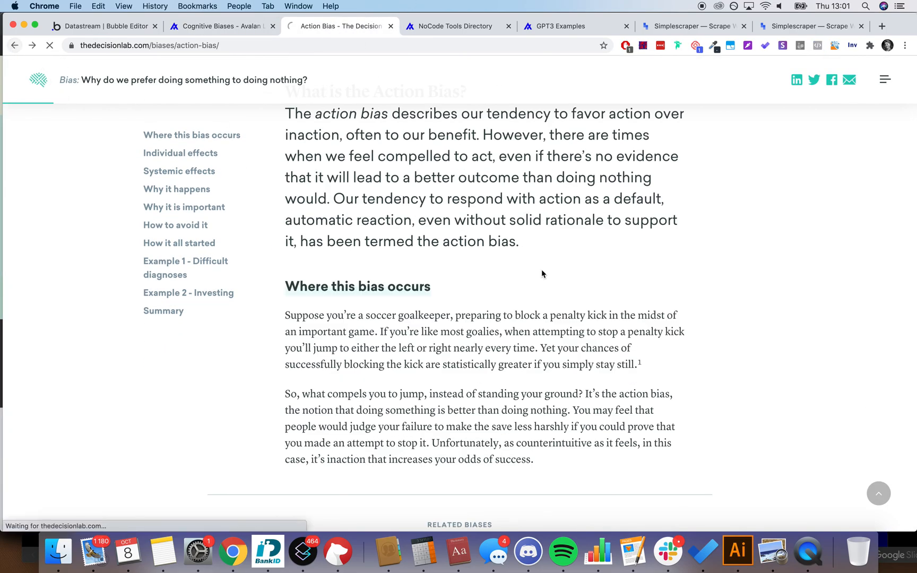
pyautogui.scroll(-15, 578, 225)
pyautogui.scroll(-5, 581, 226)
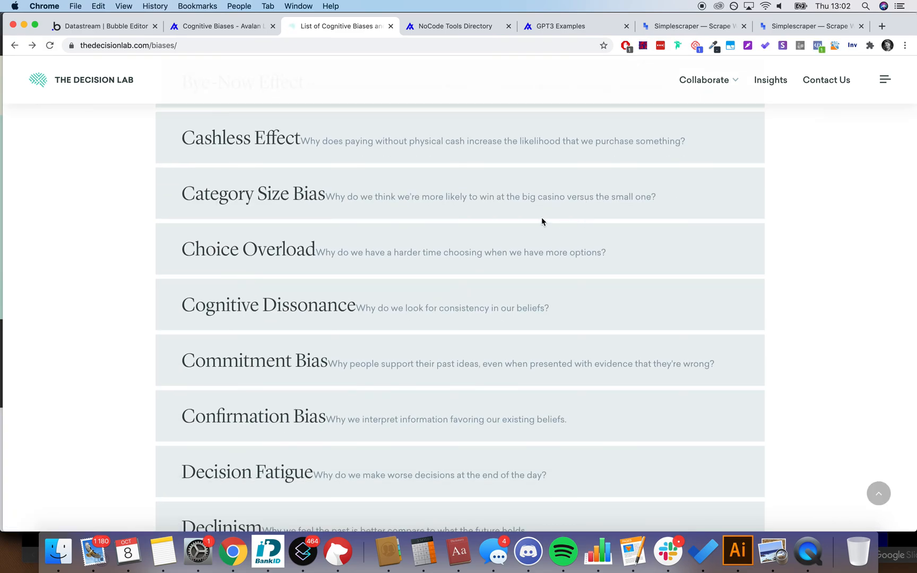
# Step: Filter the live directory to 'action' cards, then open a new tab and type 'ava'
pyautogui.click(199, 29)
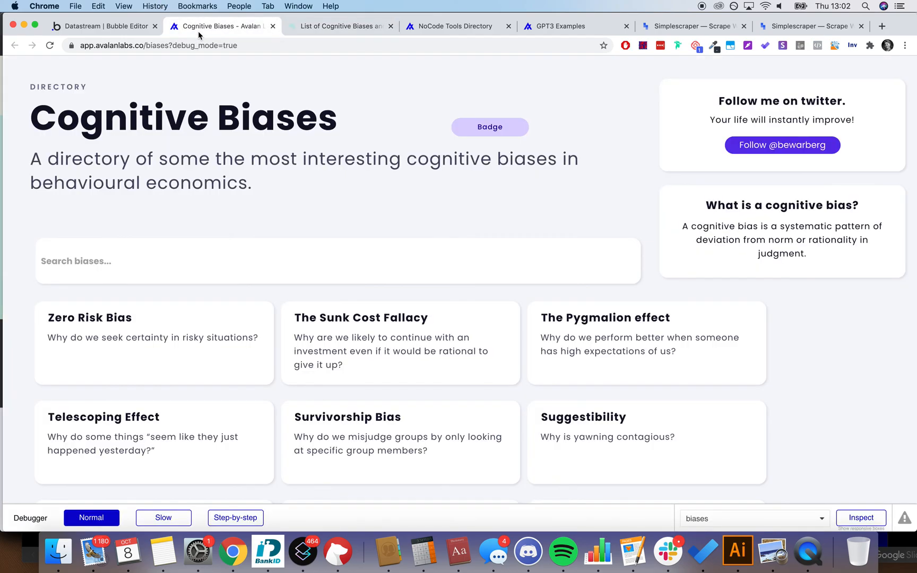
pyautogui.click(188, 260)
pyautogui.click(248, 219)
pyautogui.click(156, 264)
pyautogui.write('action')
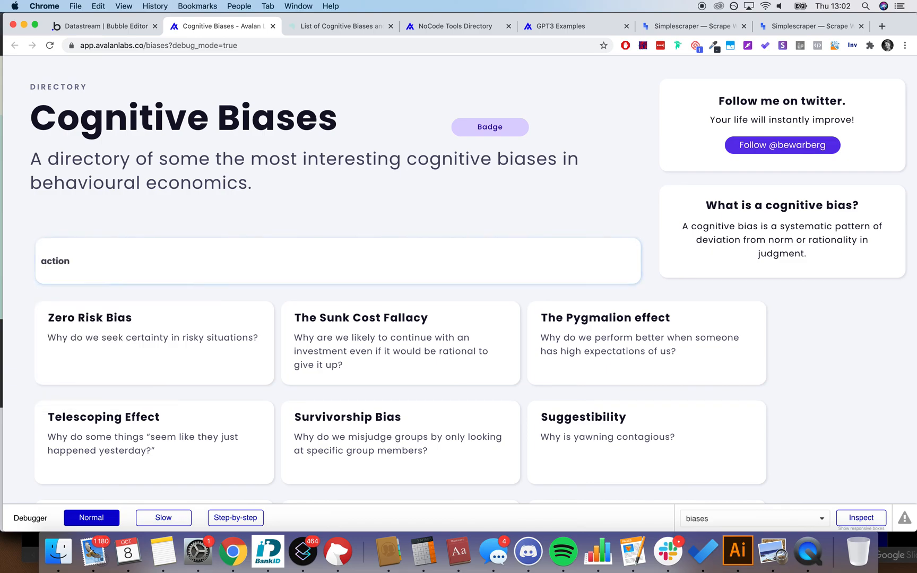
pyautogui.press('Return')
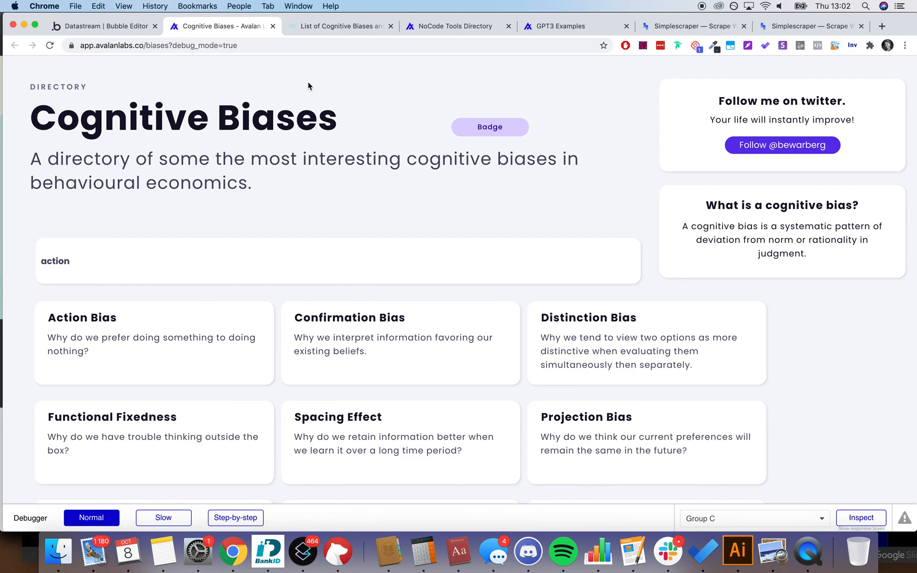
pyautogui.press('super+t')
pyautogui.write('avalanlabs.co')
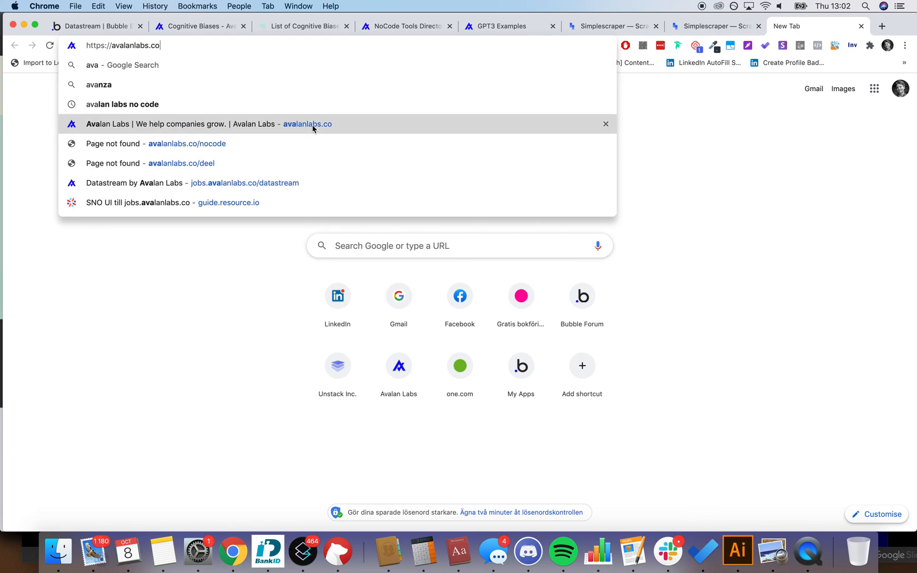
# Step: Go to Avalan Labs and append '/aca' to reach the NoCode Academy waitlist page
pyautogui.click(313, 125)
pyautogui.click(215, 44)
pyautogui.click(215, 44)
pyautogui.write('/aca')
pyautogui.press('Return')
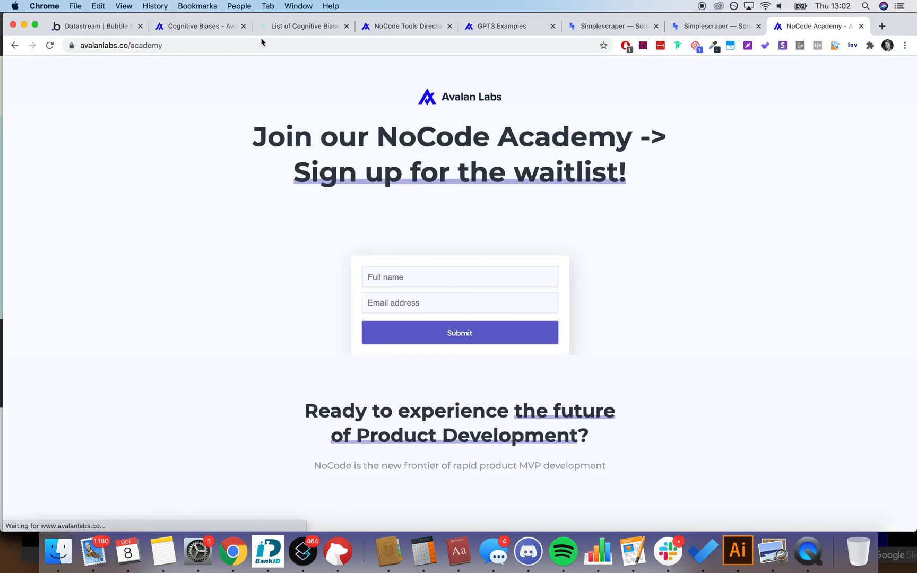
pyautogui.scroll(-3, 825, 281)
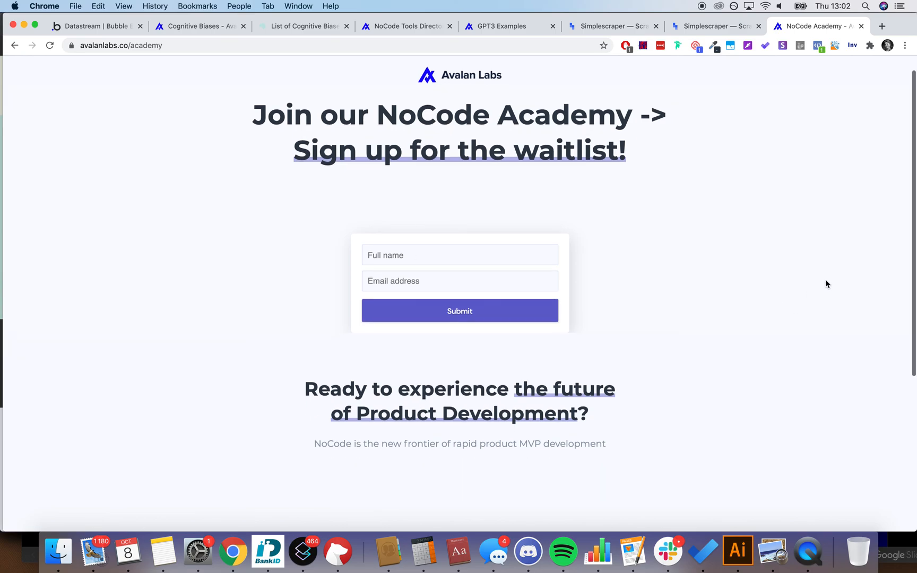
pyautogui.scroll(3, 825, 281)
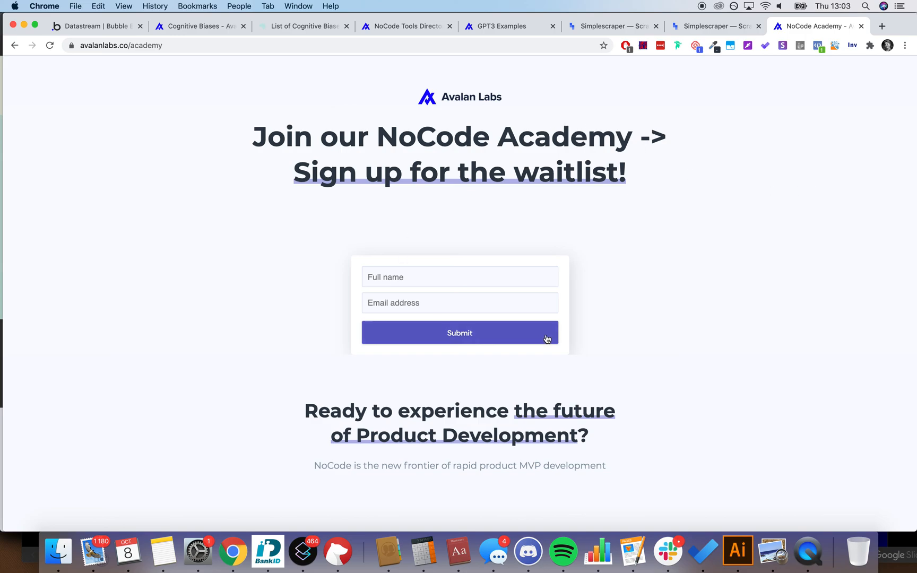
# Step: Review the waitlist headline, then move to the NoCode Tools Directory
pyautogui.scroll(-1, 643, 182)
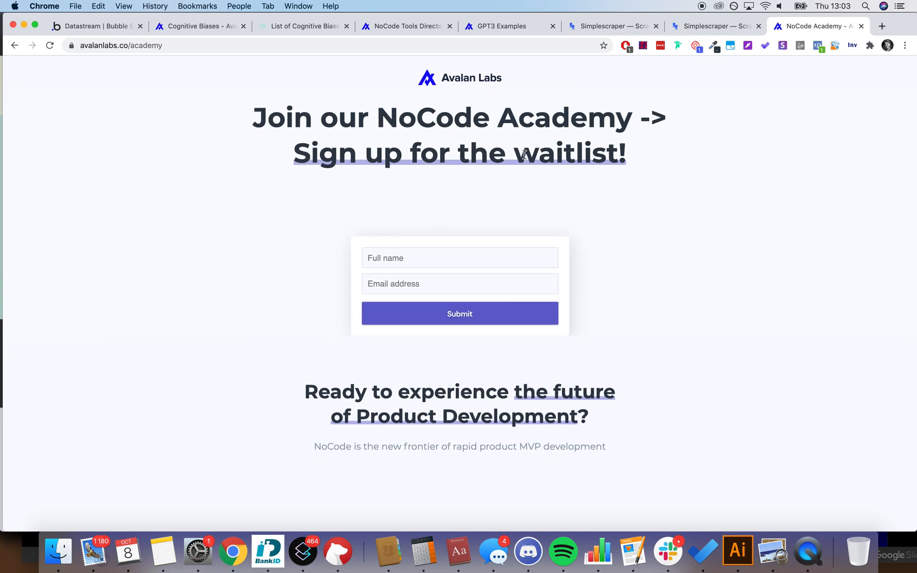
pyautogui.tripleClick(362, 148)
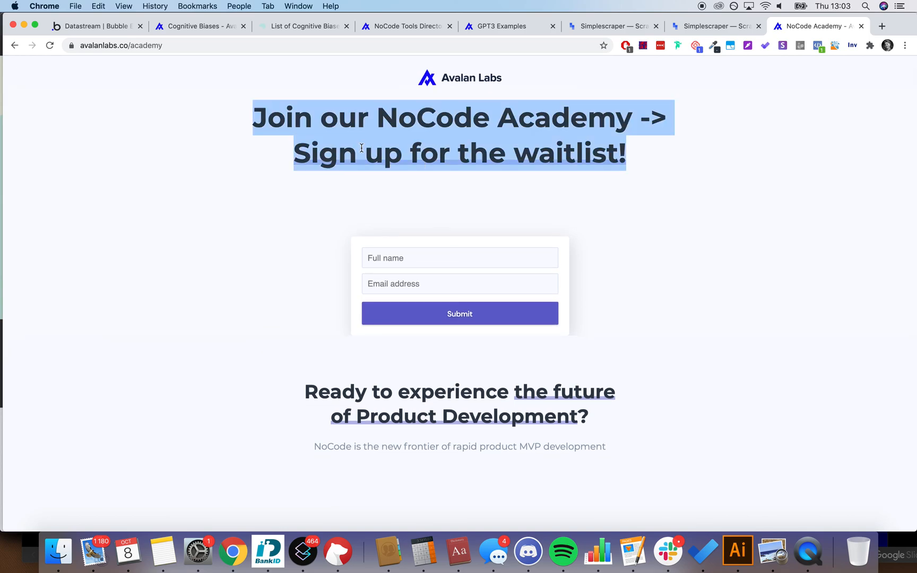
pyautogui.click(666, 177)
pyautogui.scroll(1, 635, 175)
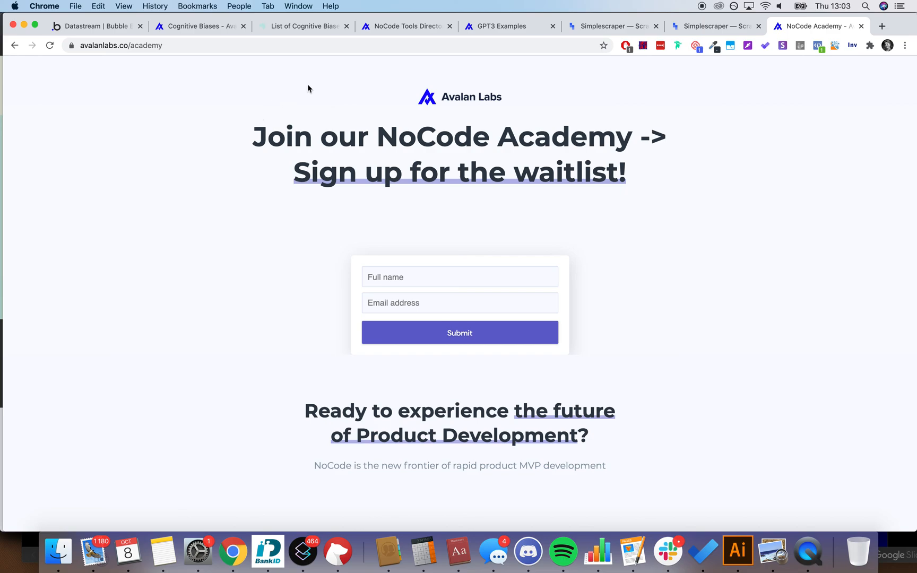
pyautogui.click(382, 27)
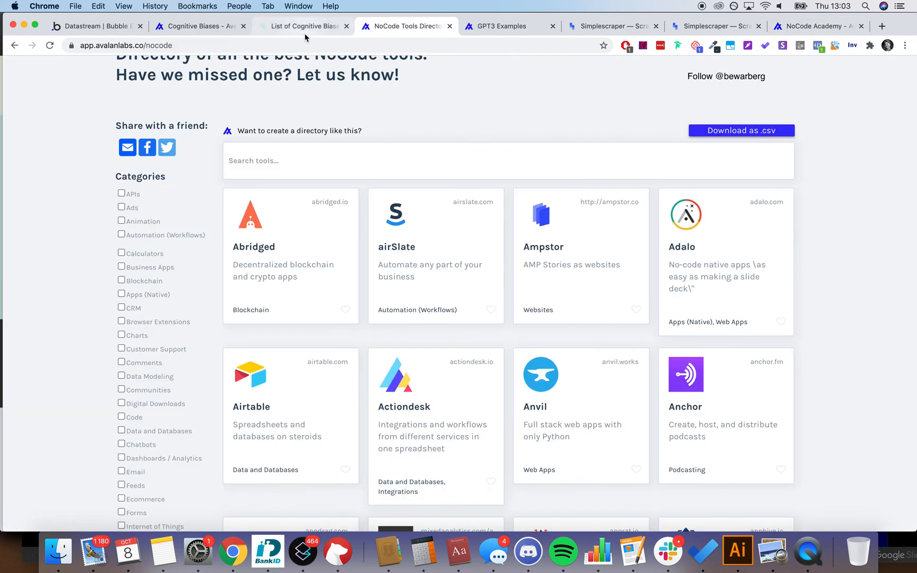
# Step: Go via the List of Cognitive Biases tab back to the live directory's action results
pyautogui.click(307, 29)
pyautogui.click(206, 33)
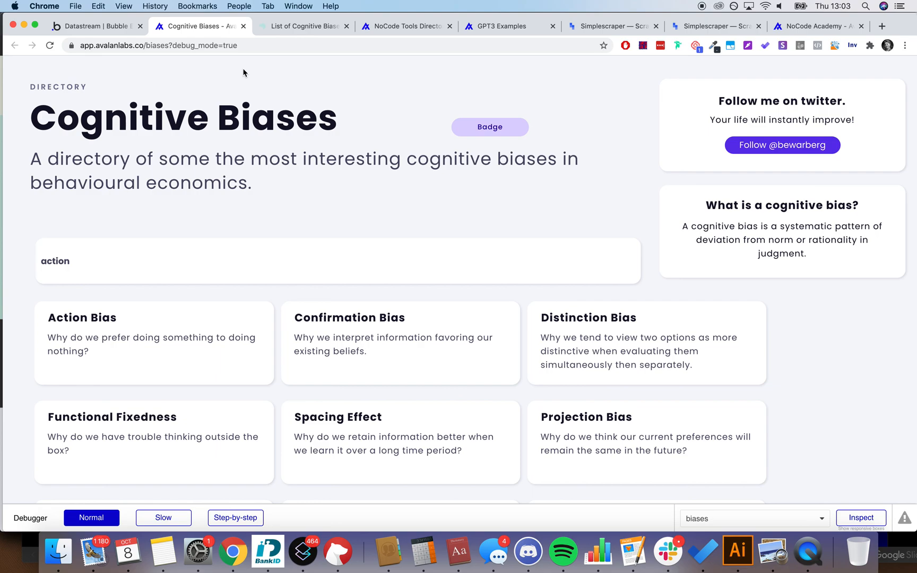
pyautogui.scroll(-10, 244, 72)
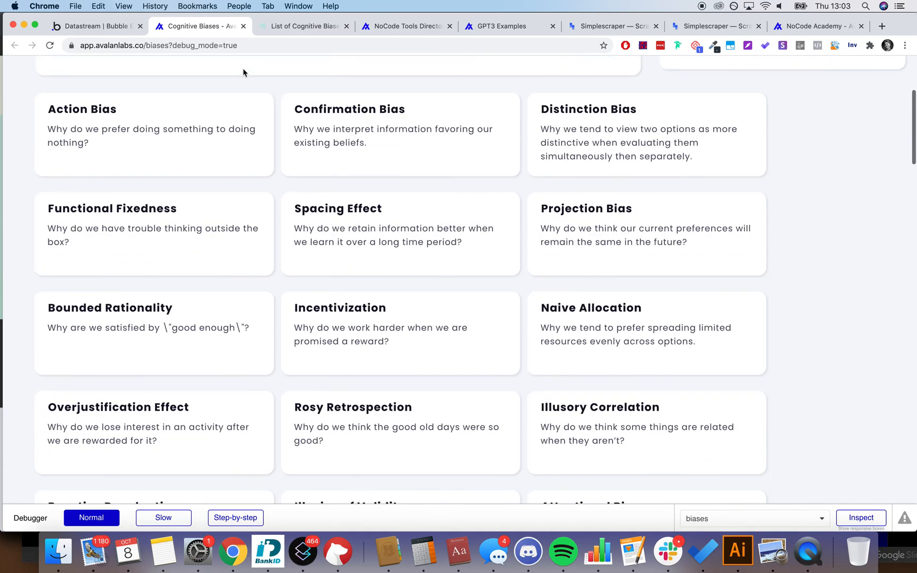
pyautogui.scroll(10, 244, 73)
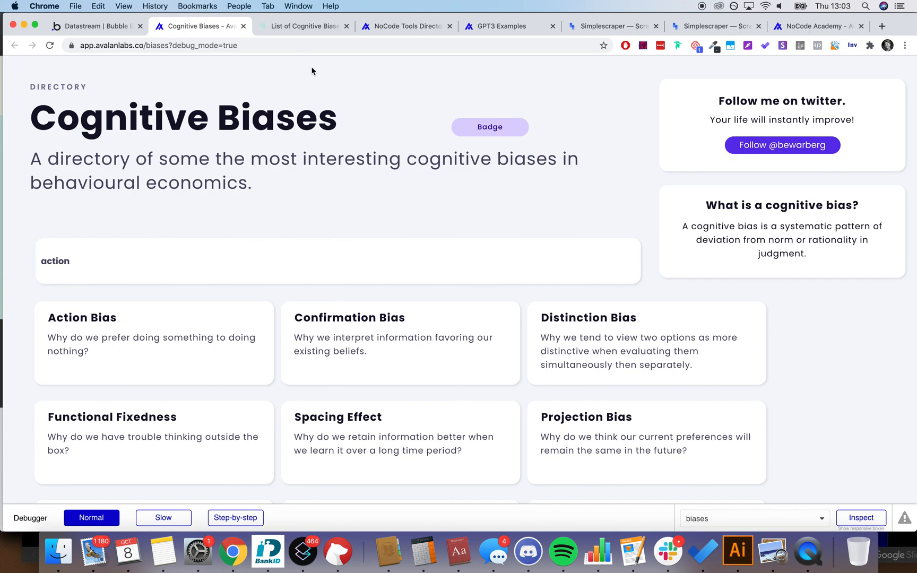
pyautogui.click(374, 29)
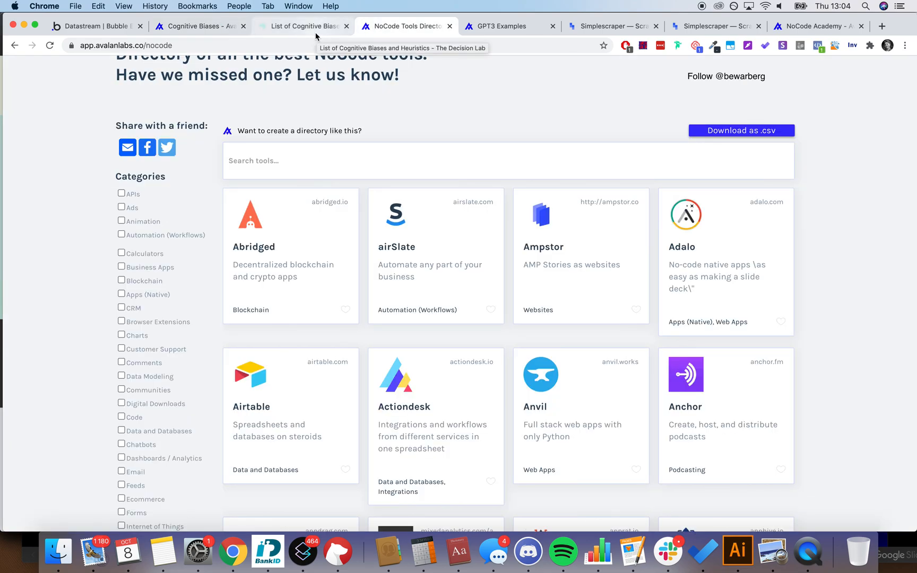
pyautogui.click(316, 32)
pyautogui.click(200, 30)
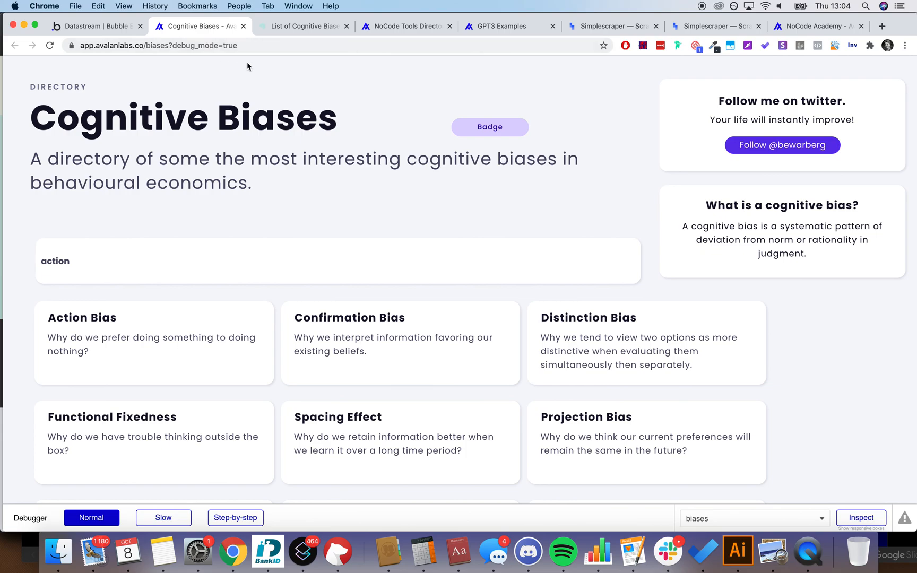
pyautogui.rightClick(281, 208)
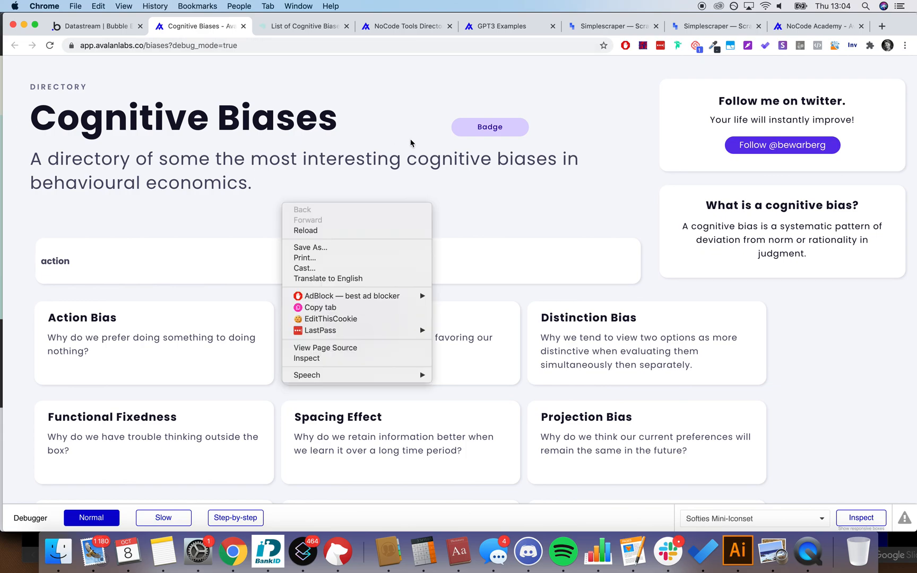
pyautogui.click(608, 163)
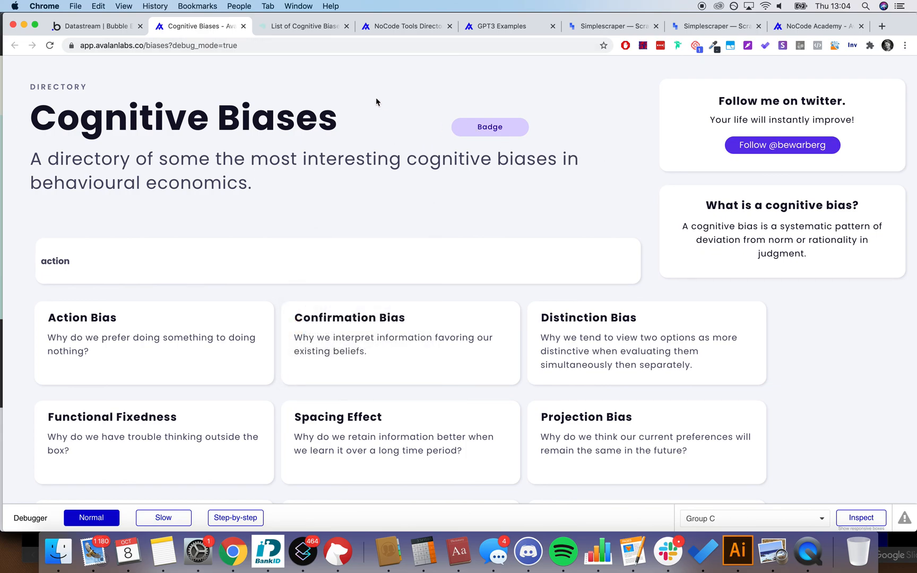
pyautogui.scroll(-3, 375, 98)
pyautogui.scroll(3, 315, 93)
pyautogui.moveTo(43, 113); pyautogui.dragTo(353, 130)
pyautogui.doubleClick(321, 157)
pyautogui.click(320, 158)
pyautogui.click(319, 194)
pyautogui.scroll(-1, 319, 195)
pyautogui.scroll(1, 319, 195)
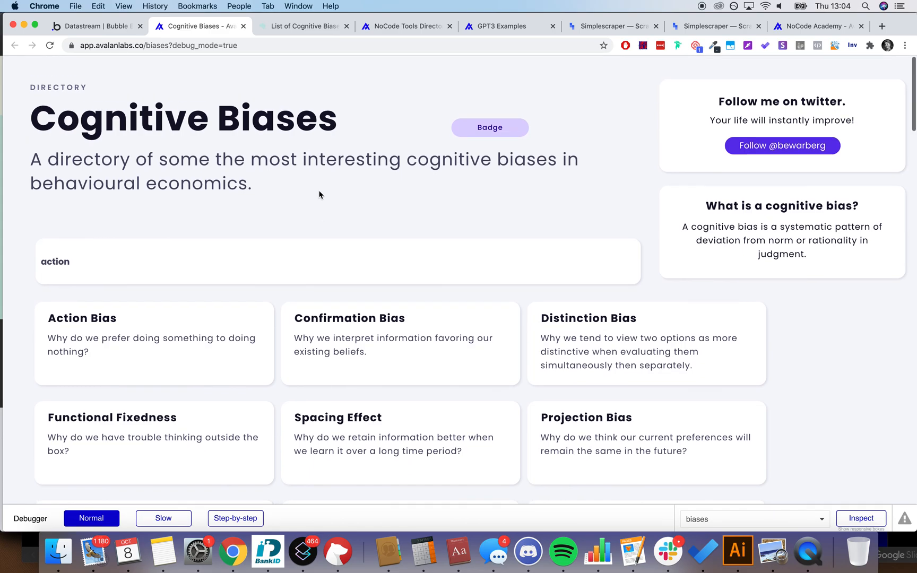